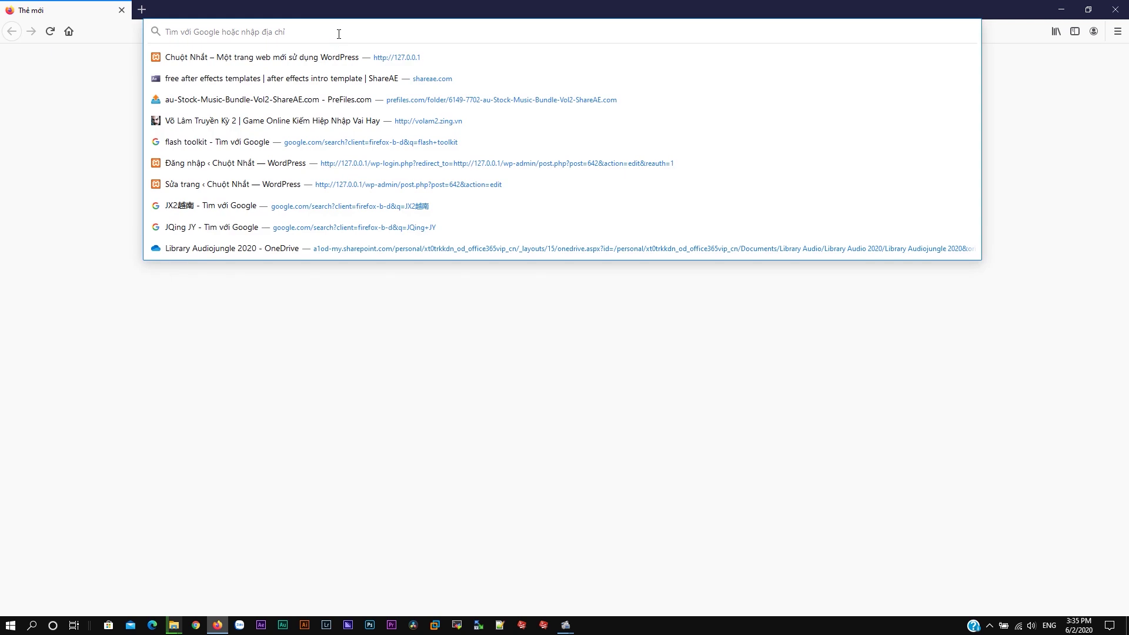
Step: Load phpMyAdmin at 127.0.0.1/phpmyadmin in Firefox
text(27.0.0.1/)
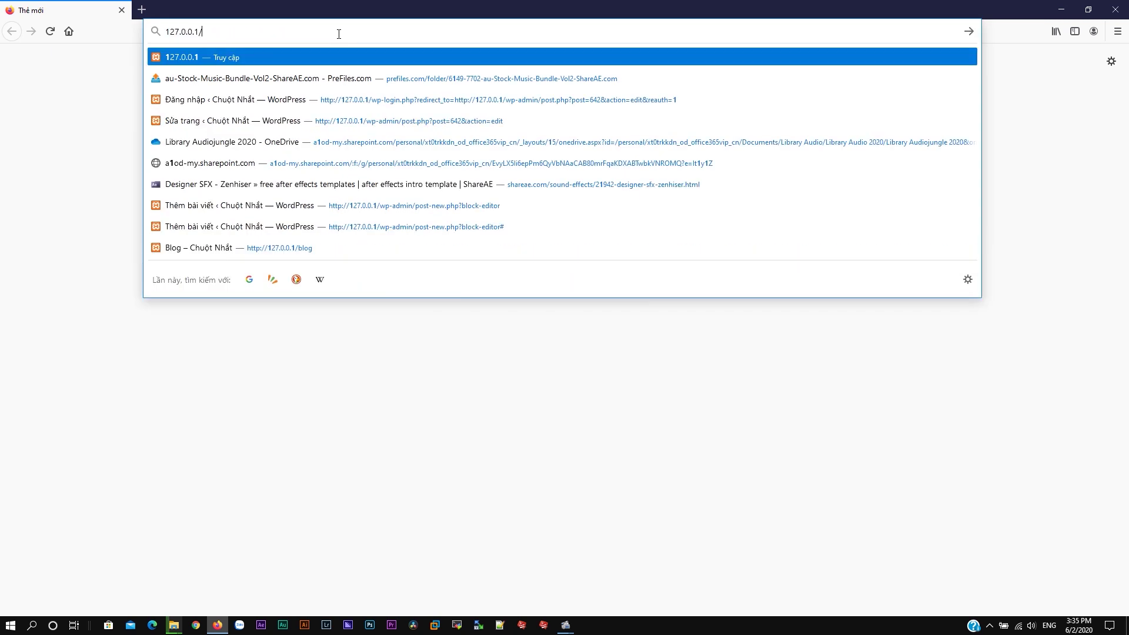
text(phpmyadmin)
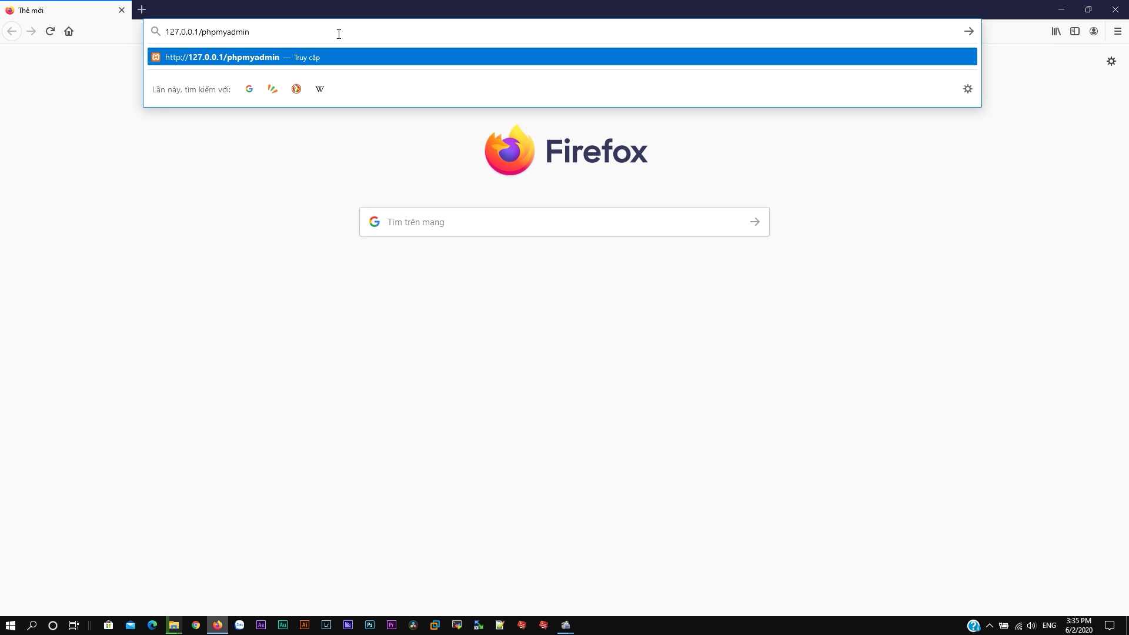
key(Return)
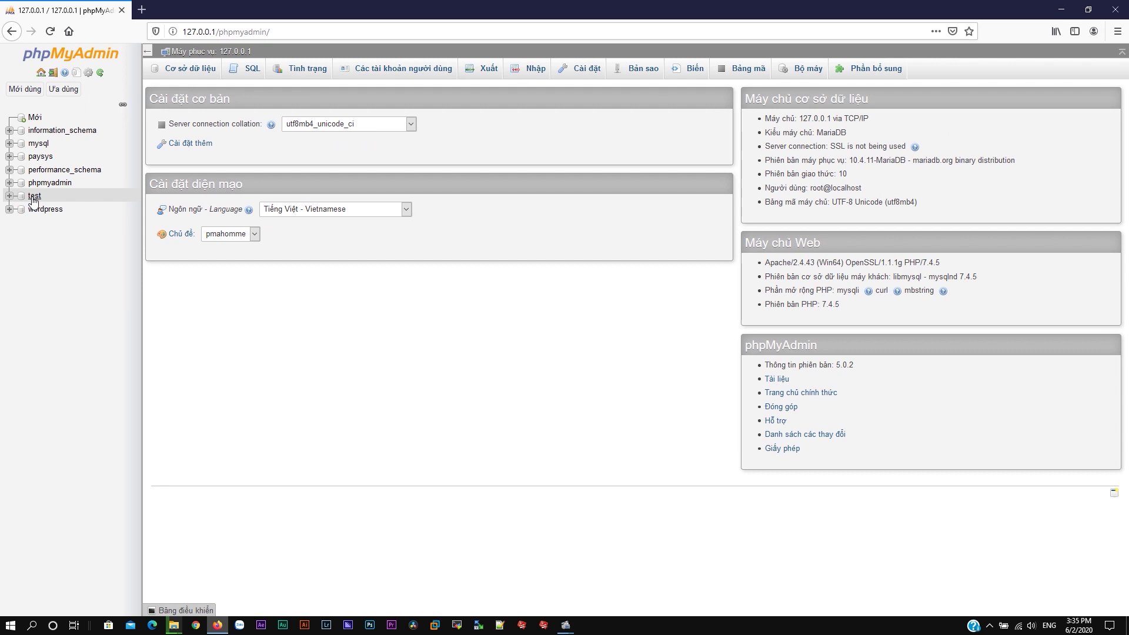
Step: Create the database TrangChu with utf8_unicode_ci collation, then minimize the browser
click(168, 72)
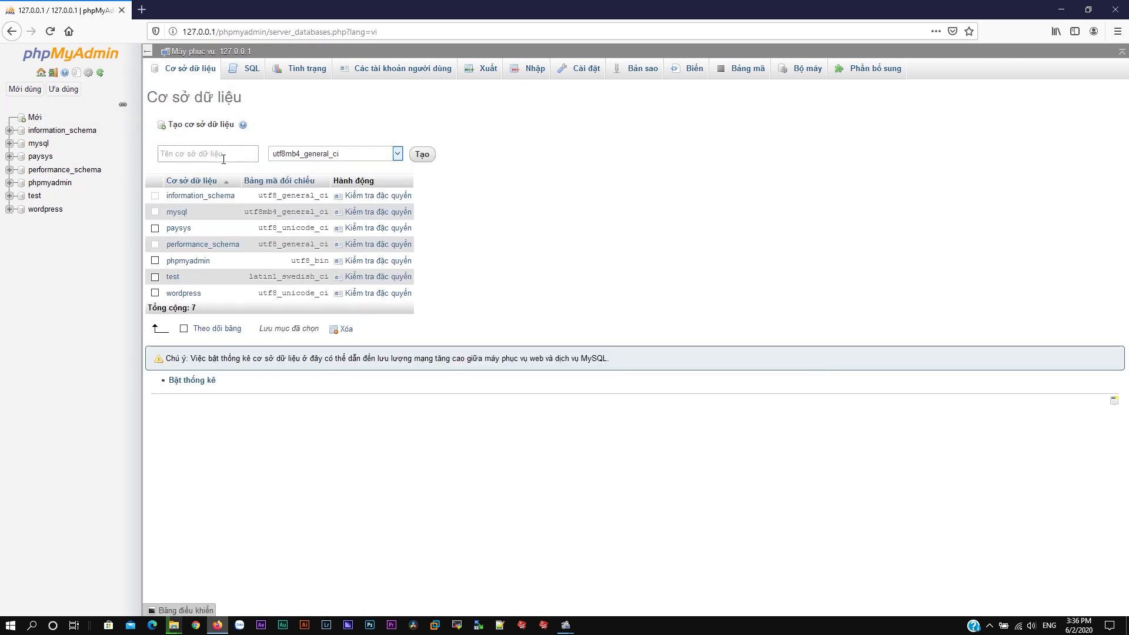
click(224, 156)
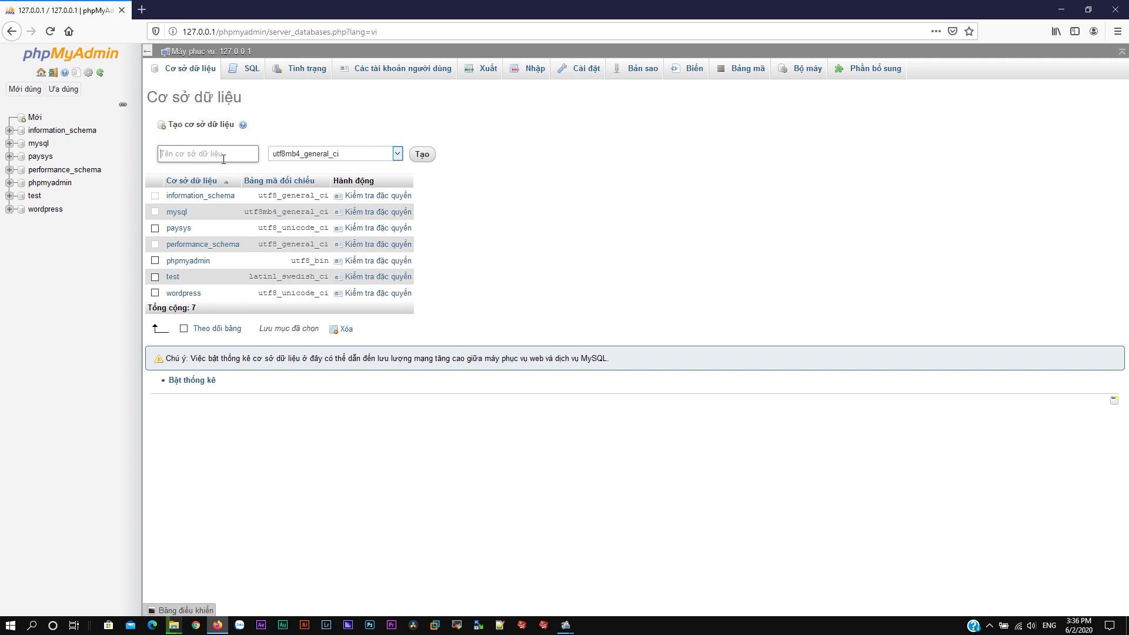
text(Trangchu)
key(BackSpace)
key(BackSpace)
key(BackSpace)
text(Chu)
click(284, 159)
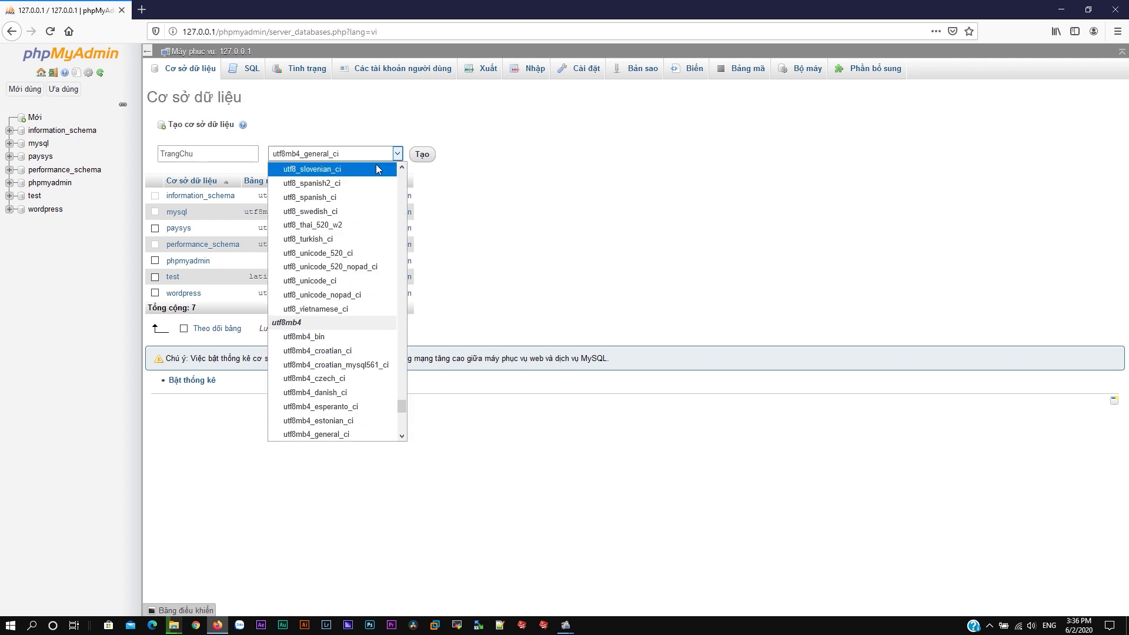
click(346, 280)
click(421, 155)
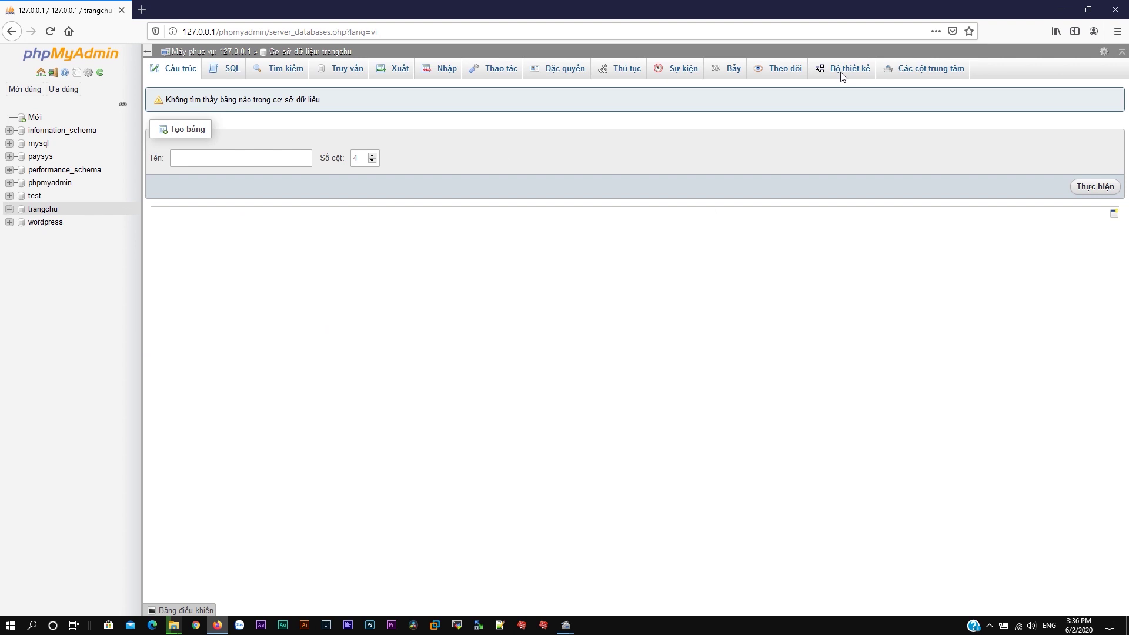
click(1061, 9)
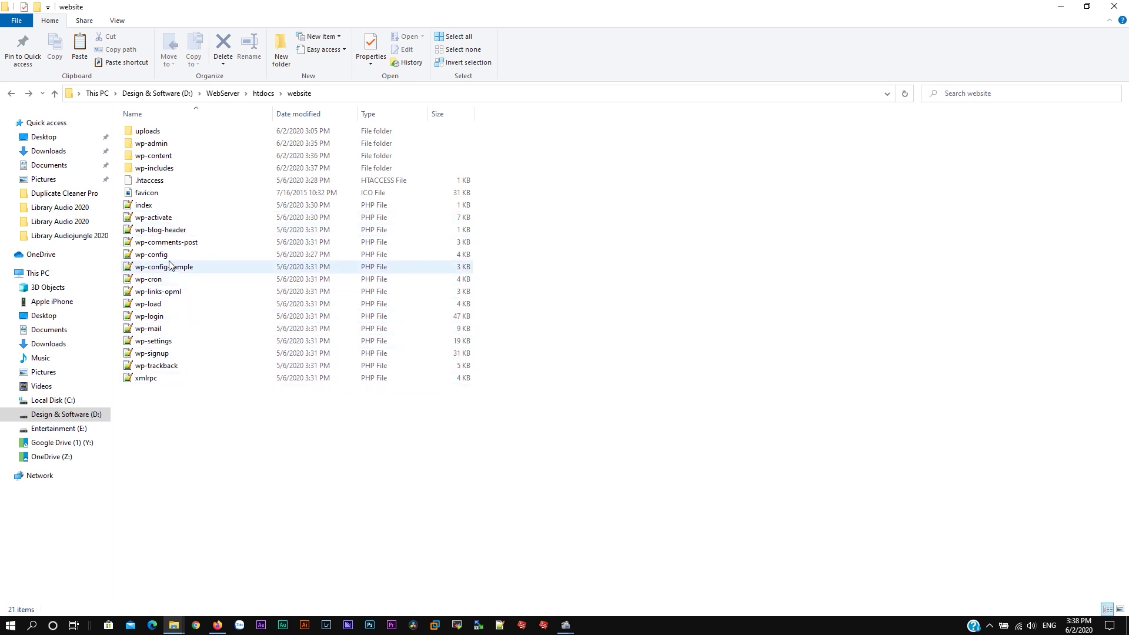
Step: Open wp-config.php from htdocs\website in Notepad++
right_click(152, 255)
click(225, 294)
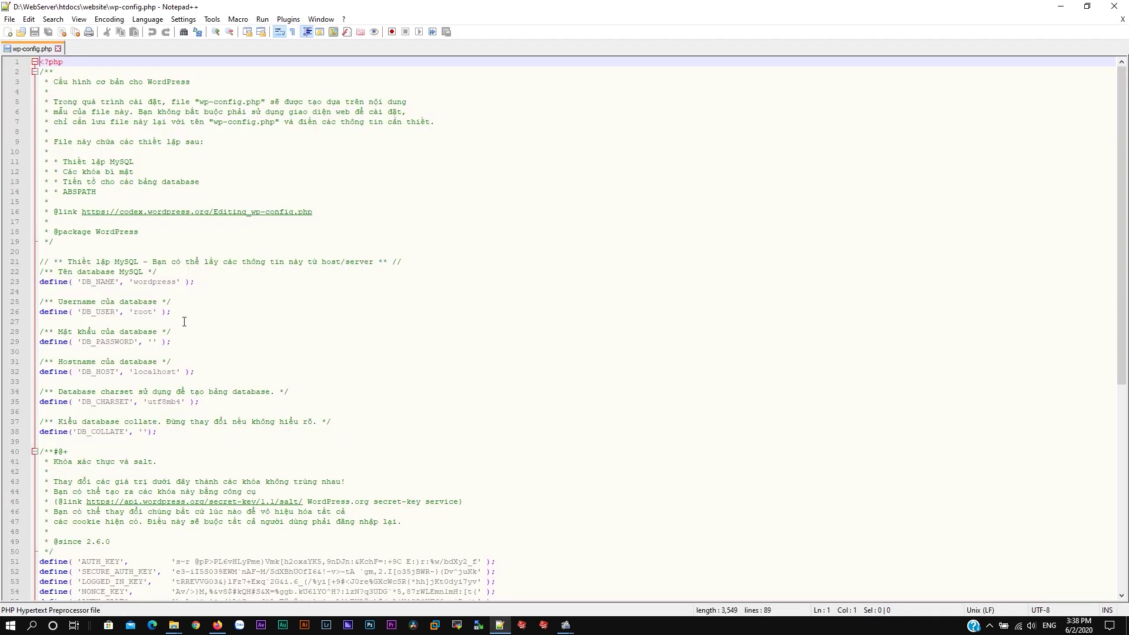
Step: Set DB_NAME in wp-config.php to 'TrangChu', review the credentials, and save the file
double_click(153, 282)
text(Trangc)
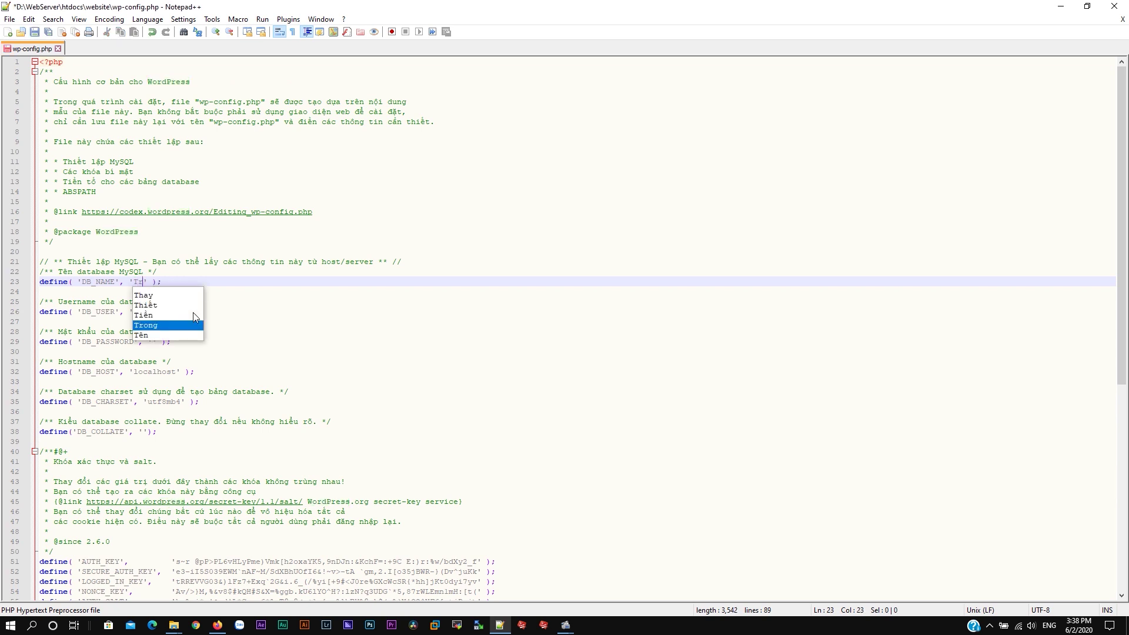
text(Chu)
click(194, 313)
double_click(140, 312)
double_click(150, 341)
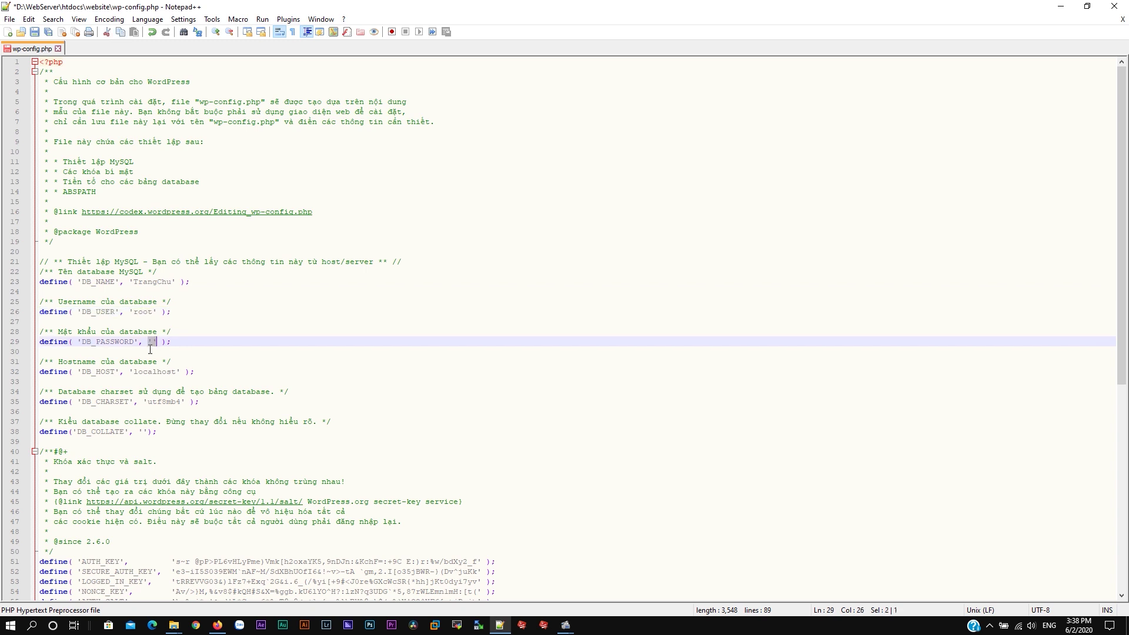
double_click(156, 371)
click(228, 361)
key(ctrl+s)
click(1060, 6)
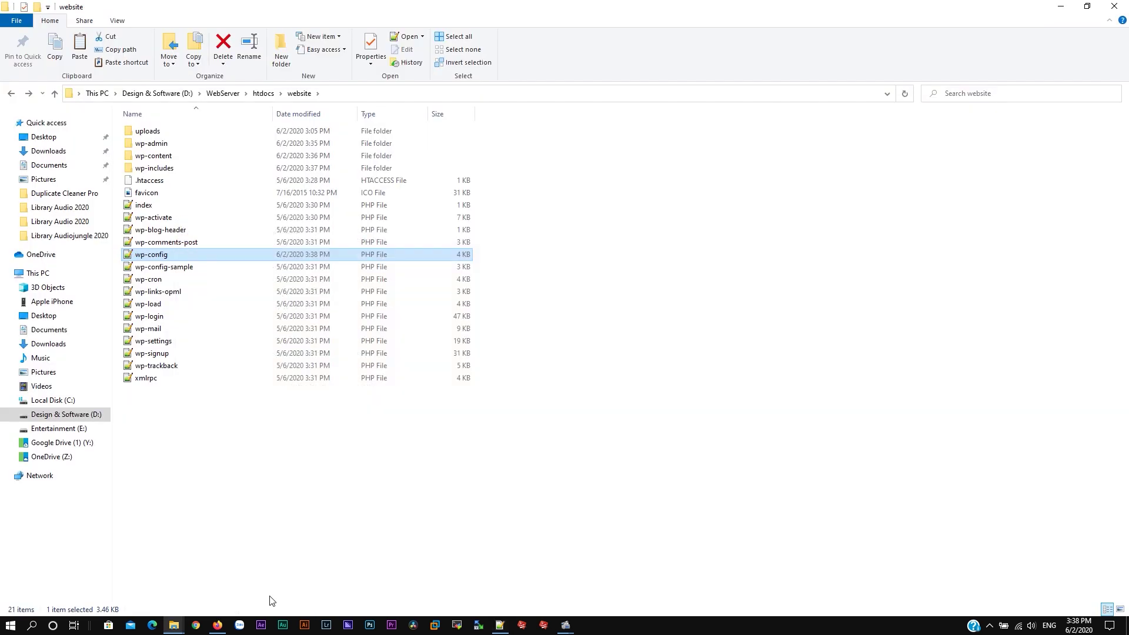
click(221, 627)
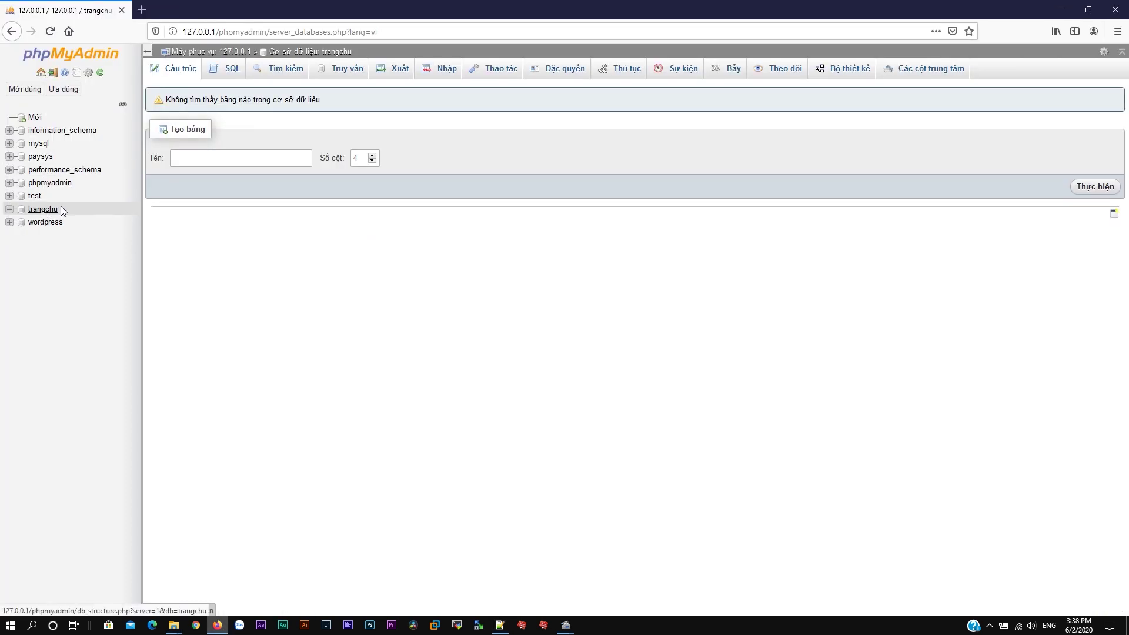
Step: Launch the WordPress installer at 127.0.0.1/website in a new tab and choose Tiếng Việt
key(ctrl+t)
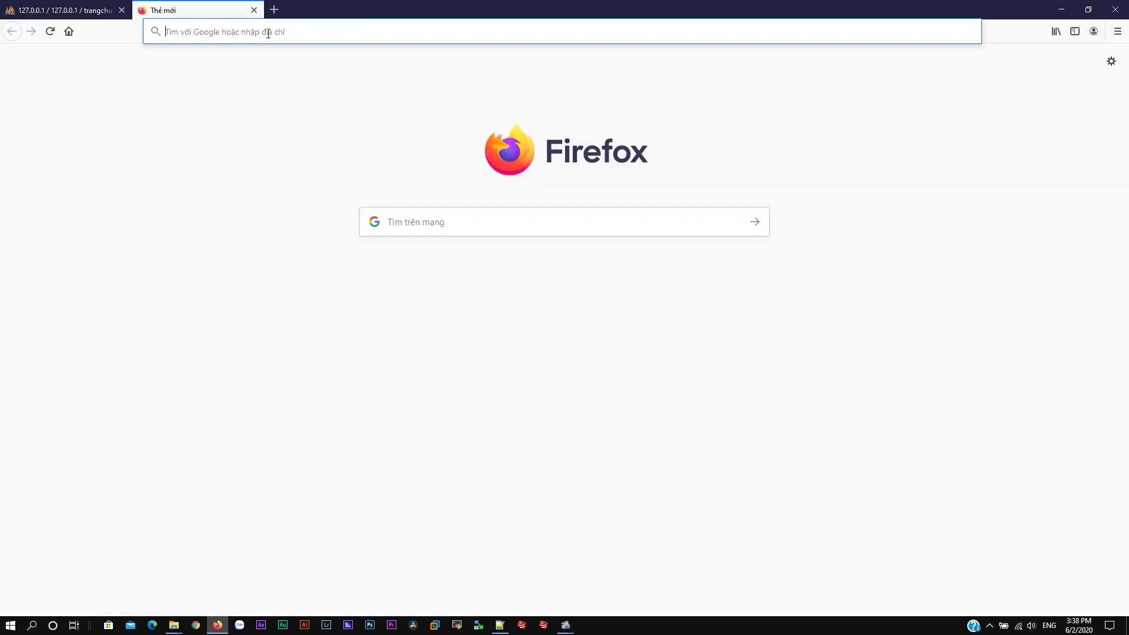
text(127.0.0.1/w)
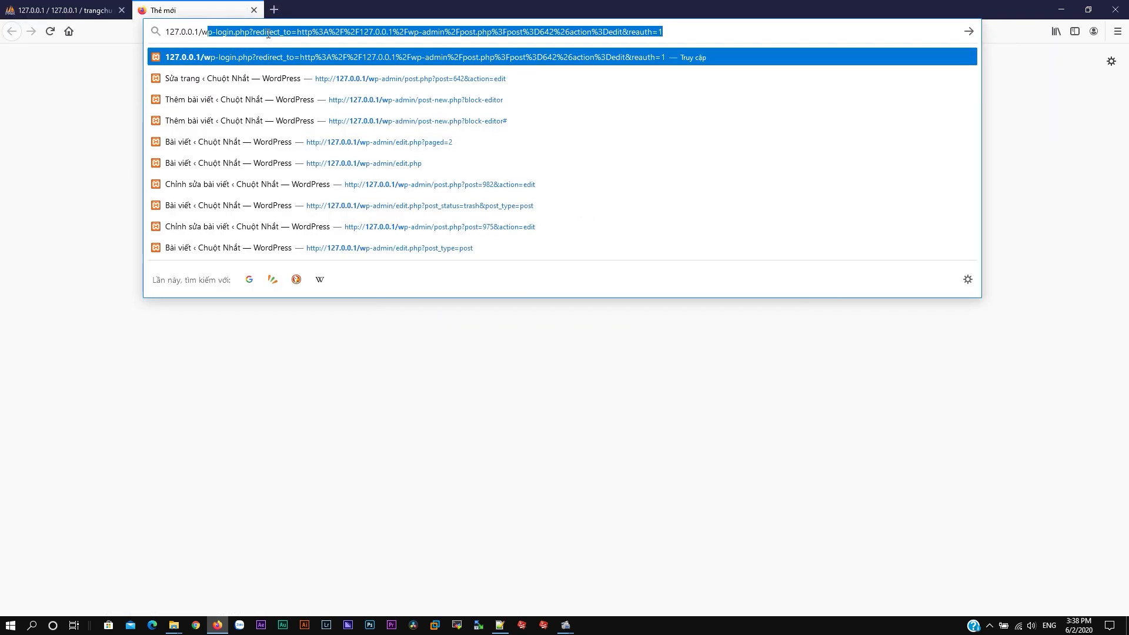
text(ebsite)
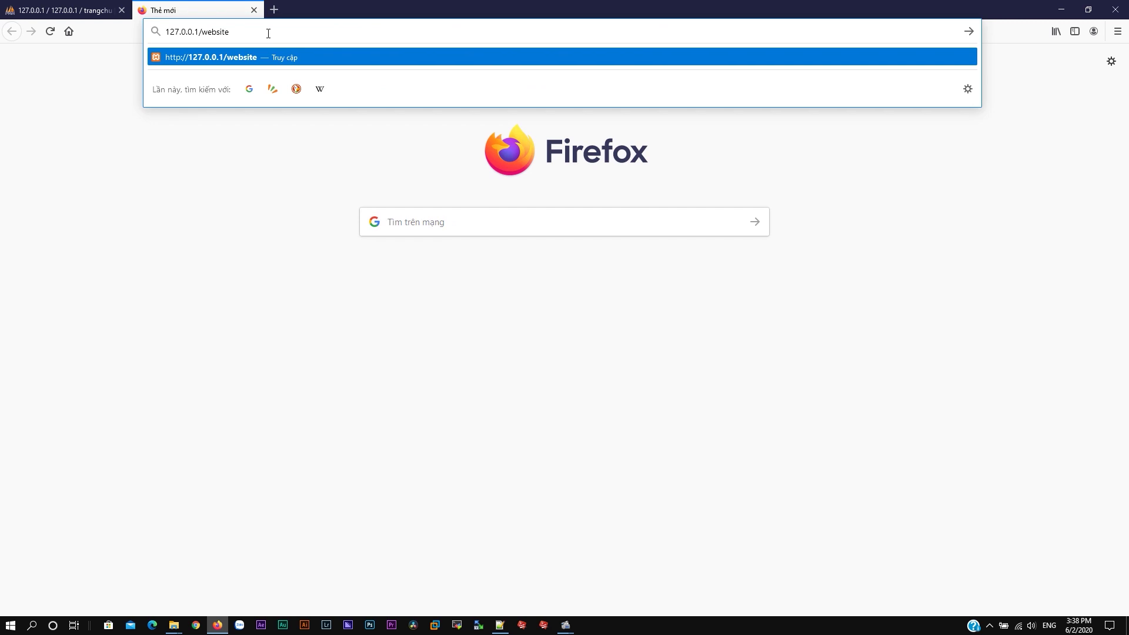
key(Return)
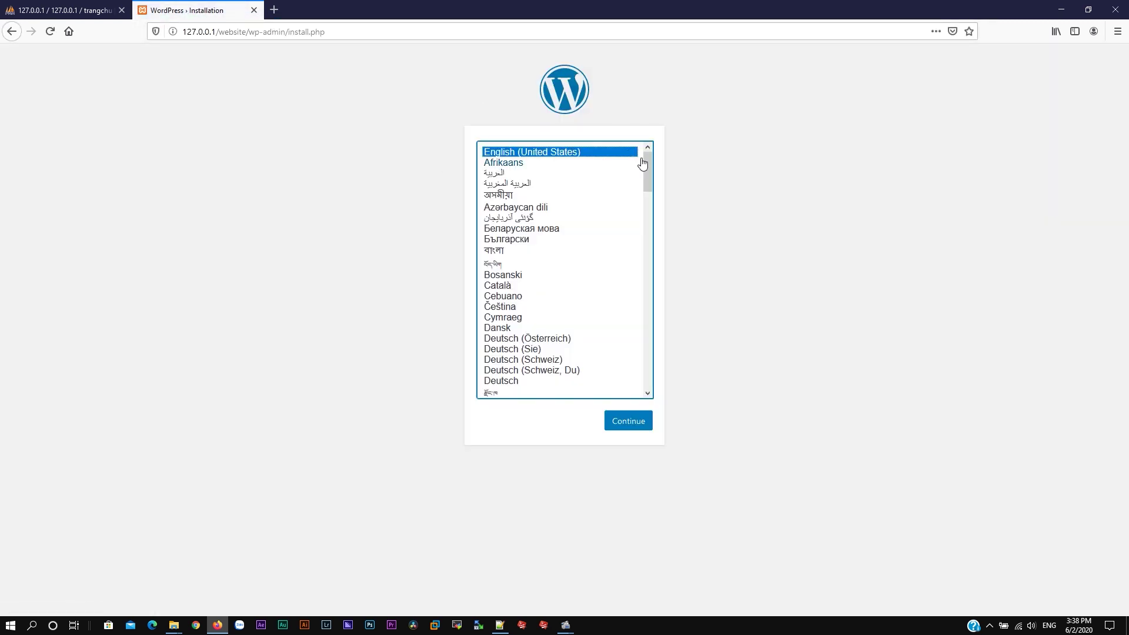
drag(647, 159, 646, 381)
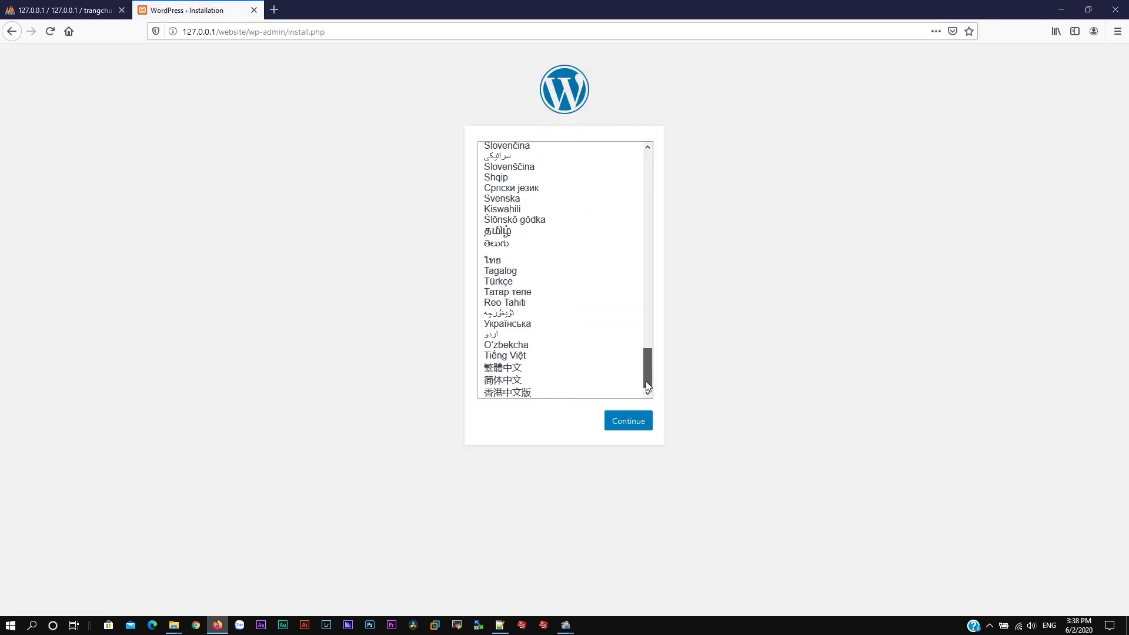
click(518, 356)
click(625, 421)
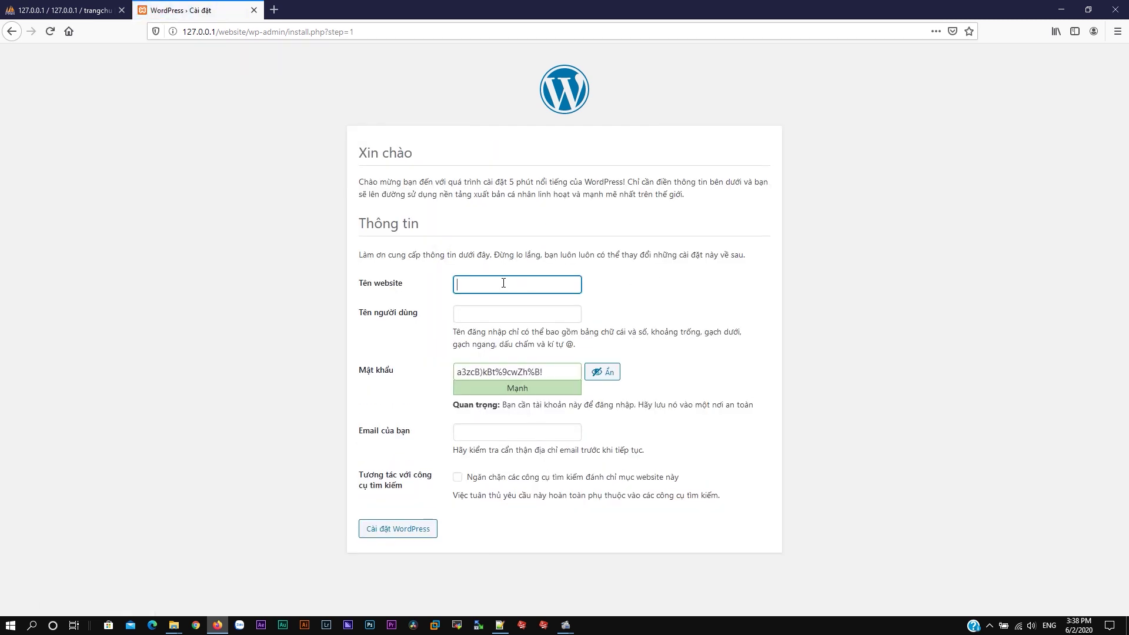
Step: Install the site 'Võ Lâm 2 VL' with an admin username, weak password and admin e-mail
text(Vo Lâm 2)
click(517, 317)
text(Admin)
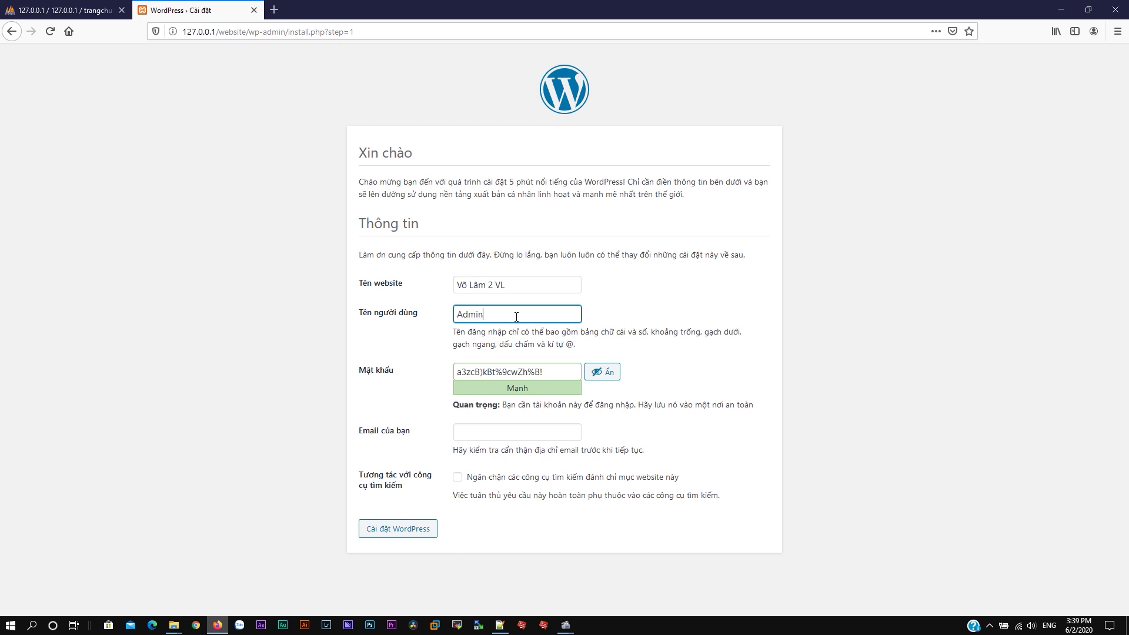
key(Tab)
text(123)
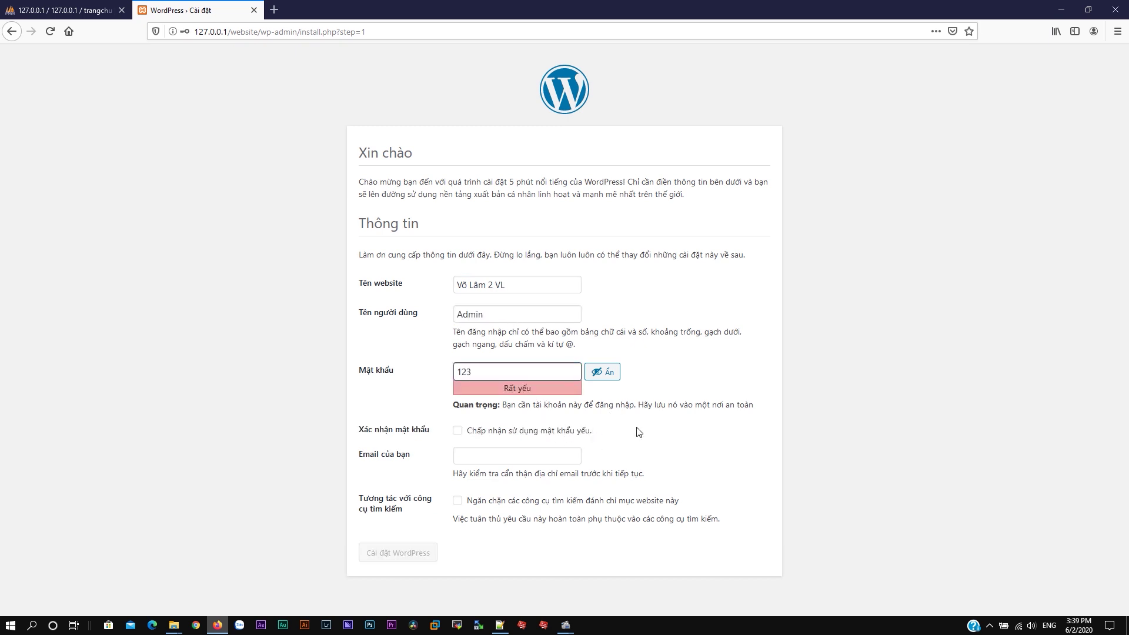
click(461, 433)
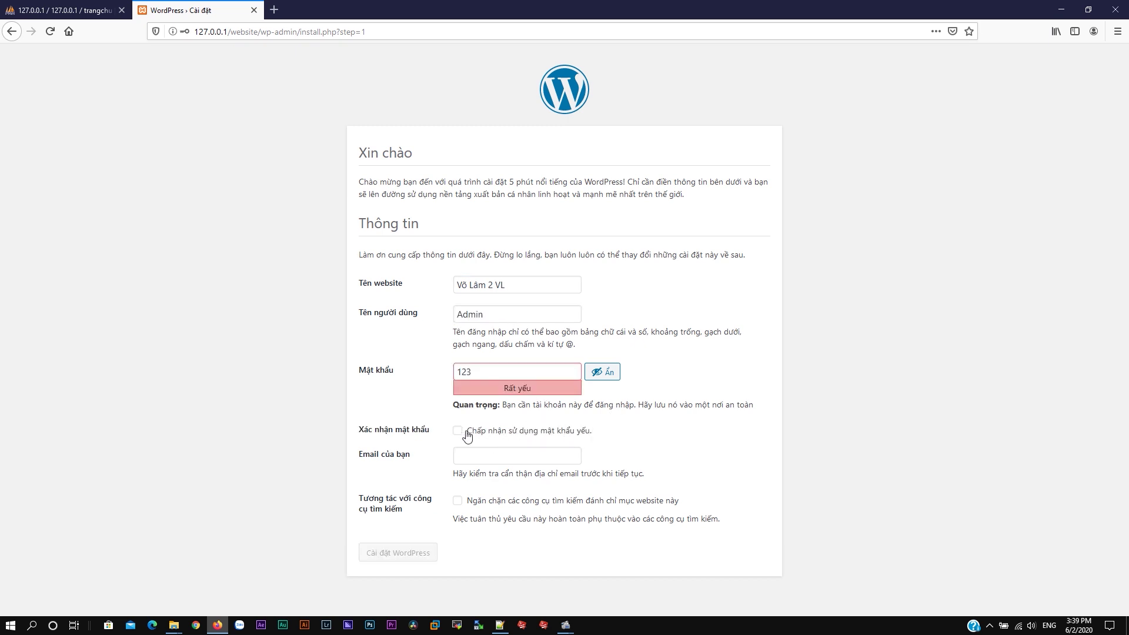
click(501, 462)
click(405, 550)
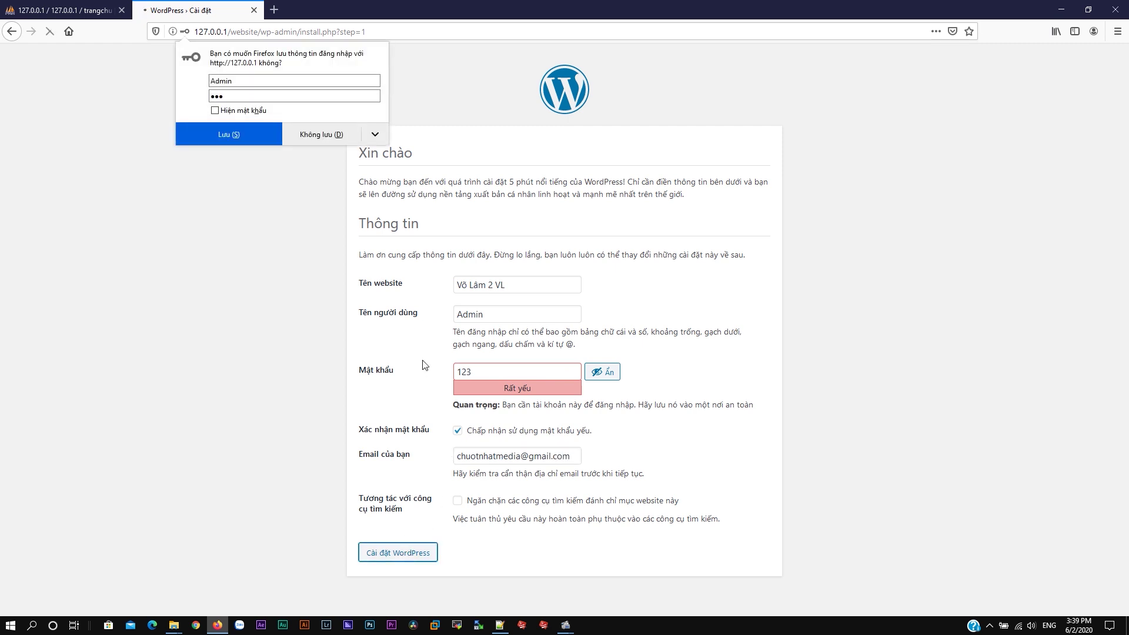
click(247, 141)
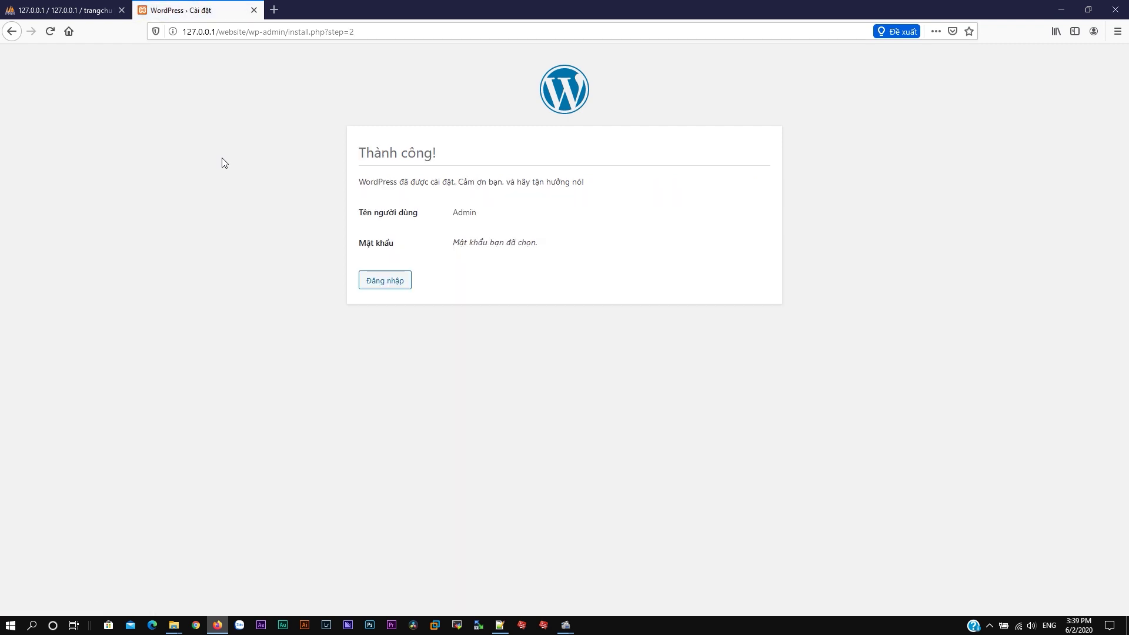
click(385, 280)
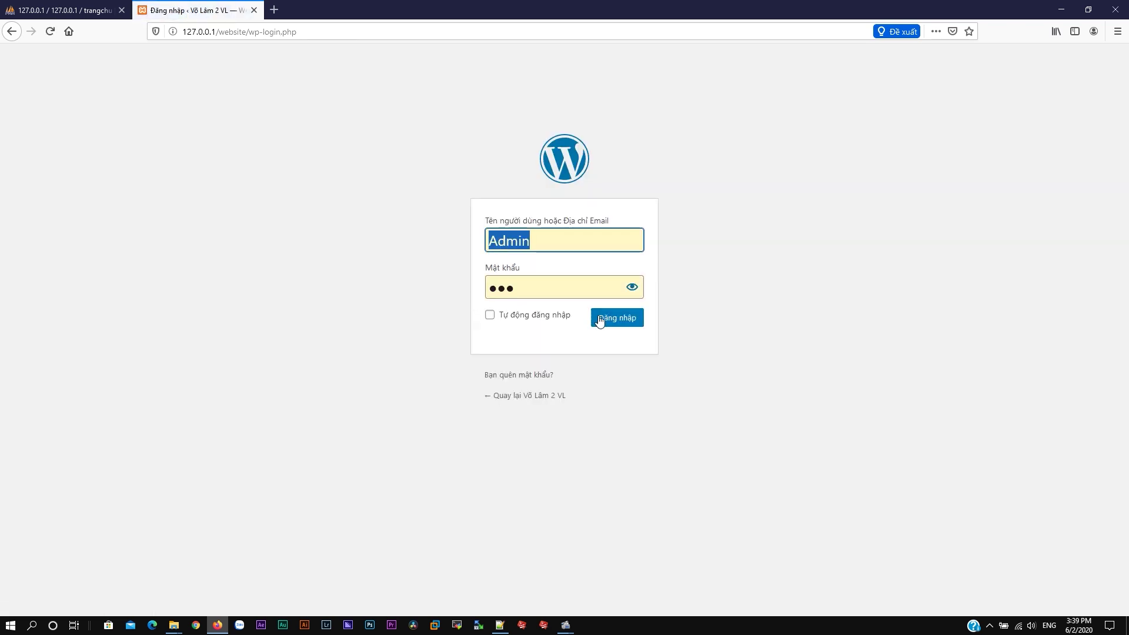
Step: Log in and view the new site's front page at 127.0.0.1/website in another tab
click(595, 320)
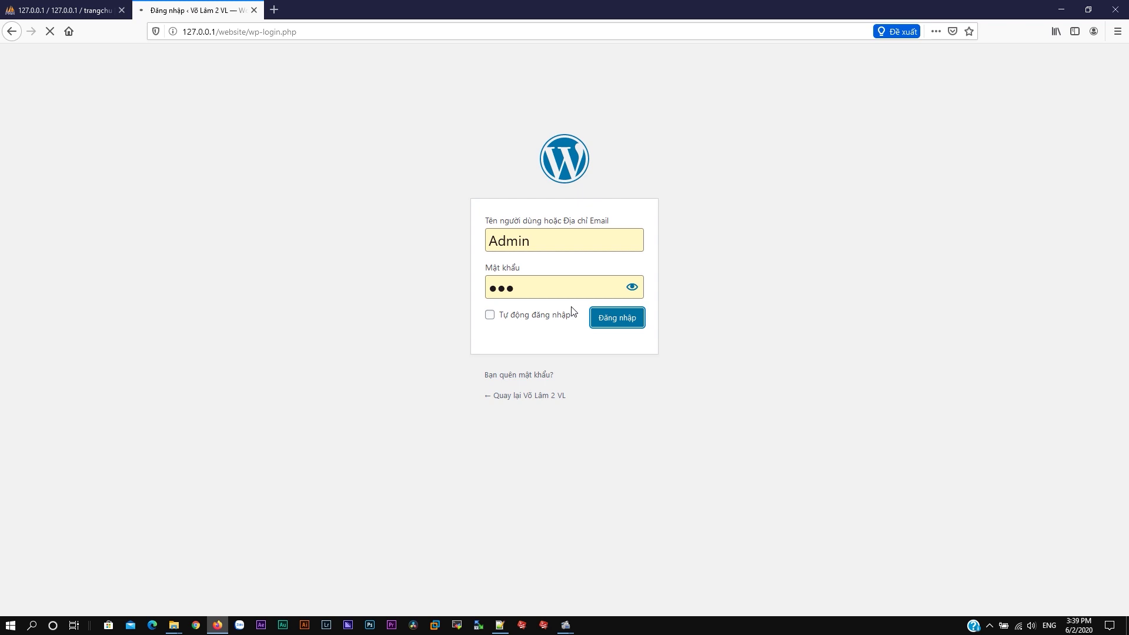
click(274, 10)
text(1)
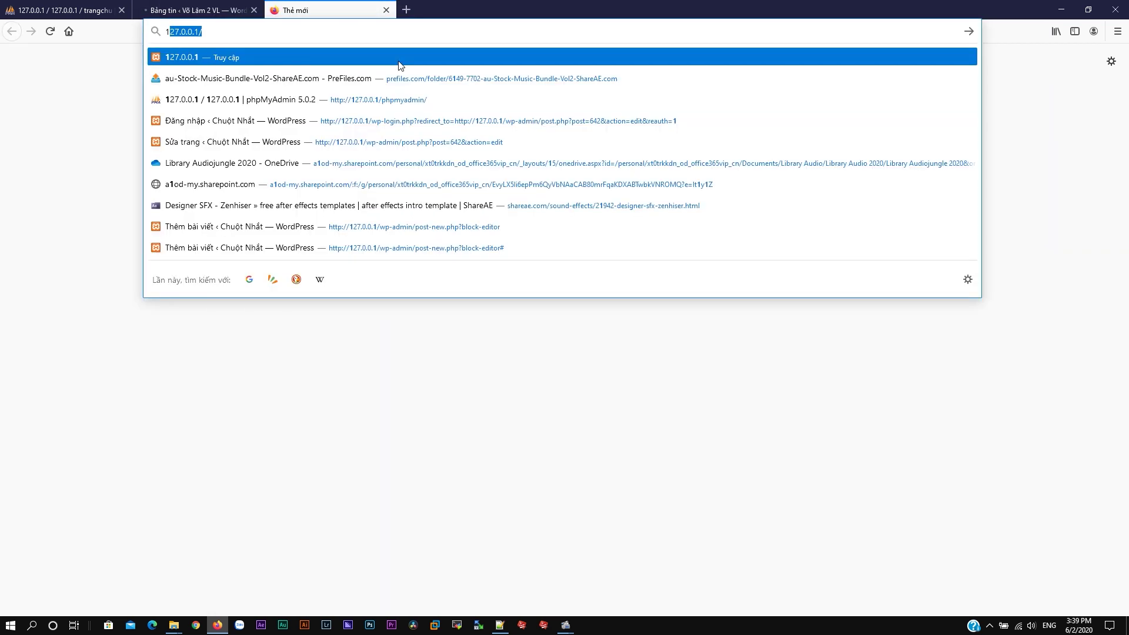
text(27.0.0.1/we)
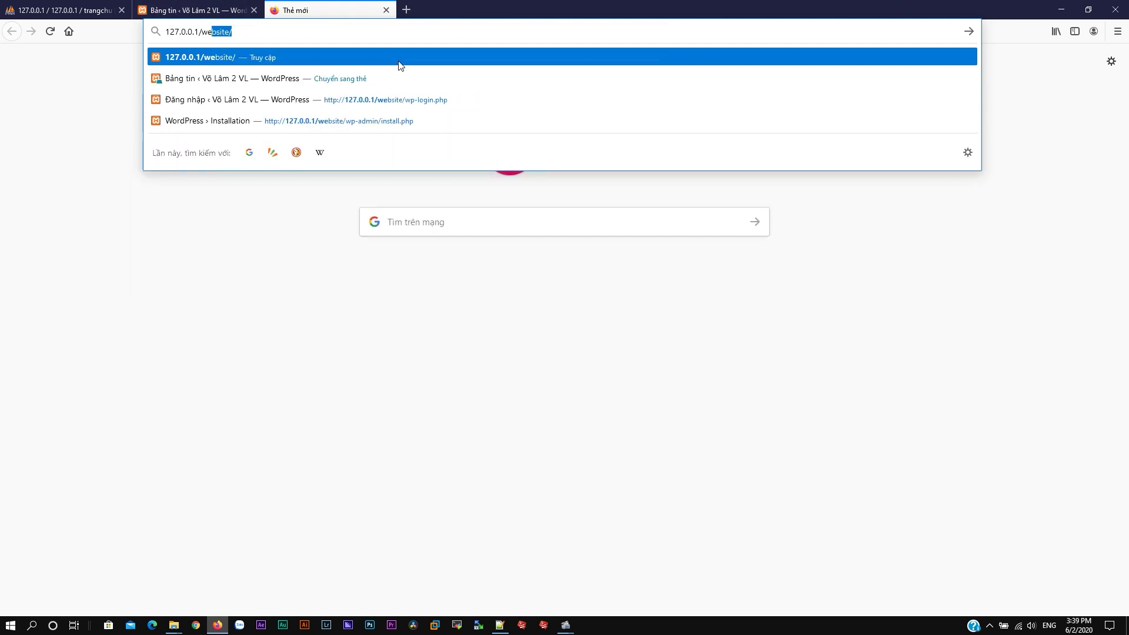
key(Return)
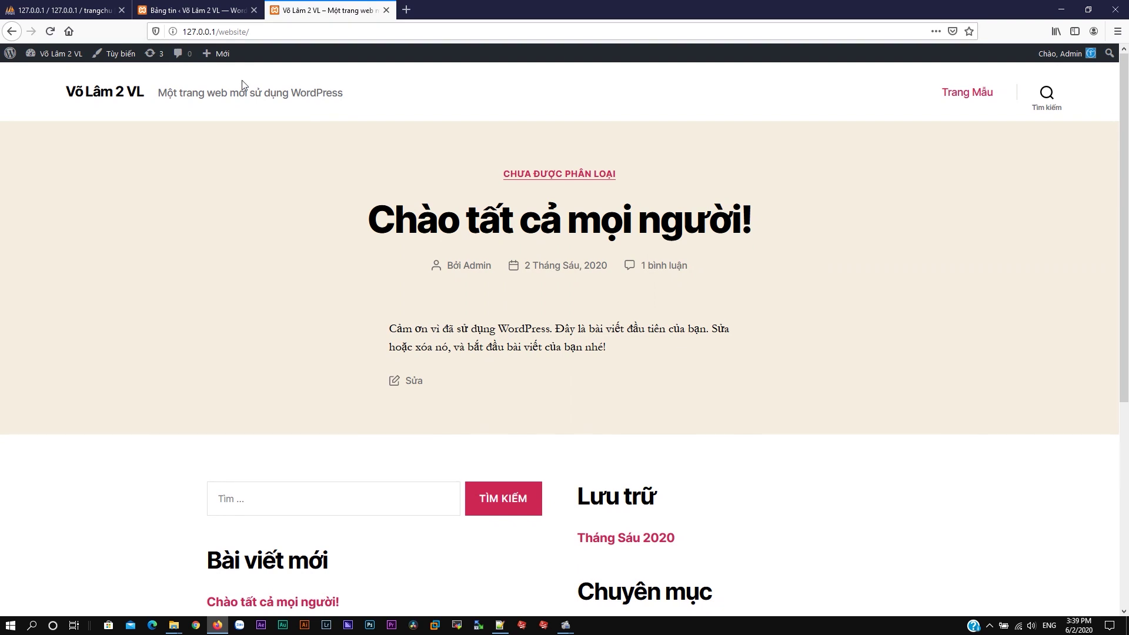
scroll(872, 267, down, 5)
scroll(839, 353, up, 5)
drag(158, 93, 339, 89)
Step: Open Cài đặt > Tổng quan in the admin dashboard
click(194, 10)
mouse_move(33, 306)
click(106, 321)
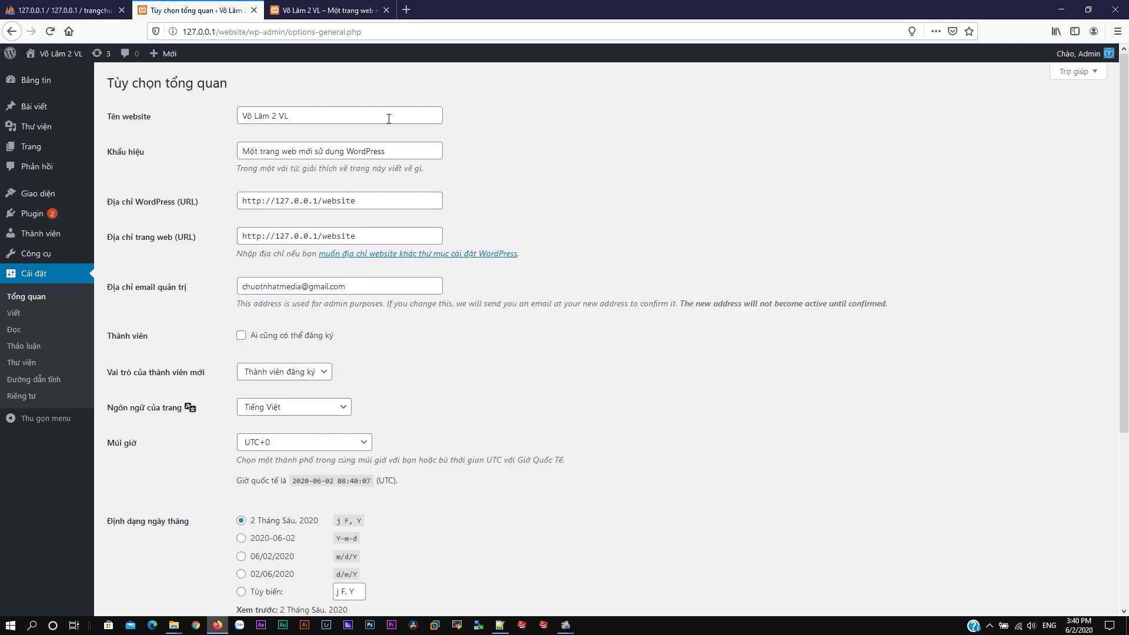
Step: Replace the Khẩu hiệu with 'Phiên Bản Không Chính Thức' and click Lưu thay đổi
click(314, 154)
click(327, 10)
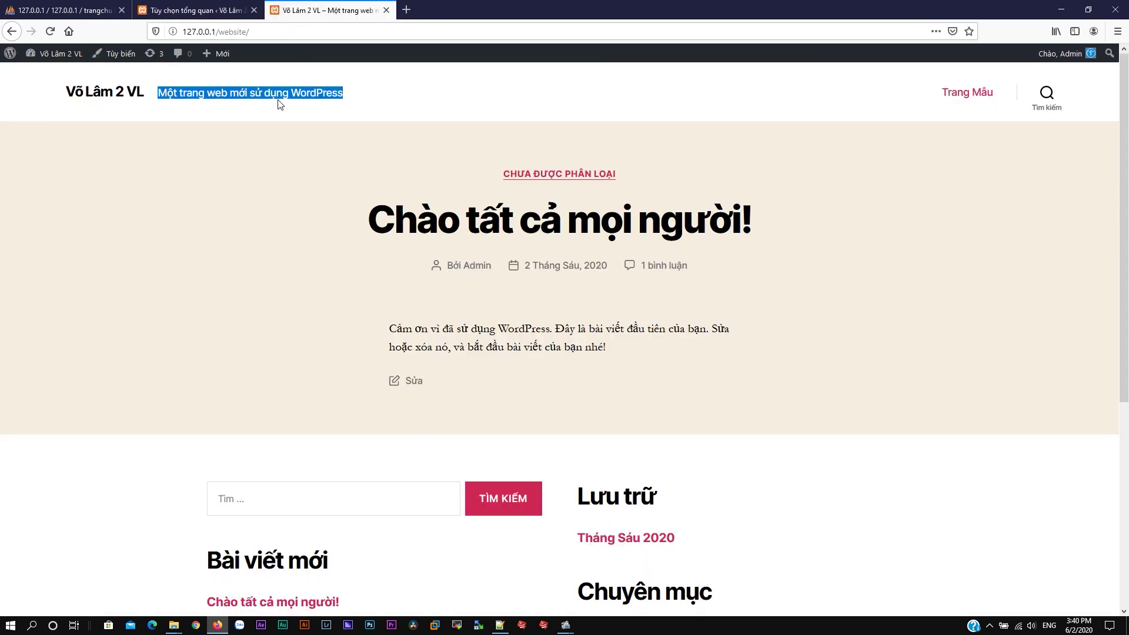
click(203, 10)
drag(386, 151, 204, 154)
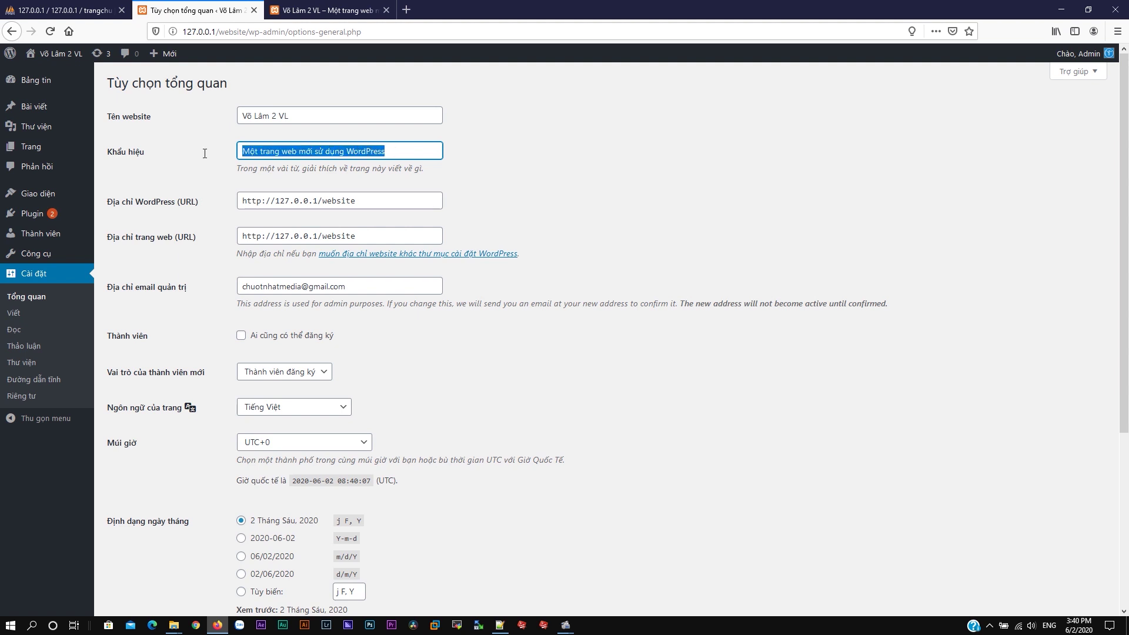
text(V)
key(BackSpace)
key(BackSpace)
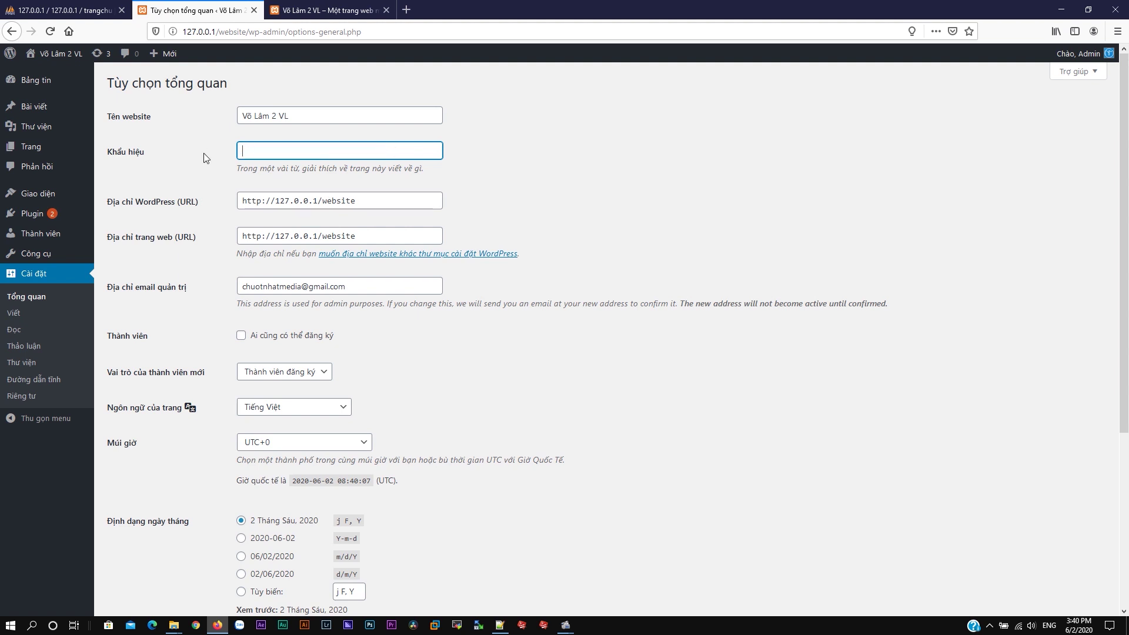
text(Phien Bản Không Chính )
text(Thu)
scroll(344, 317, down, 4)
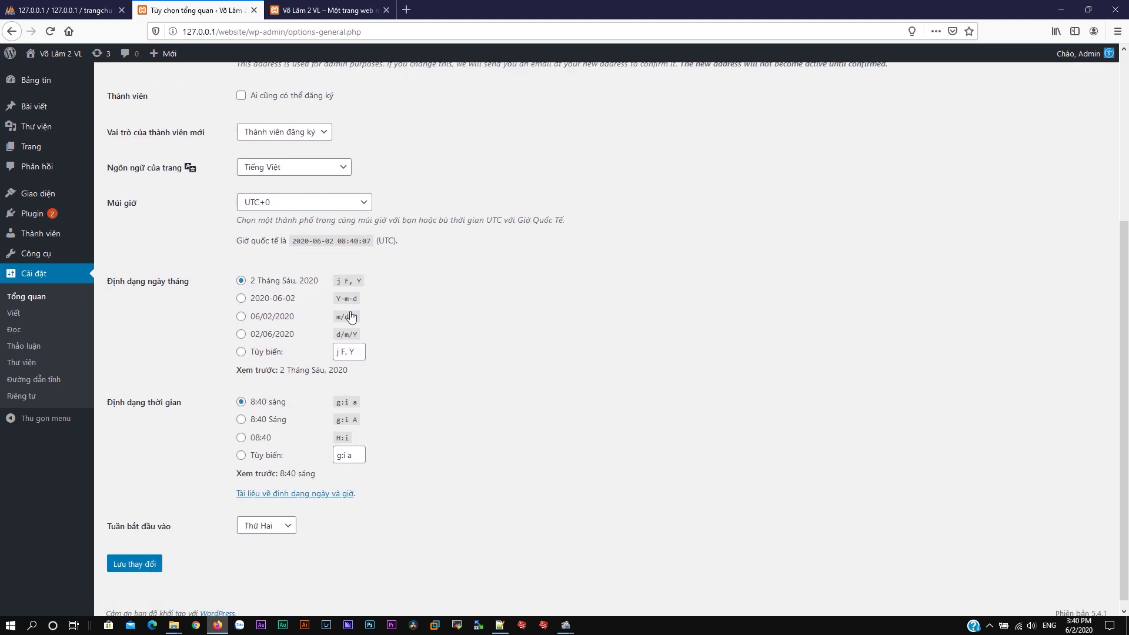
click(135, 563)
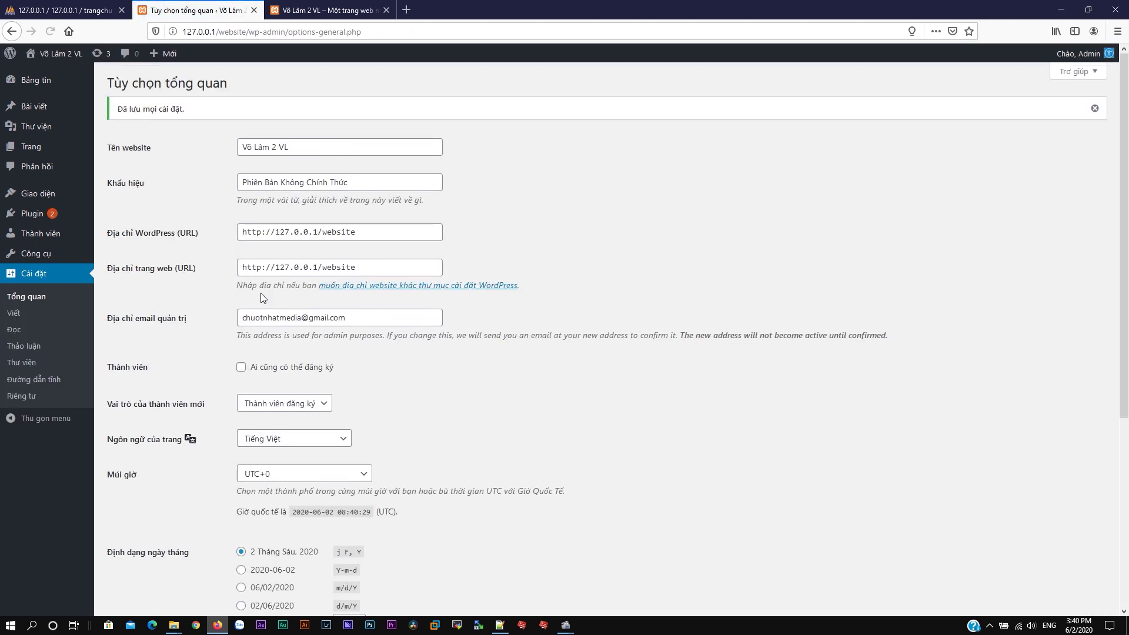
click(39, 195)
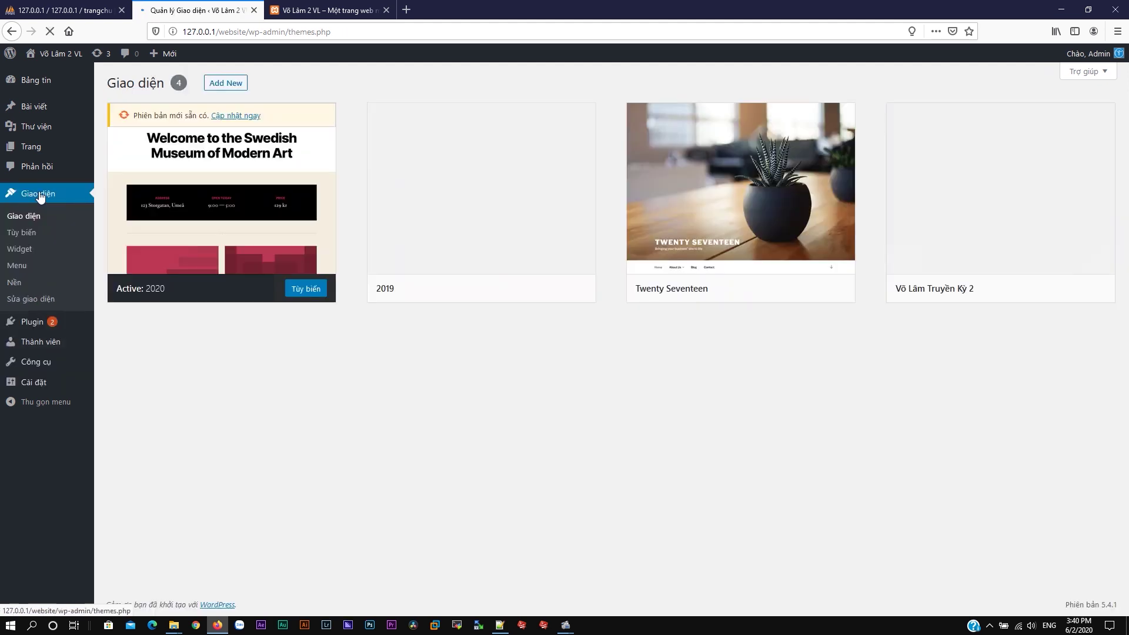
Step: Activate the Võ Lâm Truyền Kỳ 2 theme and dismiss the Flash welcome notice
mouse_move(1036, 220)
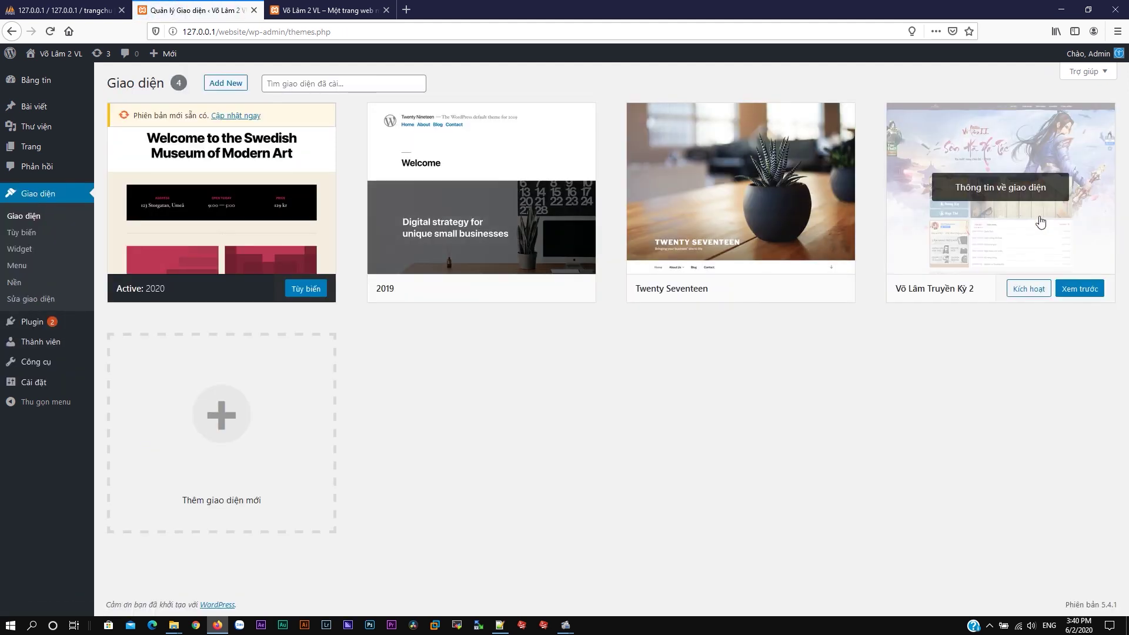
click(1023, 290)
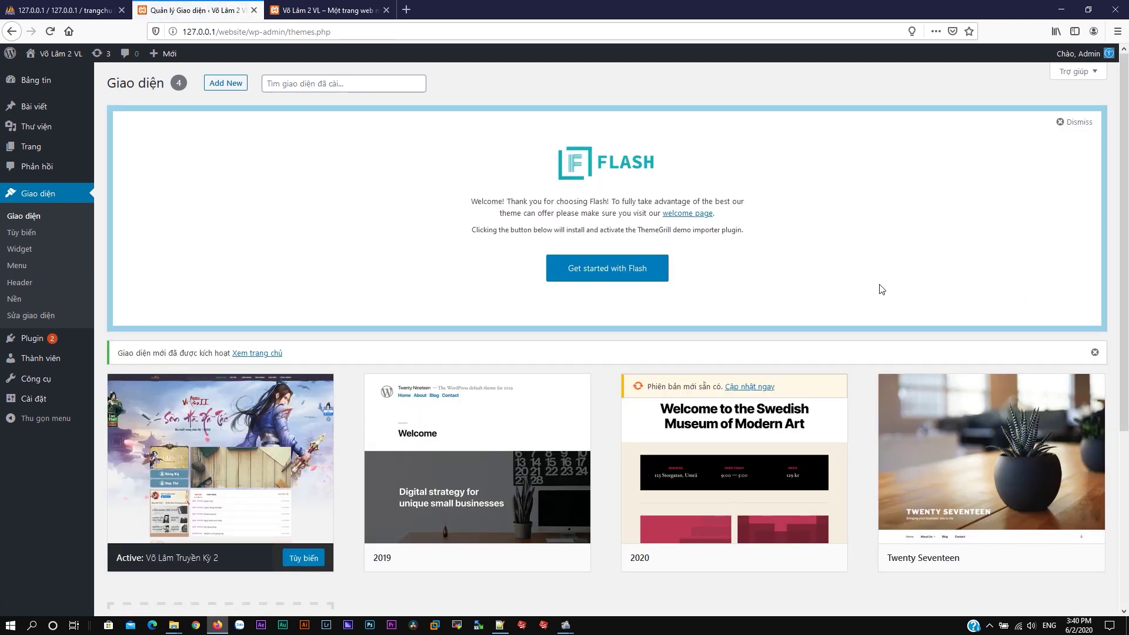
click(1076, 125)
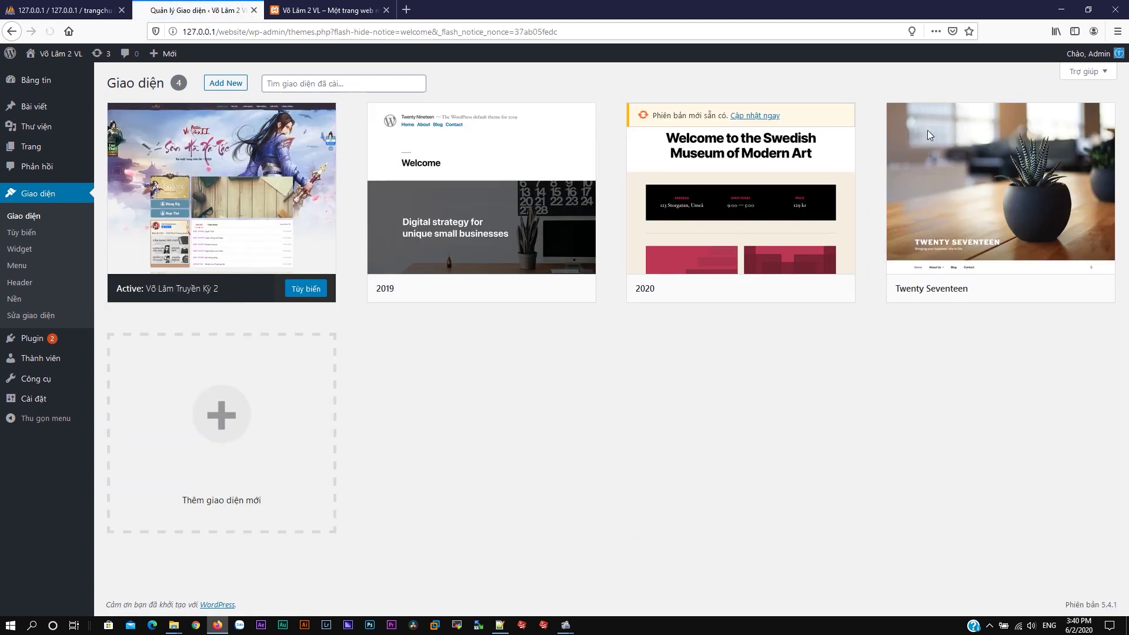
click(328, 9)
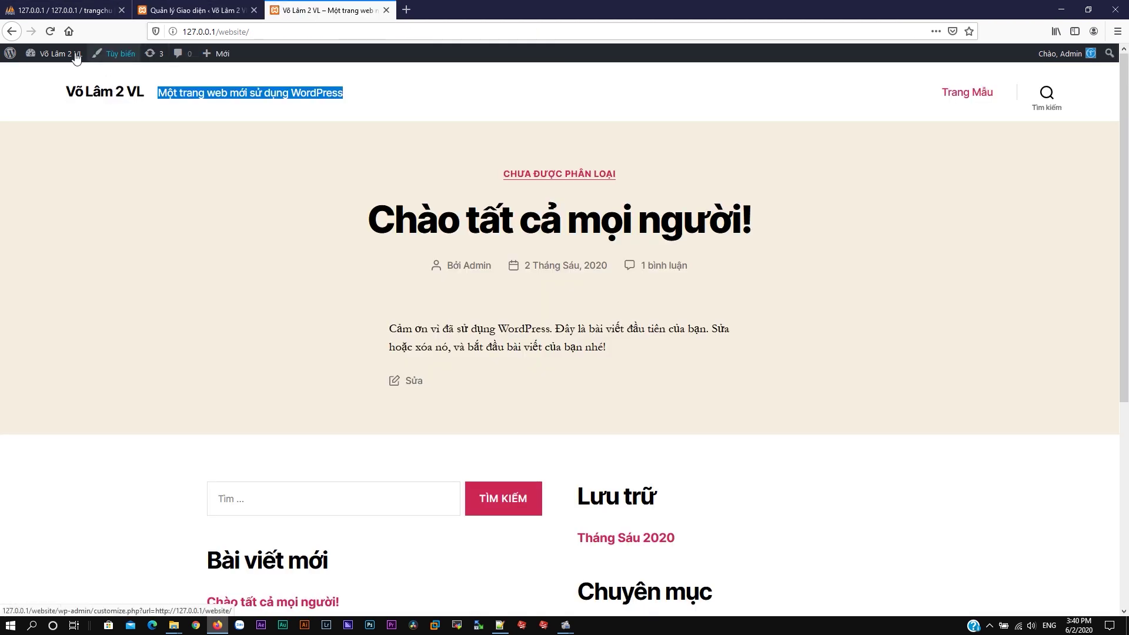
Step: Reload the front page and scroll through the new Võ Lâm Truyền Kỳ 2 design
click(49, 31)
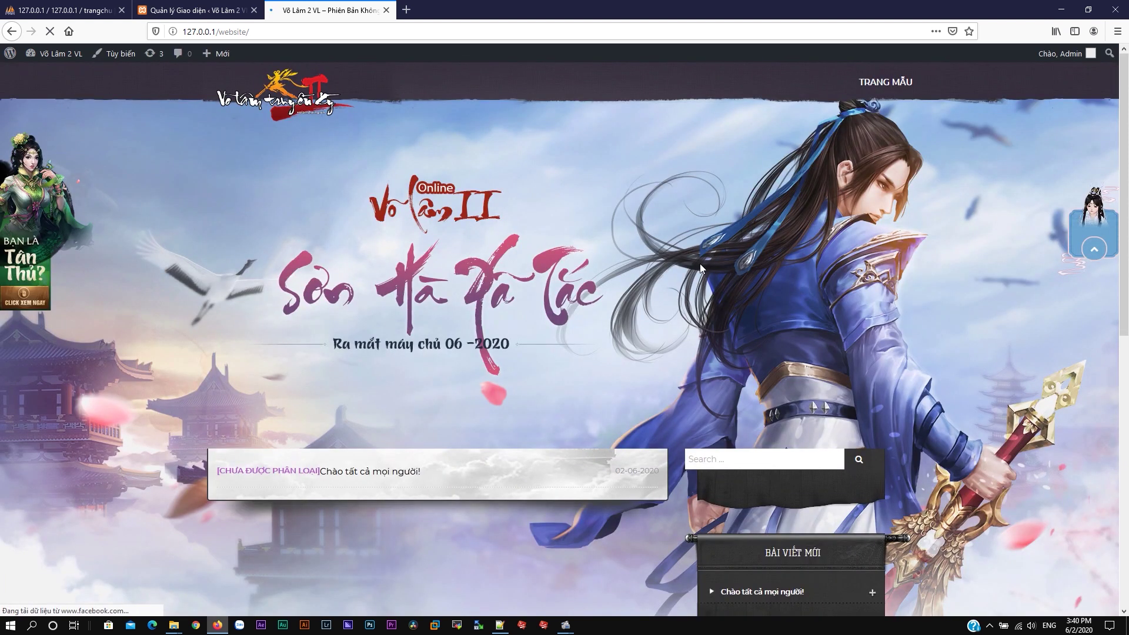
scroll(970, 247, down, 5)
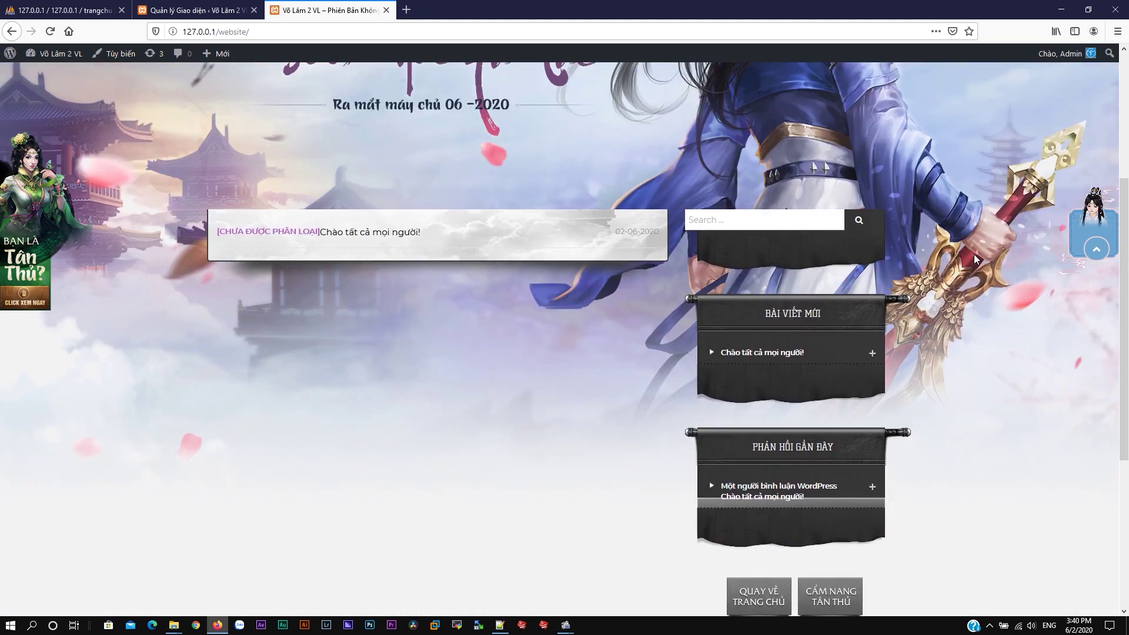
scroll(982, 238, down, 3)
scroll(985, 229, up, 6)
scroll(990, 213, up, 2)
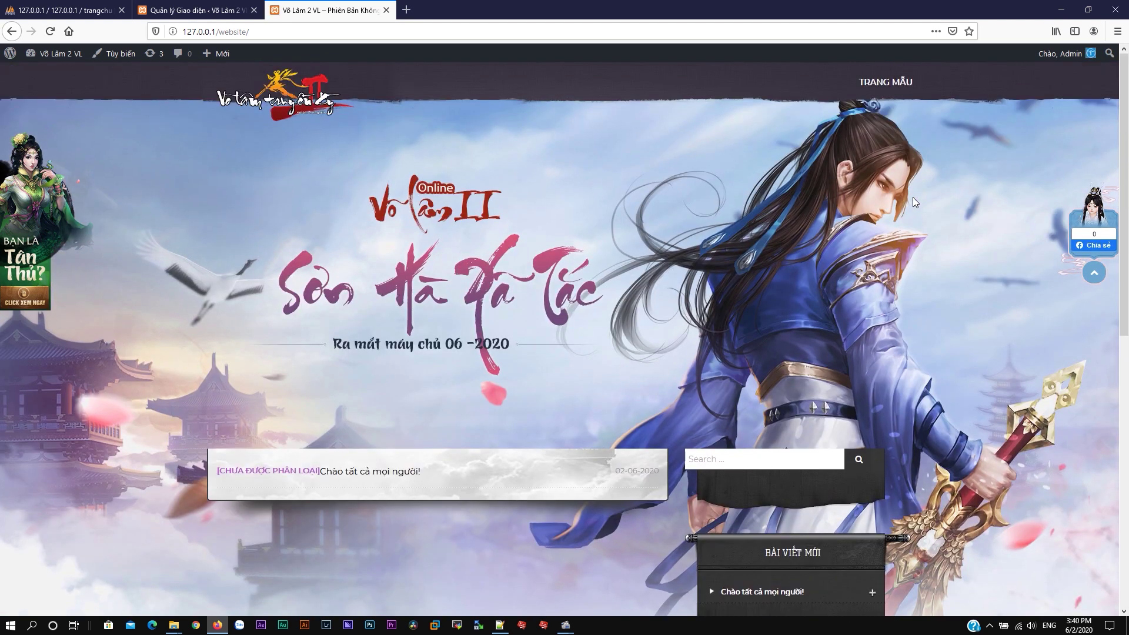
Step: Open the Trang list in the WordPress admin
click(194, 10)
click(31, 146)
mouse_move(33, 252)
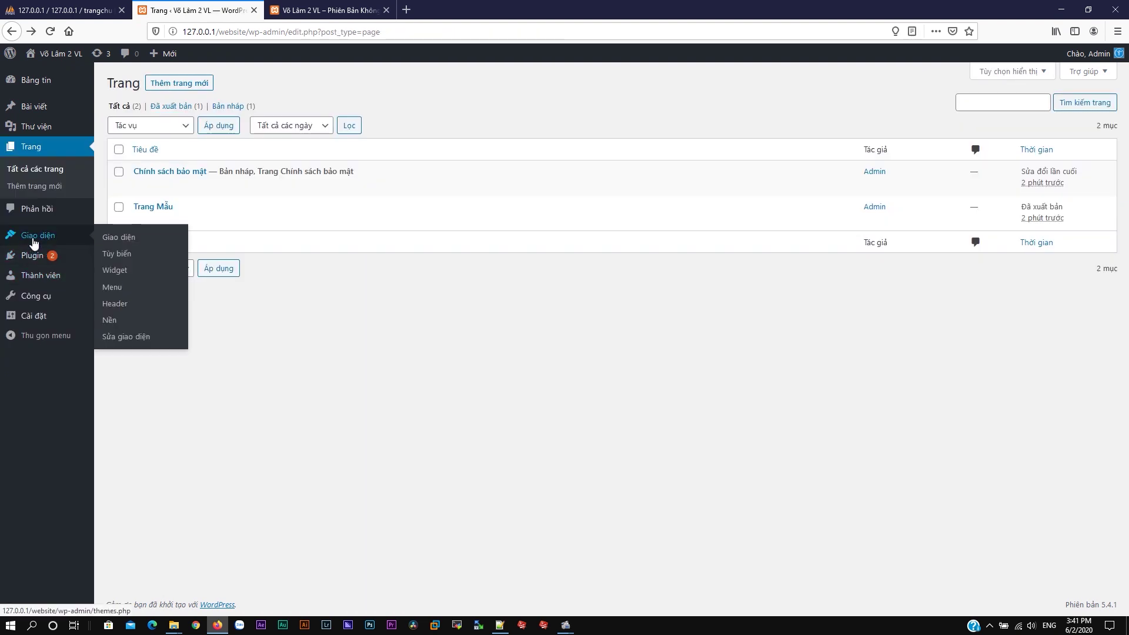
Step: Activate Everest Forms, Flash Toolkit and Page Builder by SiteOrigin on the Plugins page
click(30, 259)
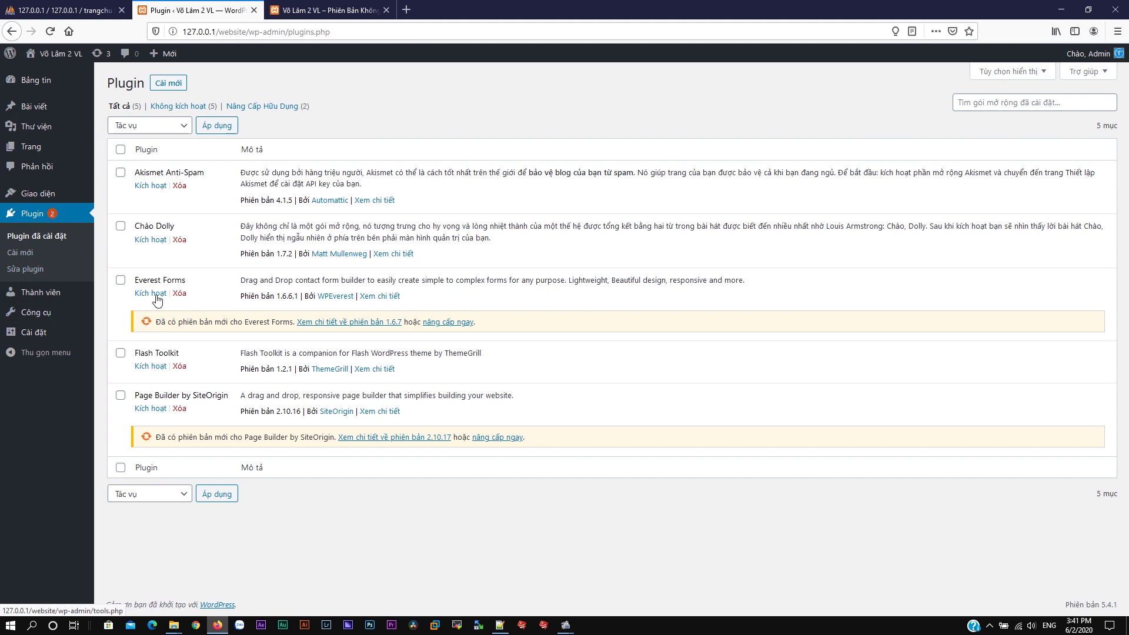
click(149, 295)
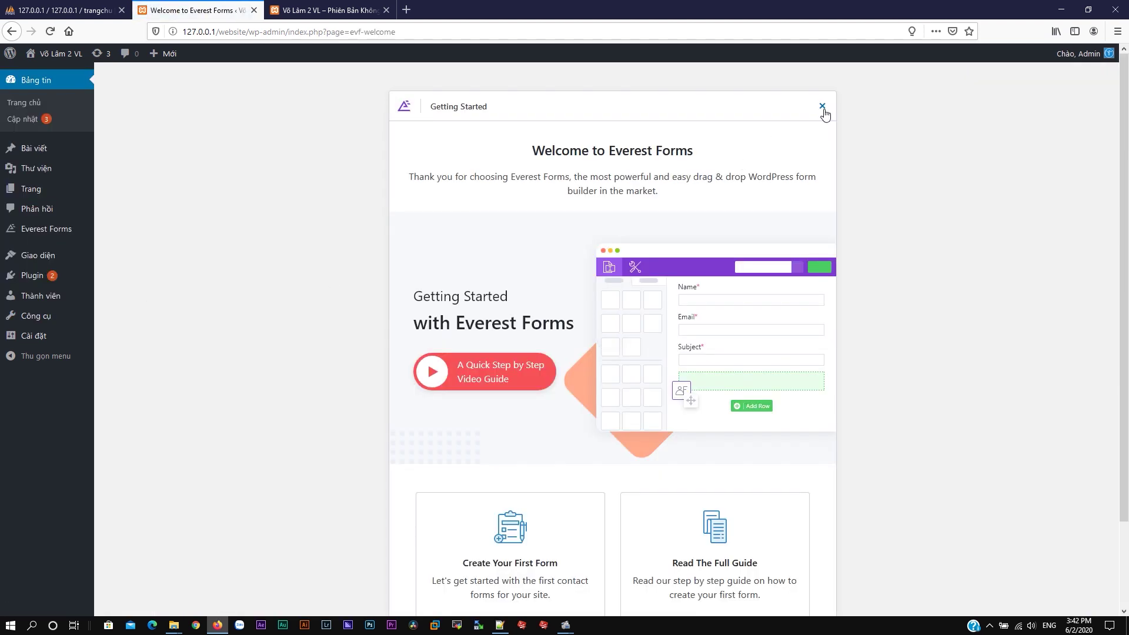
click(822, 107)
mouse_move(36, 277)
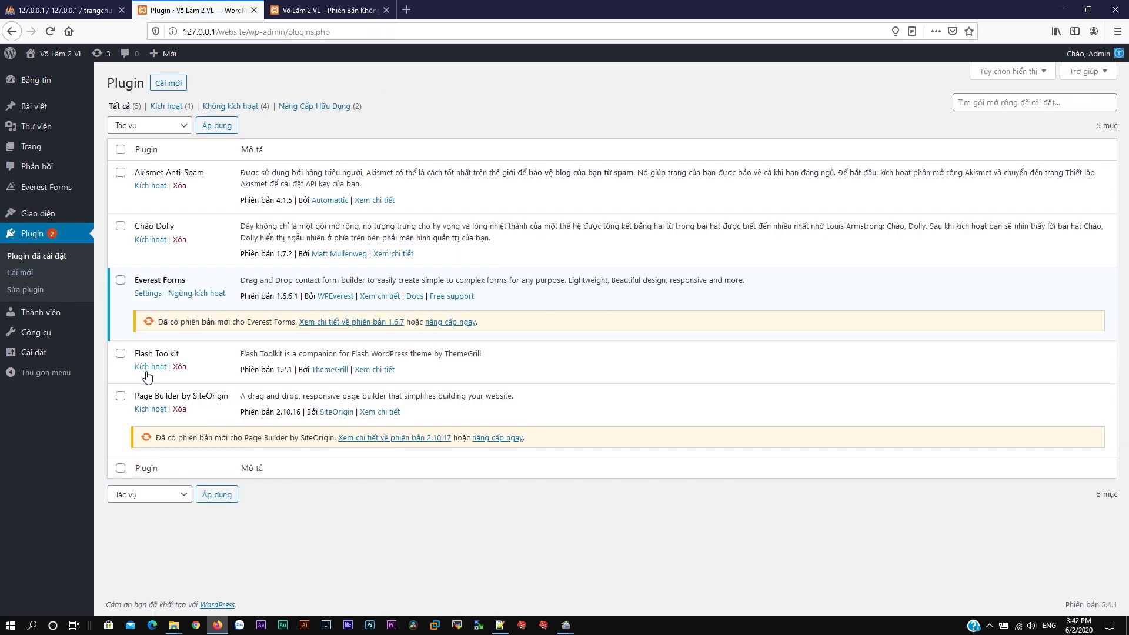
click(148, 368)
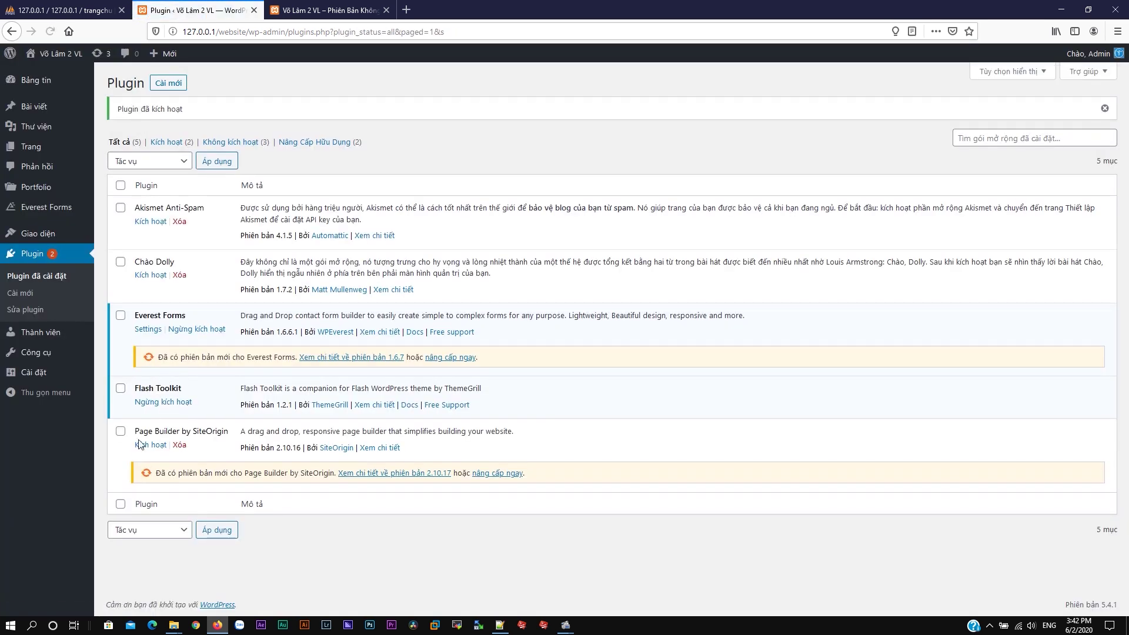
click(141, 446)
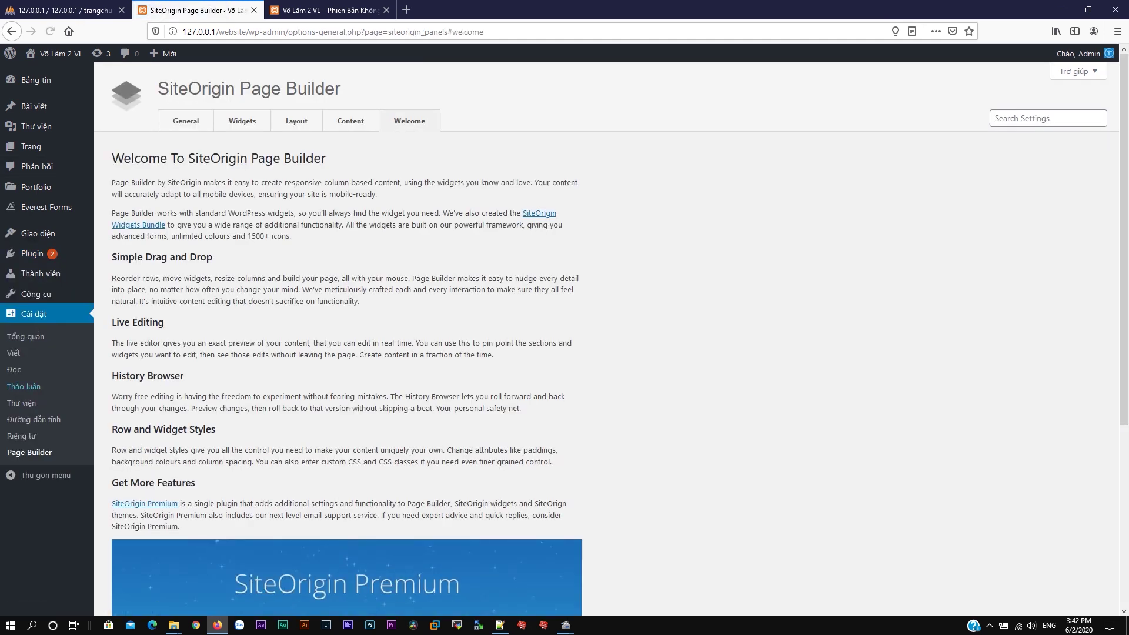
mouse_move(34, 294)
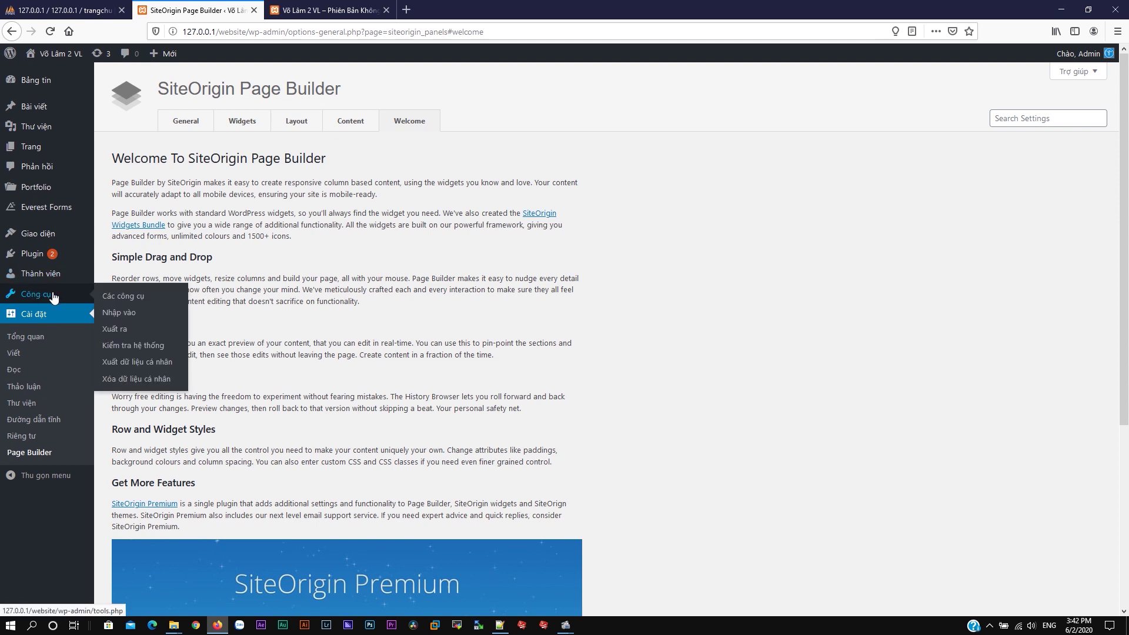
Step: Install and run the WordPress importer from Công cụ > Nhập vào, then start choosing an export file
click(127, 316)
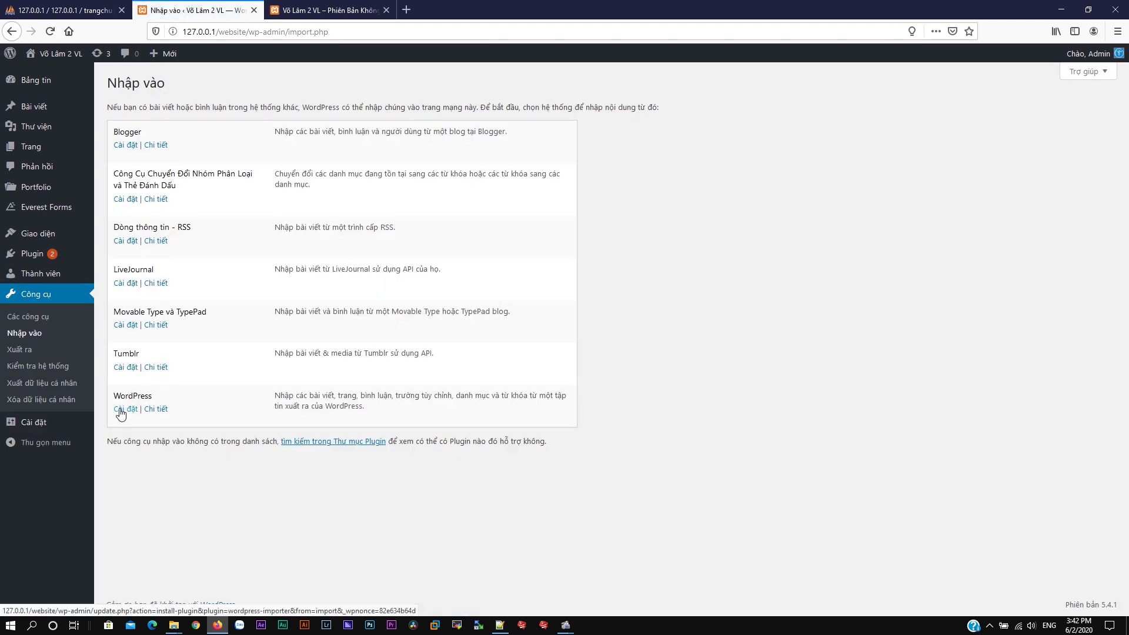
click(121, 412)
click(148, 438)
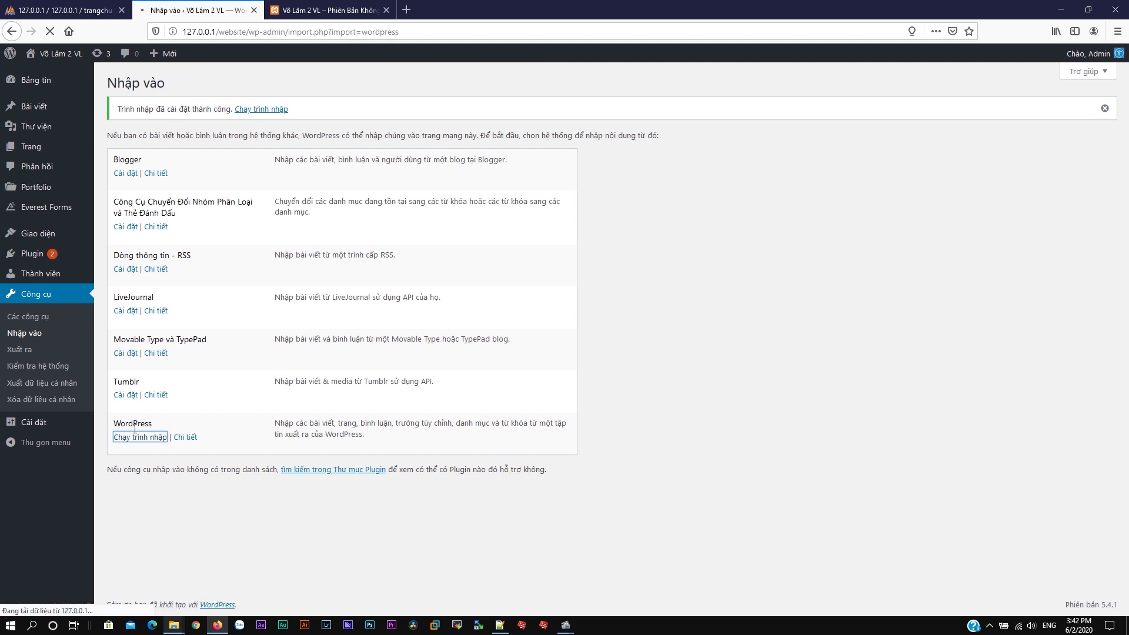
click(353, 150)
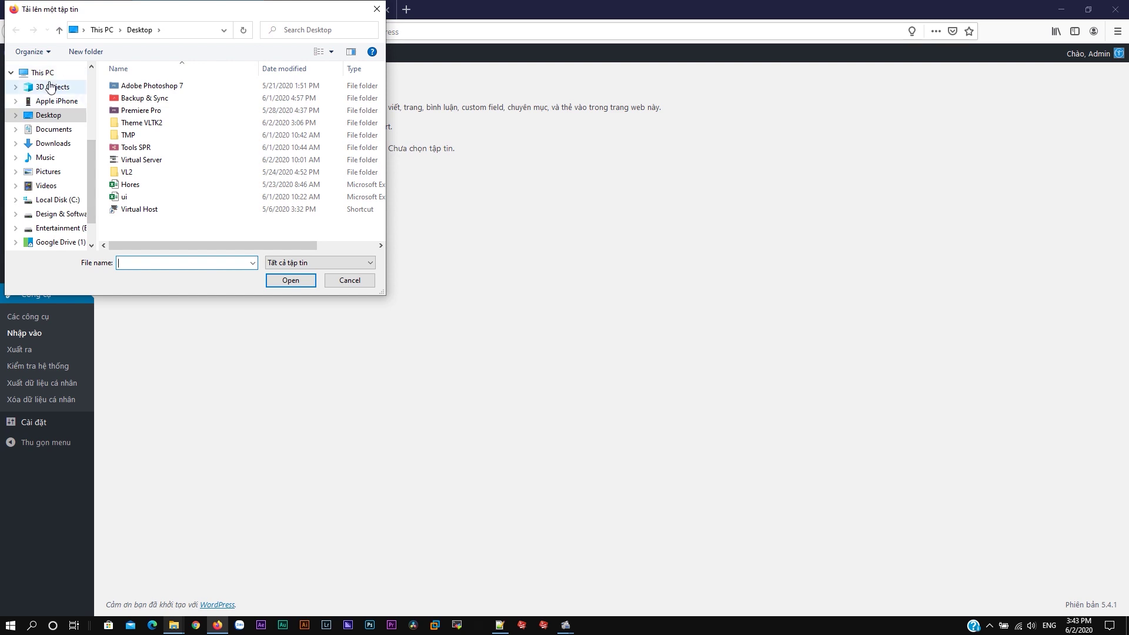
Step: Choose baiviet.xml from Desktop > Theme VLTK2 > demo as the upload file
click(59, 73)
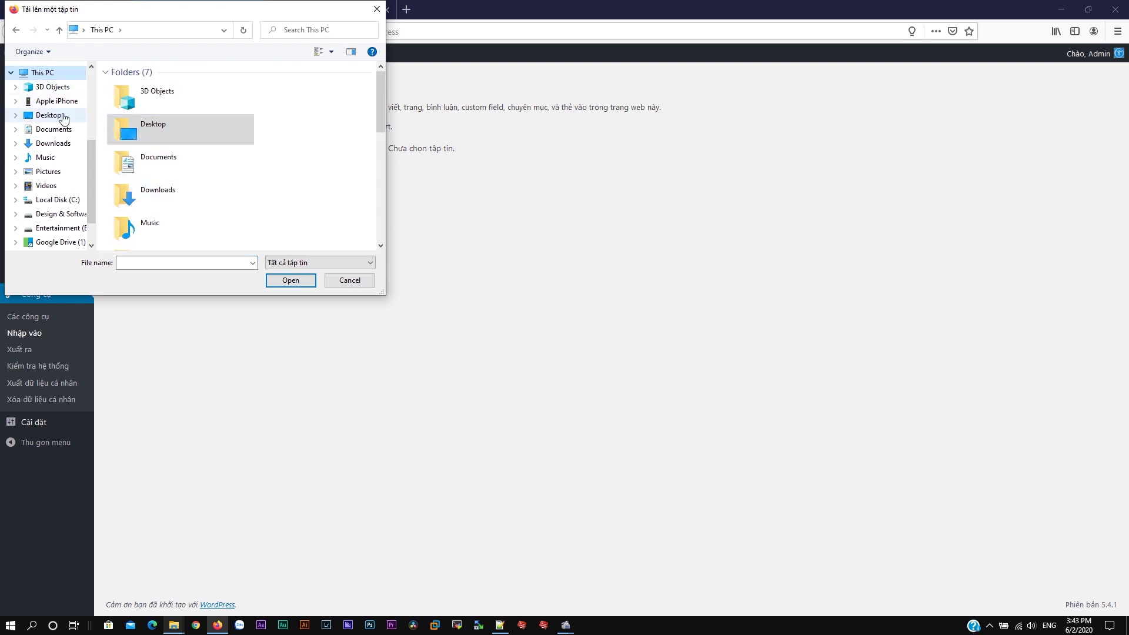
click(51, 115)
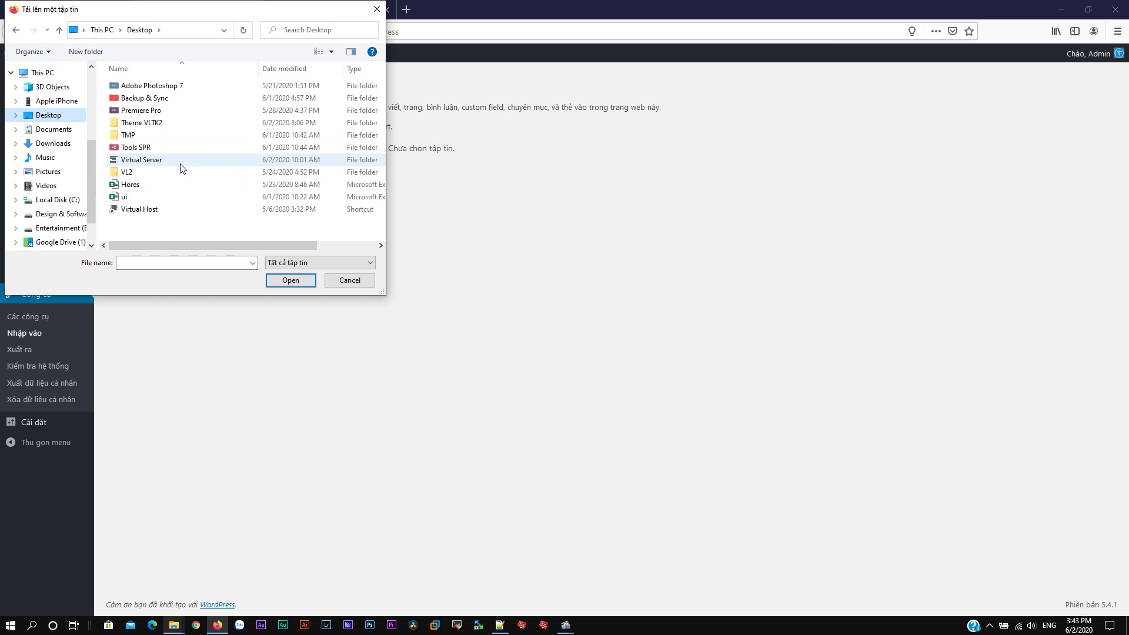
double_click(182, 123)
double_click(134, 88)
click(135, 88)
click(291, 279)
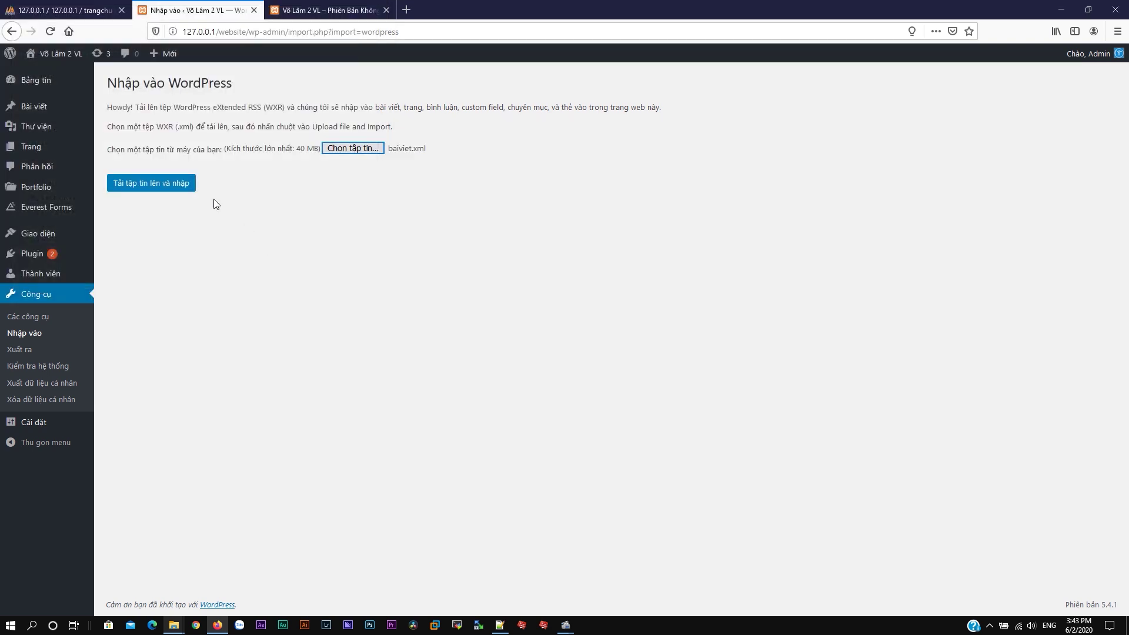
Step: Import baiviet.xml as the admin user with attachments, then view the site homepage
click(168, 186)
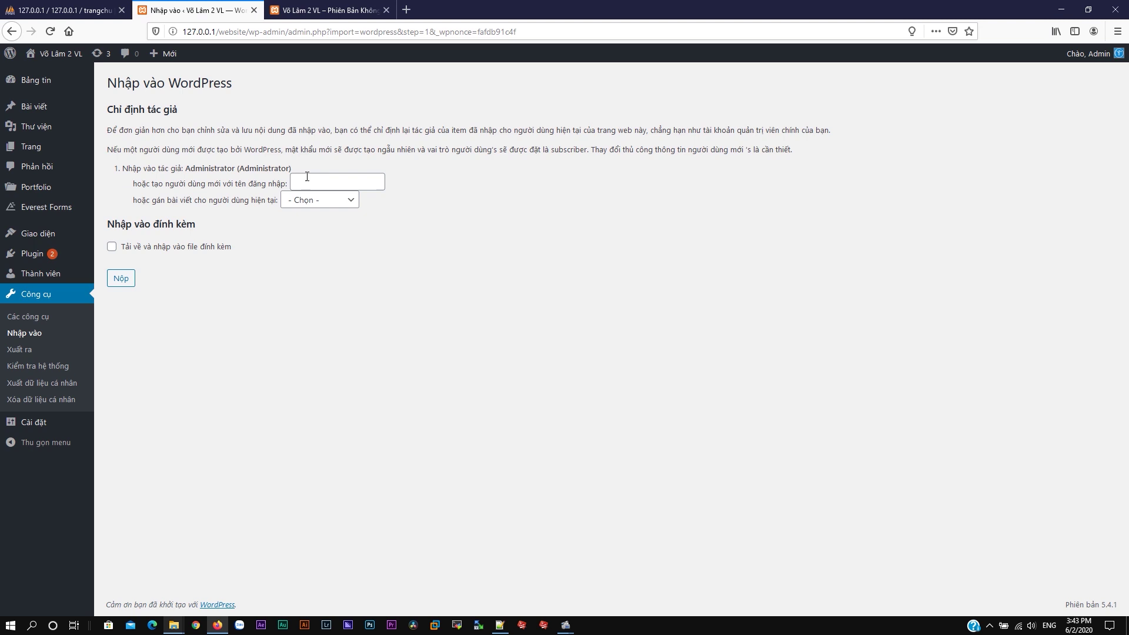
click(319, 201)
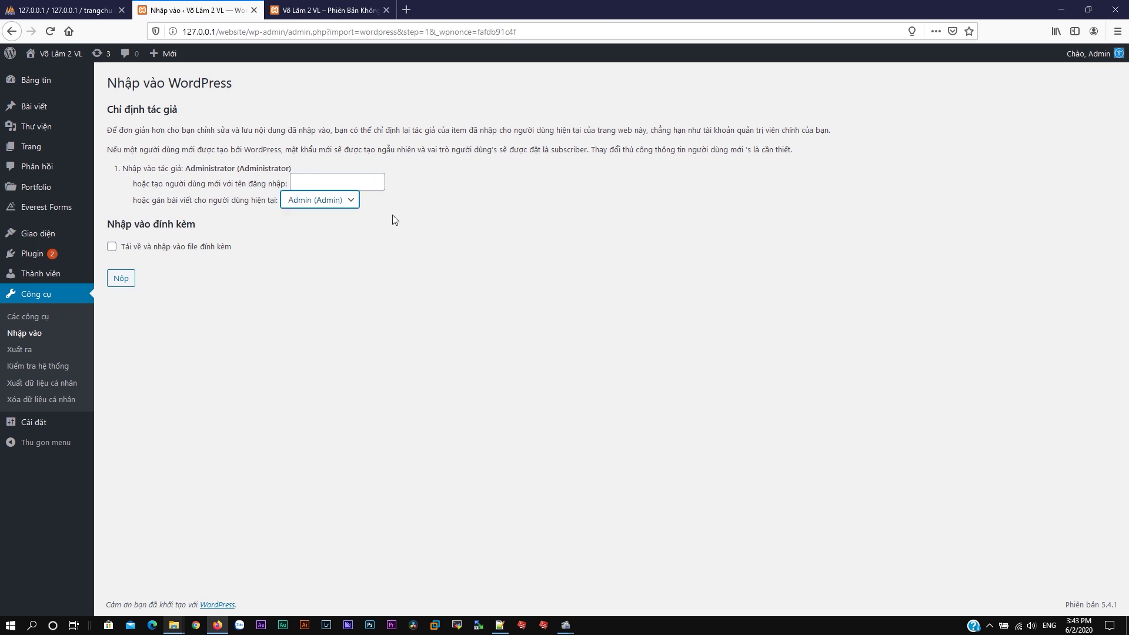
click(112, 247)
click(122, 278)
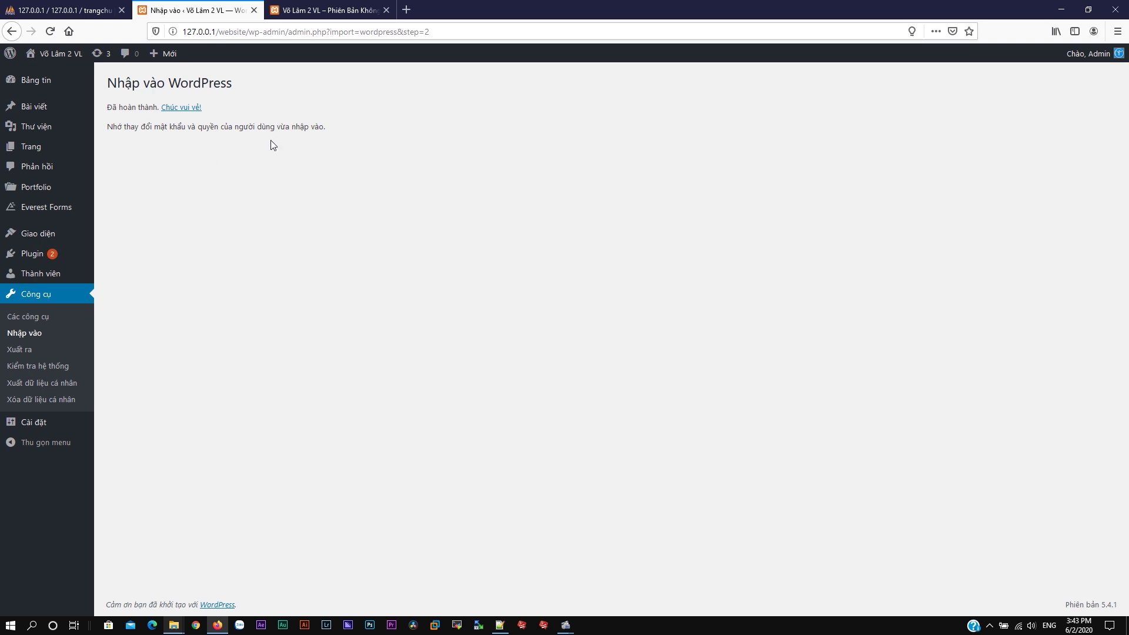
click(194, 111)
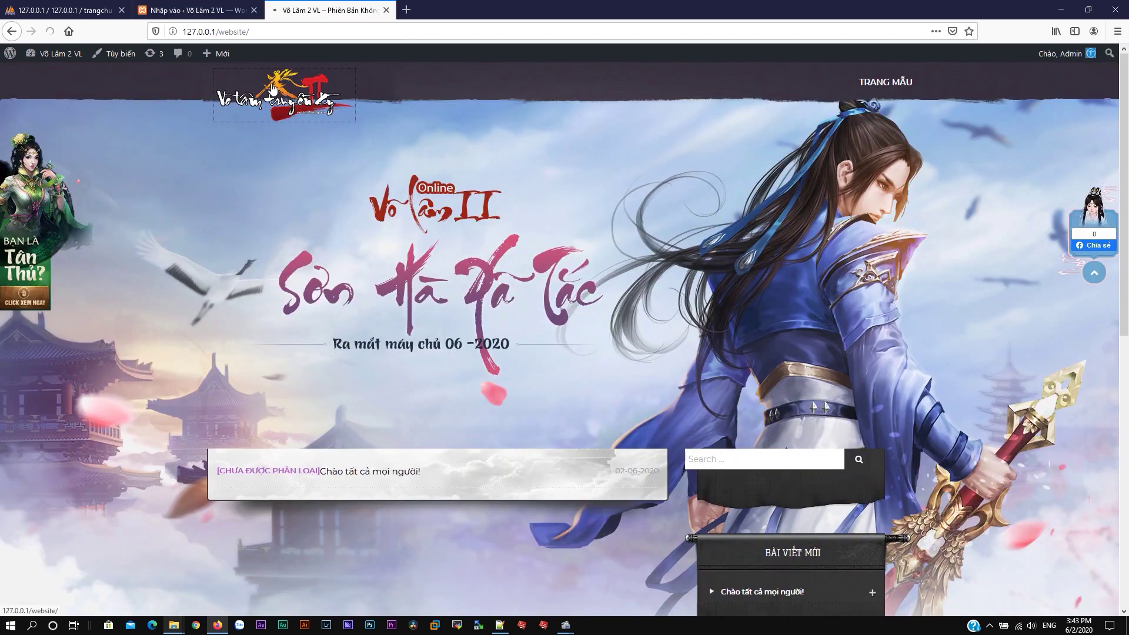
Step: Browse the imported Môn Phái posts and open the Thúy Yên post before returning to the admin
scroll(517, 262, down, 2)
scroll(516, 262, down, 5)
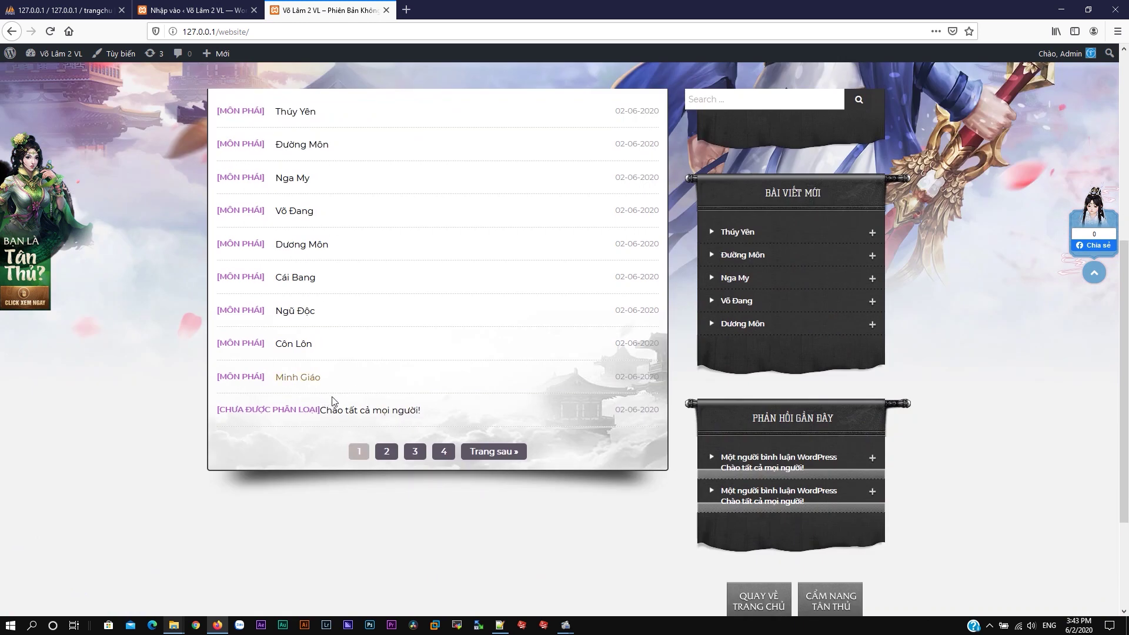
click(299, 117)
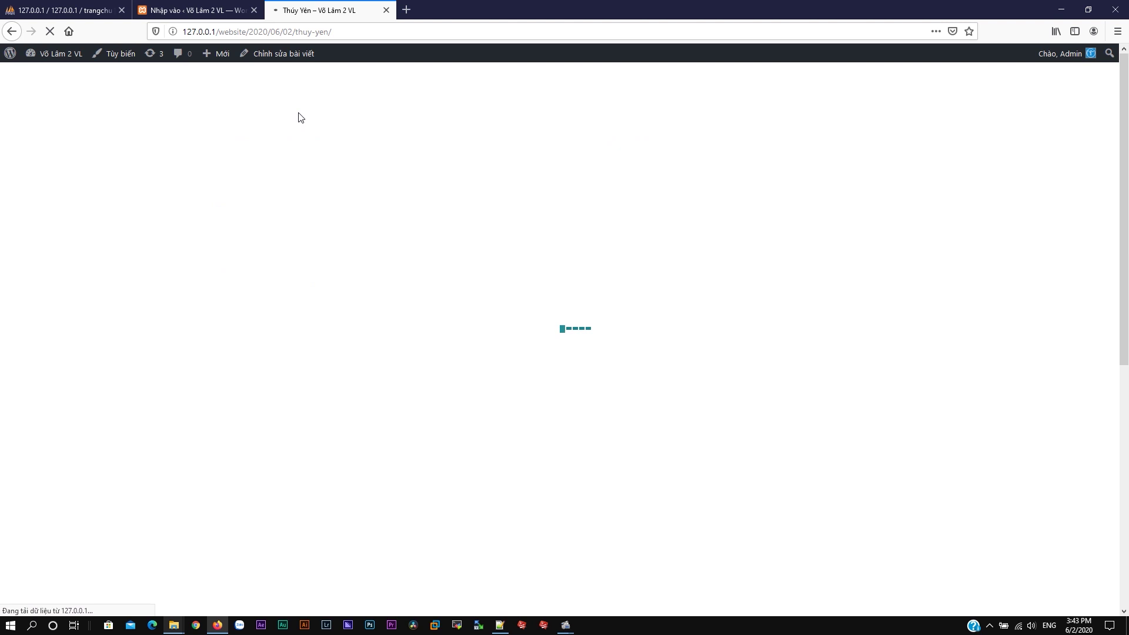
scroll(243, 259, down, 6)
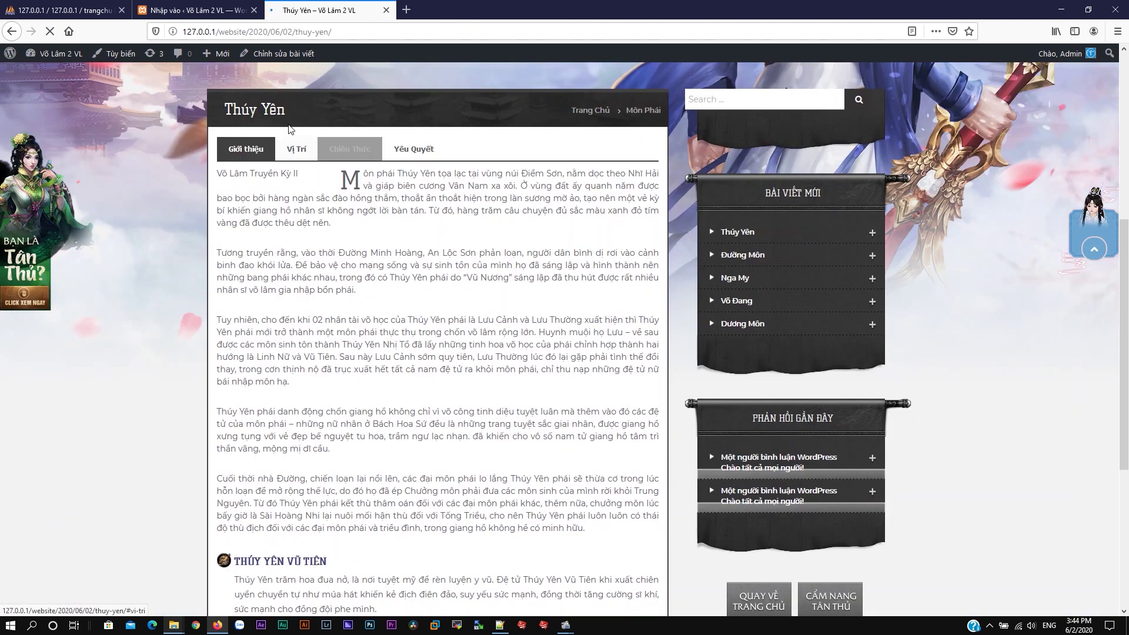
click(194, 7)
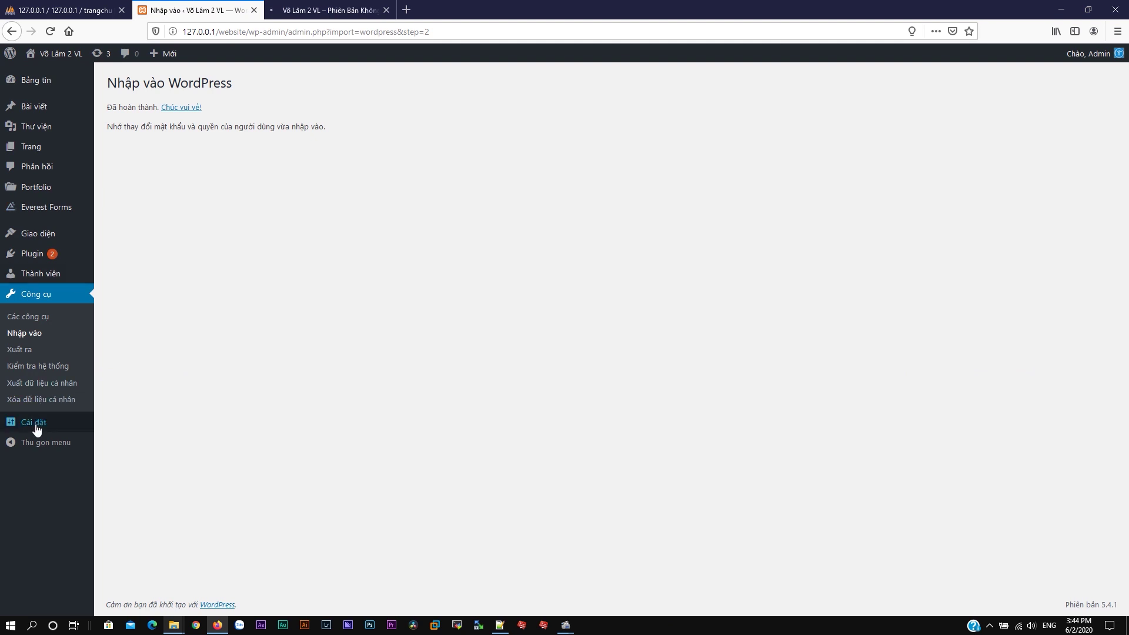
Step: Set the custom permalink structure to /%category%/%postname%.html
mouse_move(37, 427)
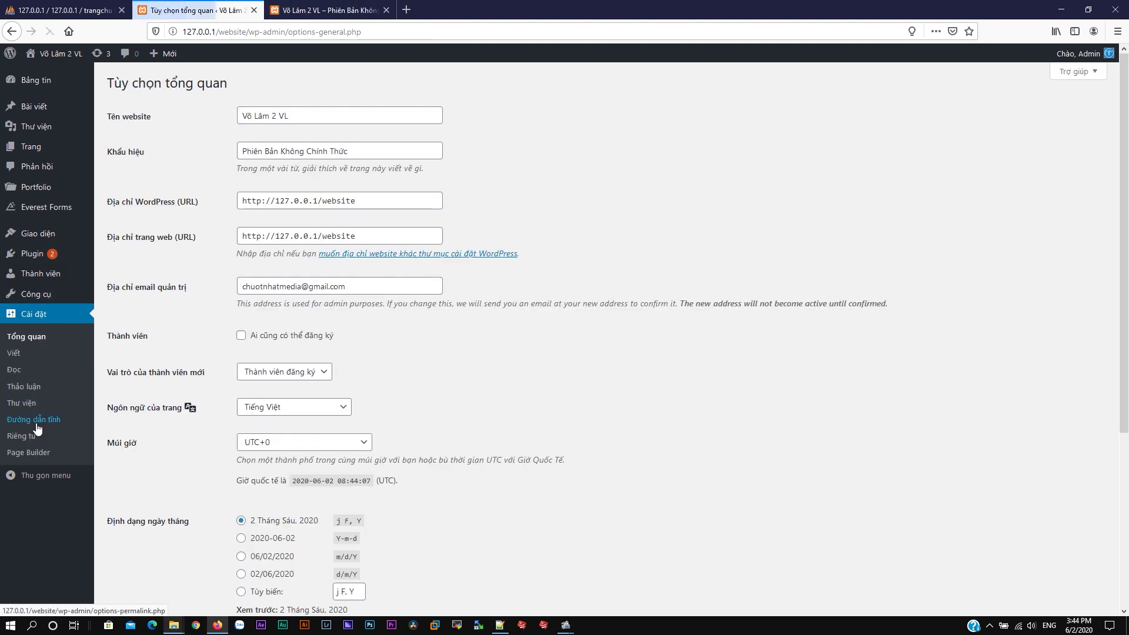
click(31, 423)
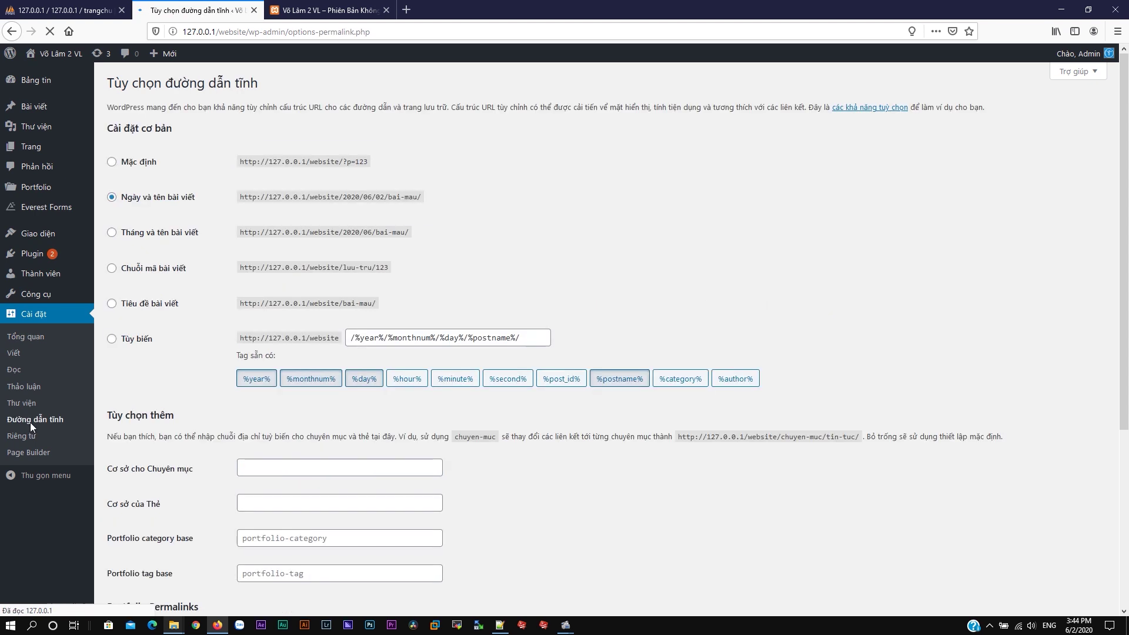
click(136, 340)
drag(521, 338, 280, 341)
key(BackSpace)
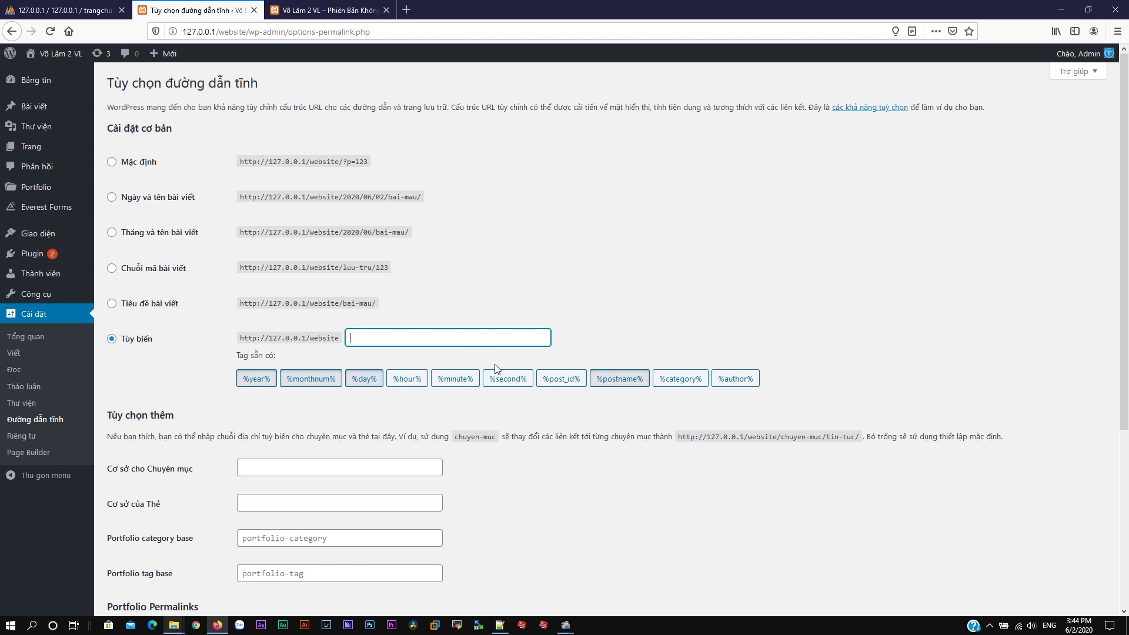
click(679, 381)
click(615, 379)
key(BackSpace)
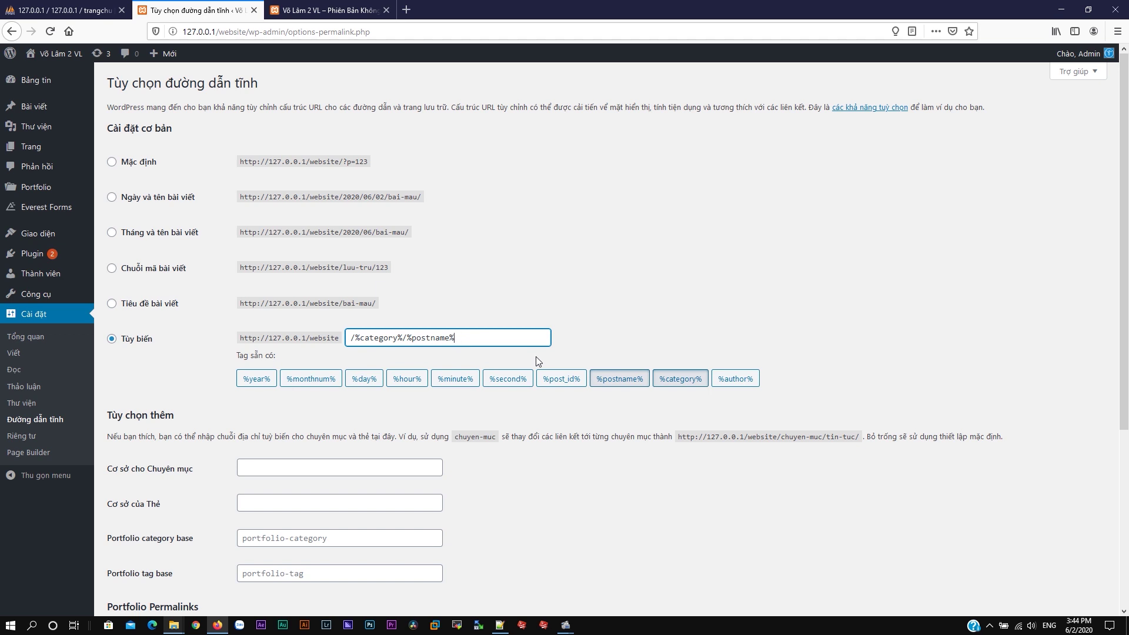
text(.html)
Step: Set the category base to '-', save the permalink settings, and reload the live site
scroll(353, 417, down, 2)
click(275, 349)
scroll(231, 468, down, 2)
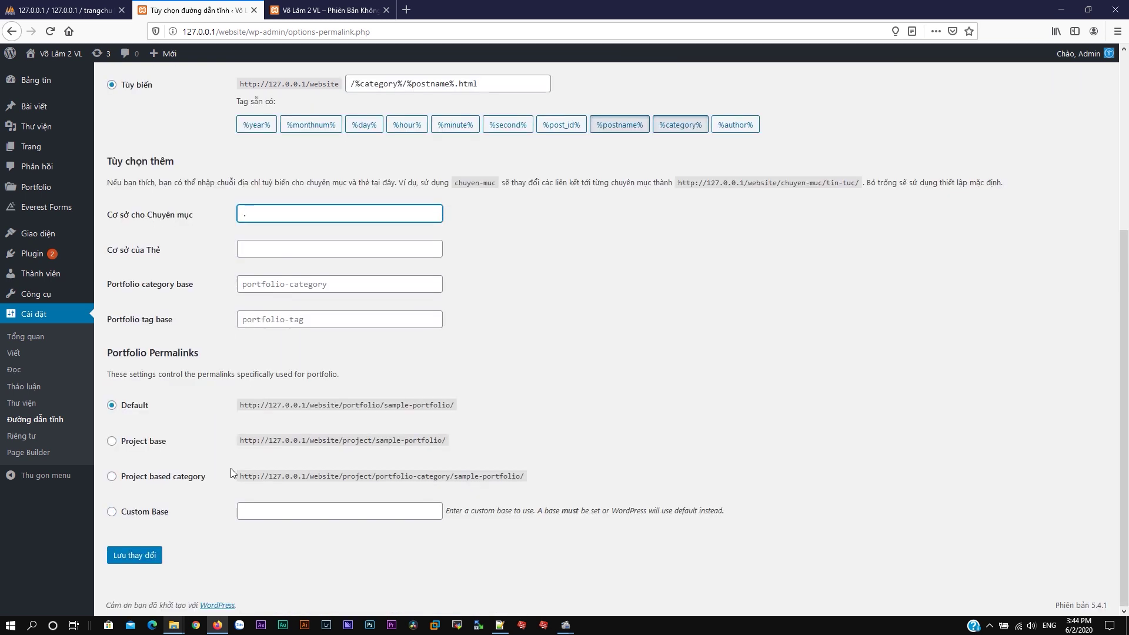
click(140, 556)
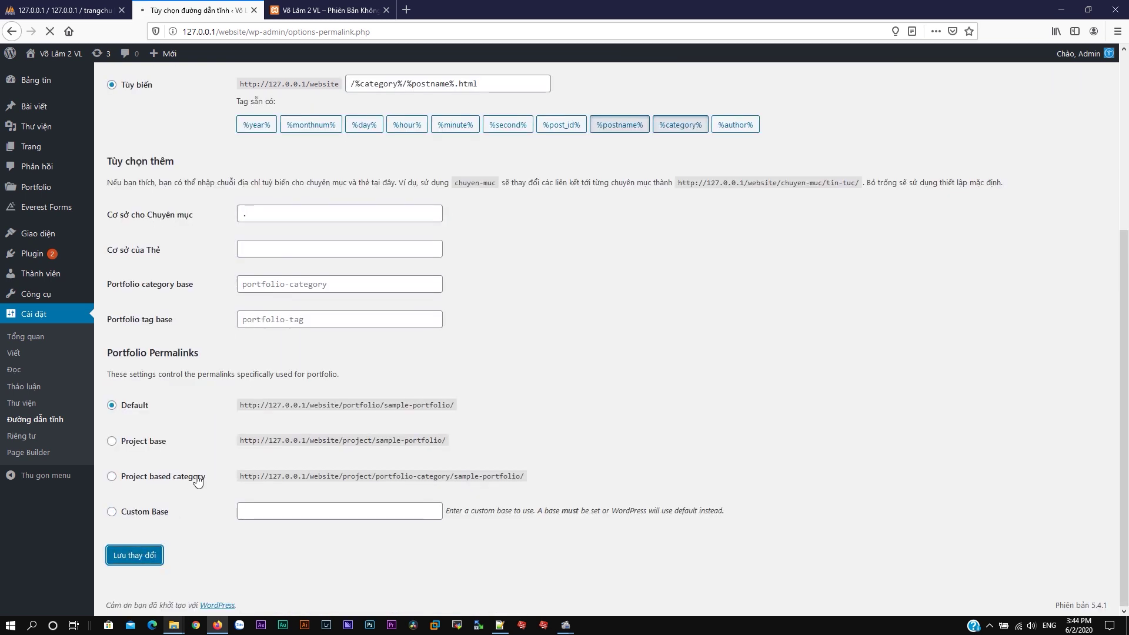
click(327, 10)
click(50, 31)
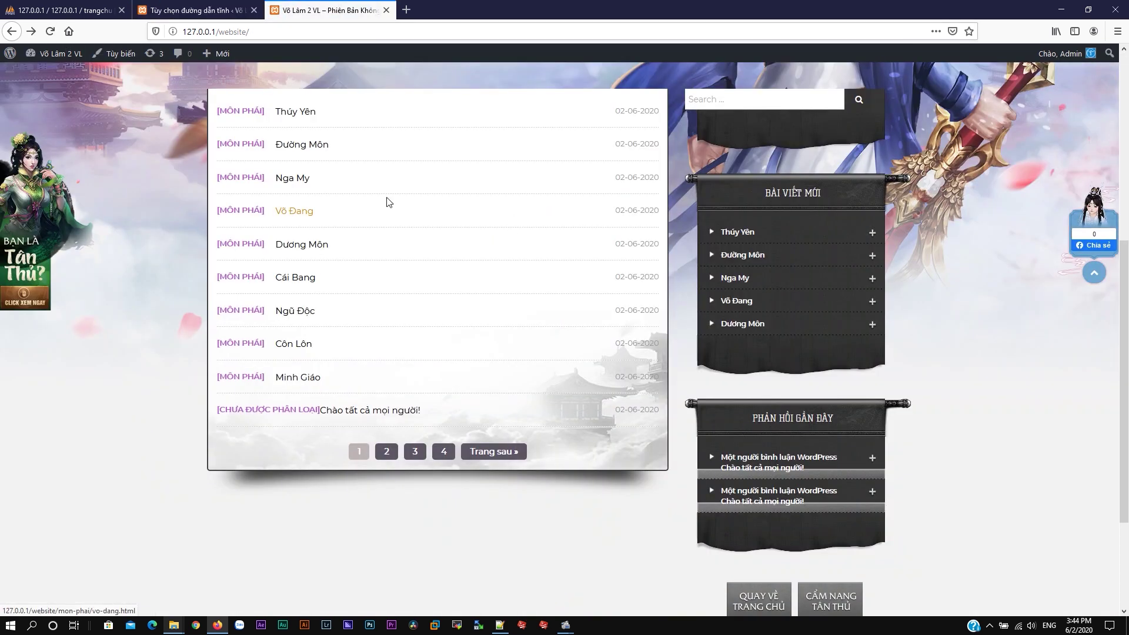
Step: Open the Đường Môn post at its new /mon-phai/duong-mon.html address
scroll(435, 184, up, 3)
scroll(720, 220, down, 4)
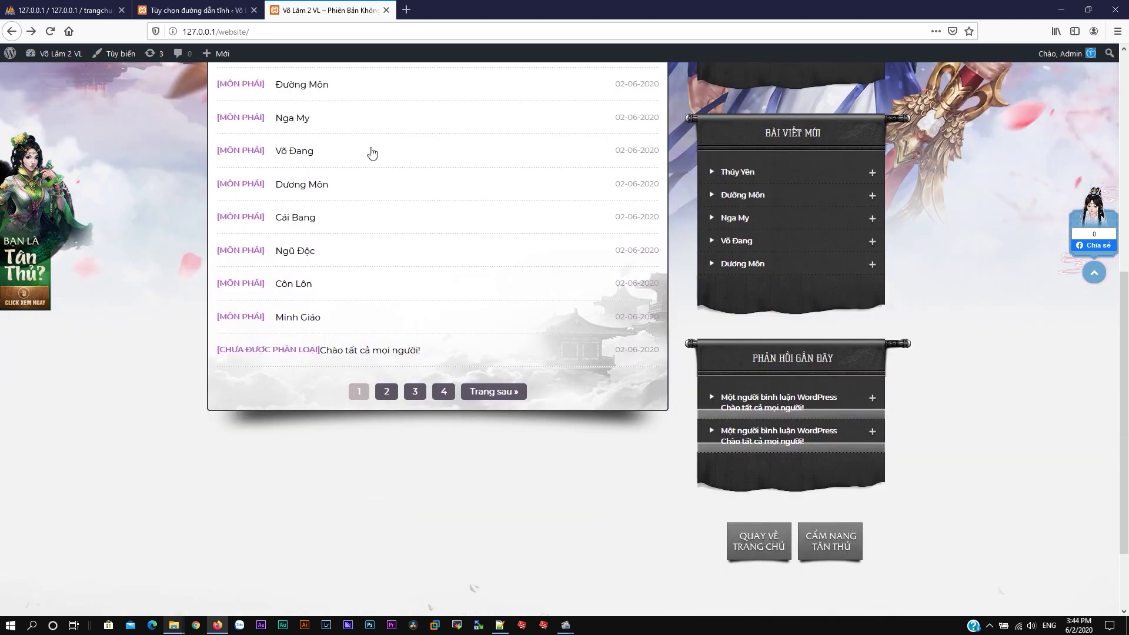
click(317, 85)
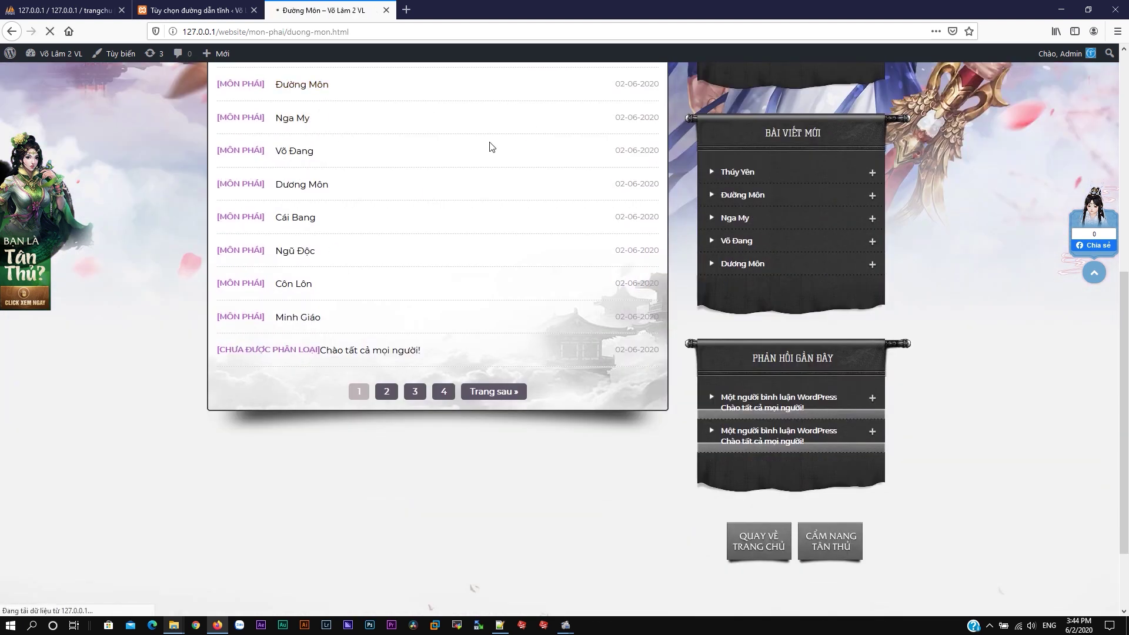
scroll(504, 173, down, 5)
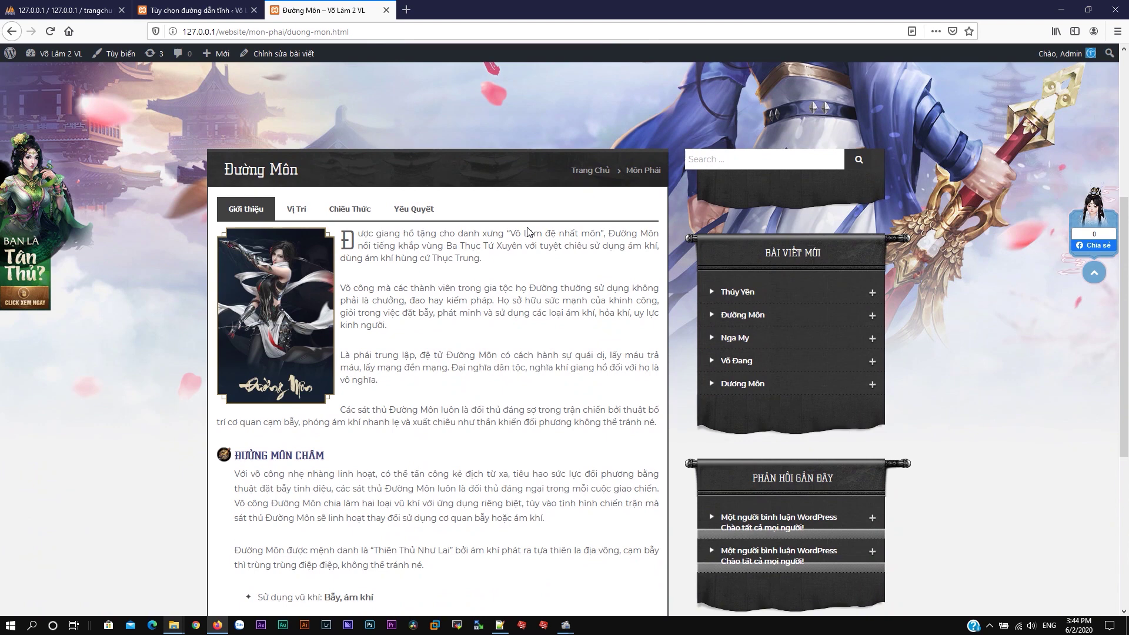
scroll(387, 332, down, 5)
scroll(428, 323, up, 5)
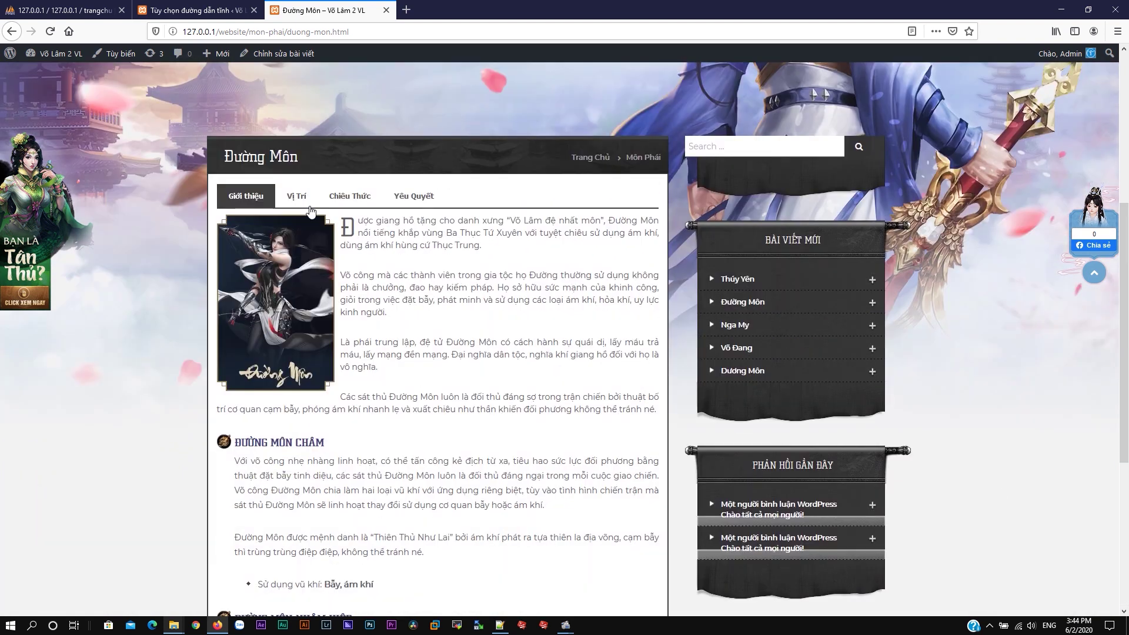
Step: Browse the post's Vị trí and Chiêu Thức sections, then return to the home page and permalink settings
click(297, 194)
scroll(447, 235, down, 4)
scroll(488, 255, down, 12)
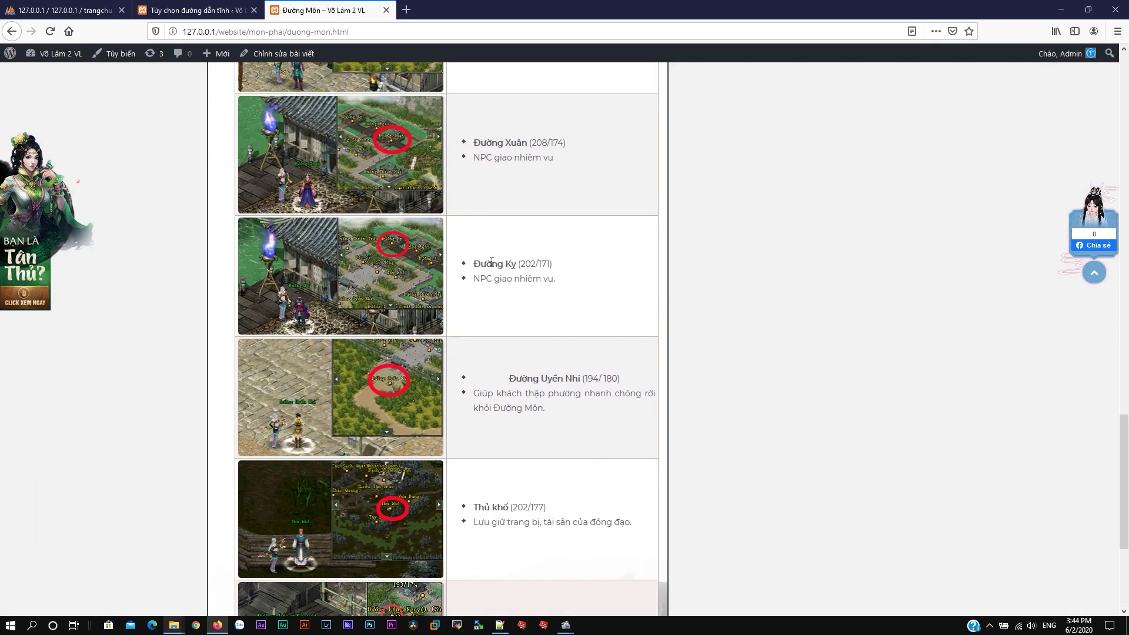
scroll(482, 260, up, 10)
scroll(402, 237, up, 4)
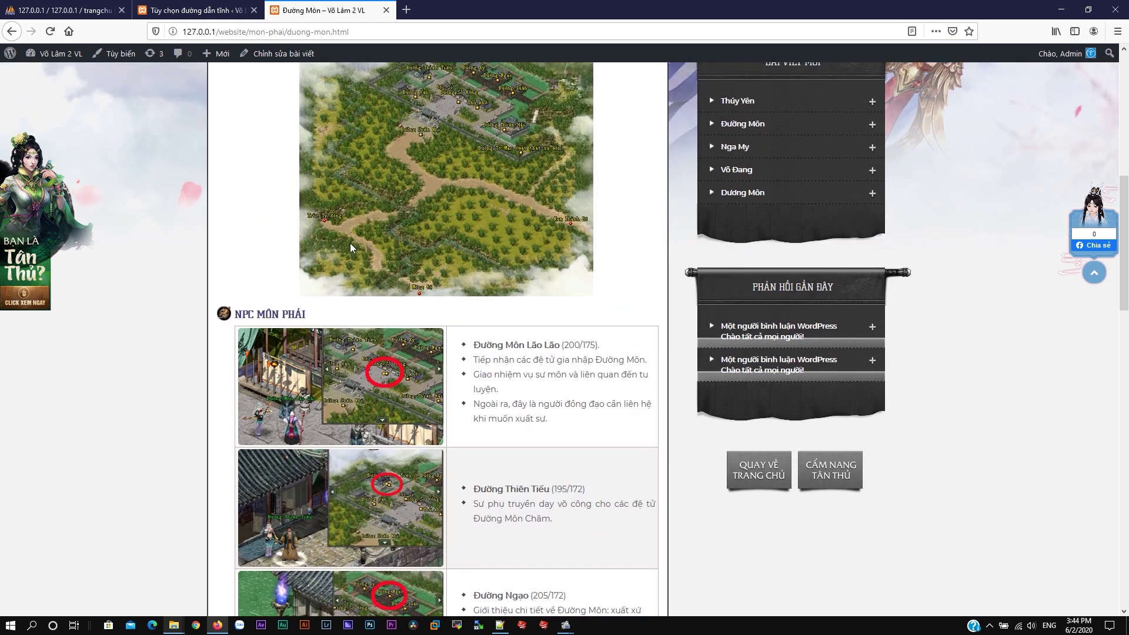
scroll(351, 242, up, 4)
click(359, 256)
scroll(457, 276, down, 10)
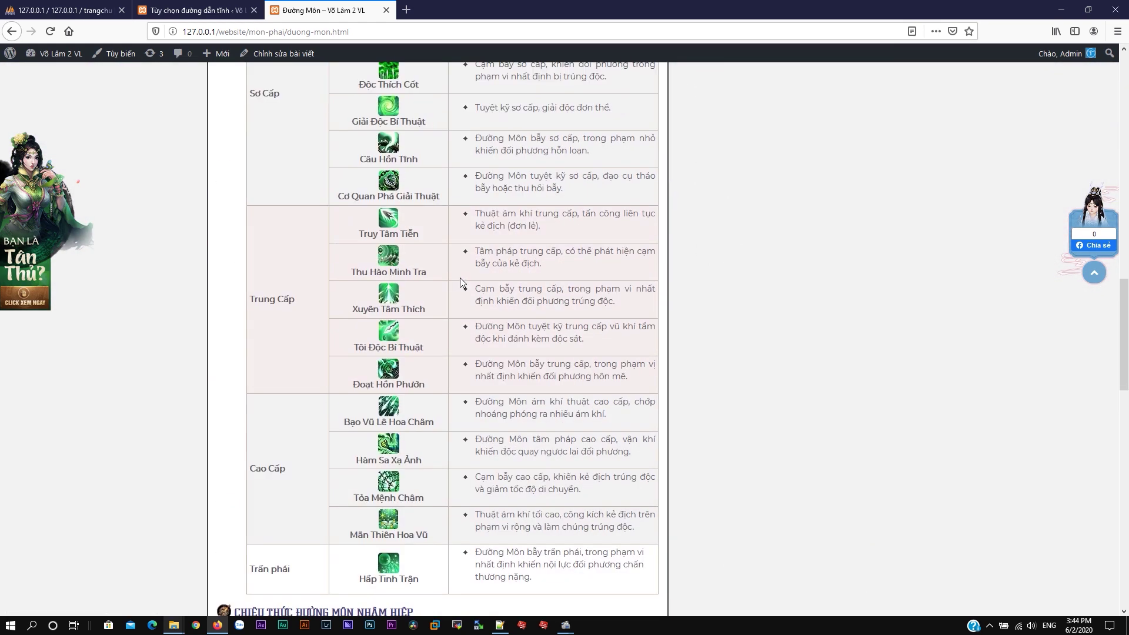
scroll(460, 278, up, 14)
click(315, 108)
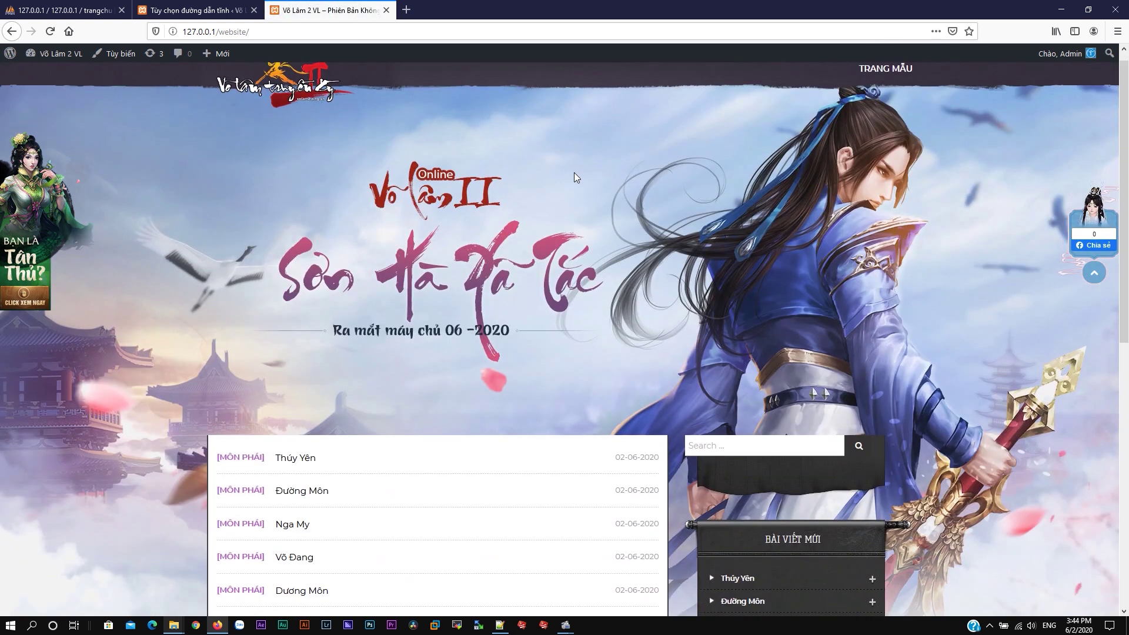
scroll(553, 169, down, 6)
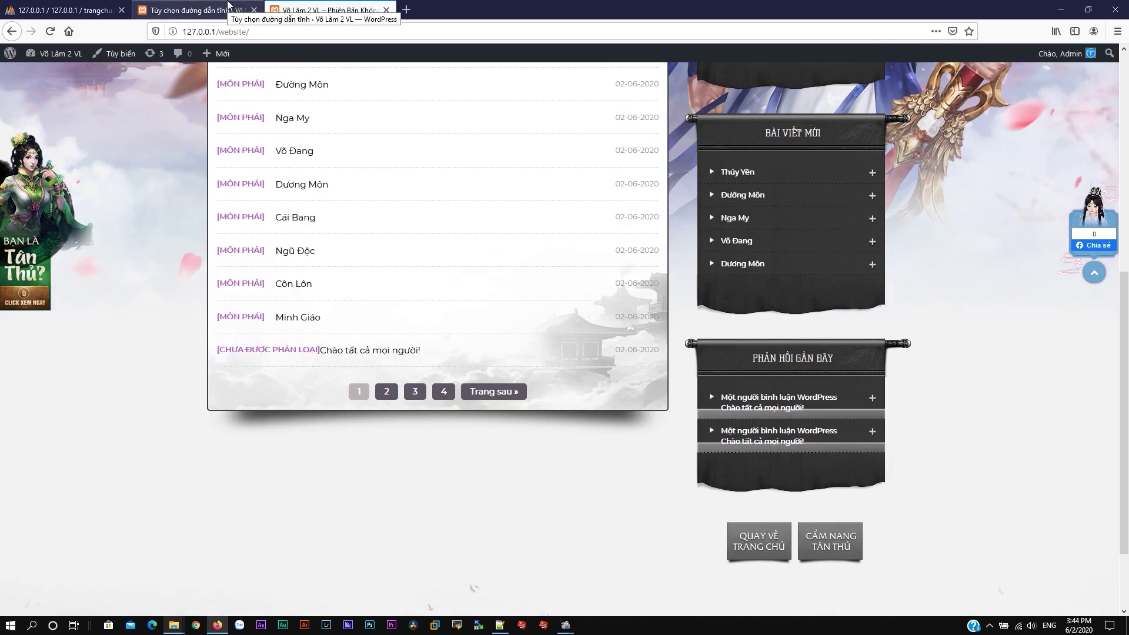
click(227, 10)
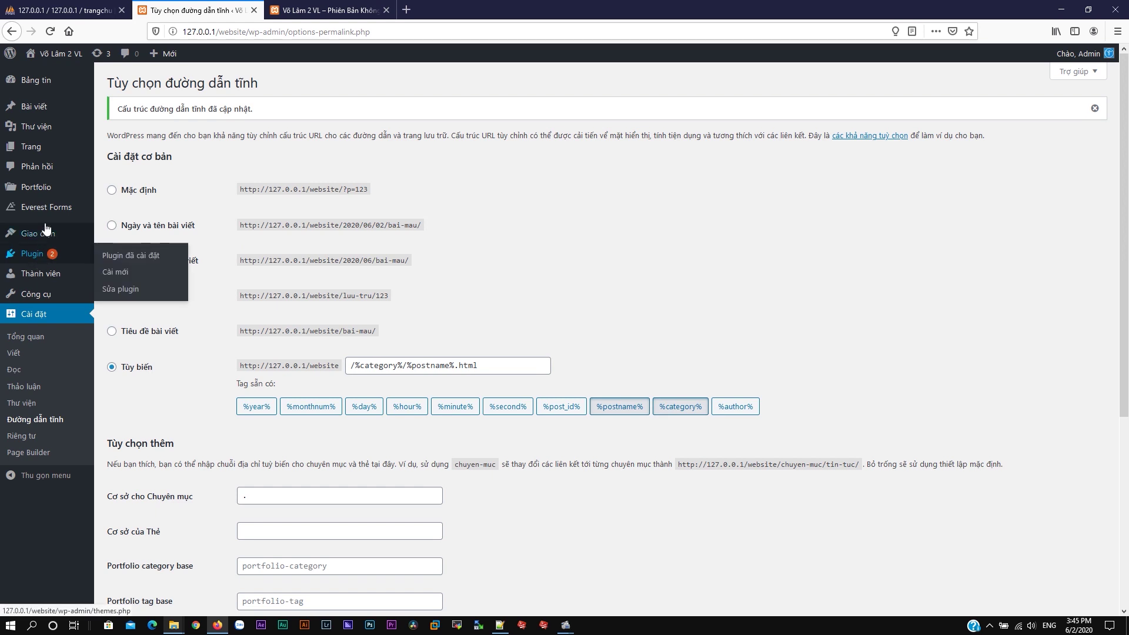
Step: Create a block-editor page titled 'Trang Chủ' holding a SiteOrigin Layout block, with its widget list open
mouse_move(39, 149)
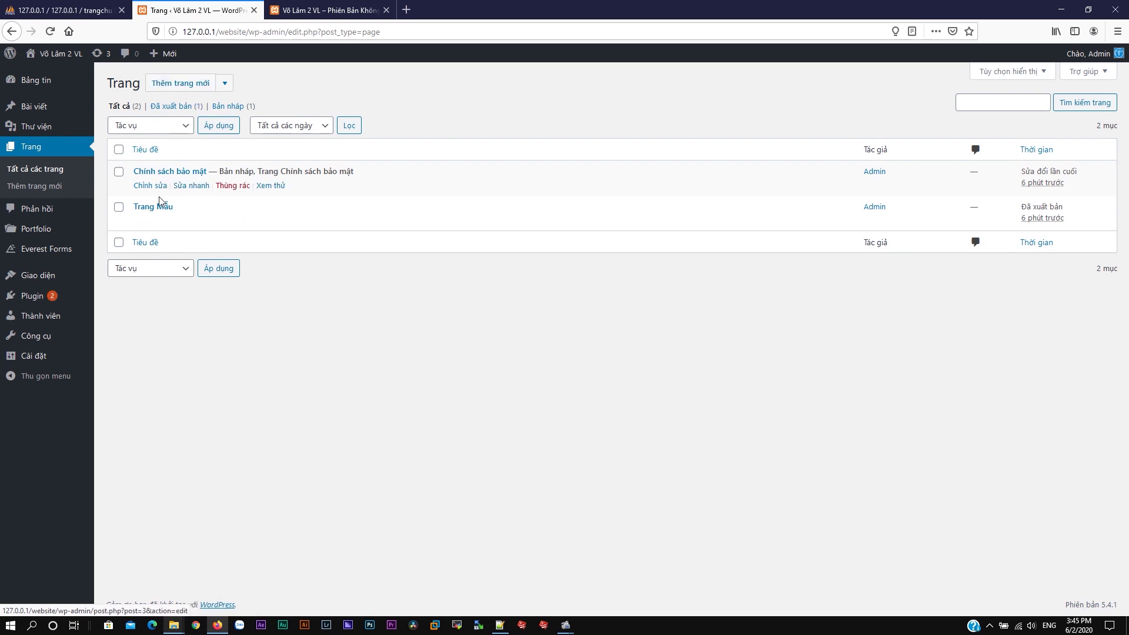
click(225, 83)
click(216, 122)
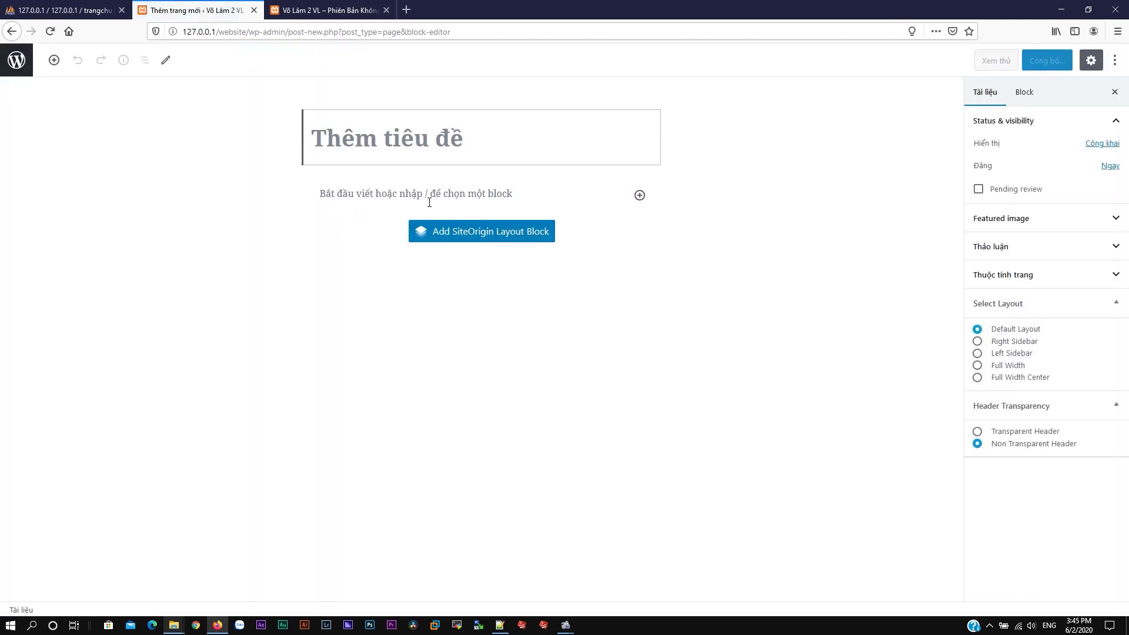
text(Trang Chủ)
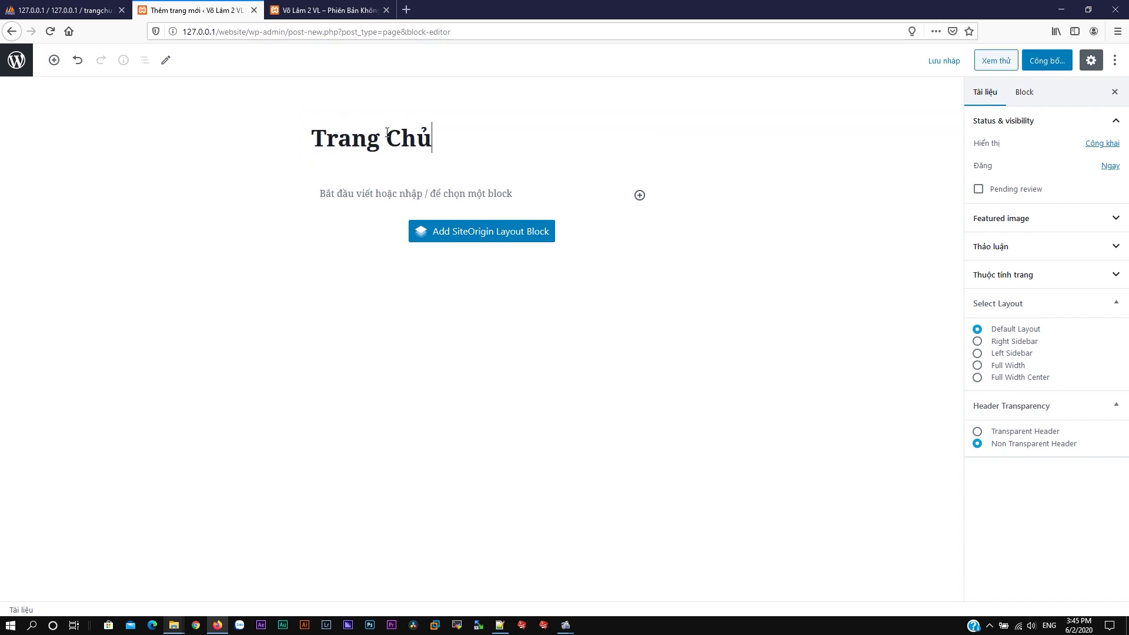
click(459, 233)
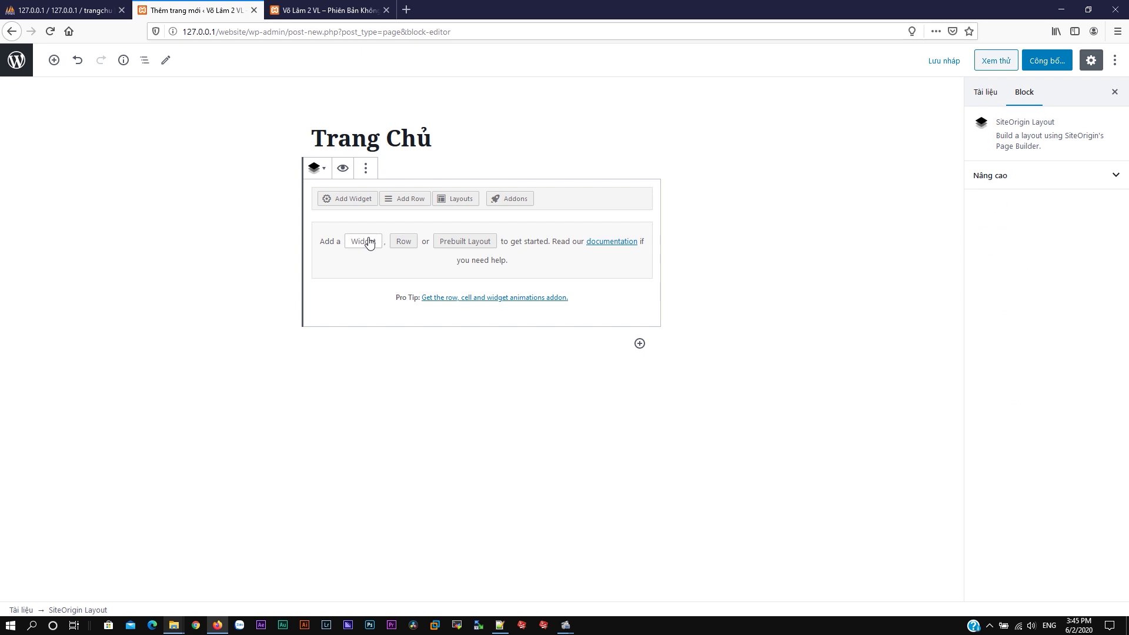
click(363, 241)
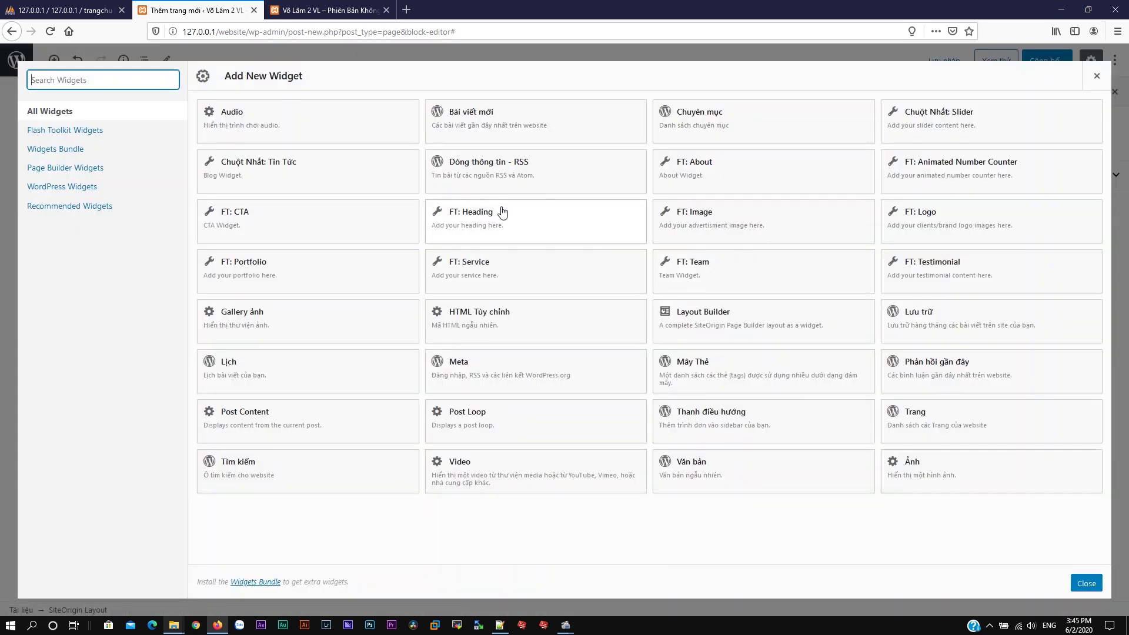
Step: Add the Chuột Nhất: Slider widget and fill its Link Download, Đăng Ký and Nap Thẻ fields, using '#'
click(952, 117)
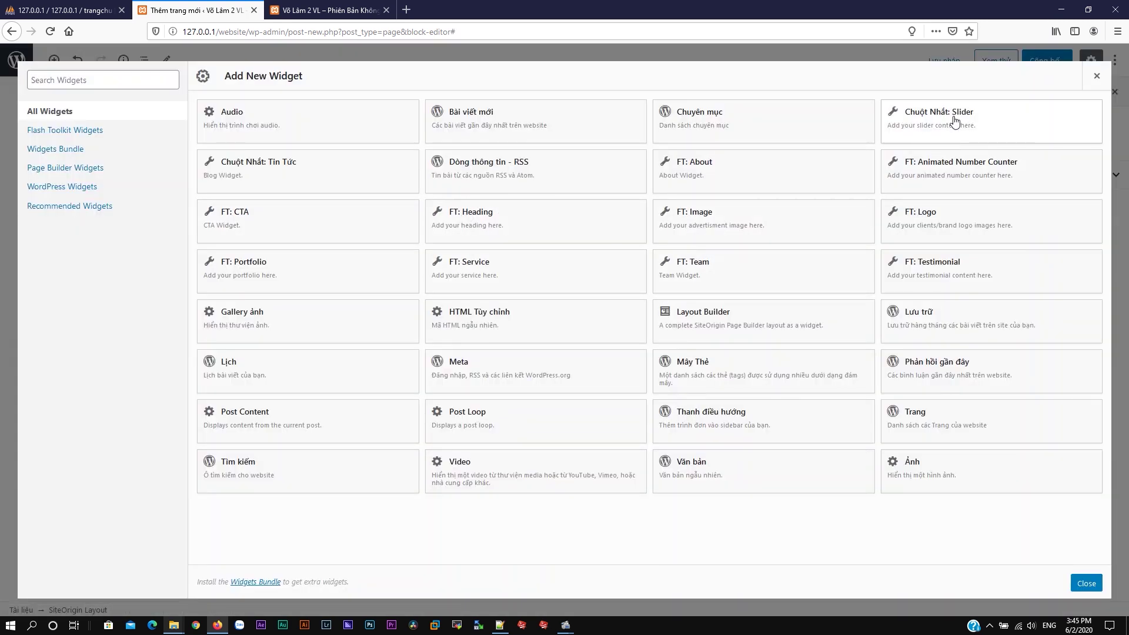
mouse_move(571, 253)
click(578, 252)
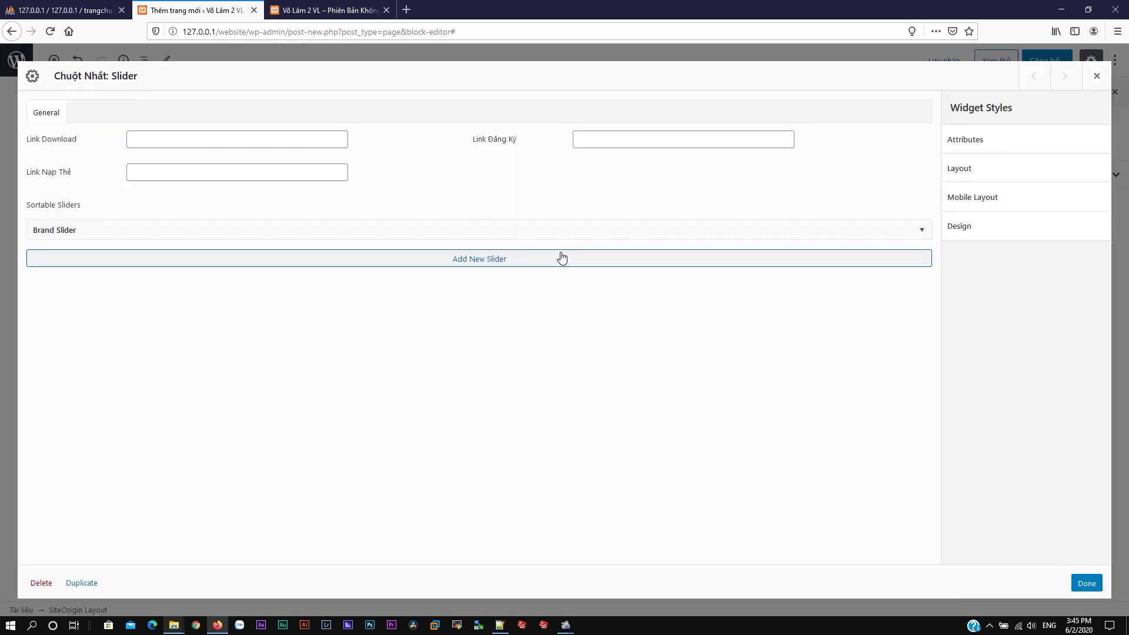
click(150, 142)
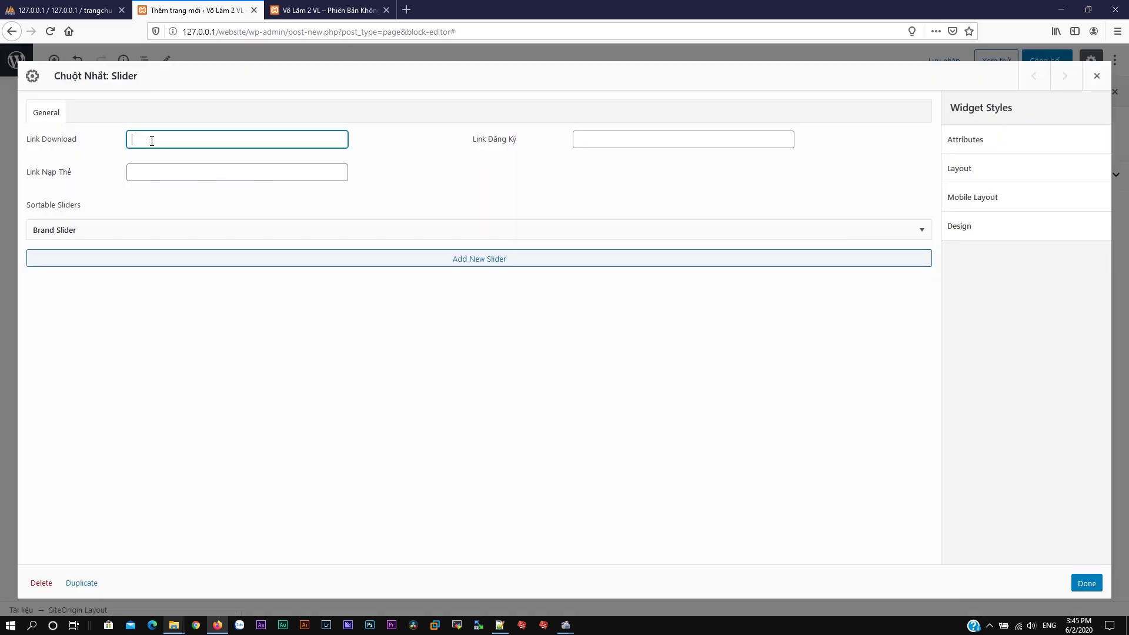
click(615, 139)
click(274, 171)
text(#)
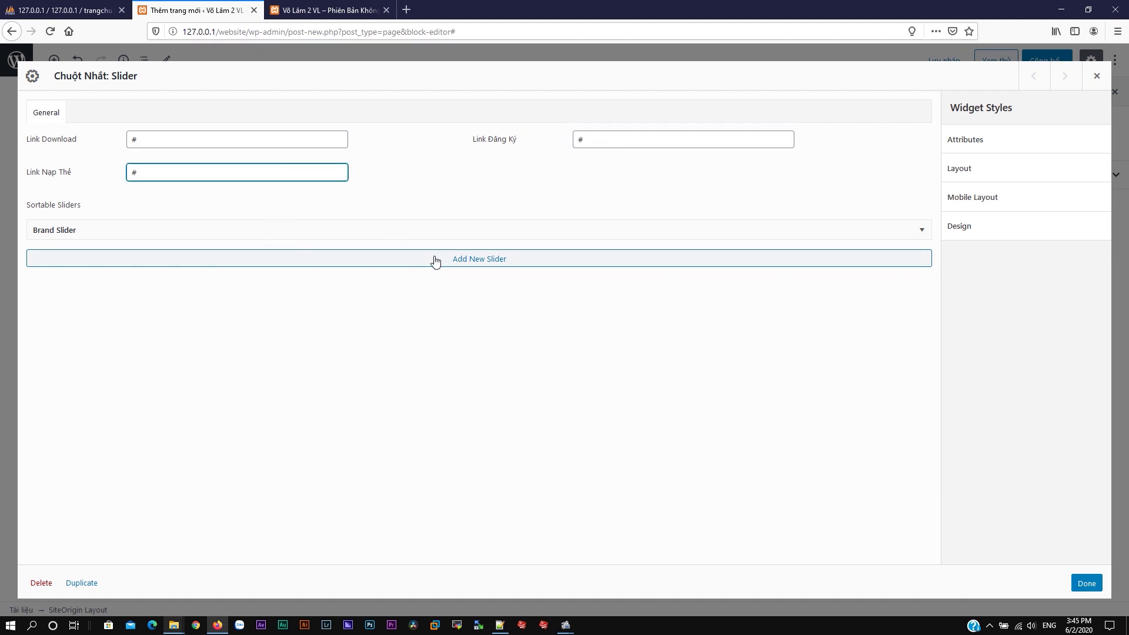
Step: Upload coffee-slide-image.jpg from Downloads as the first slide's image
click(456, 258)
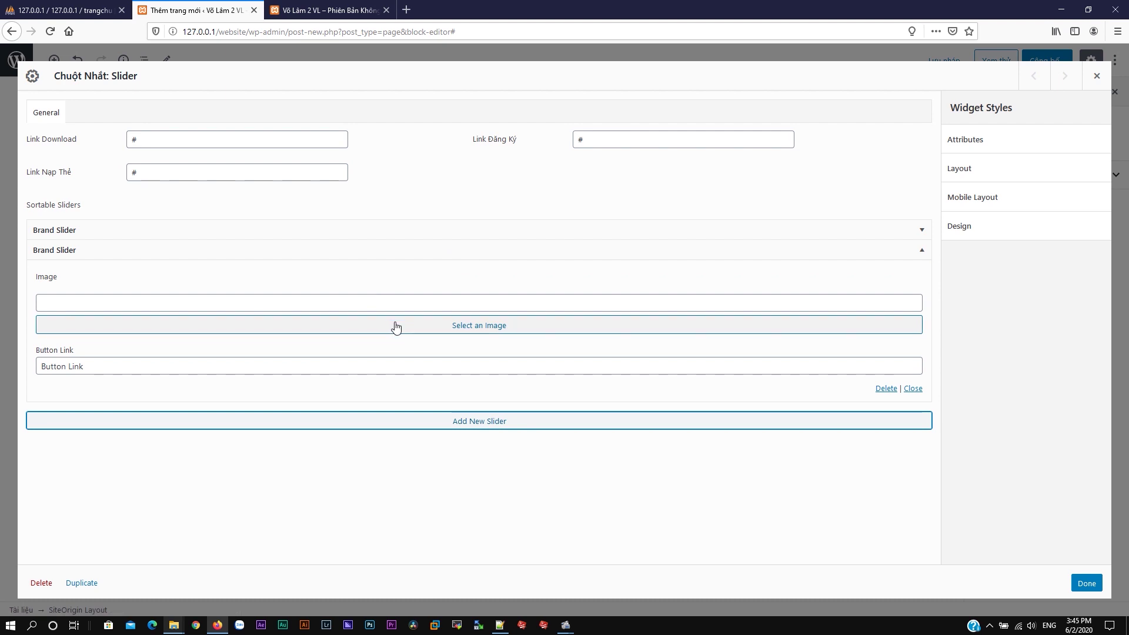
click(884, 390)
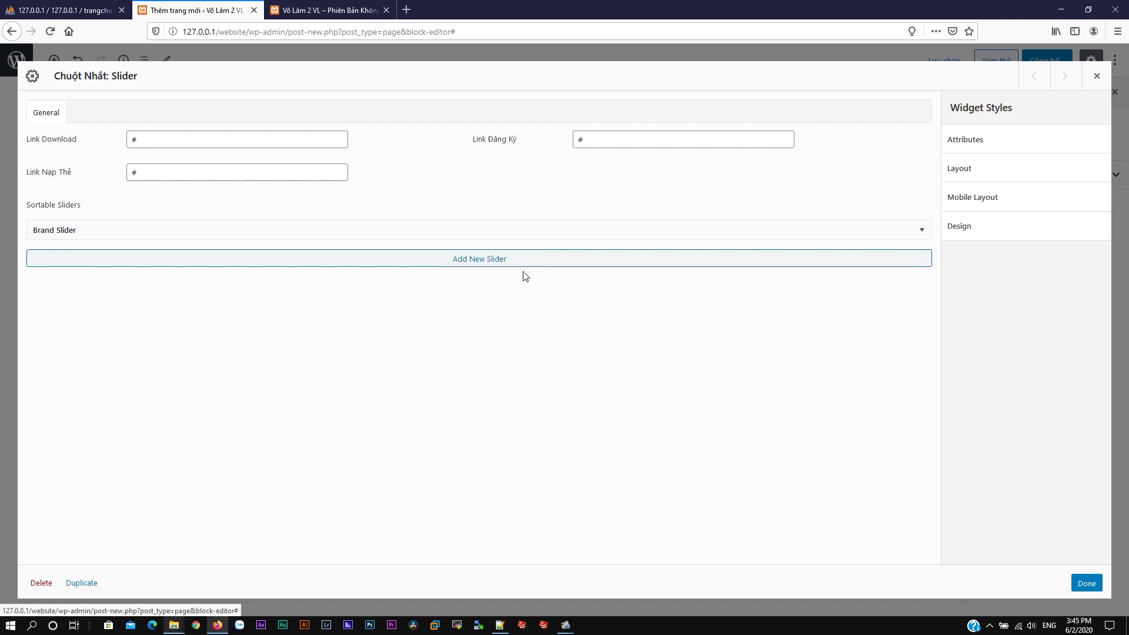
click(483, 231)
click(421, 308)
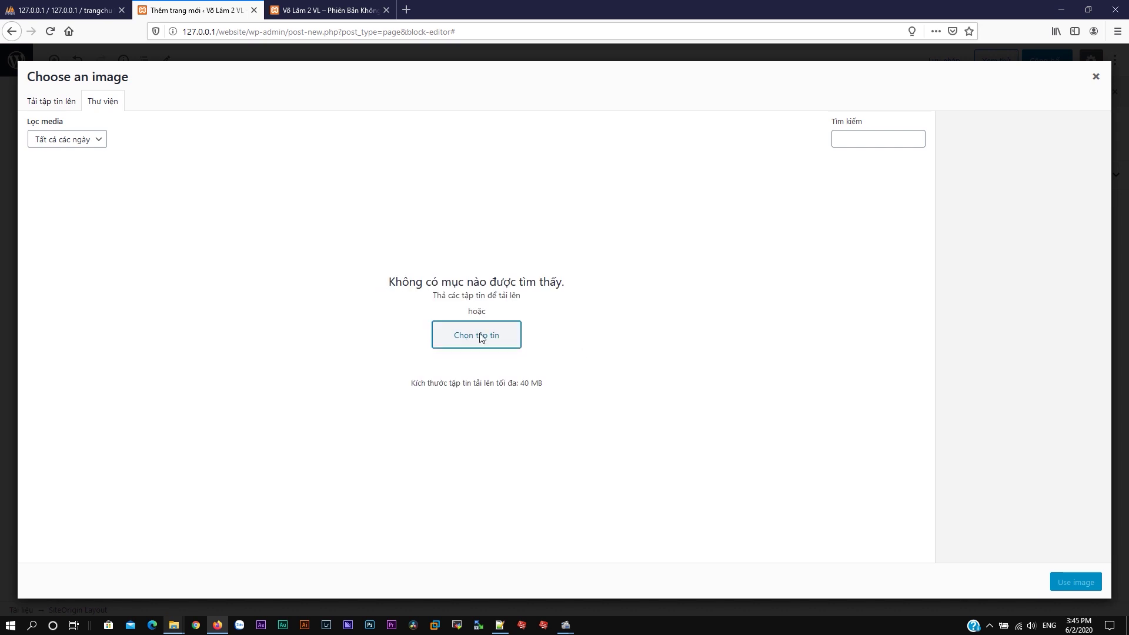
click(481, 334)
click(44, 143)
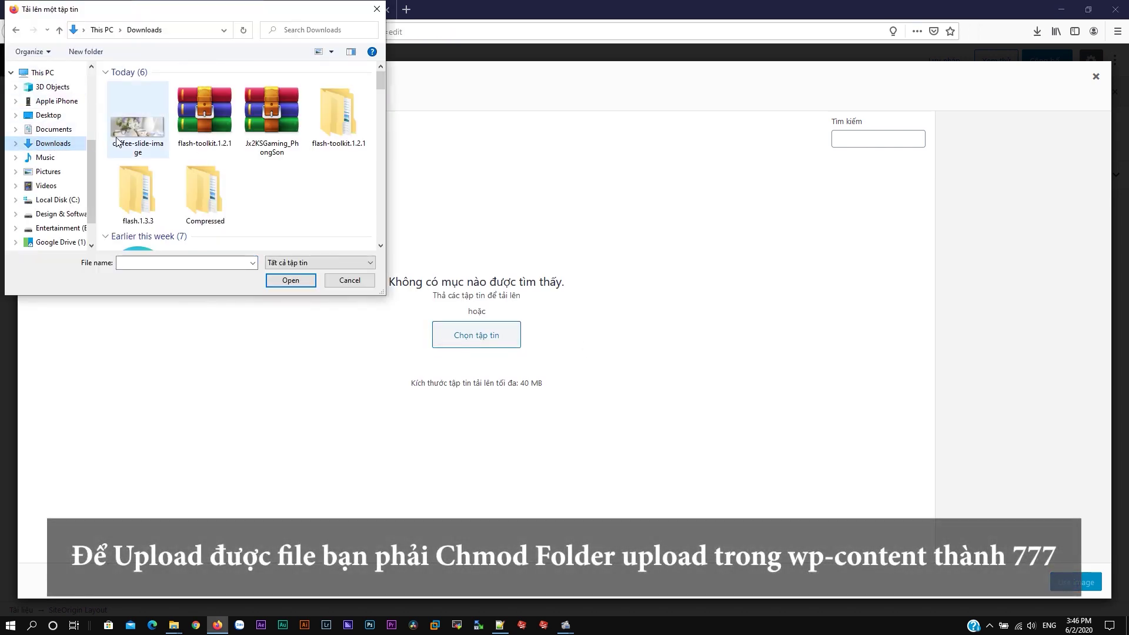
click(136, 132)
click(290, 280)
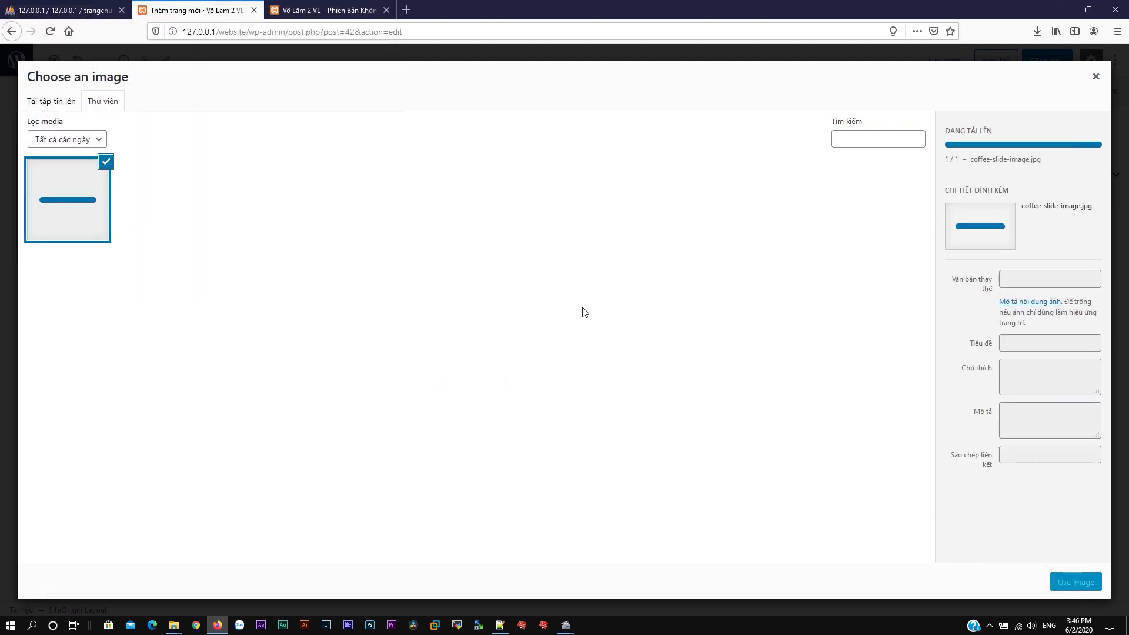
click(1072, 588)
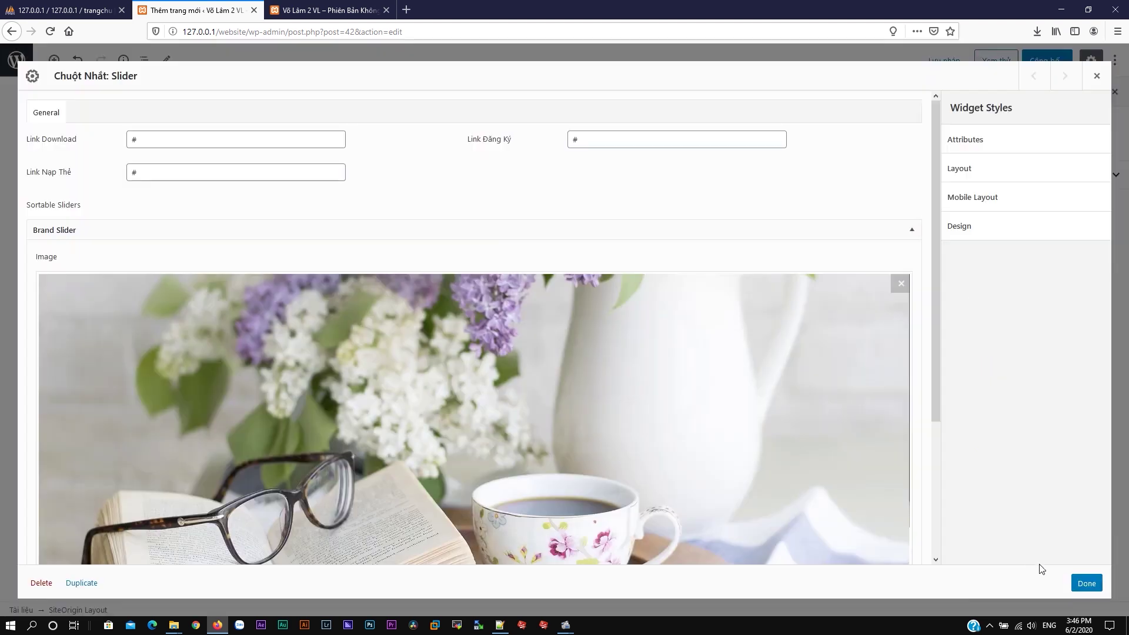
Step: Set the slide's button link to 'Link Sự Kiện' and close the slider settings
scroll(741, 259, down, 3)
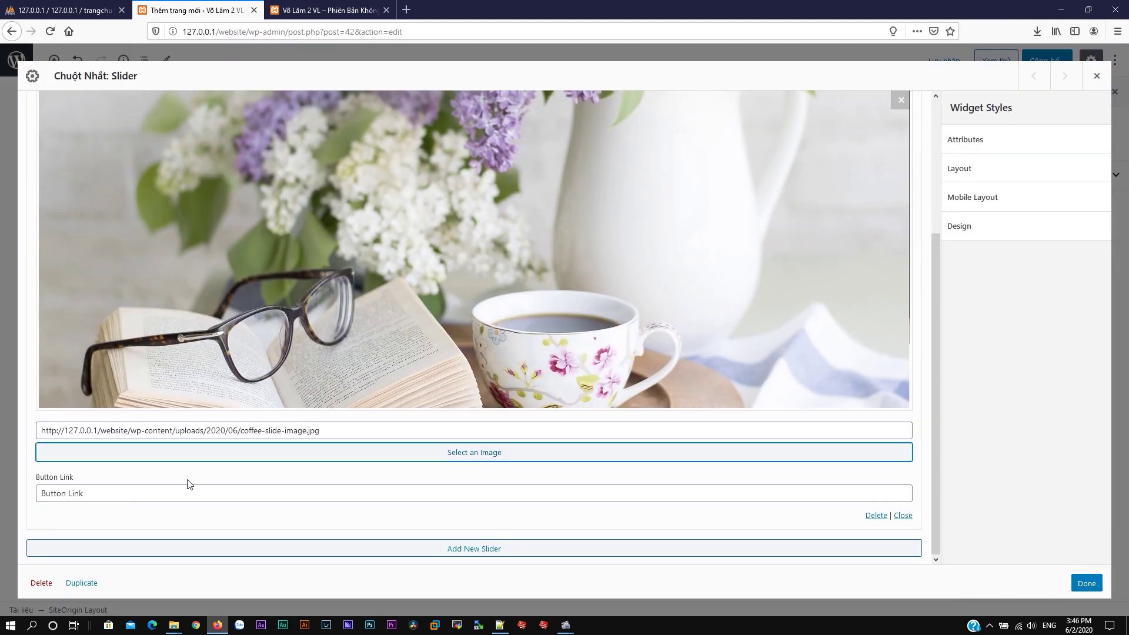
drag(182, 489, 35, 487)
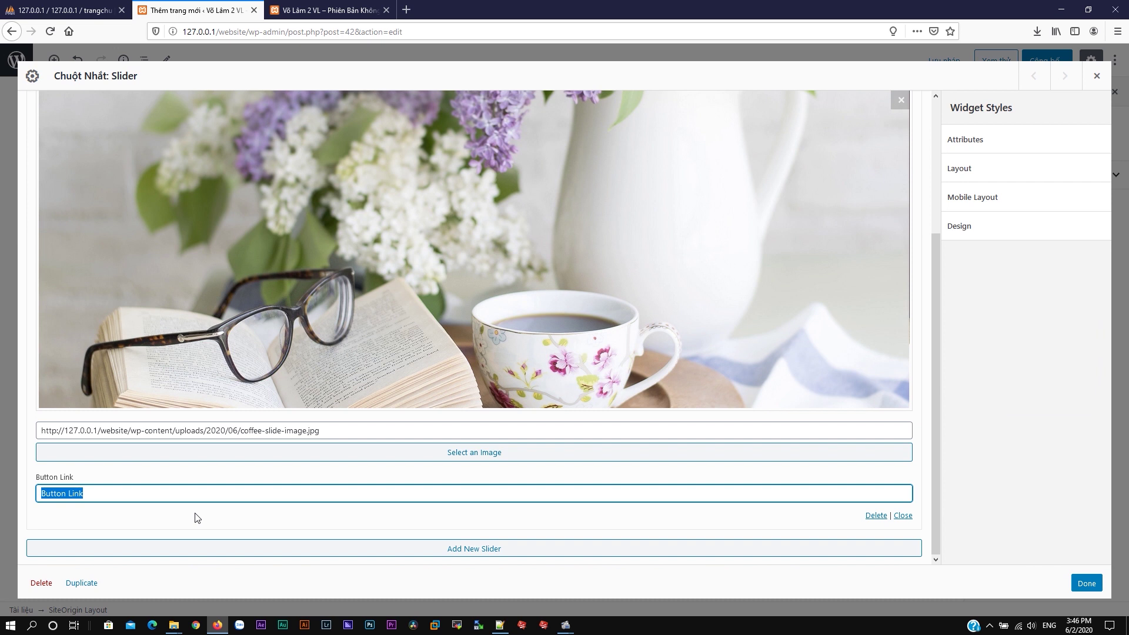
text(L)
scroll(197, 517, up, 4)
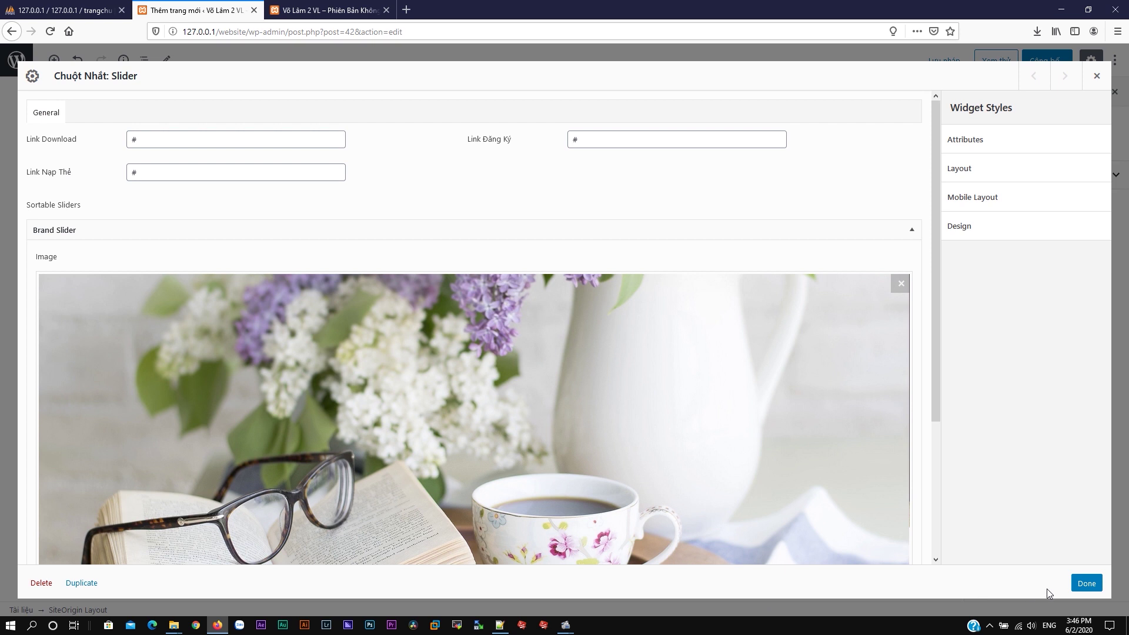
click(1080, 579)
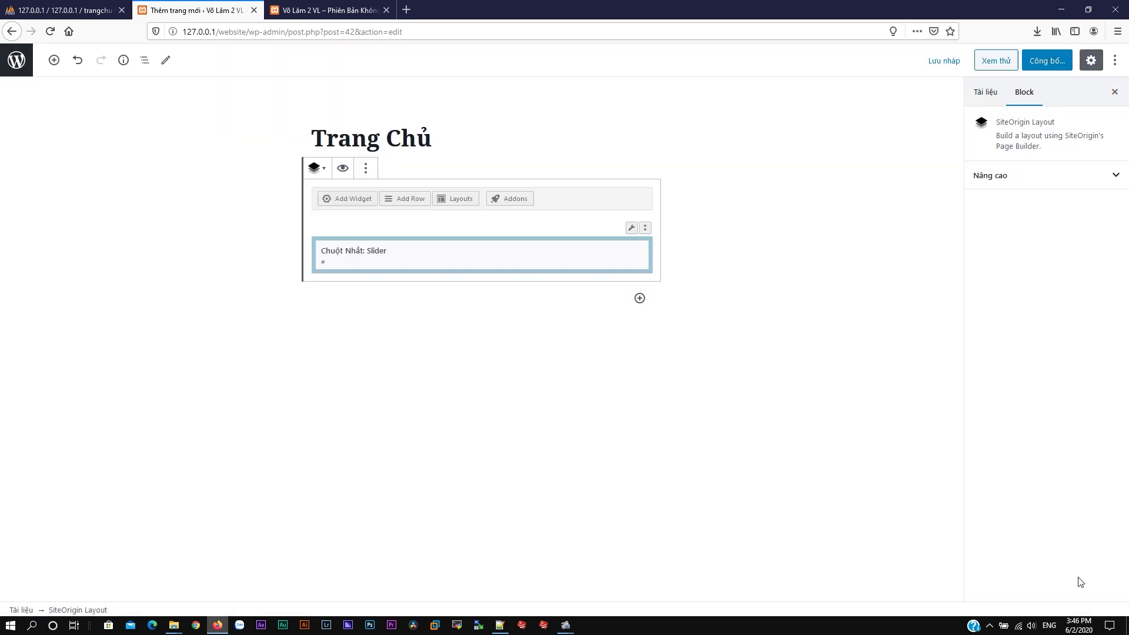
Step: Publish the Trang Chủ page and go back to the pages list
click(1045, 62)
click(1044, 65)
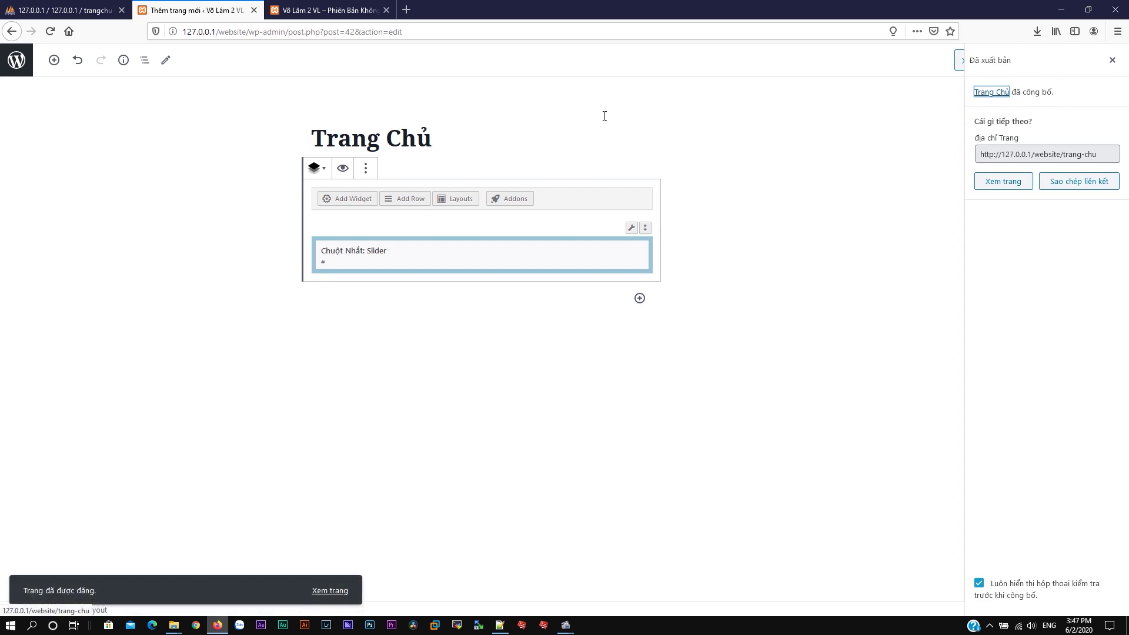
click(15, 61)
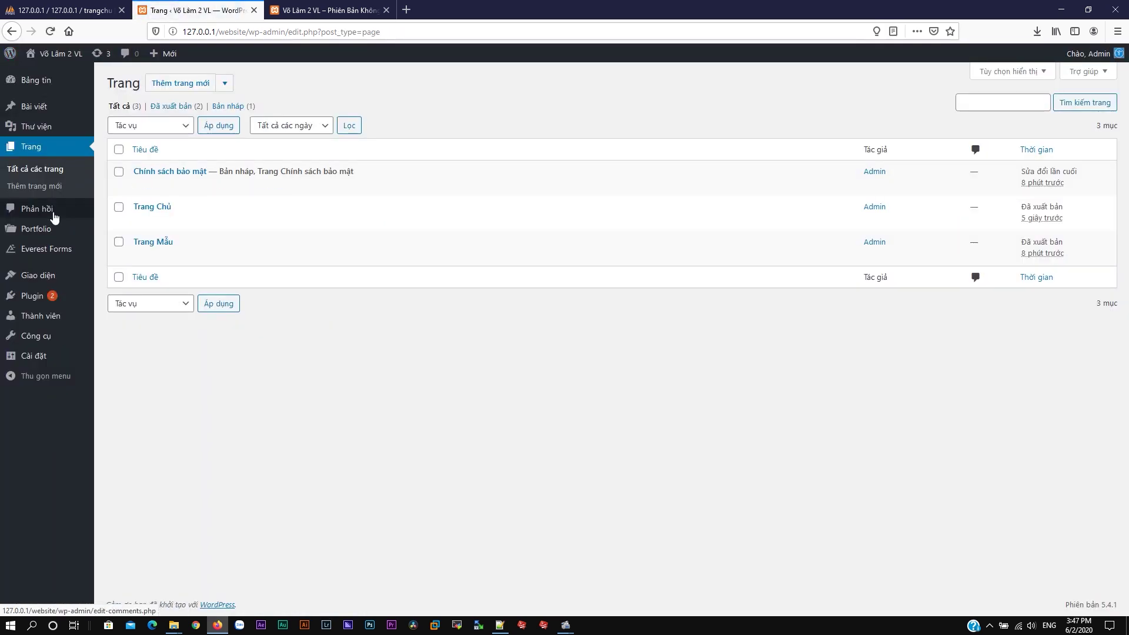
Step: Make the static page Trang Chủ the homepage in Reading settings and save
mouse_move(33, 357)
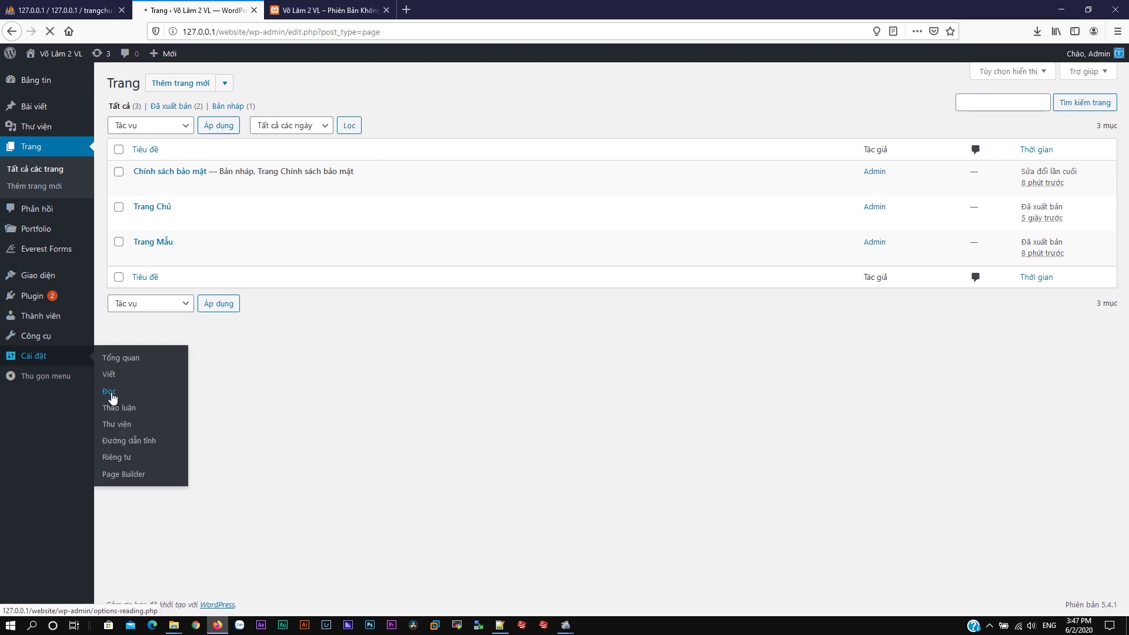
click(240, 138)
click(319, 165)
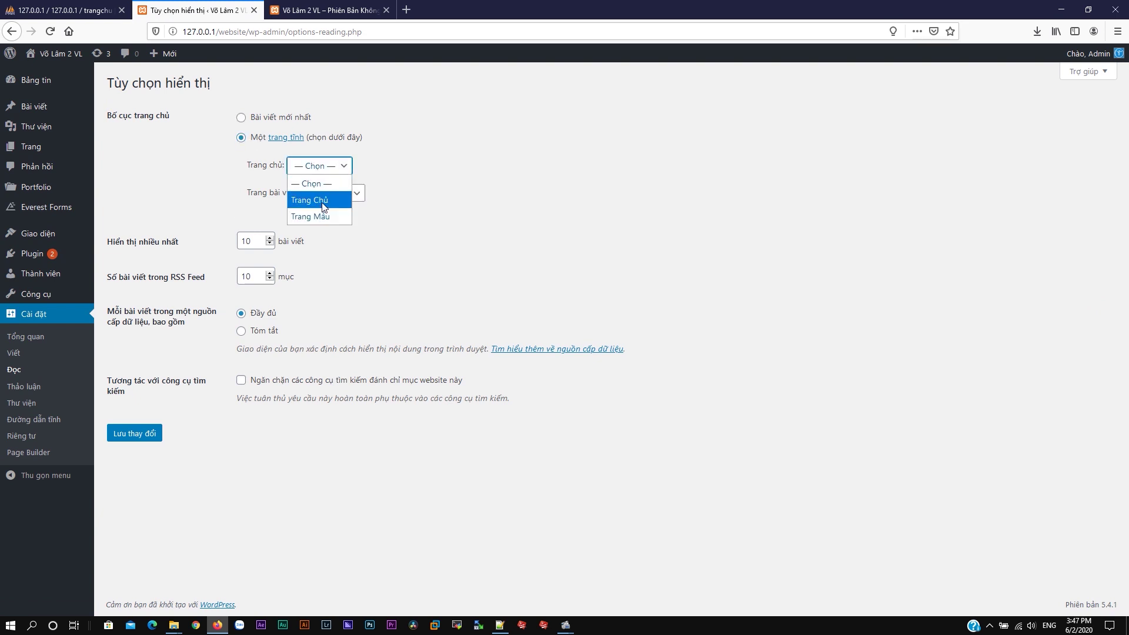
click(323, 202)
click(150, 436)
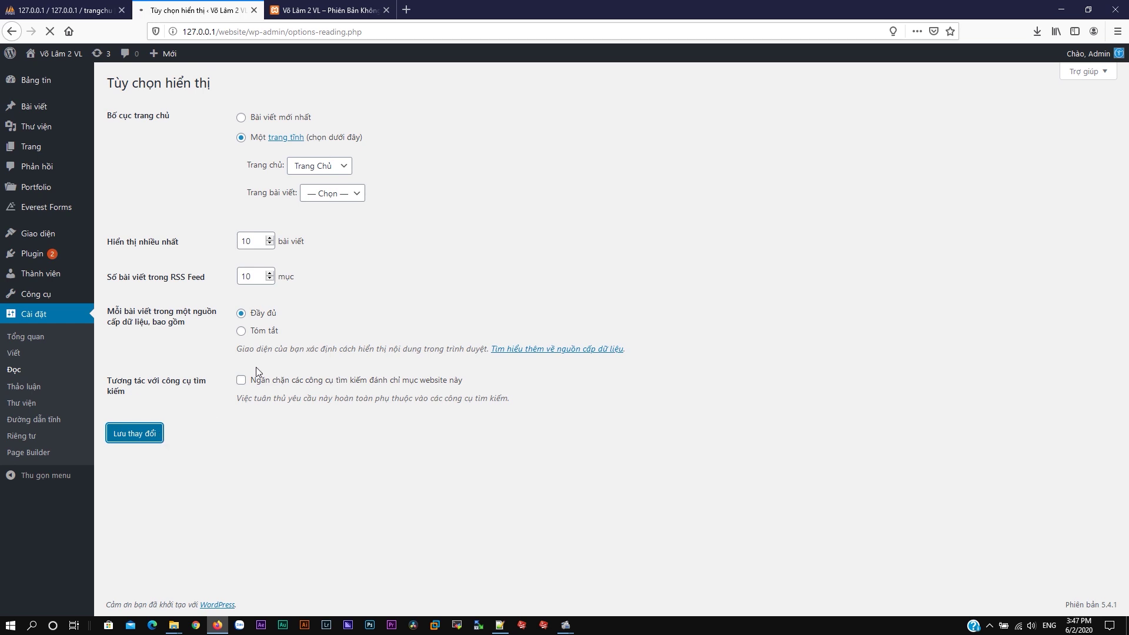
Step: Reload the live site to check the coffee slider on the new front page
click(328, 10)
key(F5)
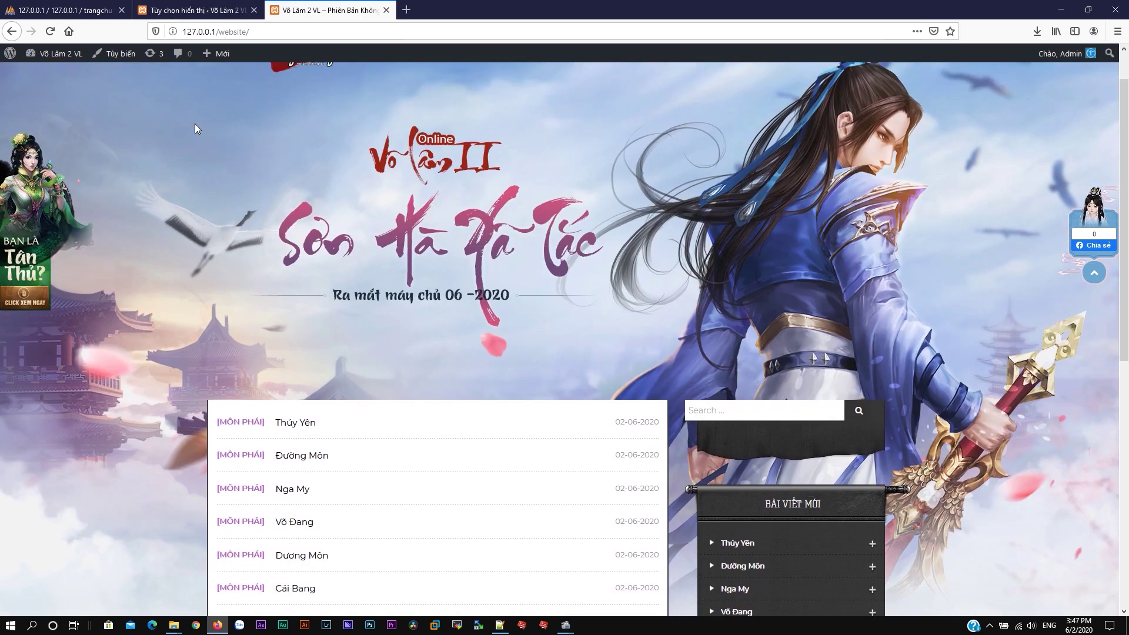
click(259, 93)
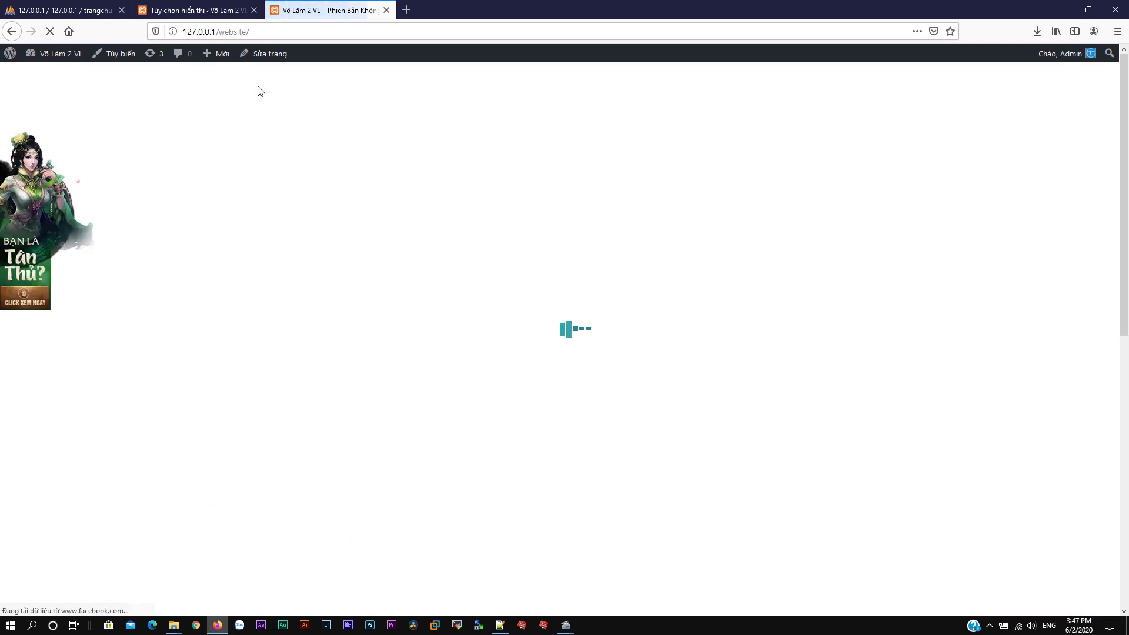
scroll(380, 185, down, 5)
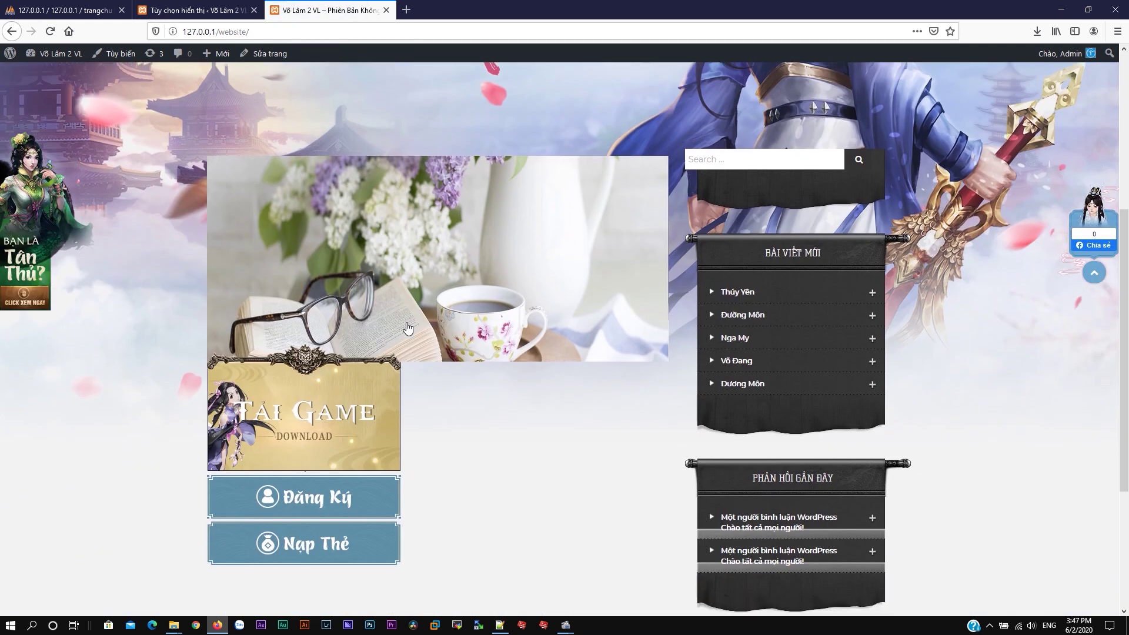
click(176, 6)
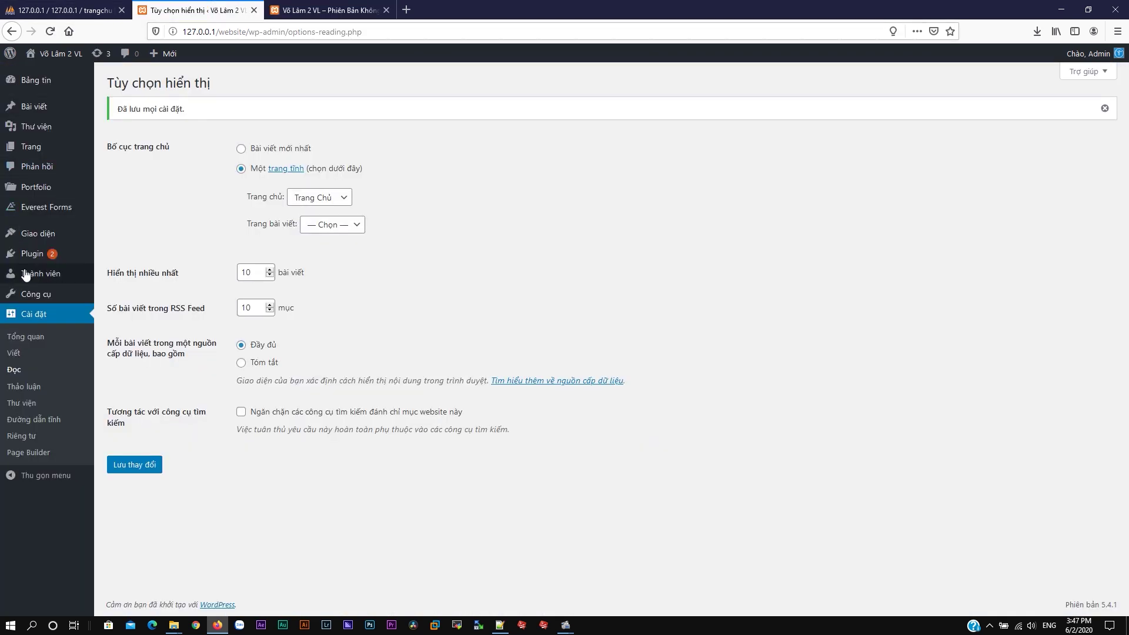
Step: Remove the Tìm kiếm widget from the Right Sidebar on the Widgets page
mouse_move(42, 196)
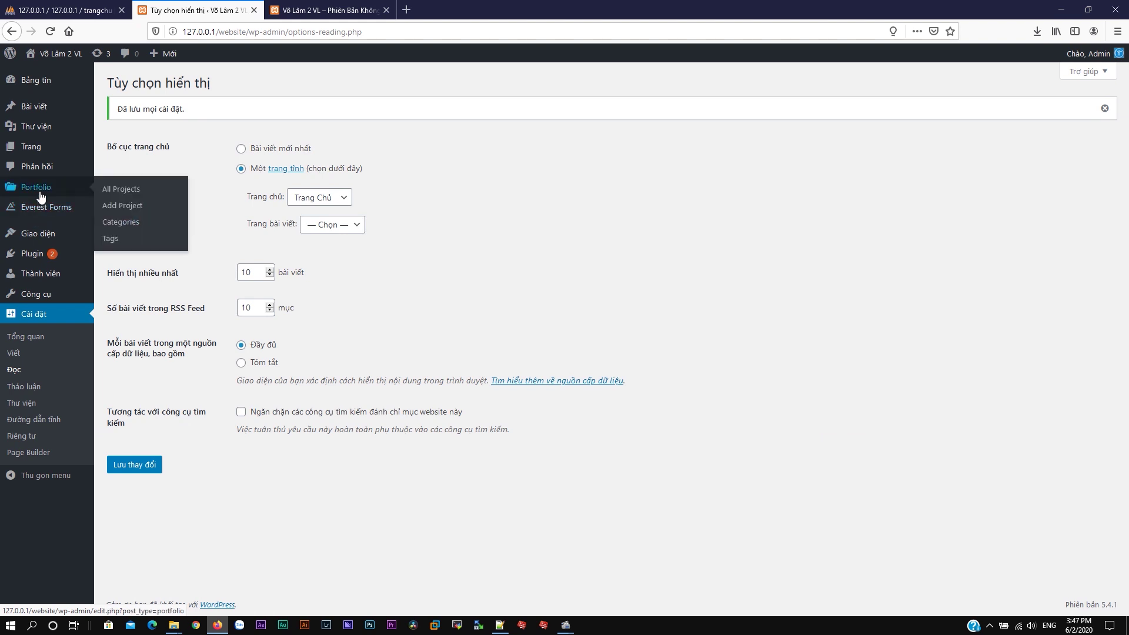
mouse_move(36, 243)
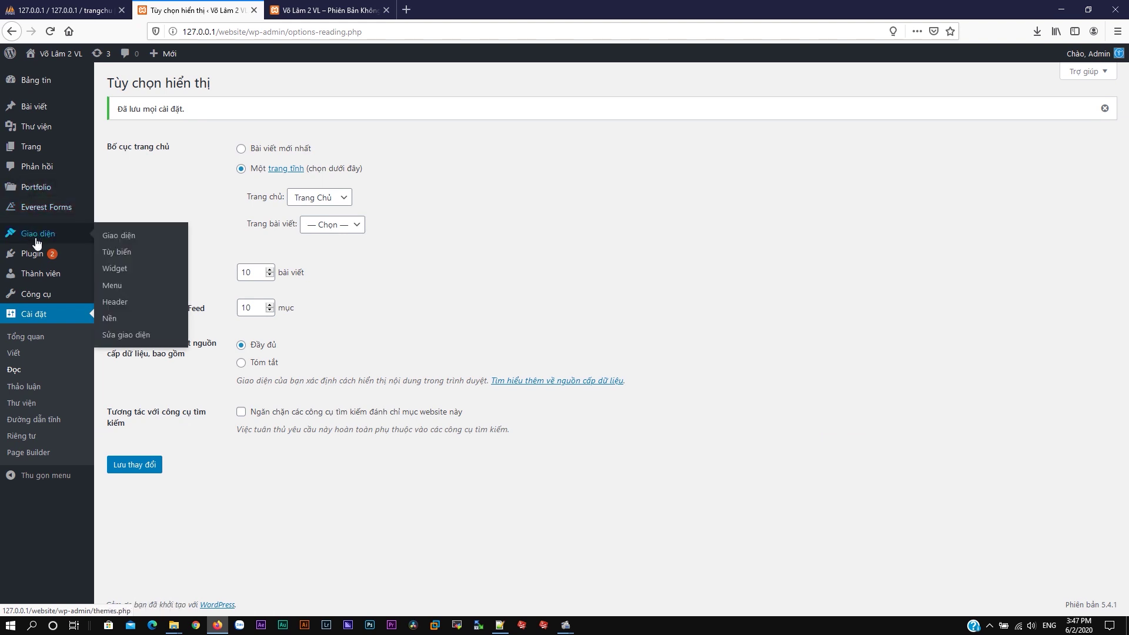
click(128, 285)
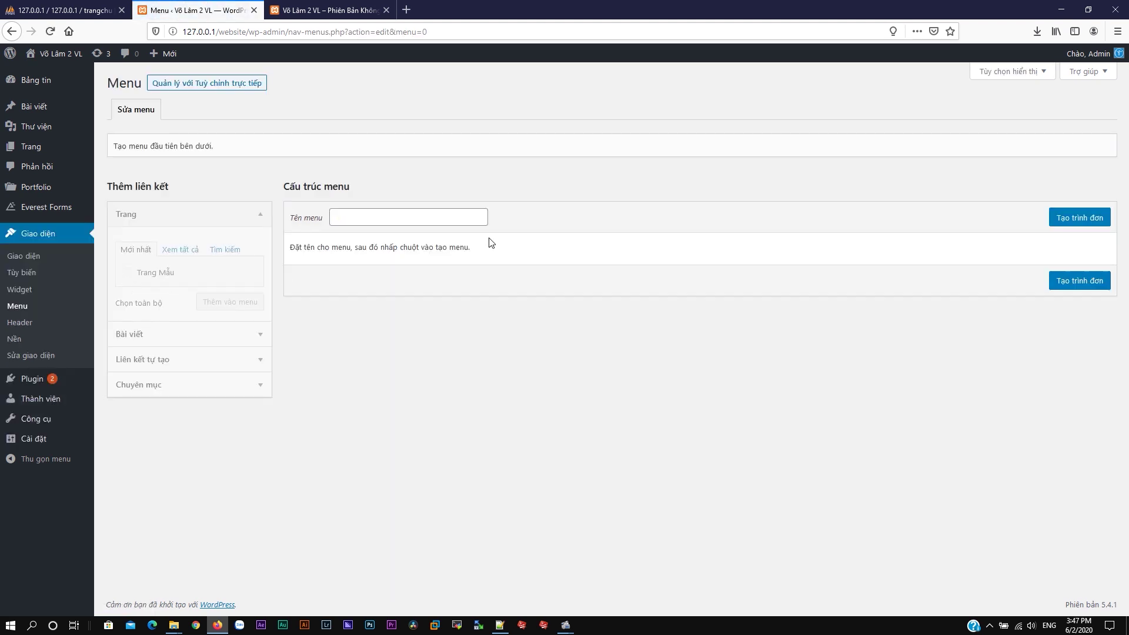
click(24, 293)
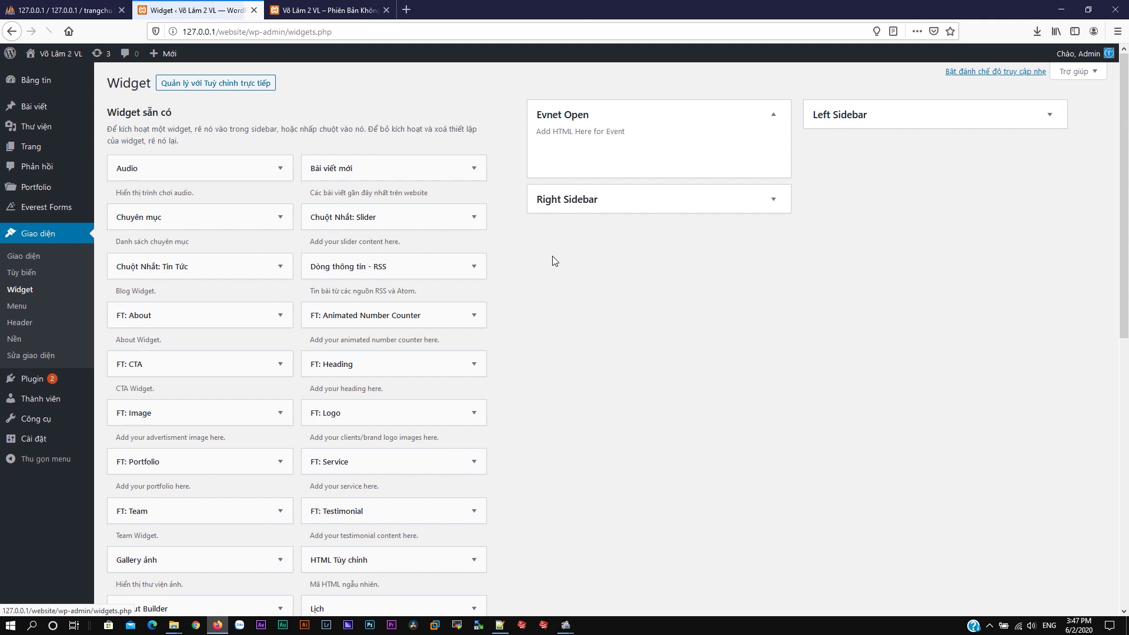
click(690, 201)
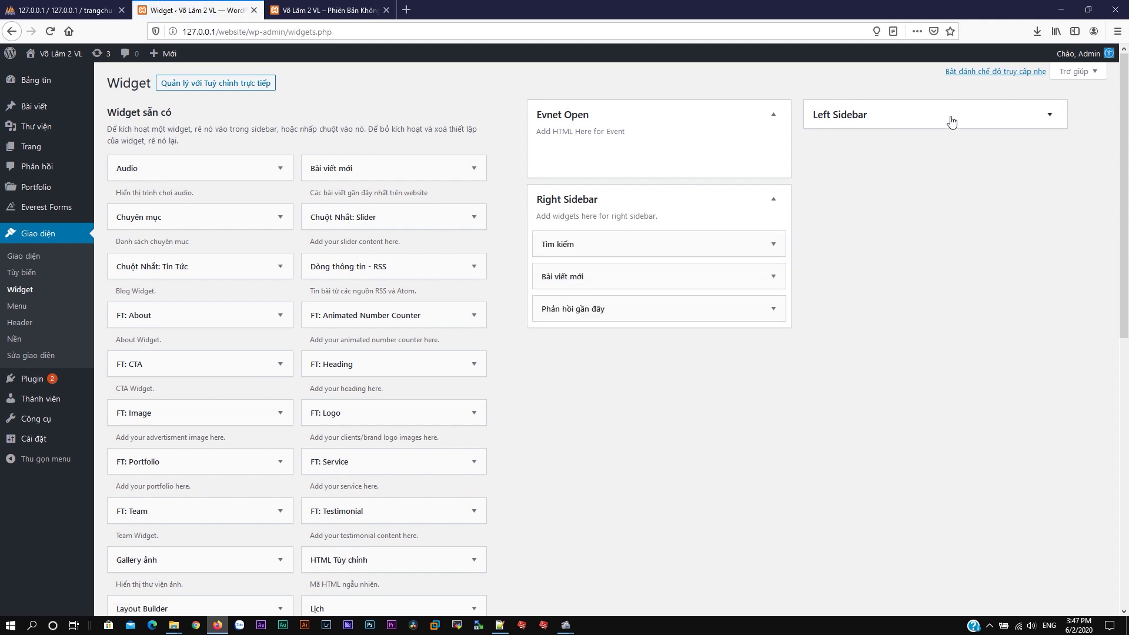
click(768, 242)
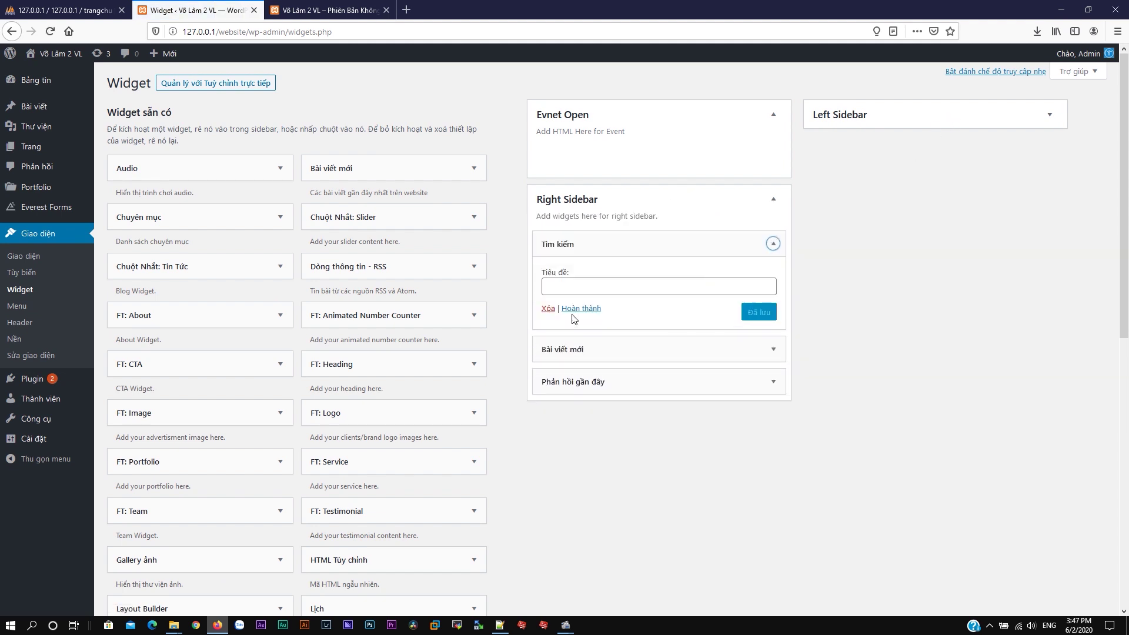
click(547, 309)
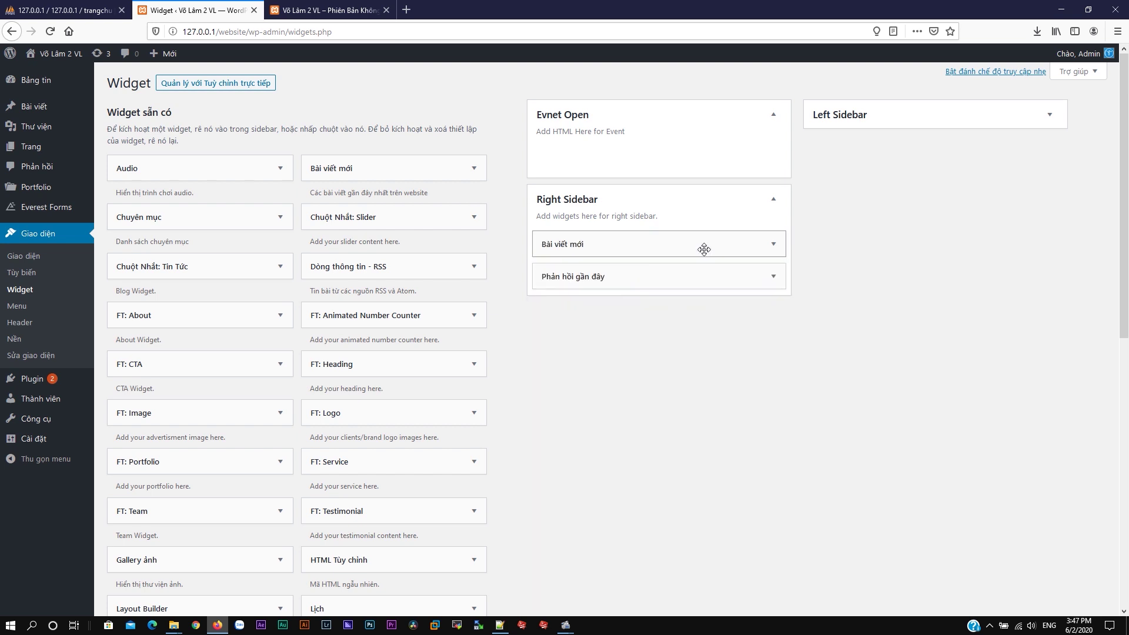
Step: Delete Lưu trữ, Chuyên mục and Meta from the Left Sidebar and add Chuột Nhất: Slider there
click(940, 125)
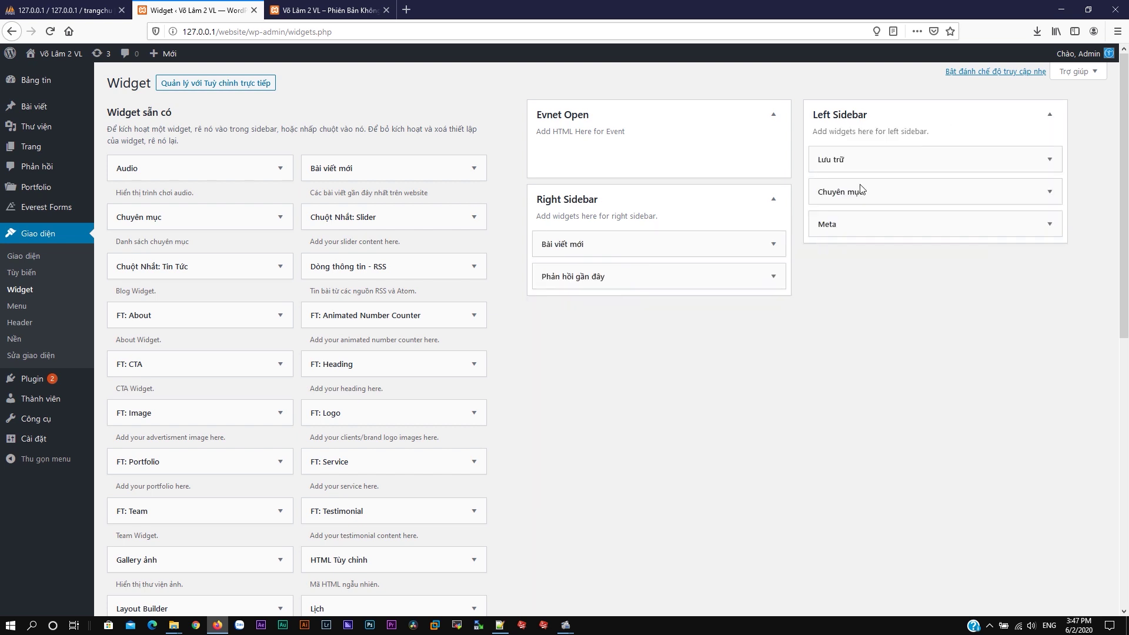
click(1047, 160)
click(825, 259)
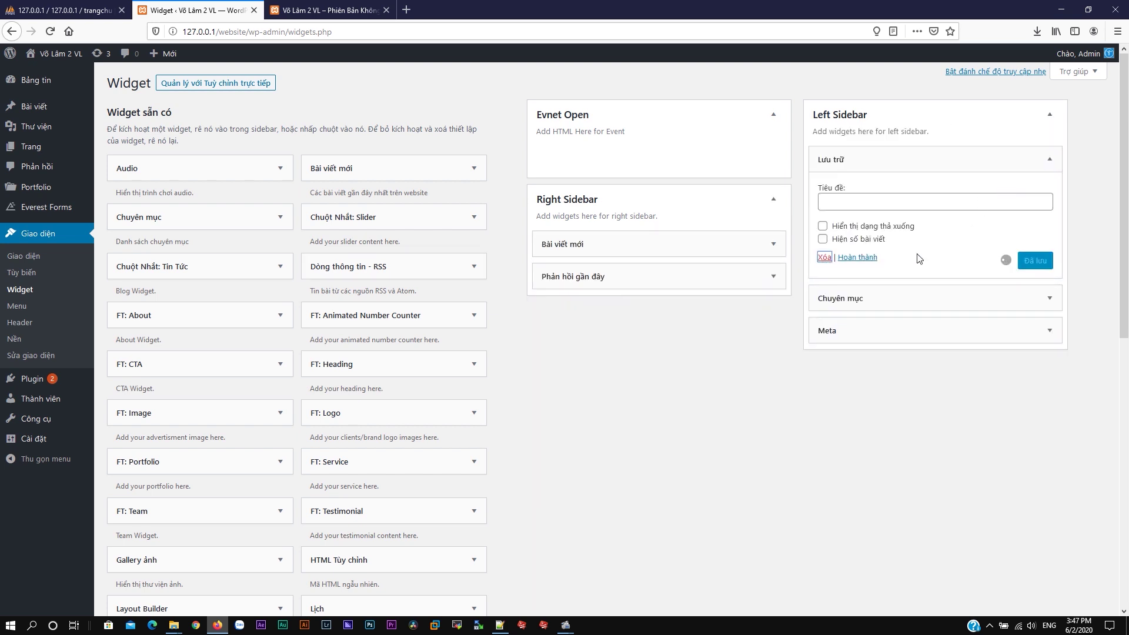
click(1049, 158)
click(825, 271)
click(1050, 160)
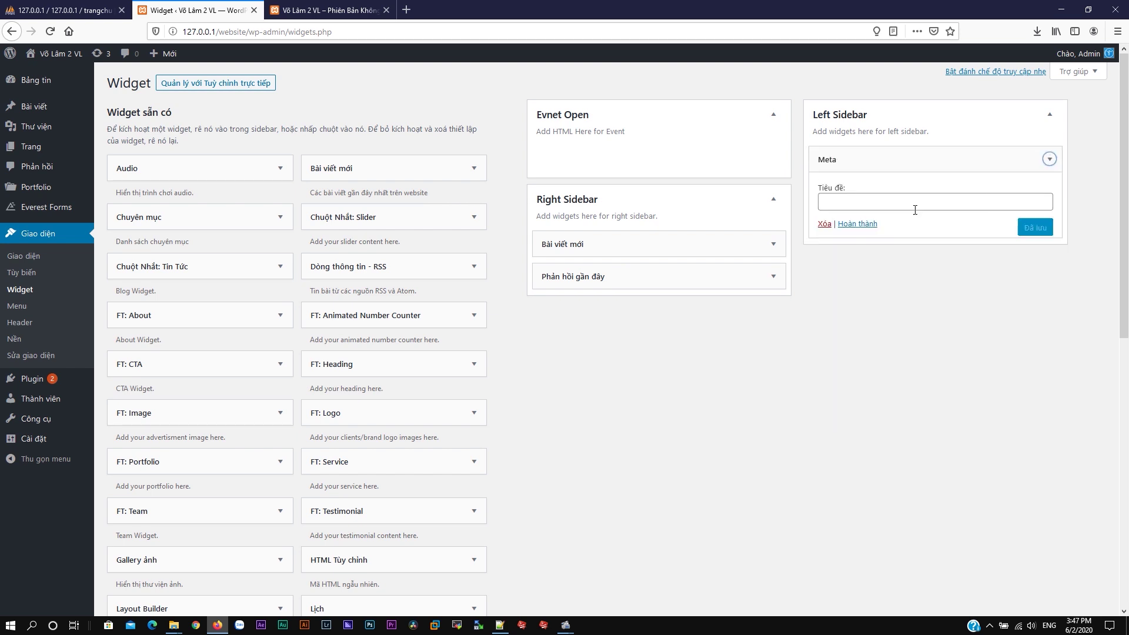
click(825, 224)
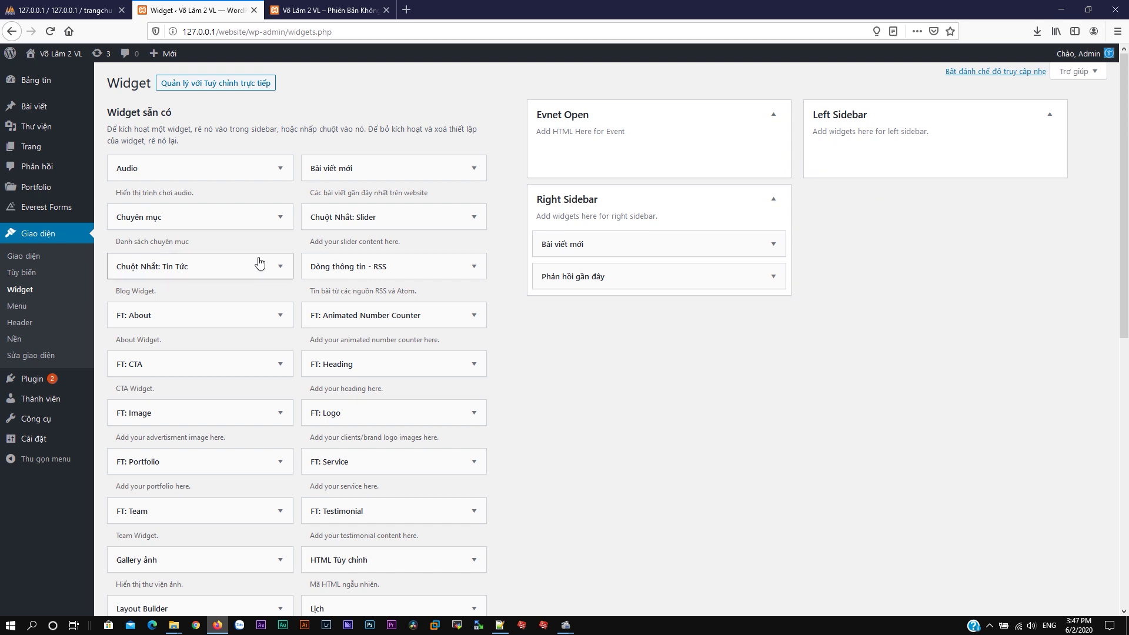
drag(368, 217, 905, 150)
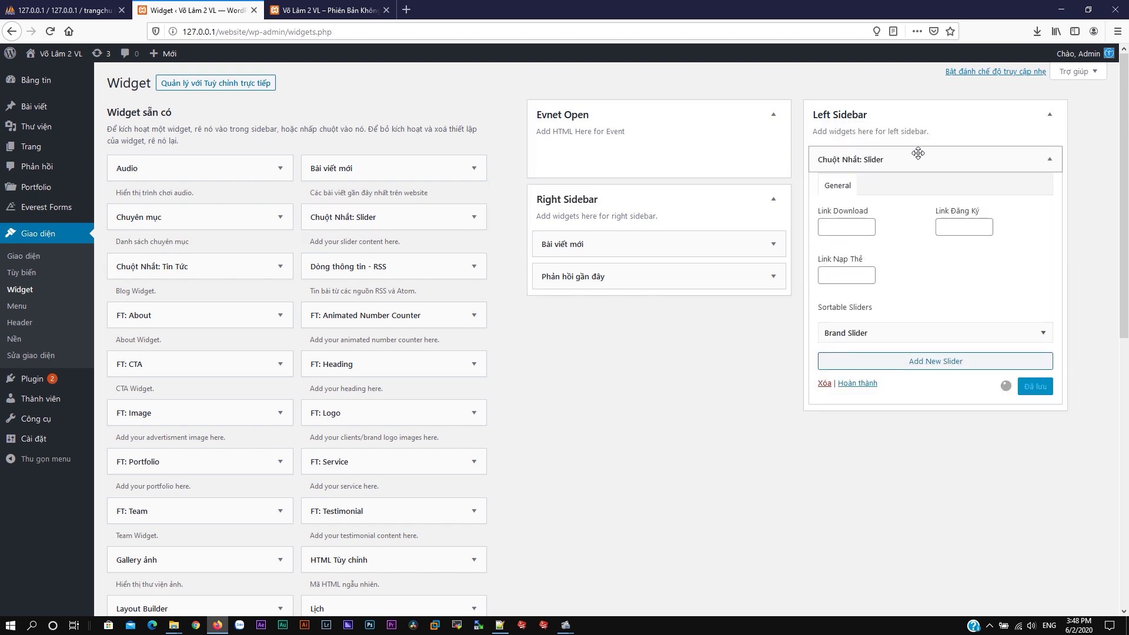
click(36, 152)
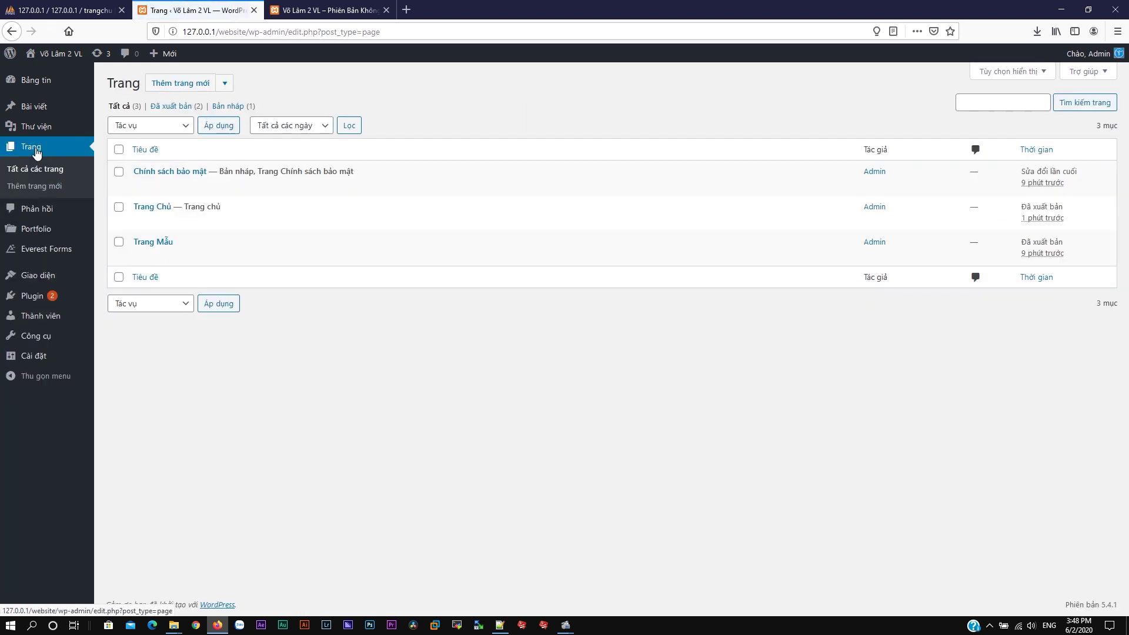
Step: Reload the live site's front page to check the current homepage
click(327, 10)
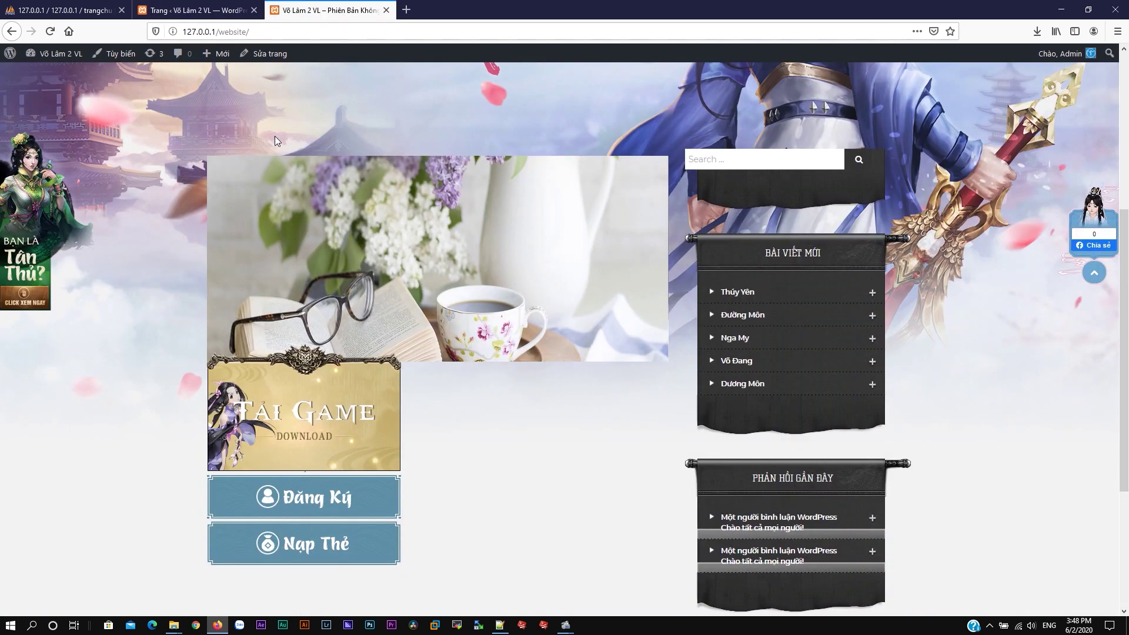
scroll(314, 134, up, 5)
click(265, 96)
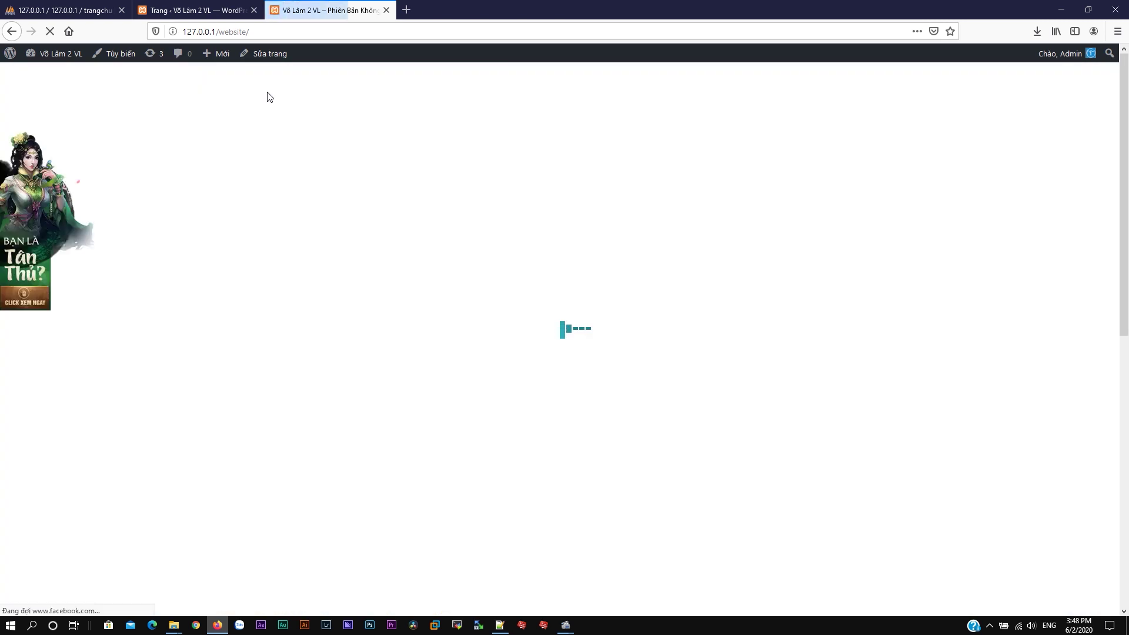
scroll(515, 272, down, 6)
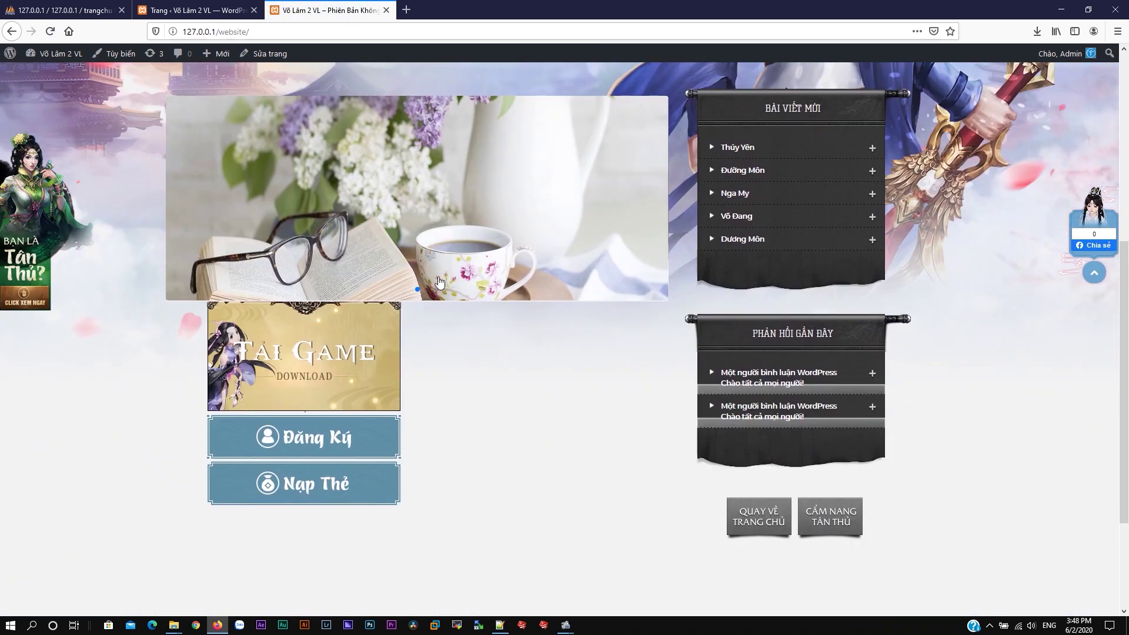
click(194, 10)
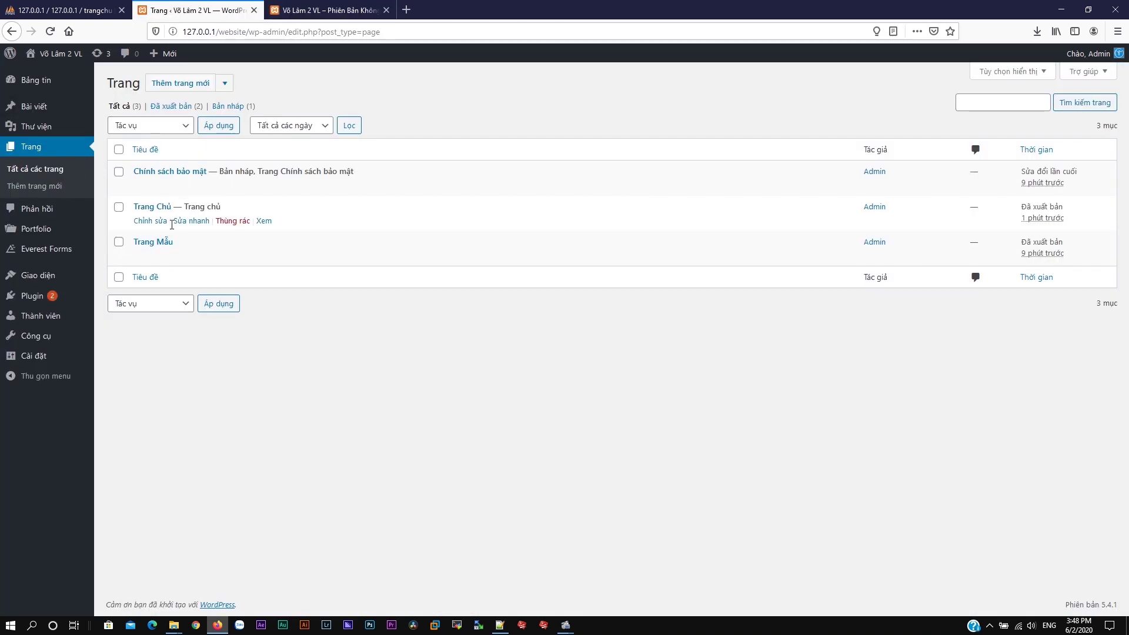
Step: Switch the Trang Chủ page to the Full Width layout and update it
click(158, 225)
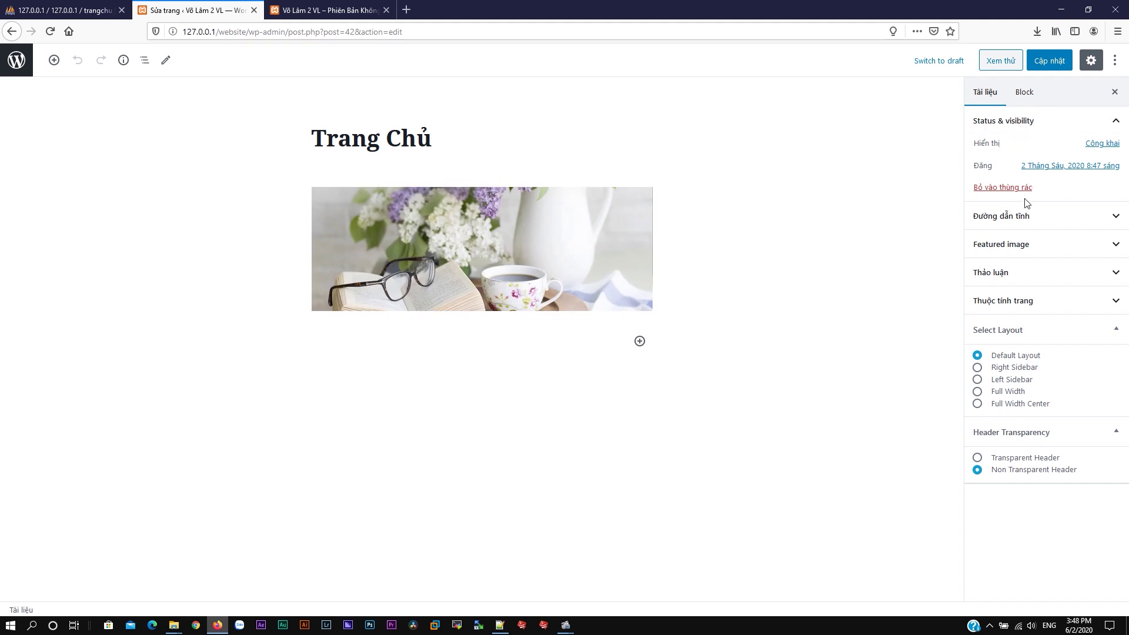
click(978, 393)
click(1044, 61)
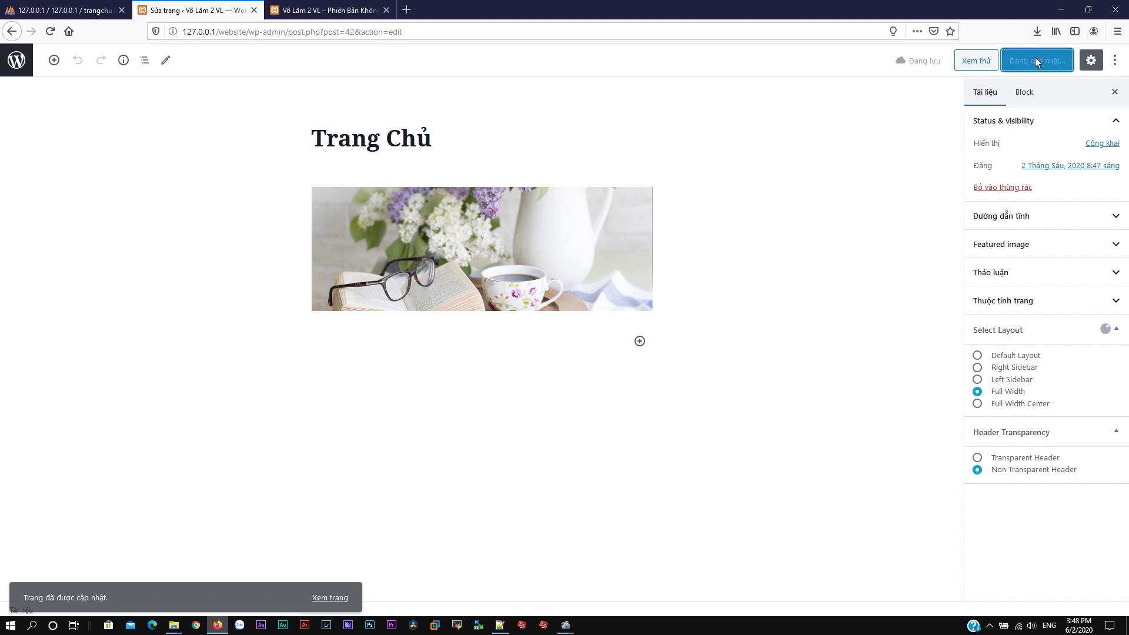
Step: Reload the live site to review the Full Width homepage
click(330, 10)
click(51, 32)
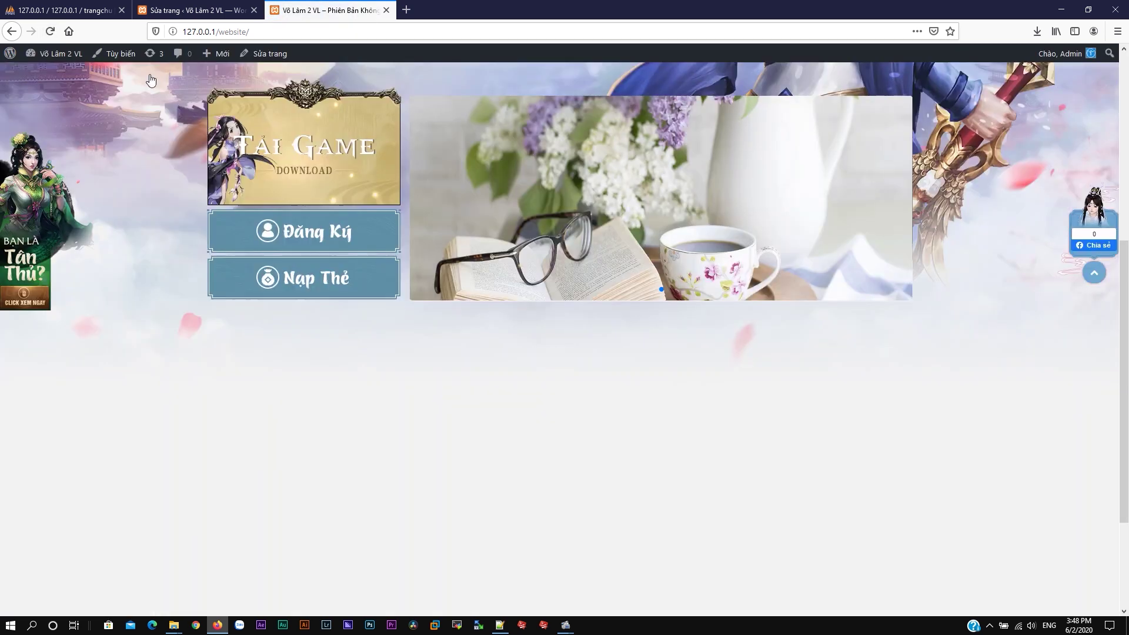
scroll(771, 260, up, 3)
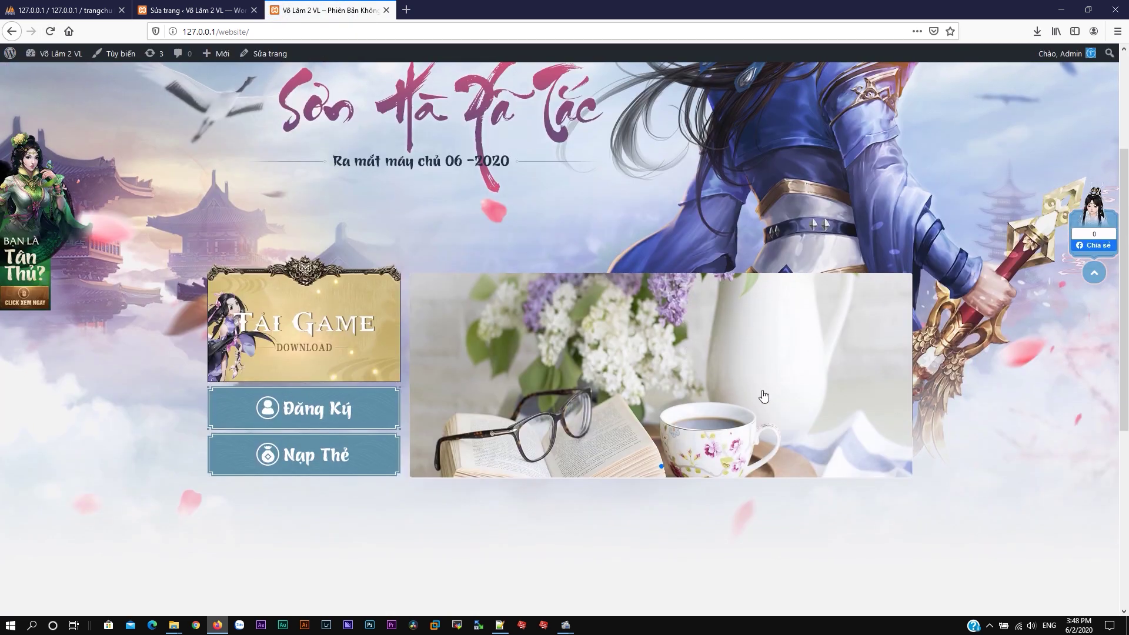
scroll(764, 395, down, 6)
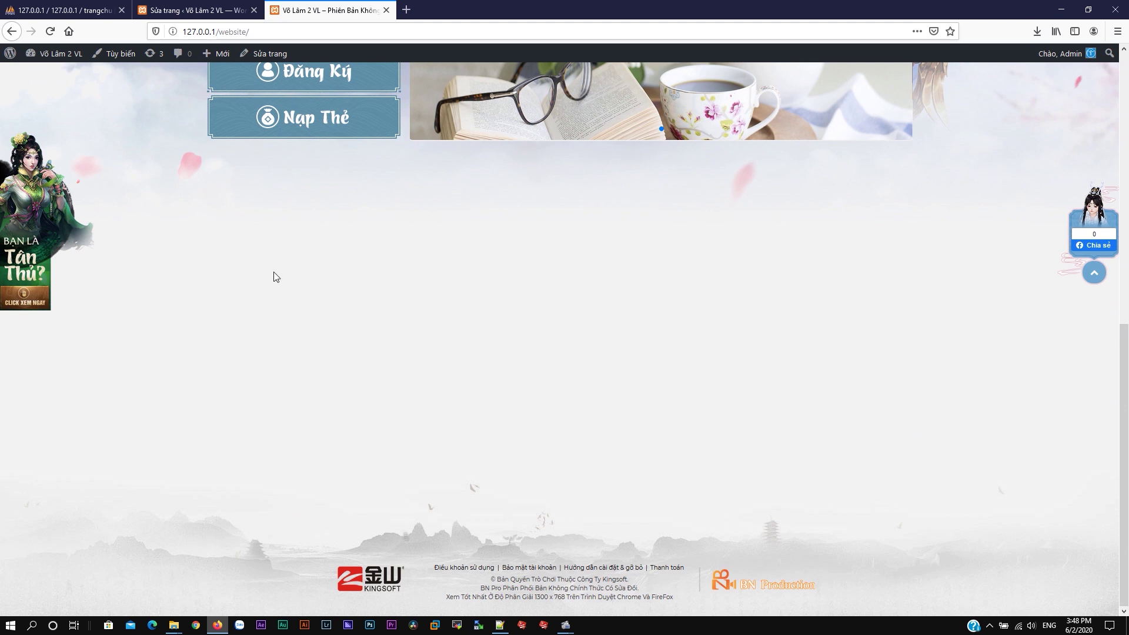
click(216, 10)
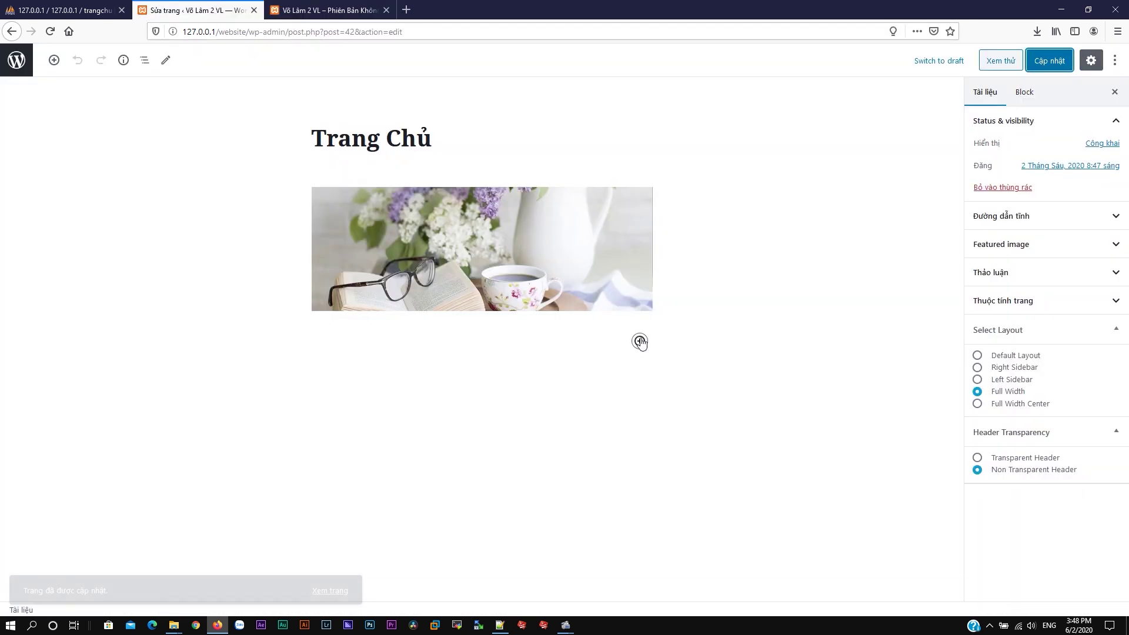
Step: In the SiteOrigin layout editor, add the Chuột Nhất: Tin Tức widget below the slider
click(537, 213)
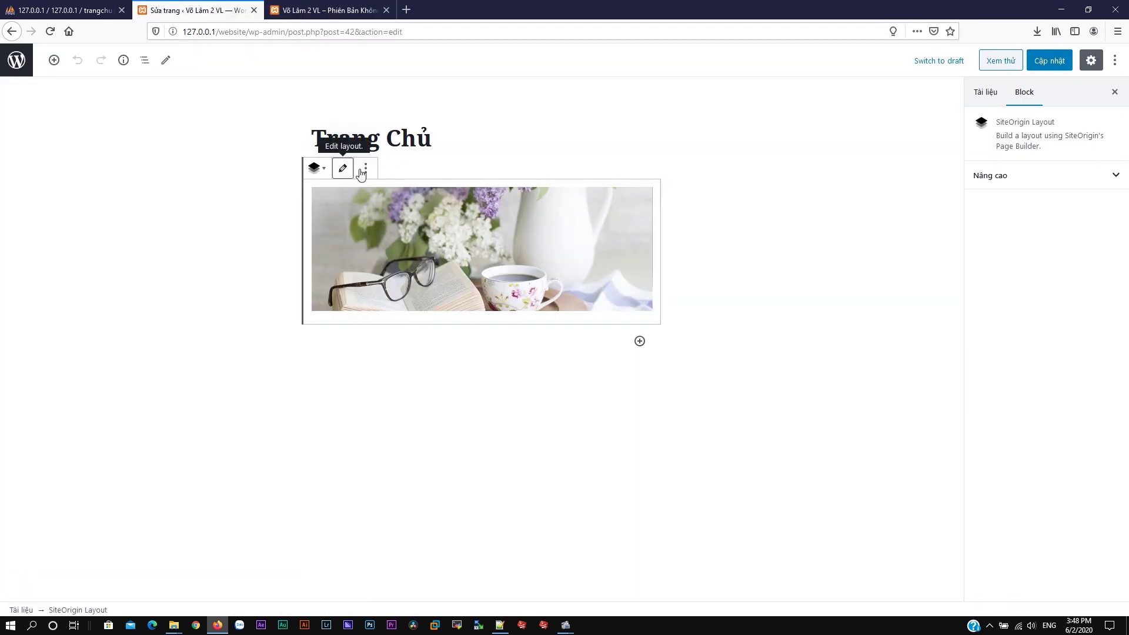
click(364, 170)
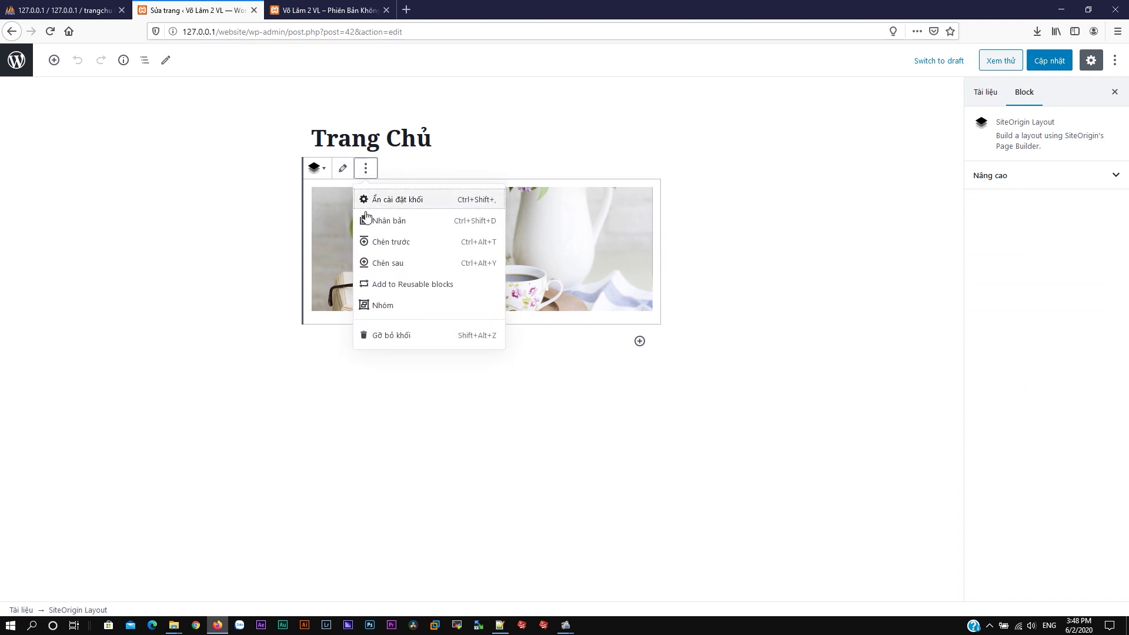
click(342, 170)
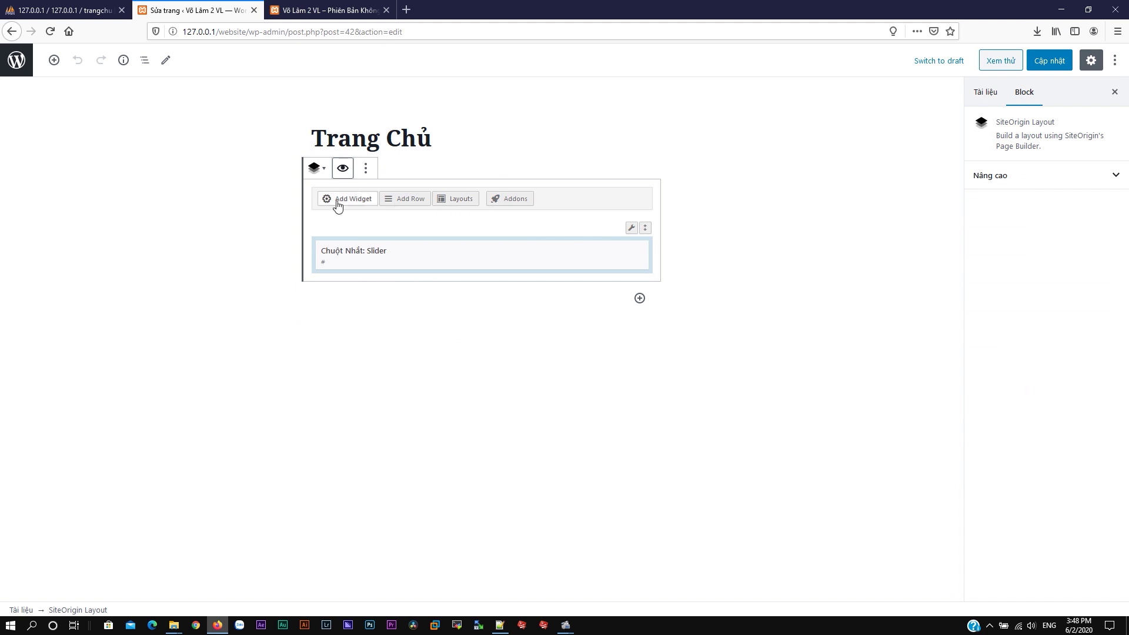
click(348, 198)
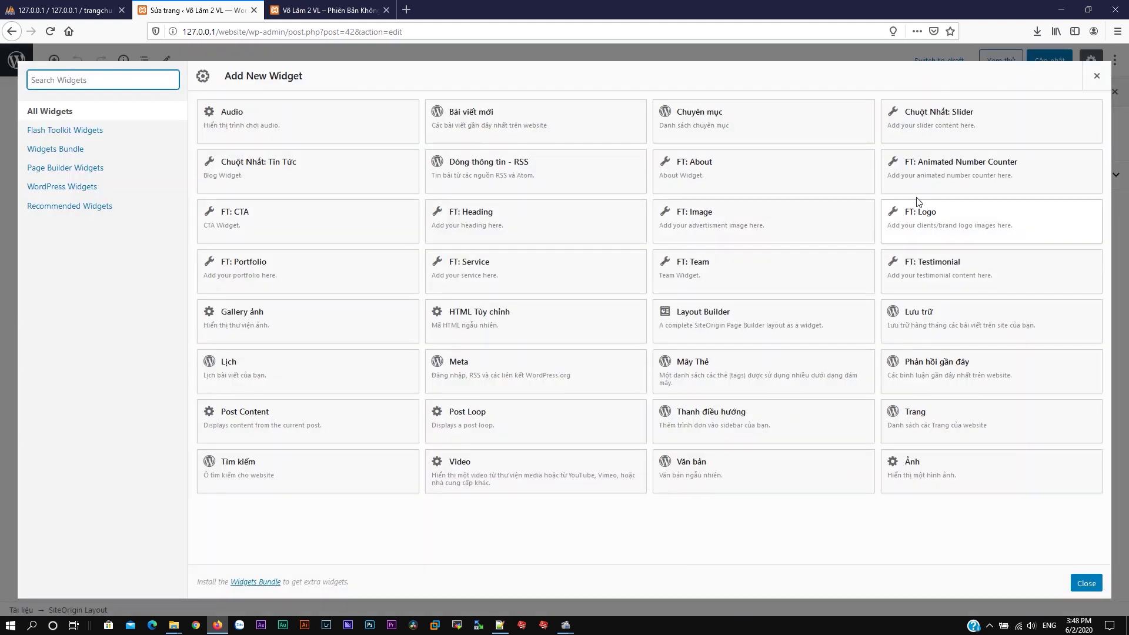
click(298, 175)
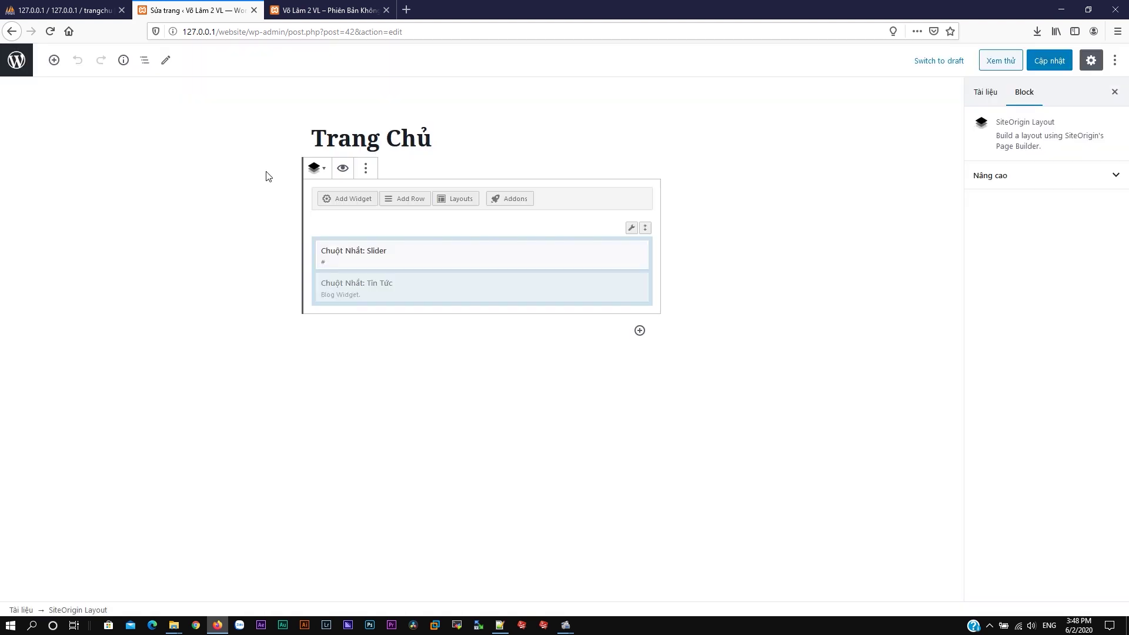
Step: In the Tin Tức widget settings, set the first tab's link to #
click(579, 286)
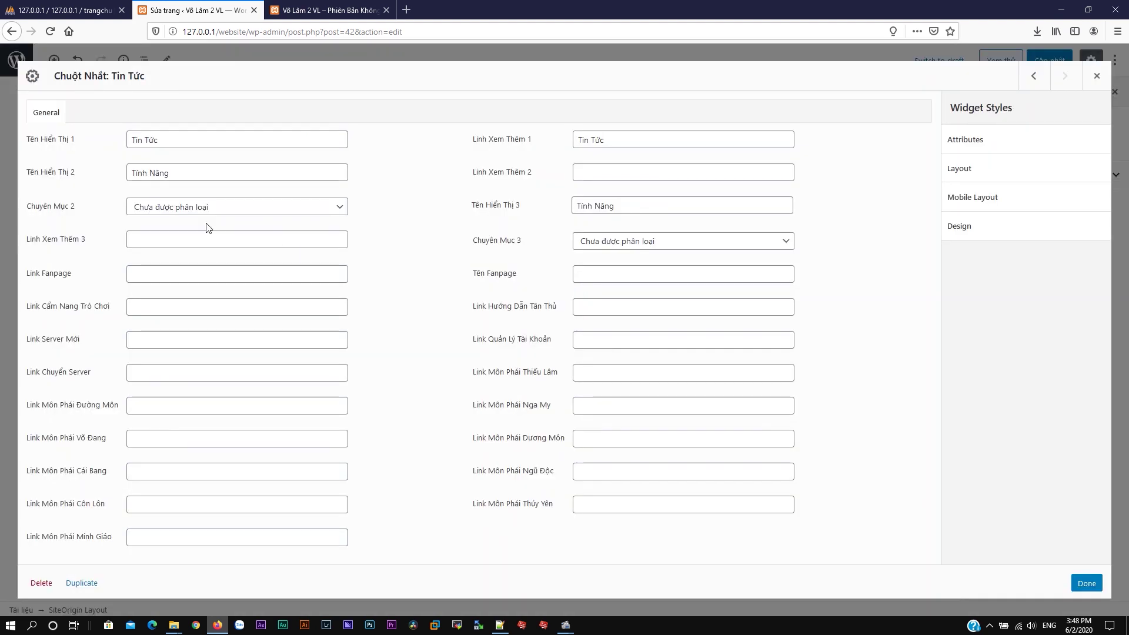
click(196, 141)
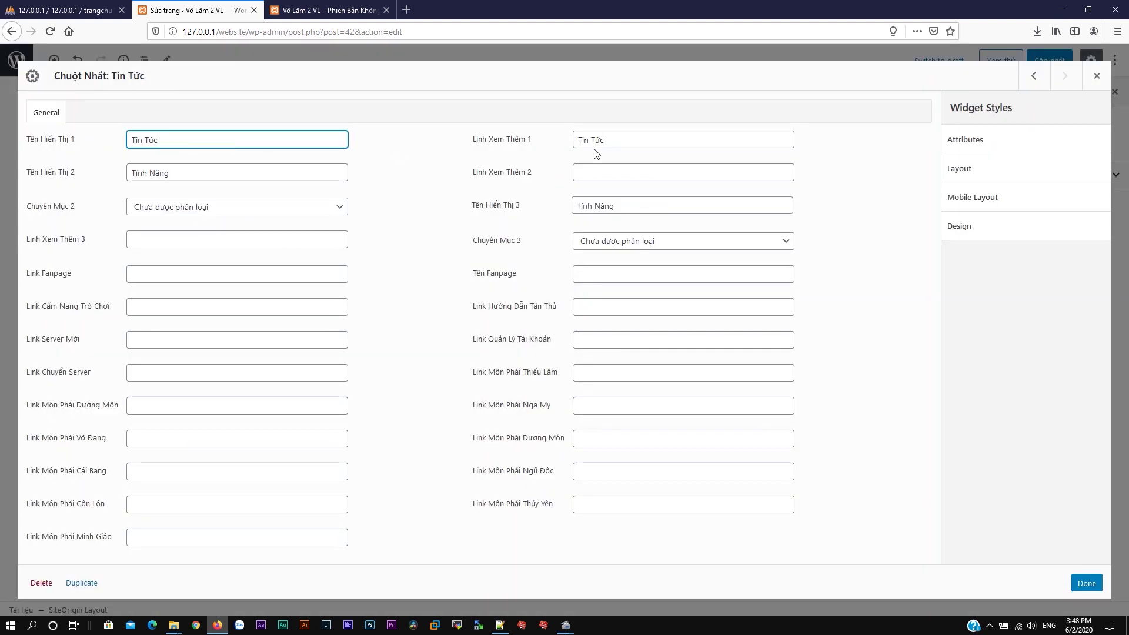
drag(621, 139, 517, 132)
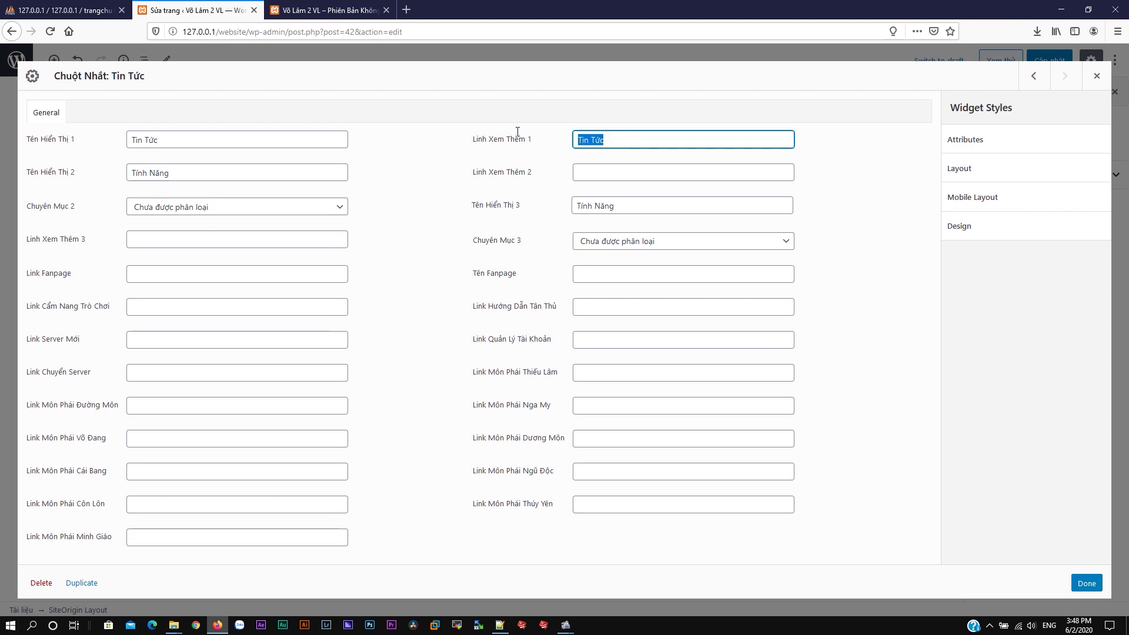
key(BackSpace)
text(#)
Step: Point the second tab at the Nhiệm Vụ category and retitle it Nhiệm Vụ
click(258, 179)
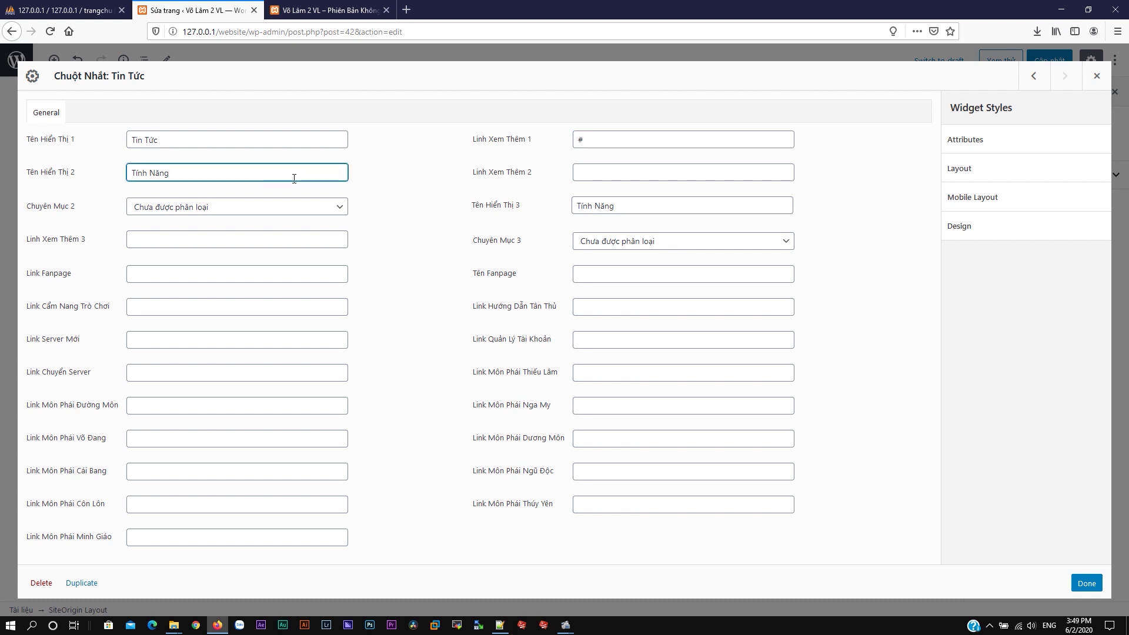
click(599, 175)
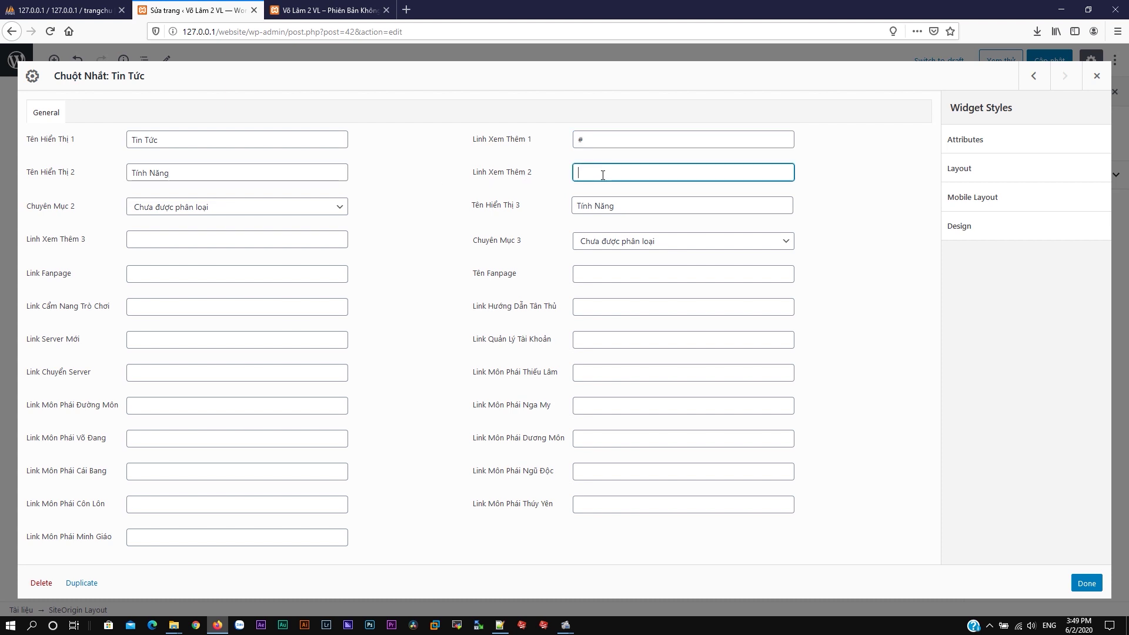
click(315, 211)
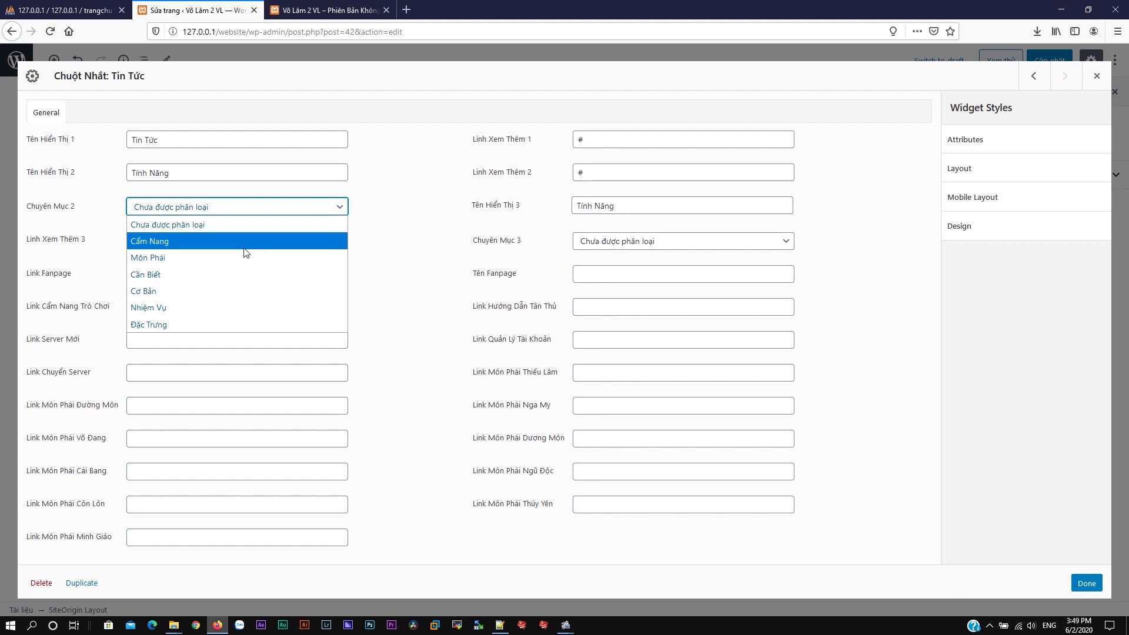
click(221, 308)
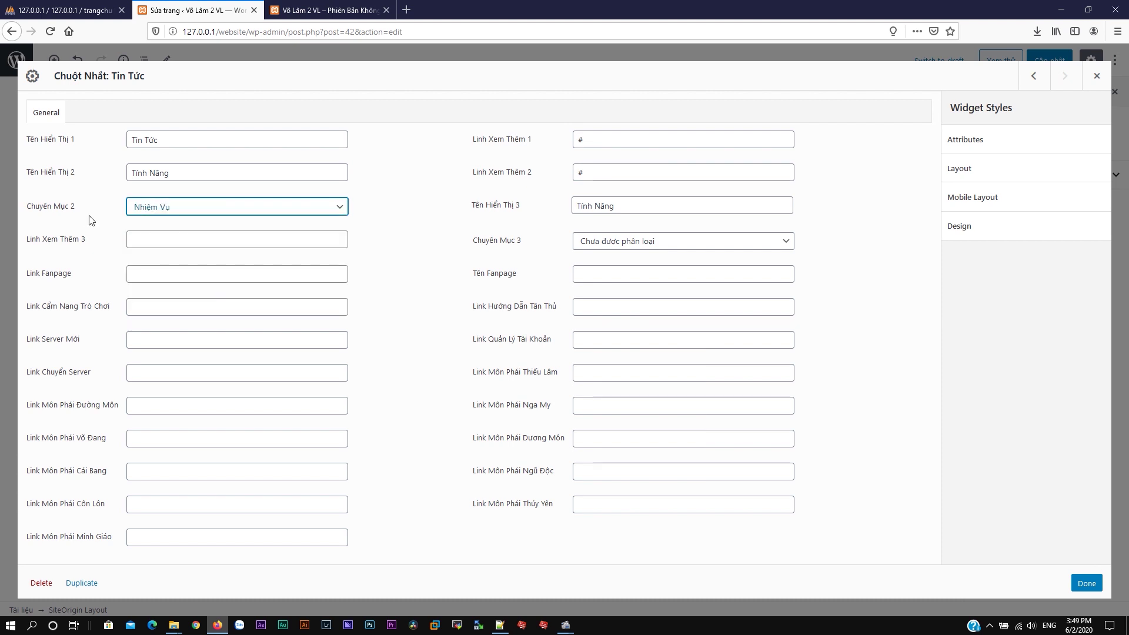
click(93, 168)
text(Nhiệm Vụ)
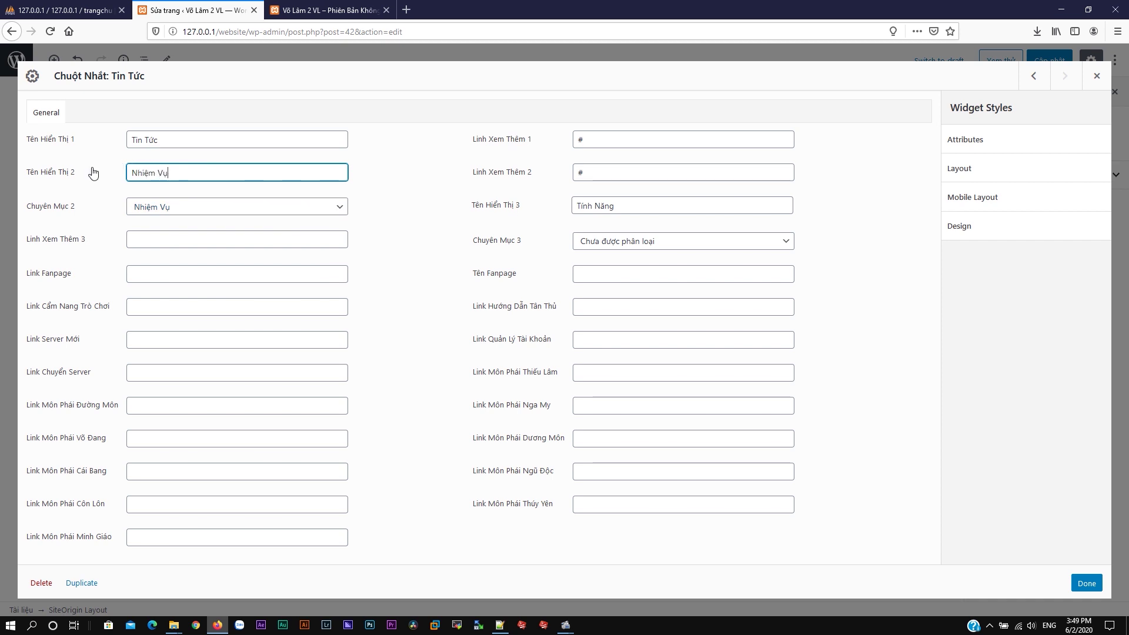
Step: Set the third tab to the Cần Biết category, retitle it, and link it to #
click(537, 204)
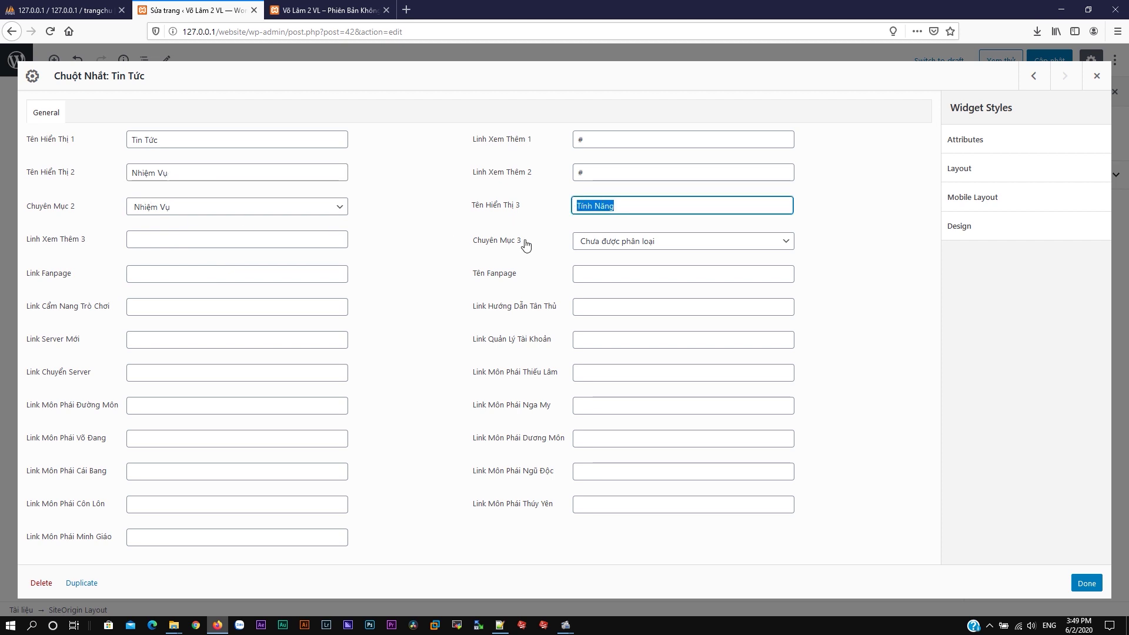
key(End)
key(BackSpace)
key(BackSpace)
key(BackSpace)
key(BackSpace)
key(BackSpace)
key(BackSpace)
key(BackSpace)
key(BackSpace)
key(BackSpace)
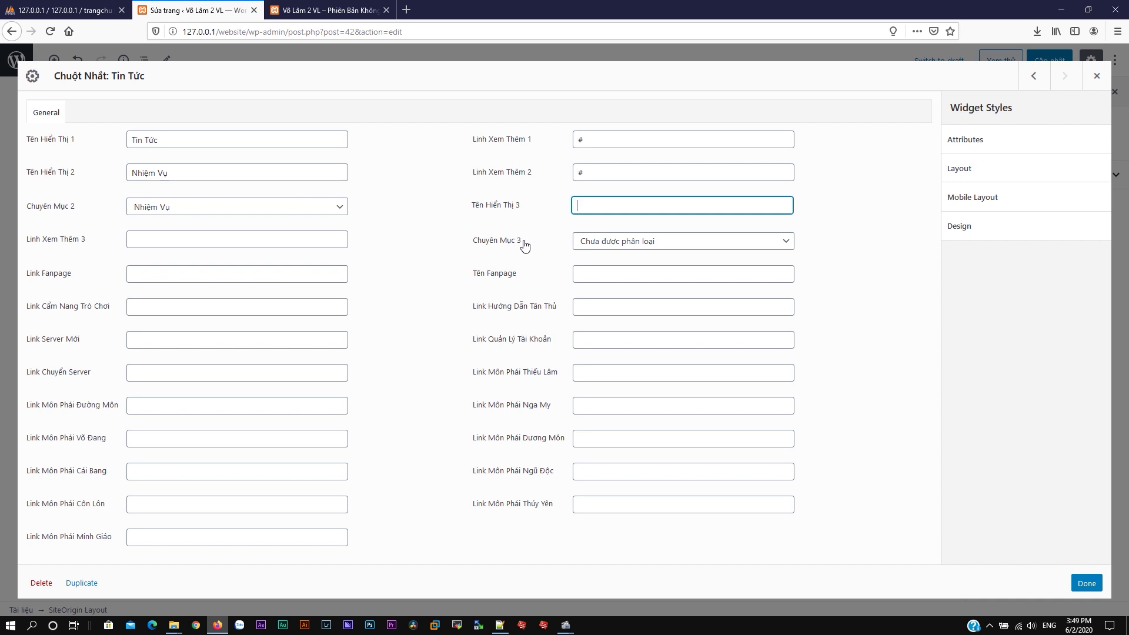
click(630, 248)
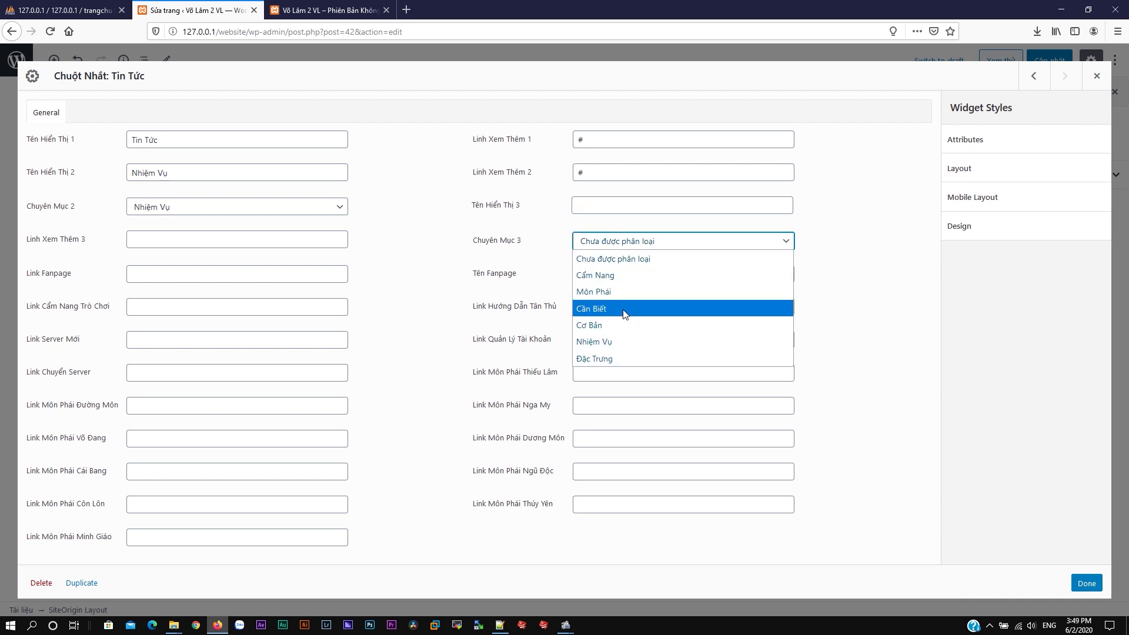
click(624, 309)
click(598, 208)
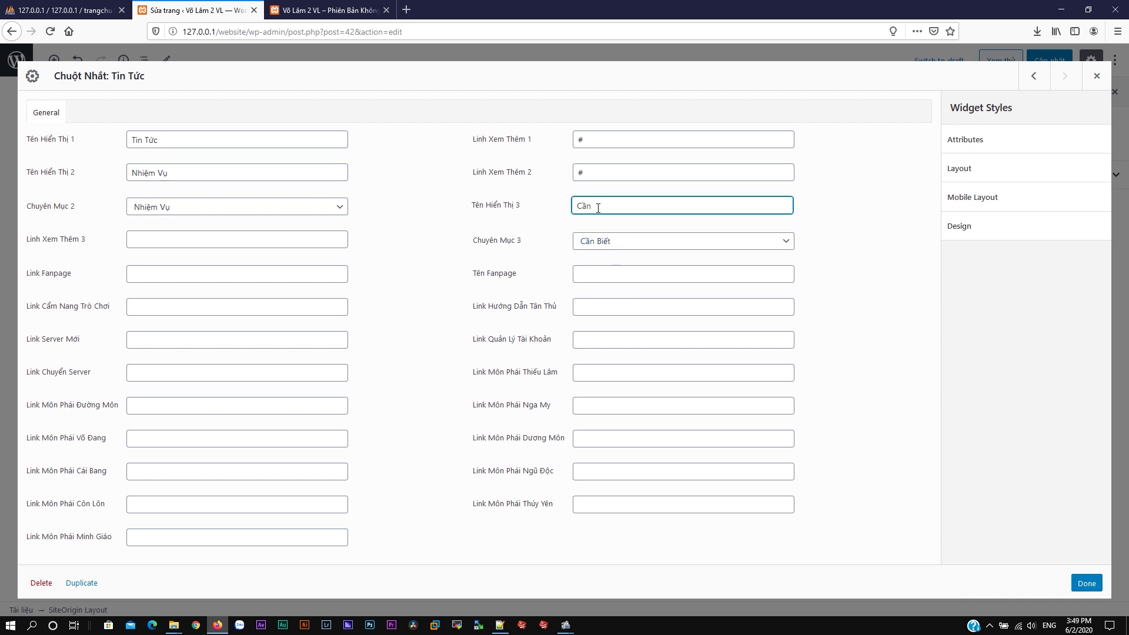
click(253, 241)
text(#)
Step: Replace the fanpage link with the pasted one, finish the widget and update the page
click(154, 274)
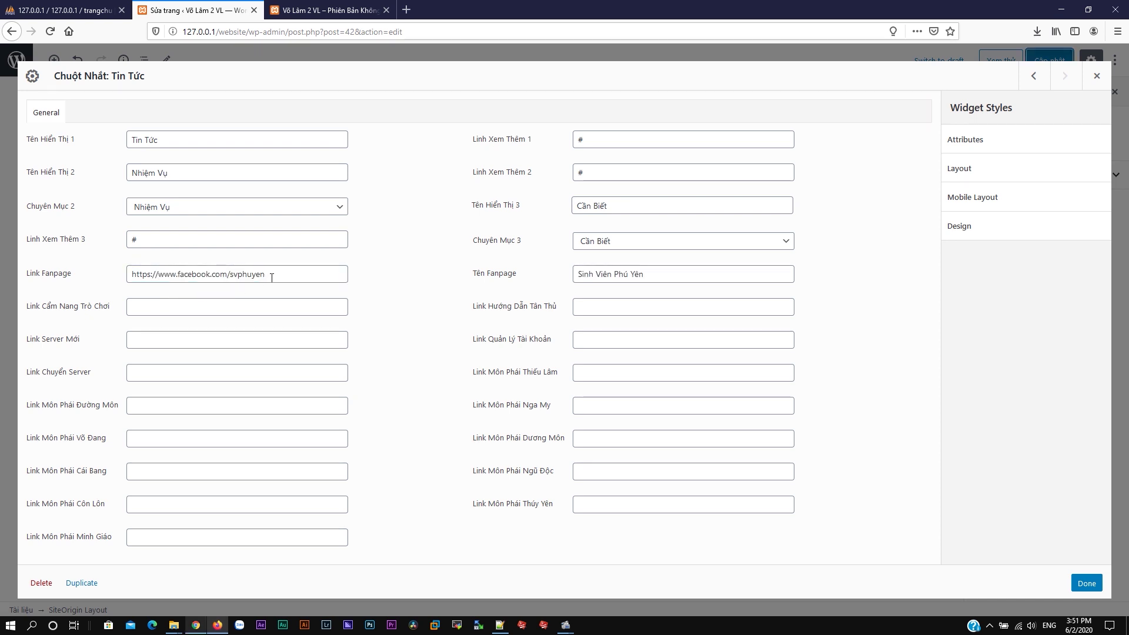
drag(273, 273, 68, 266)
text(https://www.facebook.com/BNProvn)
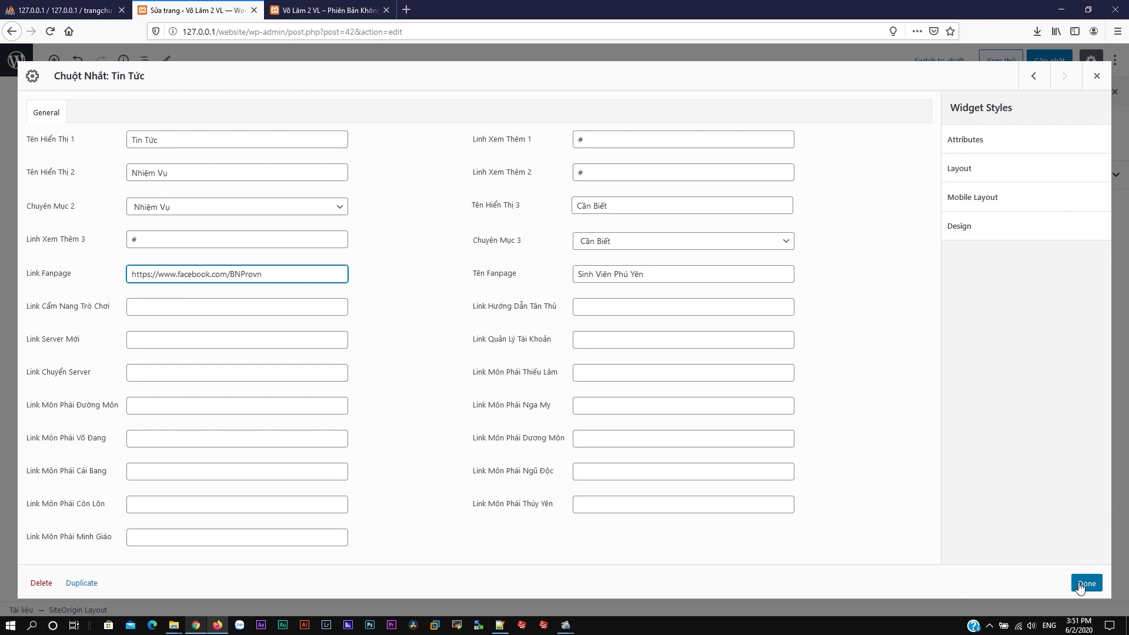
click(1086, 584)
click(1050, 60)
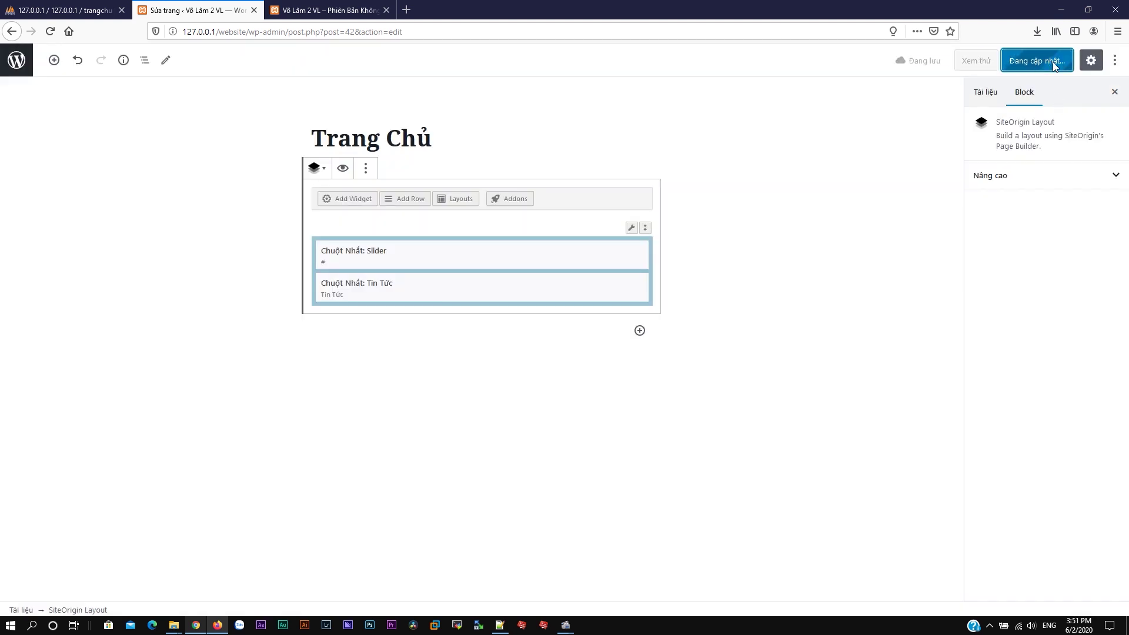
Step: Review the news tabs and fanpage box on the live homepage, then reopen the Tin Tức widget settings
click(361, 6)
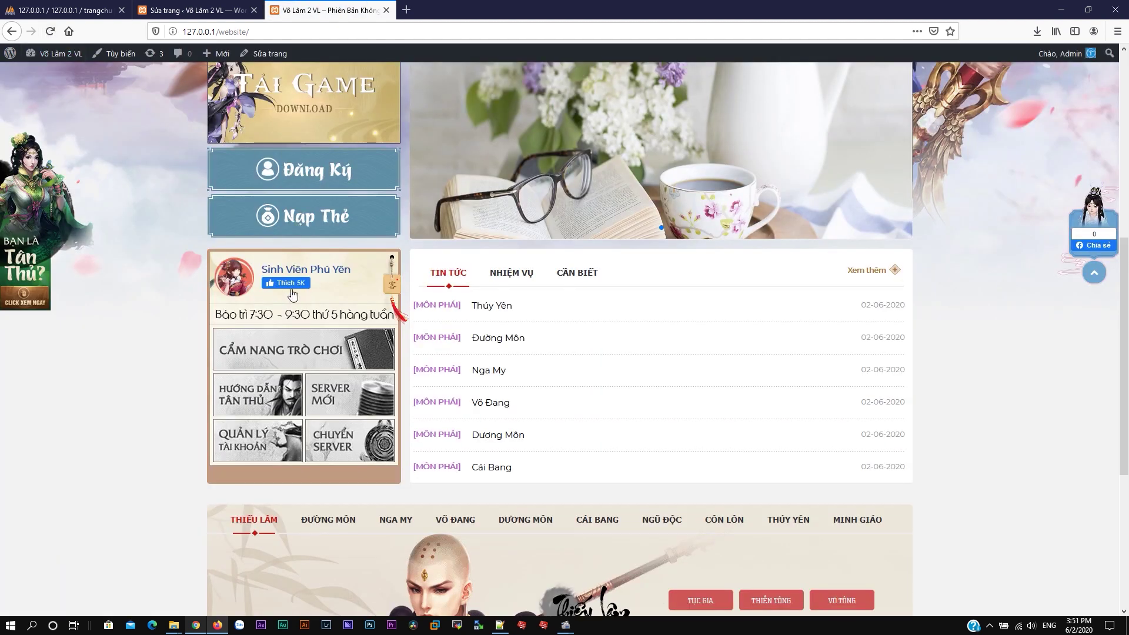
click(197, 10)
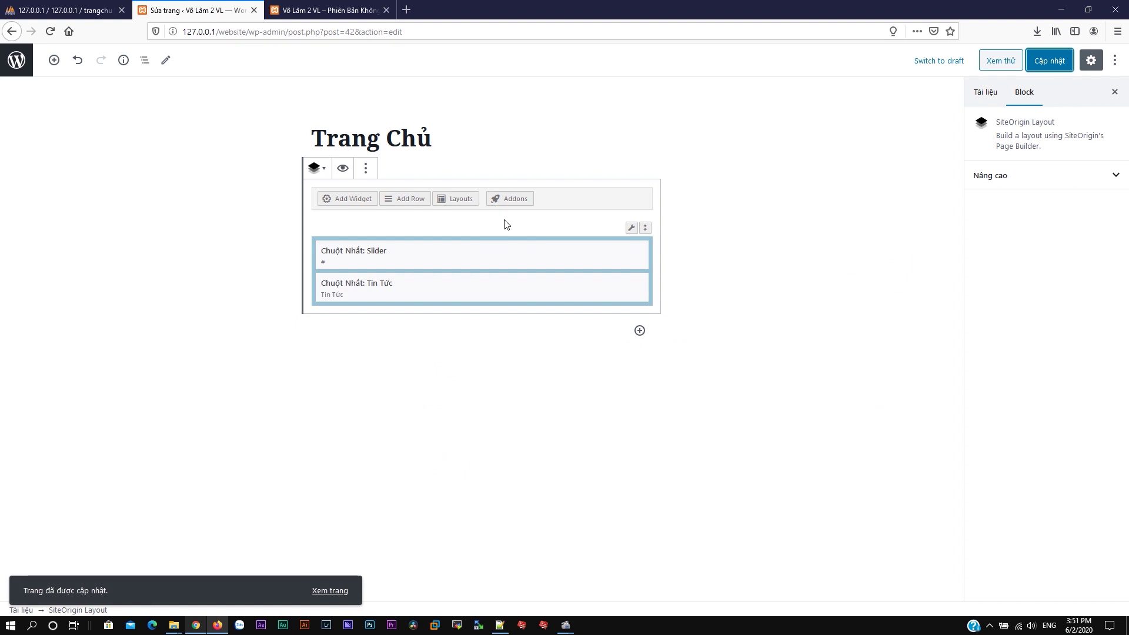
click(360, 7)
scroll(438, 289, down, 3)
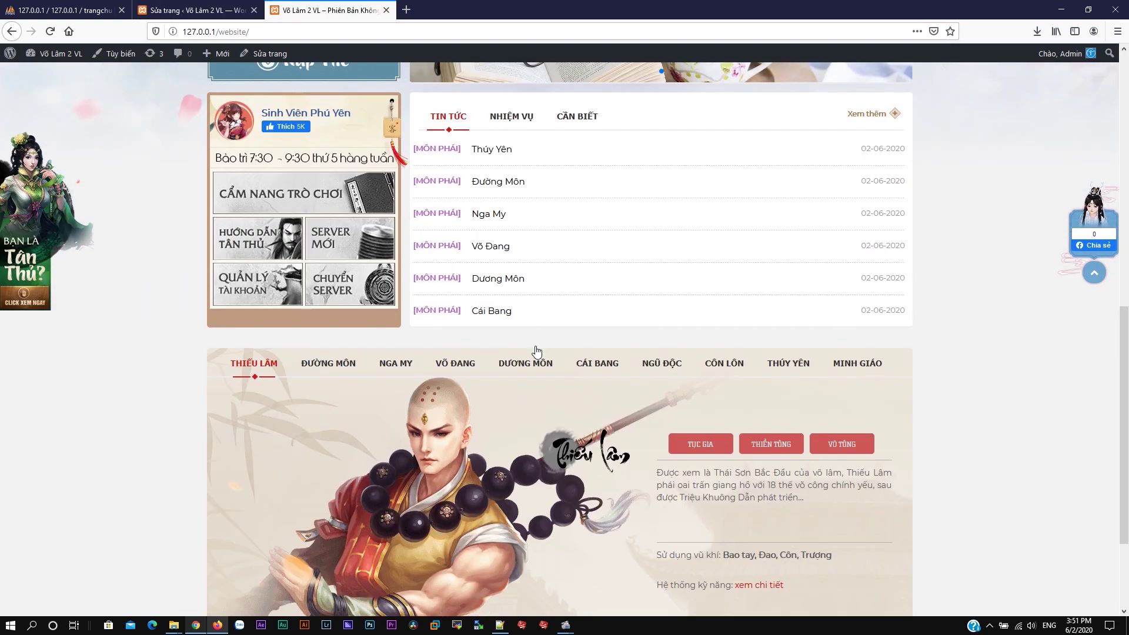
click(224, 10)
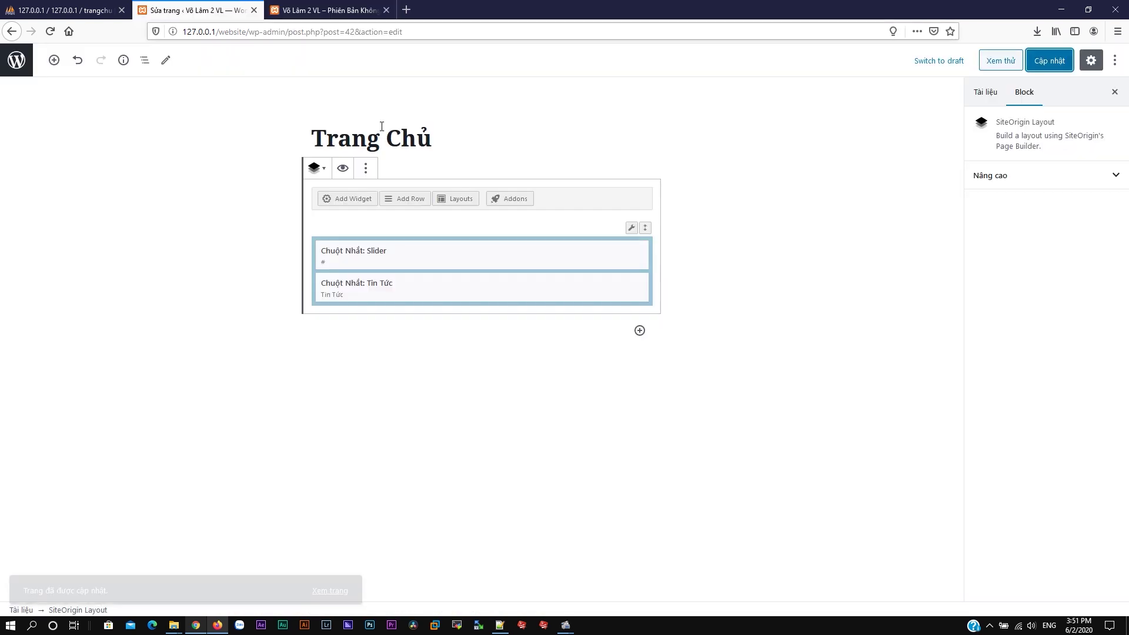
click(579, 284)
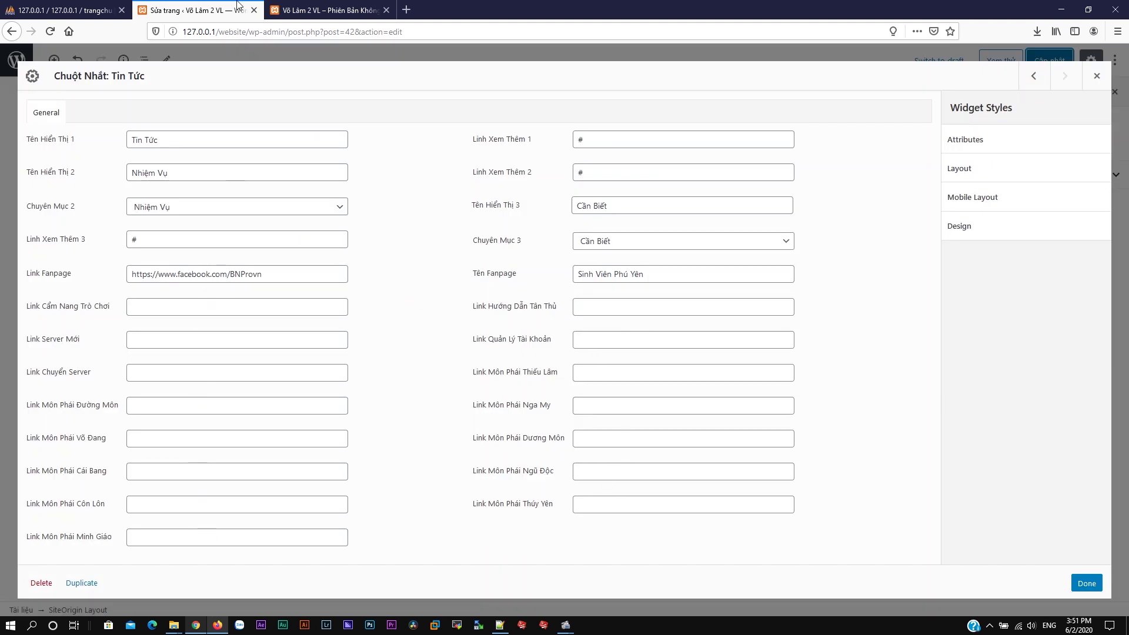
Step: Open the Thúy Yên article from the Đường Môn class section and copy its path mon-phai/thuy-yen.html
click(326, 10)
scroll(633, 369, down, 1)
scroll(633, 365, down, 3)
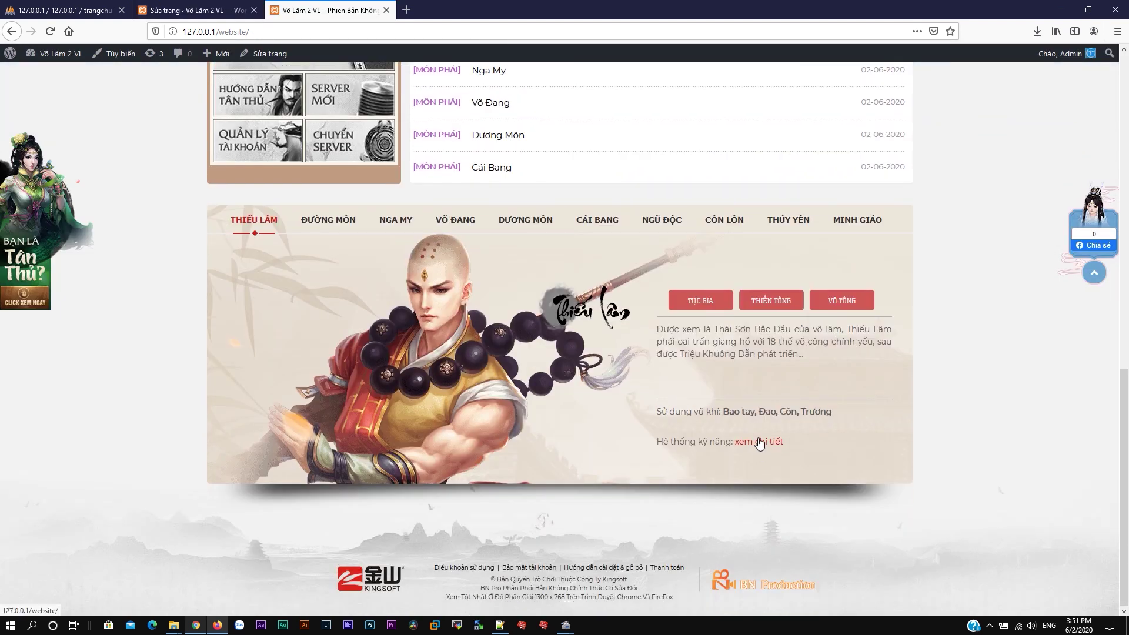
click(347, 213)
scroll(535, 264, up, 5)
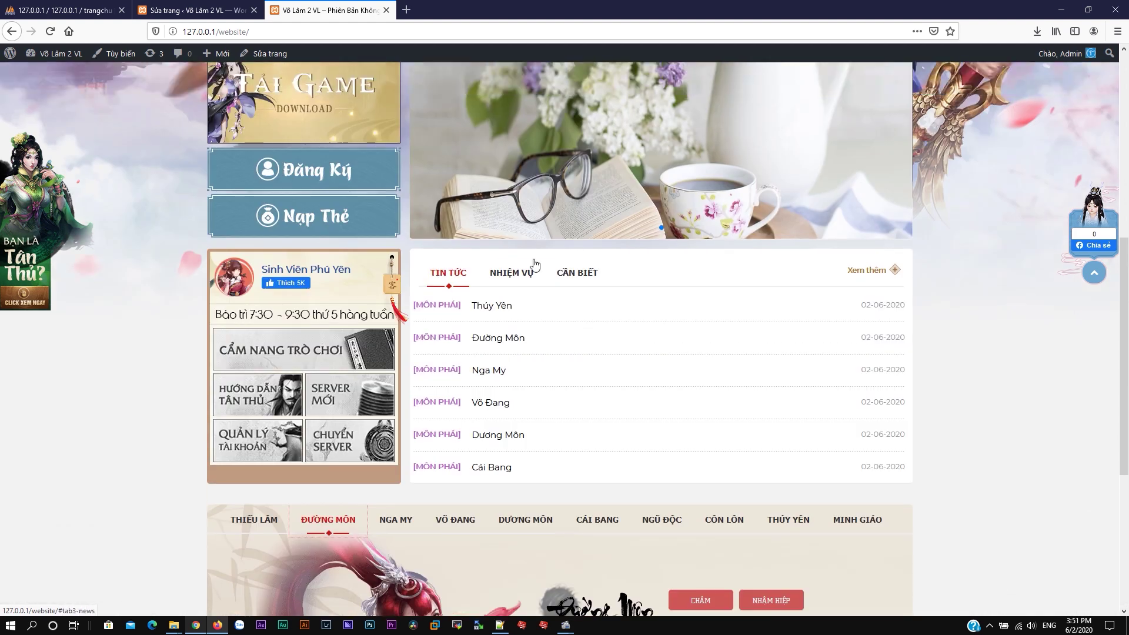
click(505, 307)
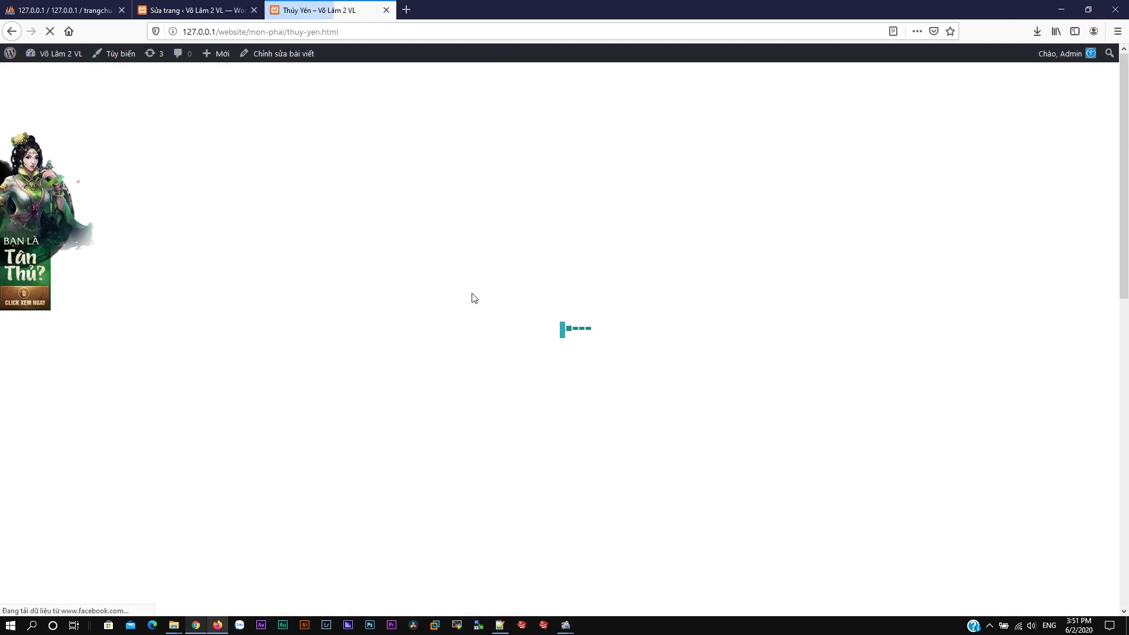
scroll(423, 301, down, 4)
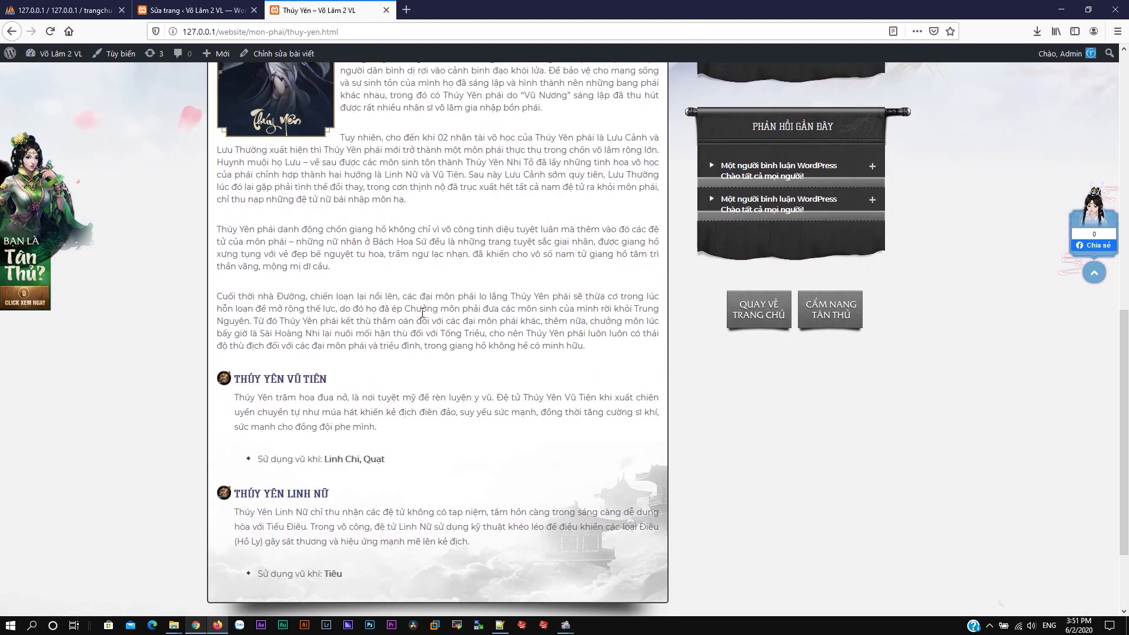
scroll(326, 259, up, 4)
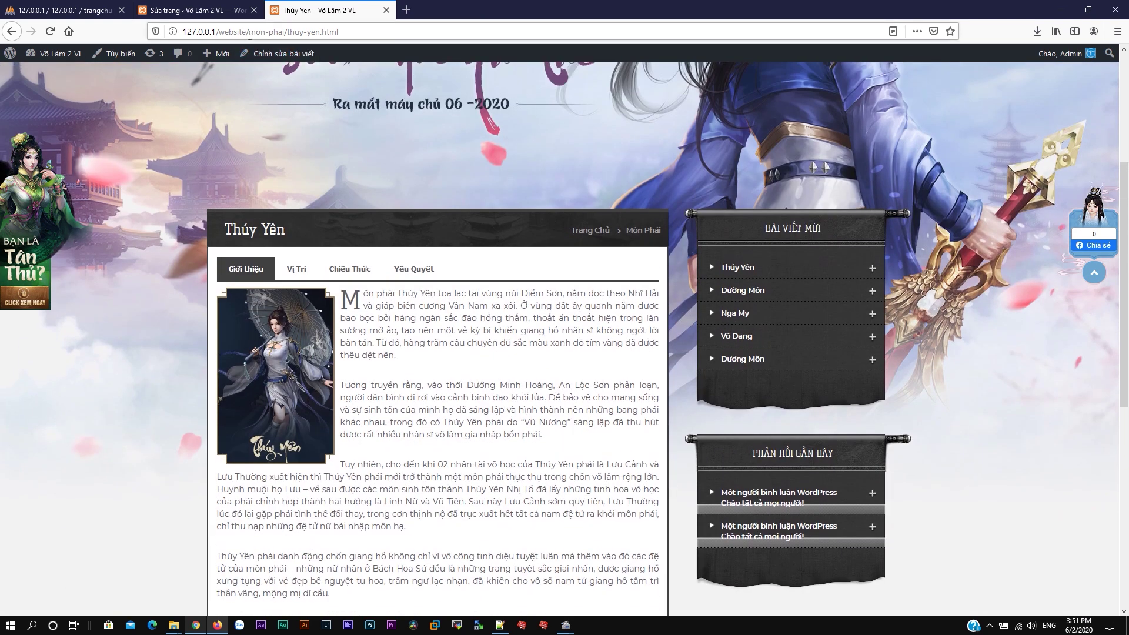
drag(249, 34, 364, 38)
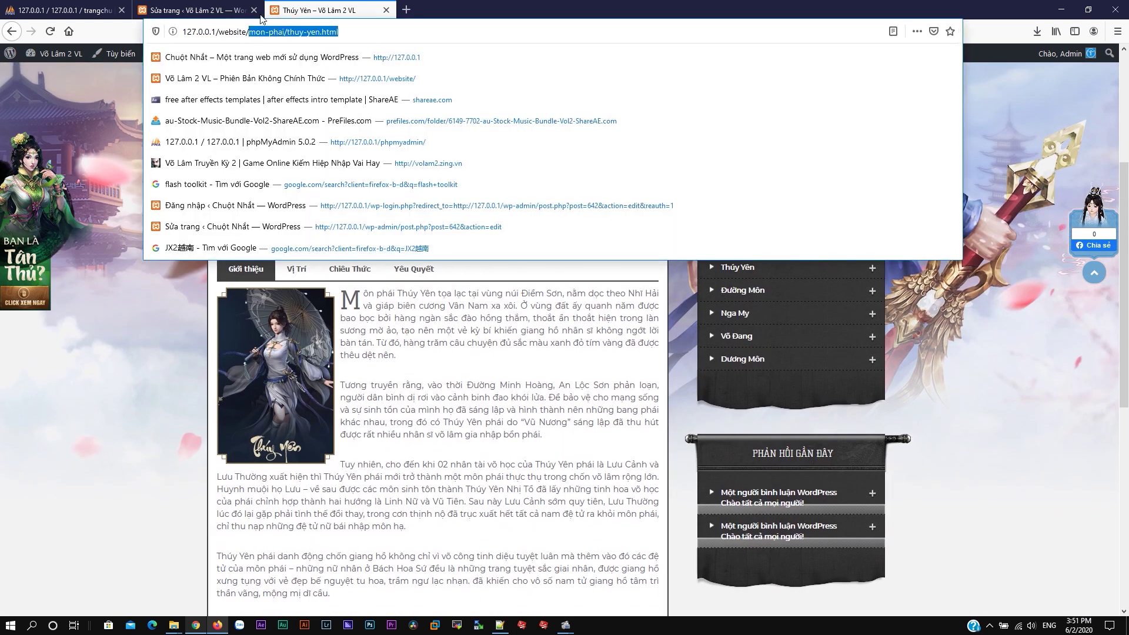
Step: Paste mon-phai/thuy-yen.html into Link Môn Phái Thúy Yên and close the widget
click(259, 16)
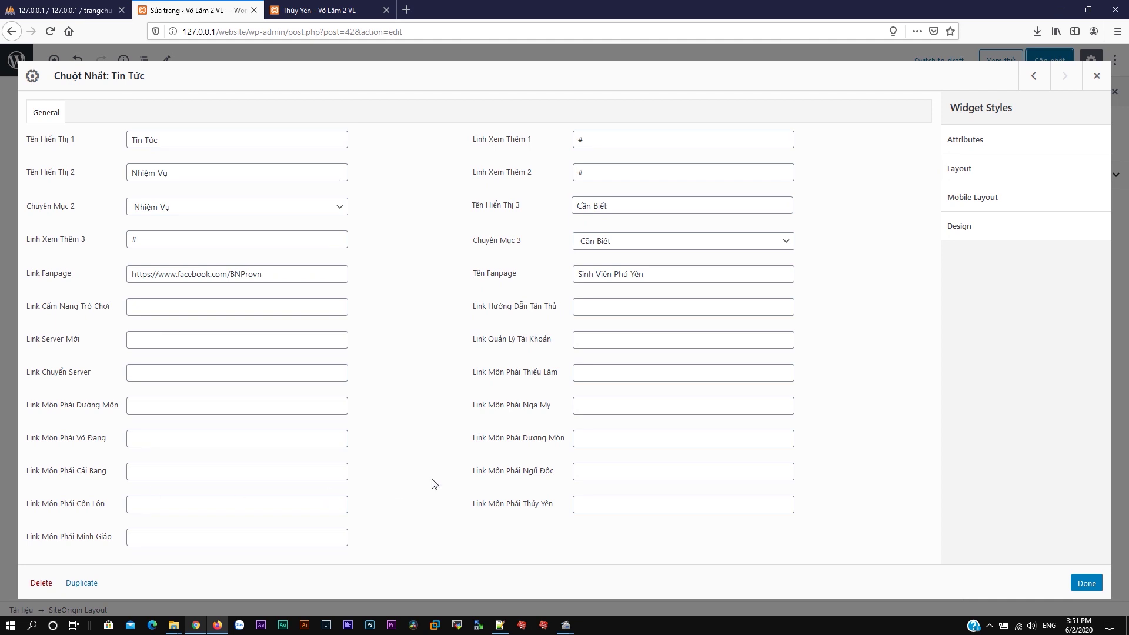
click(577, 502)
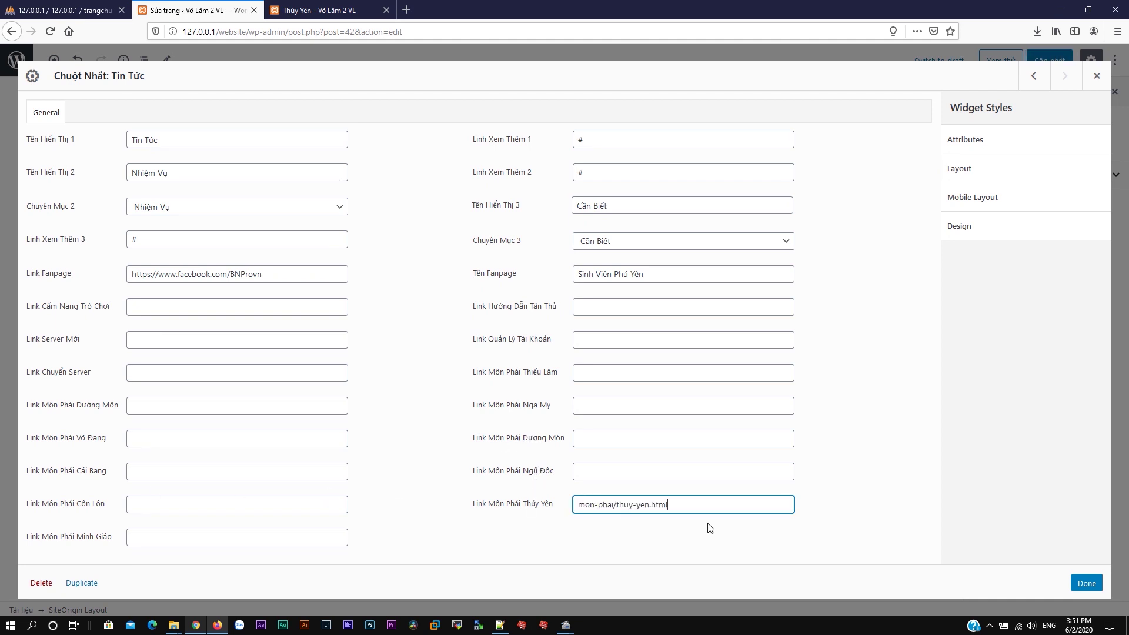
click(1086, 583)
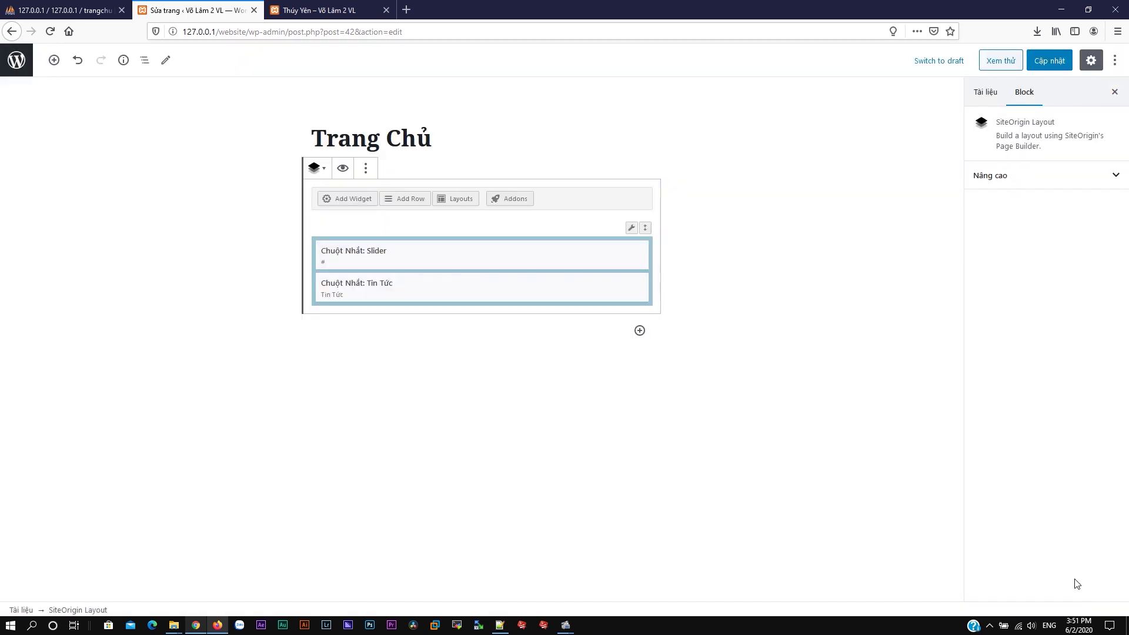
Step: Update the home page and confirm the THÚY YÊN class tab on the live homepage links to the article
click(1035, 61)
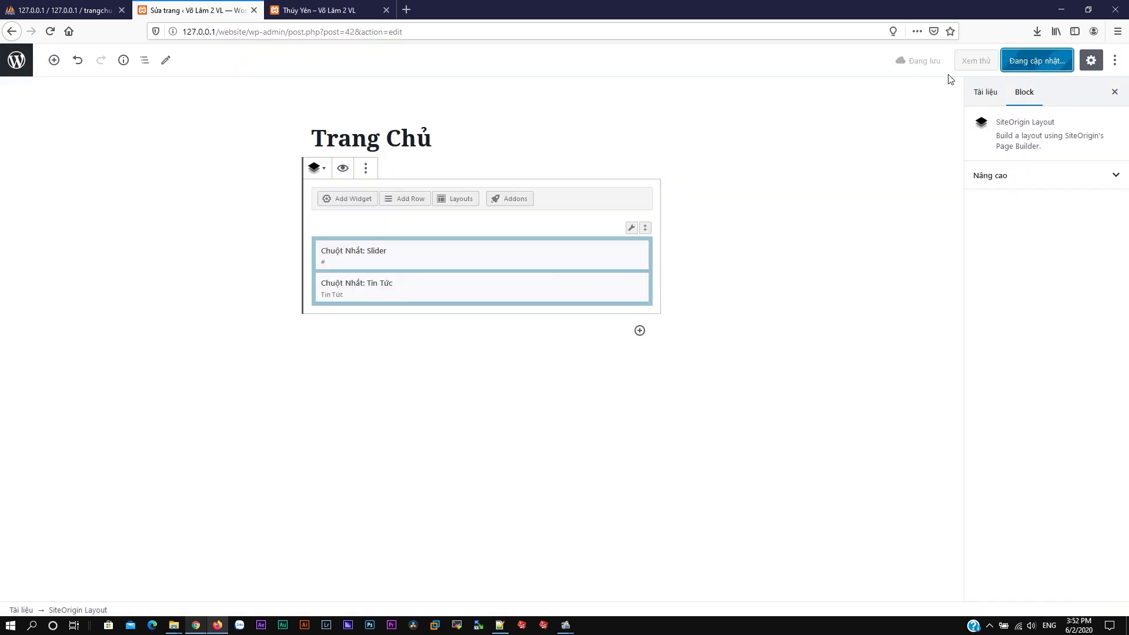
click(329, 10)
scroll(617, 89, up, 4)
click(800, 84)
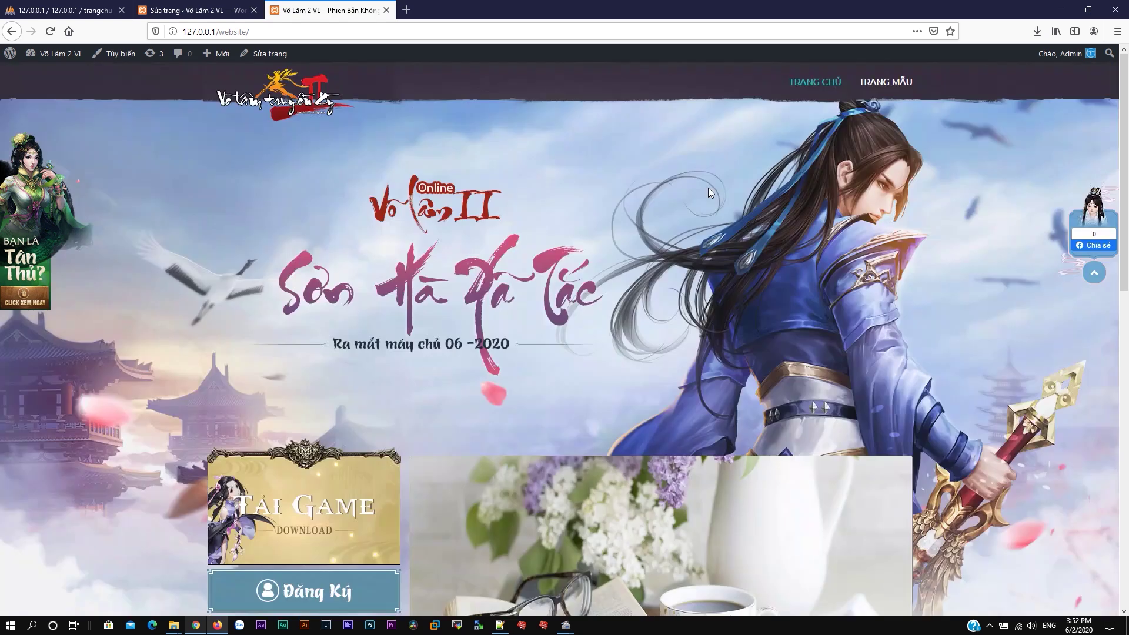
scroll(708, 189, down, 12)
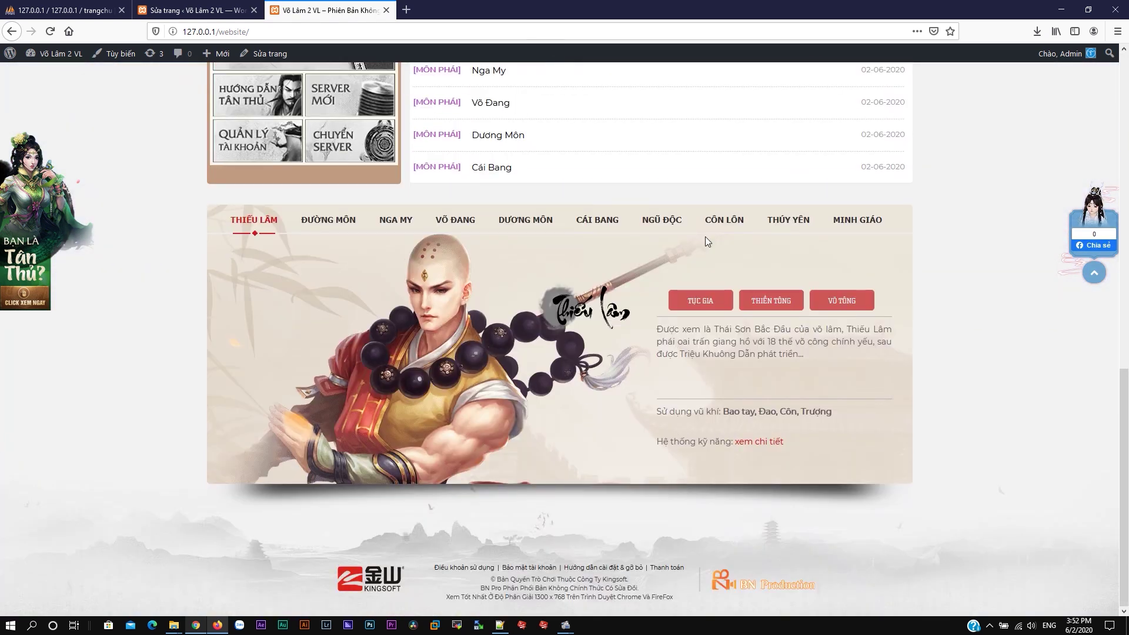
click(819, 234)
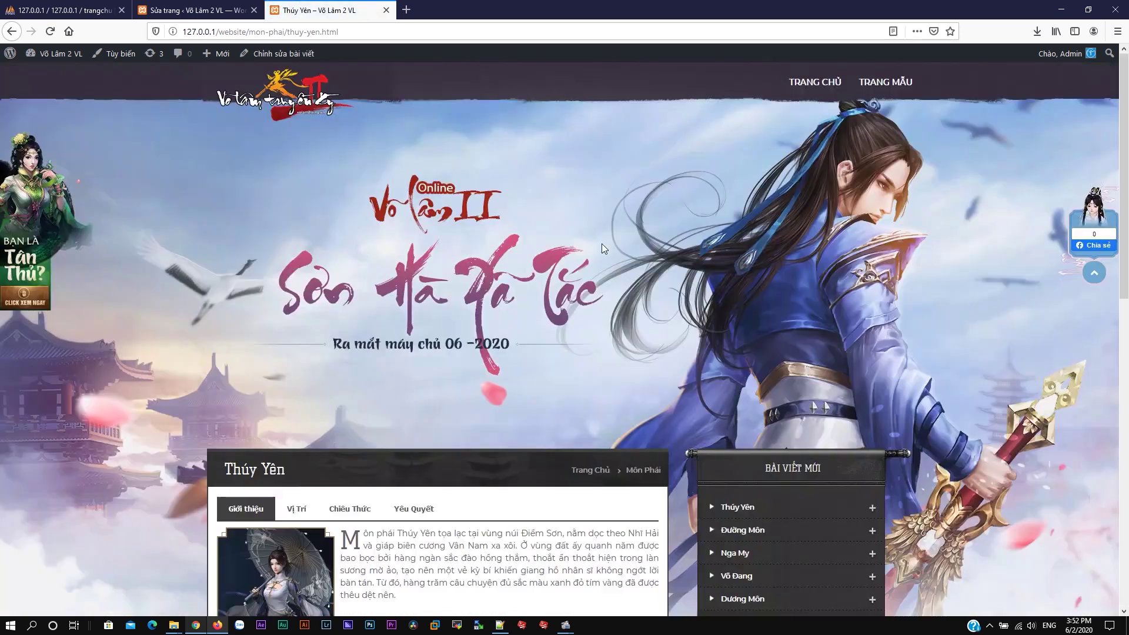
scroll(601, 256, down, 5)
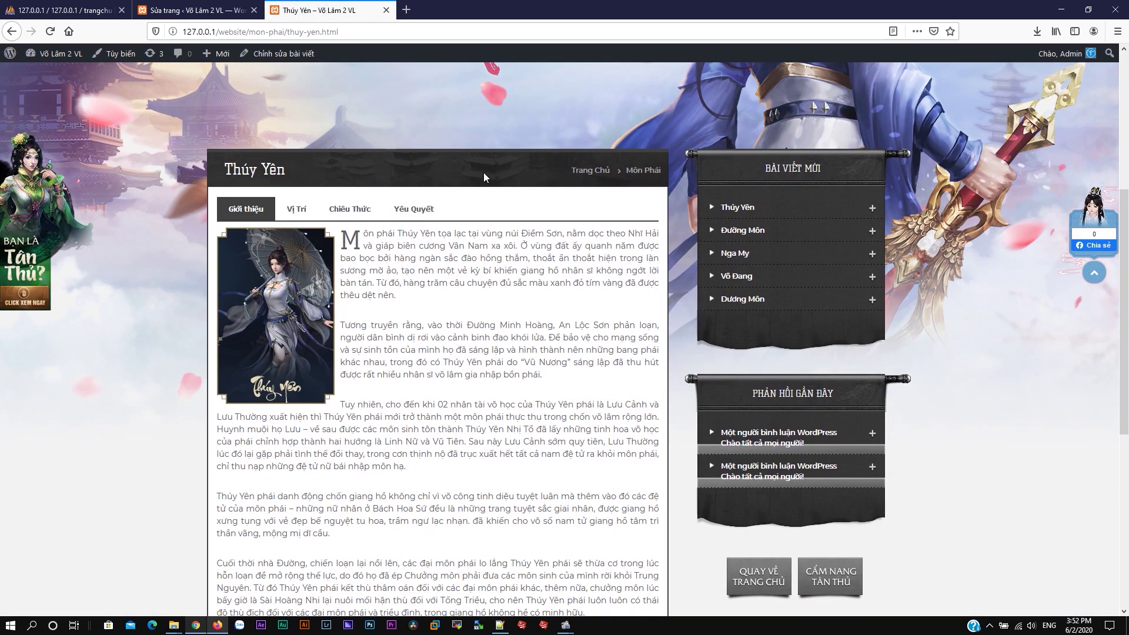
scroll(483, 172, up, 4)
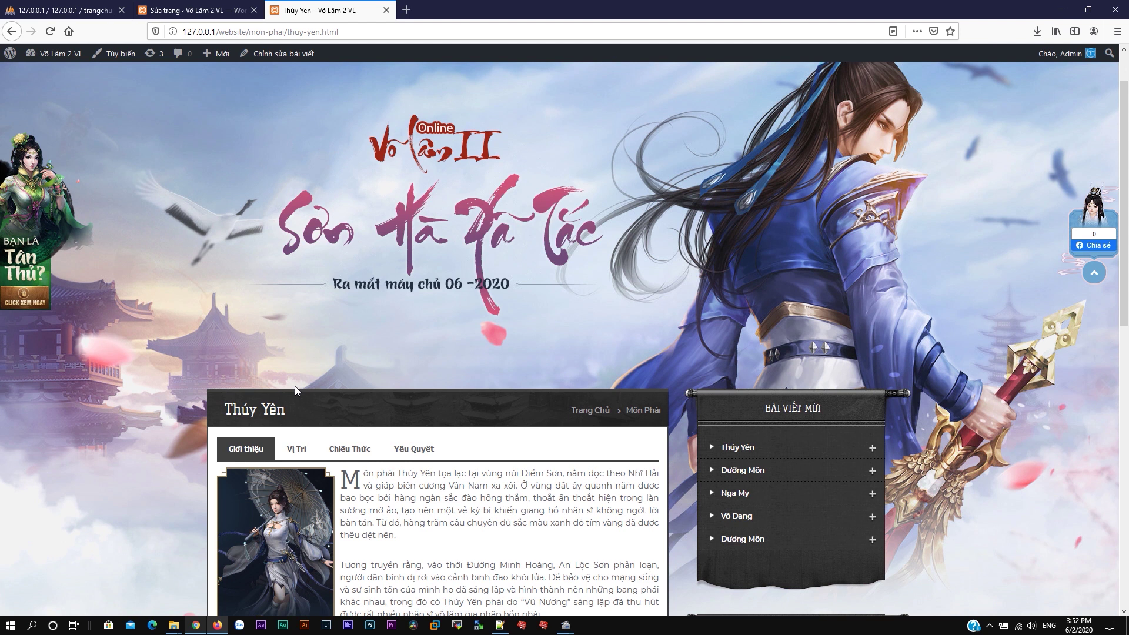
scroll(521, 385, up, 1)
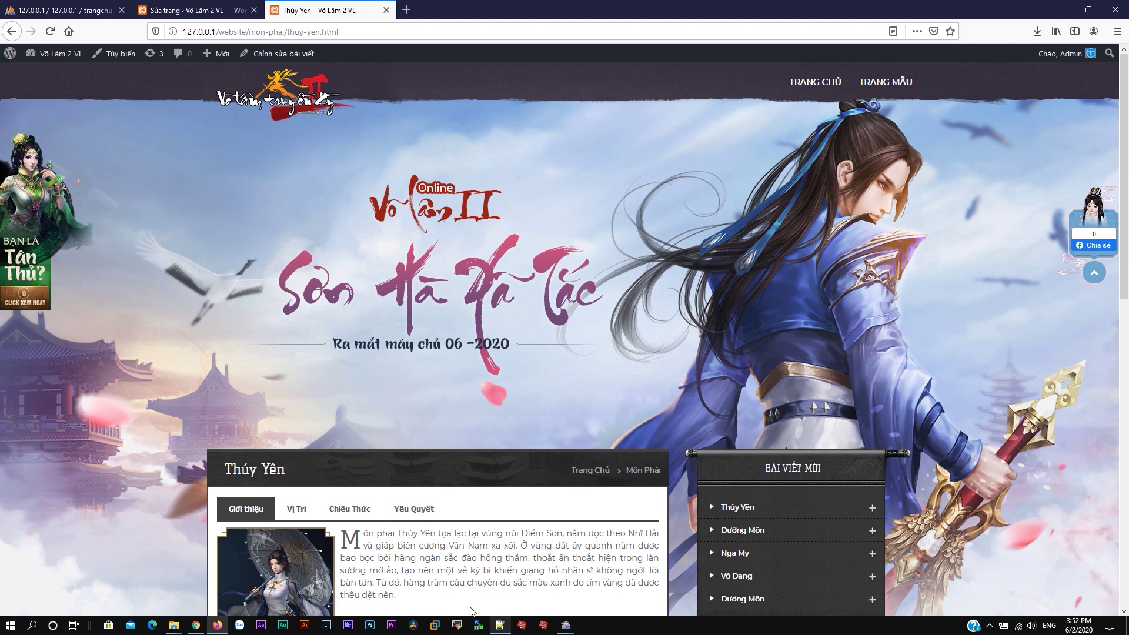
click(1061, 9)
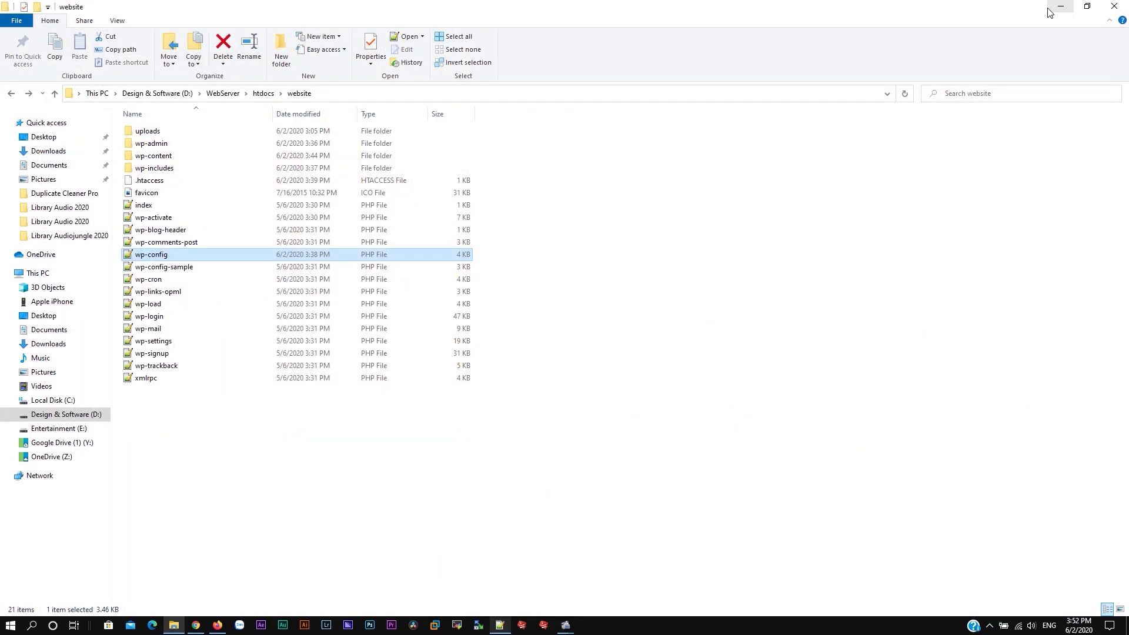
Step: Open Theme VLTK2 > demo > Sự Kiện Đang Diễn Ra in Notepad, select all its HTML, and return to Firefox
click(1060, 7)
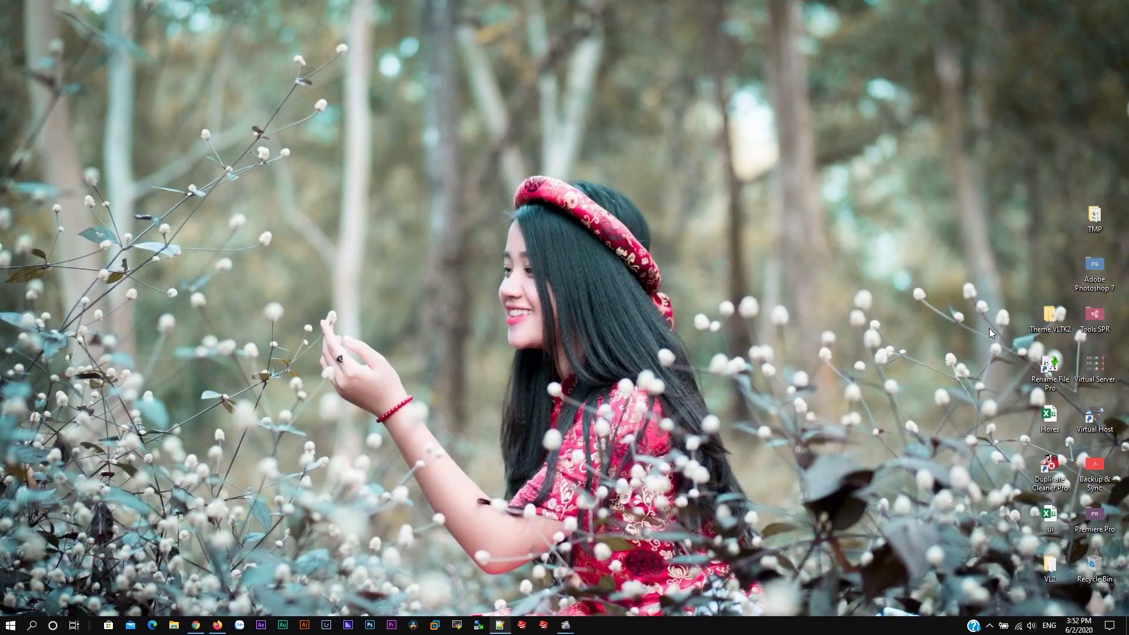
double_click(1050, 318)
double_click(158, 132)
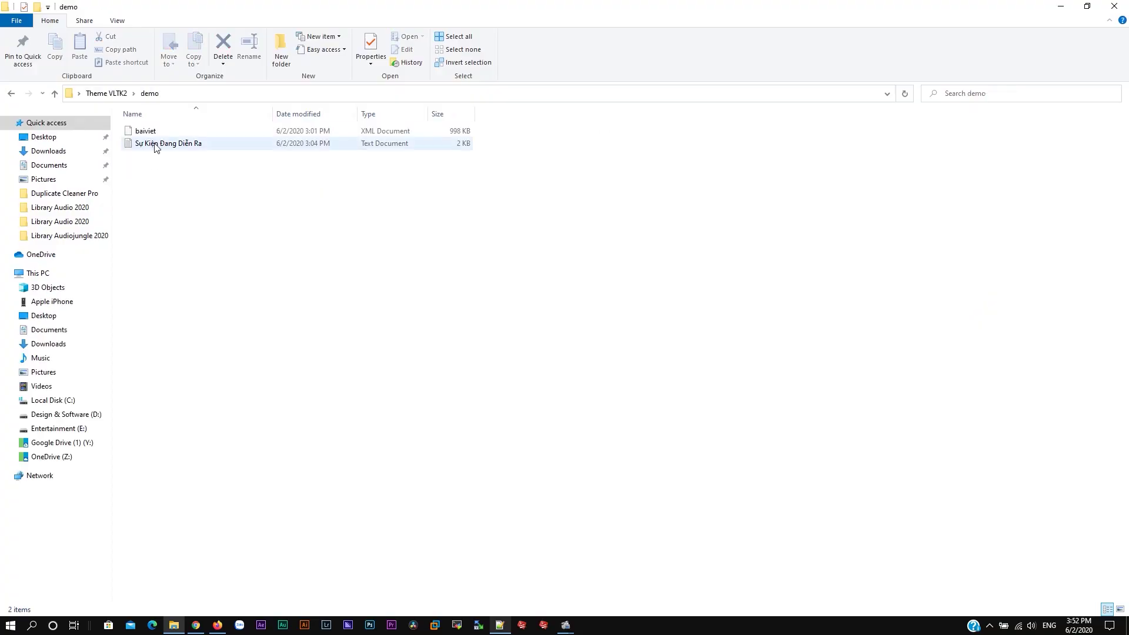
double_click(156, 147)
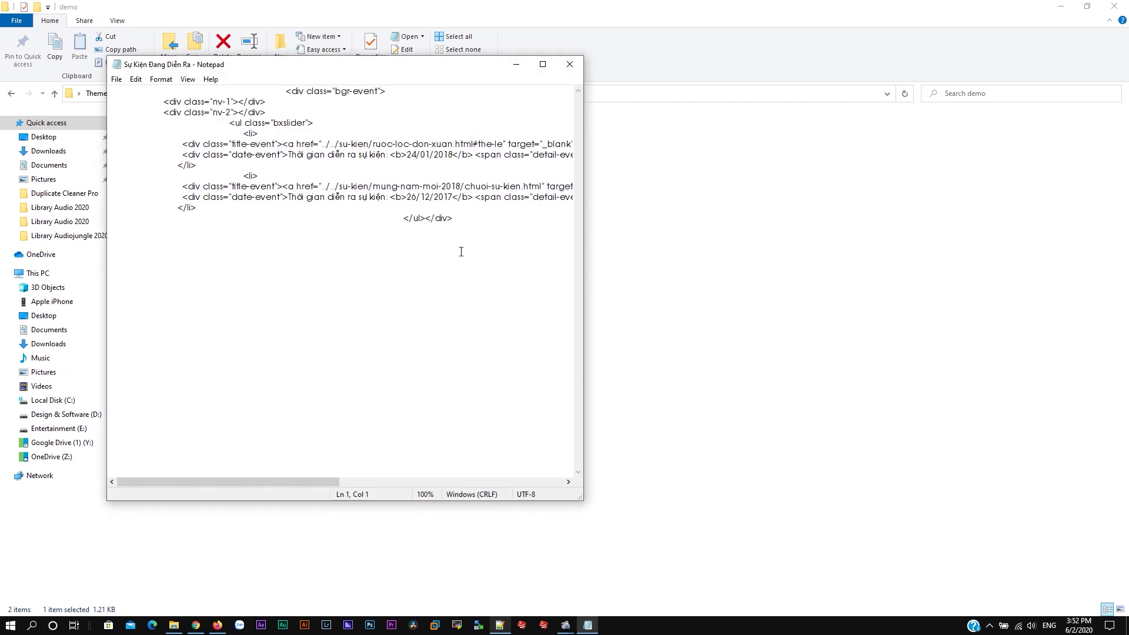
drag(583, 145, 858, 157)
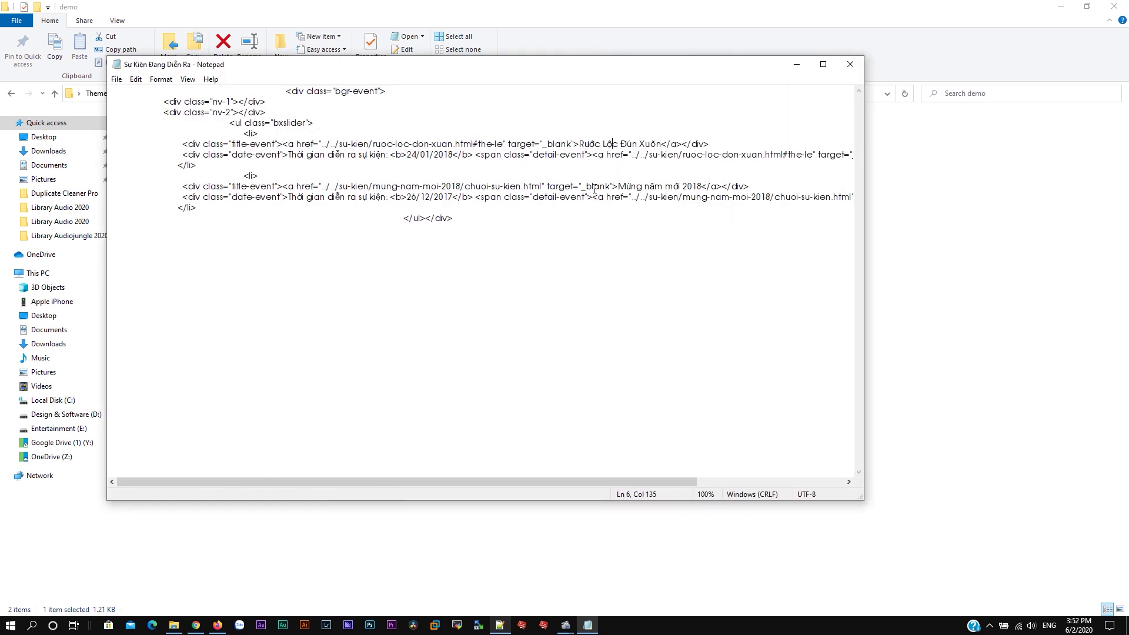
key(ctrl+a)
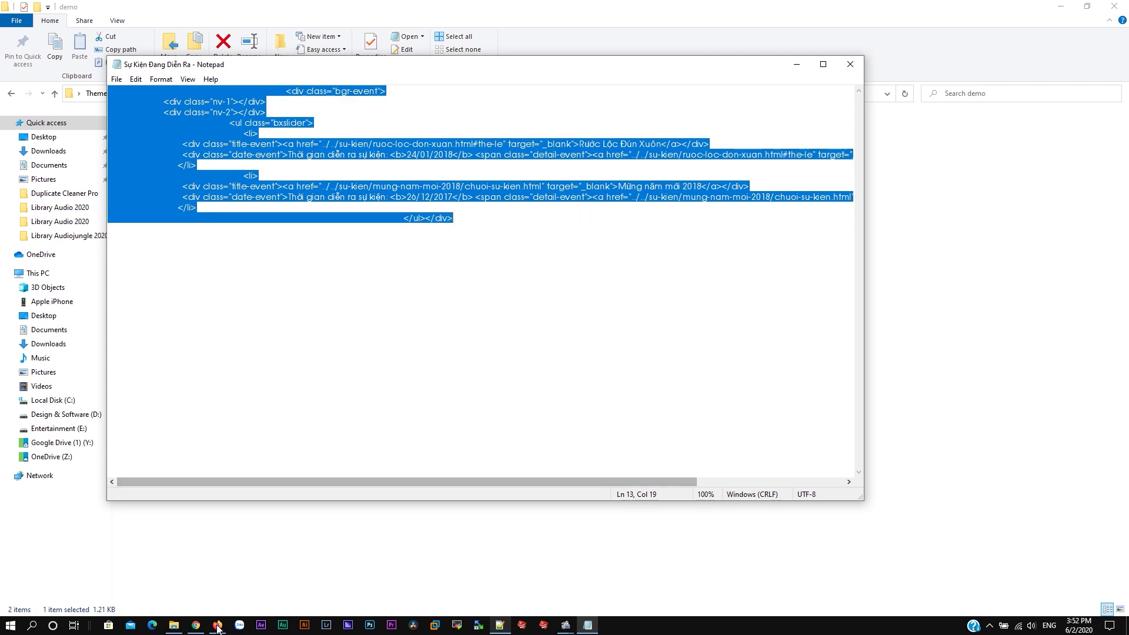
click(194, 627)
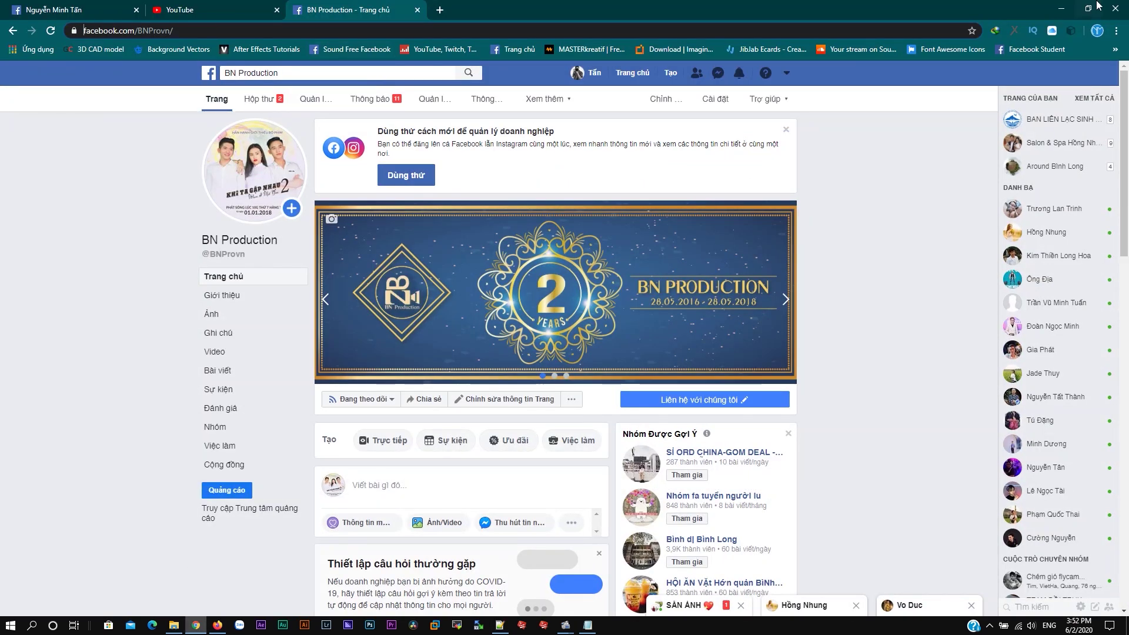
key(alt+Tab)
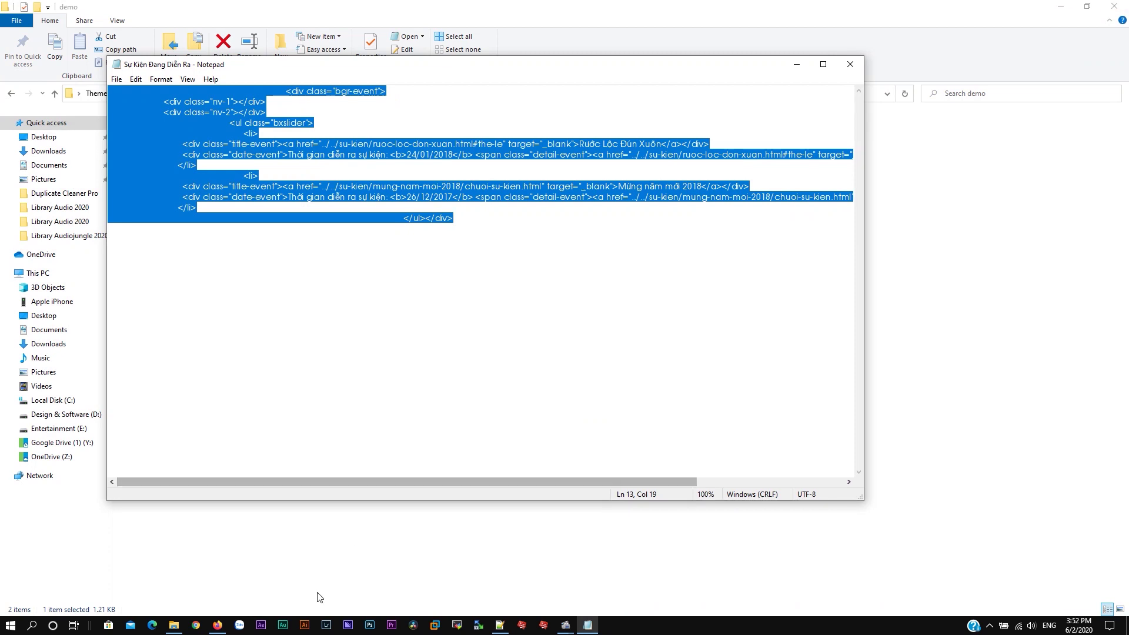
click(217, 626)
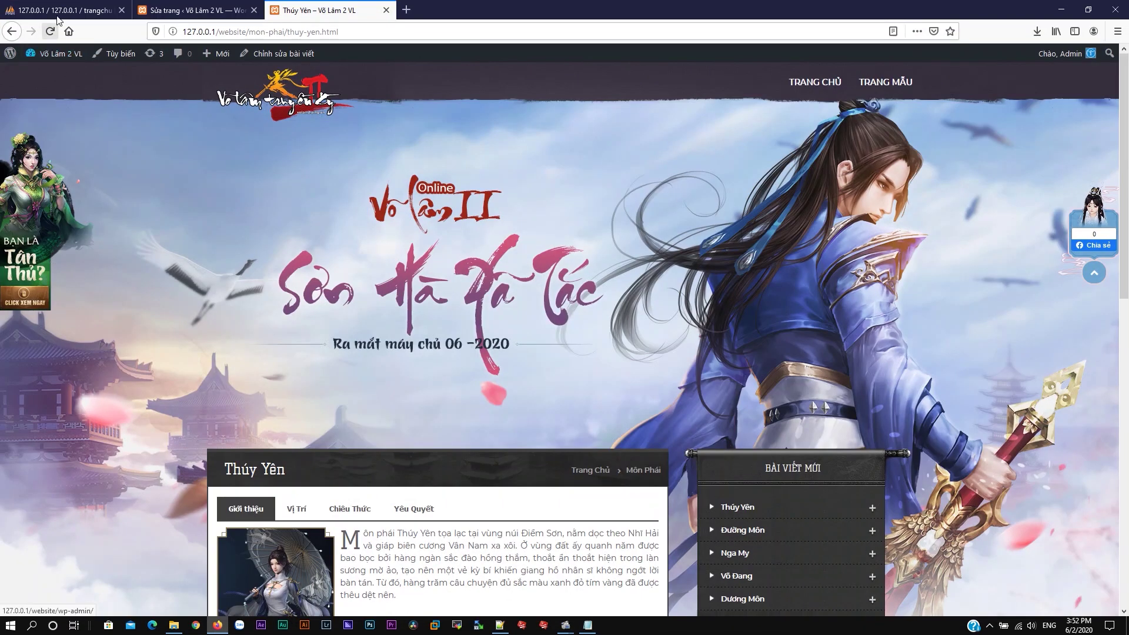
Step: Drag a Custom HTML widget into Evnet Open, paste the event-list markup into it, and save
click(59, 10)
click(168, 8)
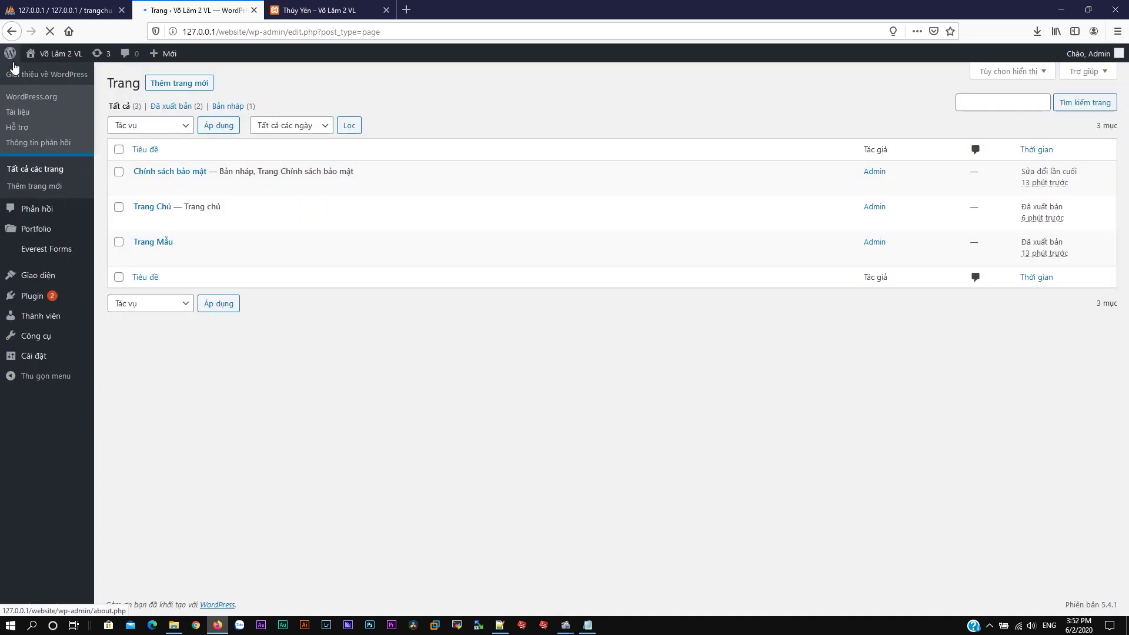
mouse_move(36, 283)
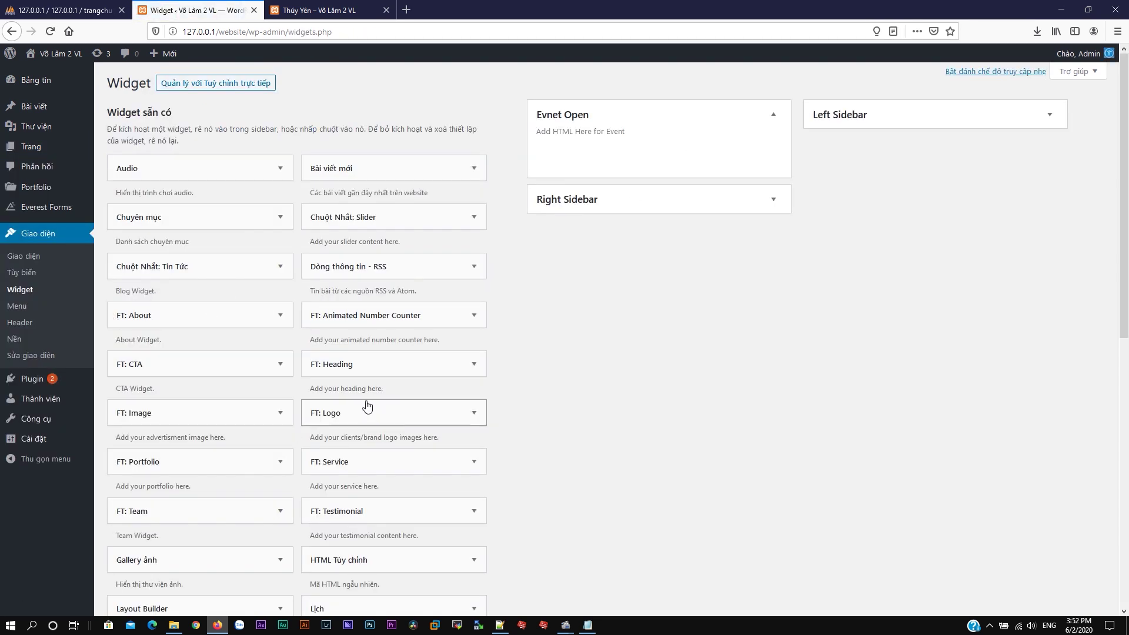
scroll(382, 447, down, 3)
drag(386, 442, 597, 150)
scroll(650, 169, up, 3)
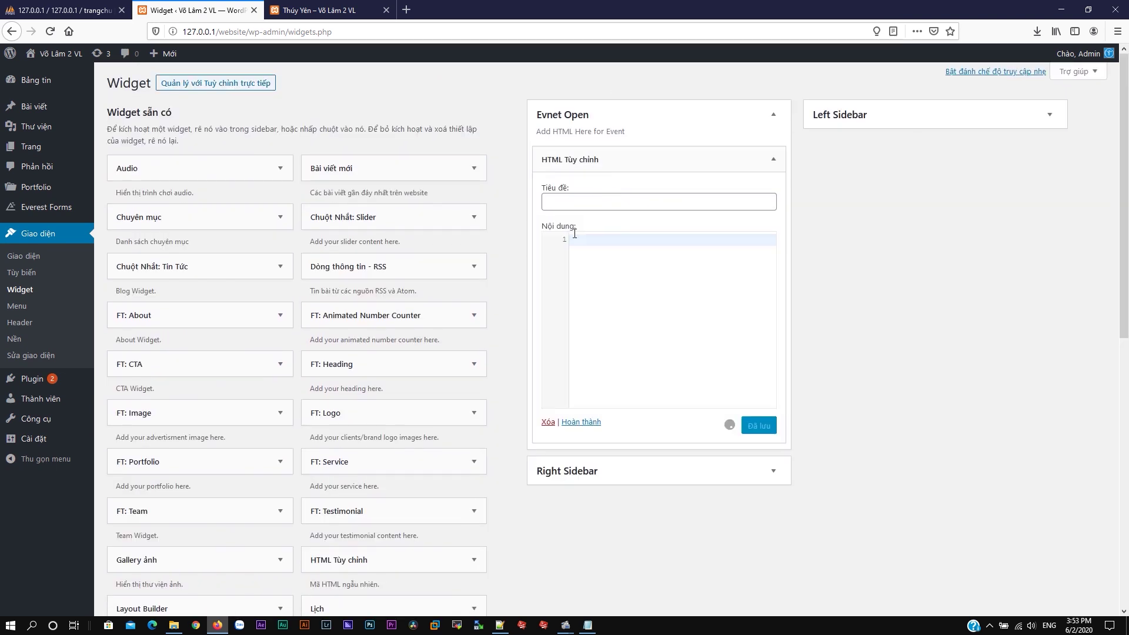
click(627, 319)
key(ctrl+v)
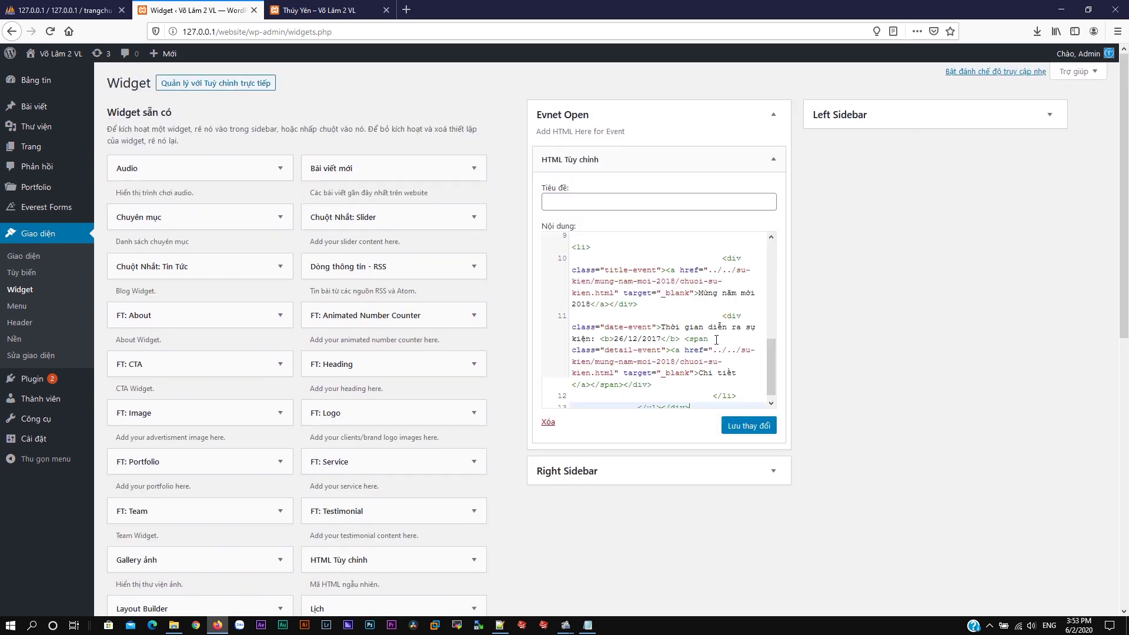
click(748, 425)
click(318, 10)
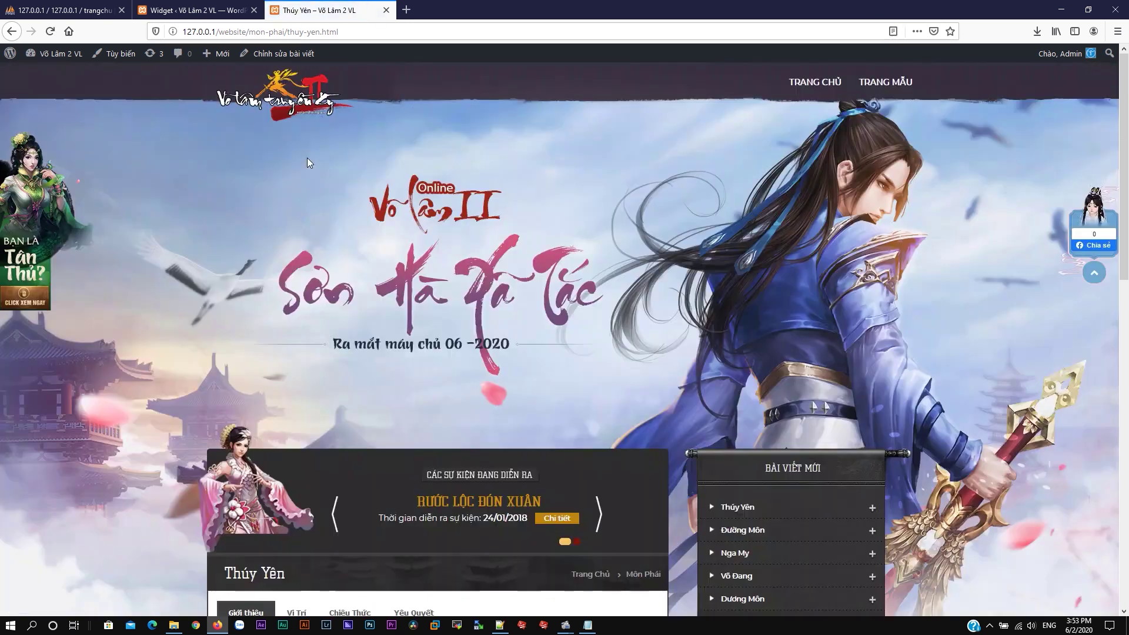
Step: Scroll the live Thúy Yên page to review the new events slider
scroll(358, 206, down, 3)
scroll(390, 256, up, 3)
scroll(391, 252, down, 8)
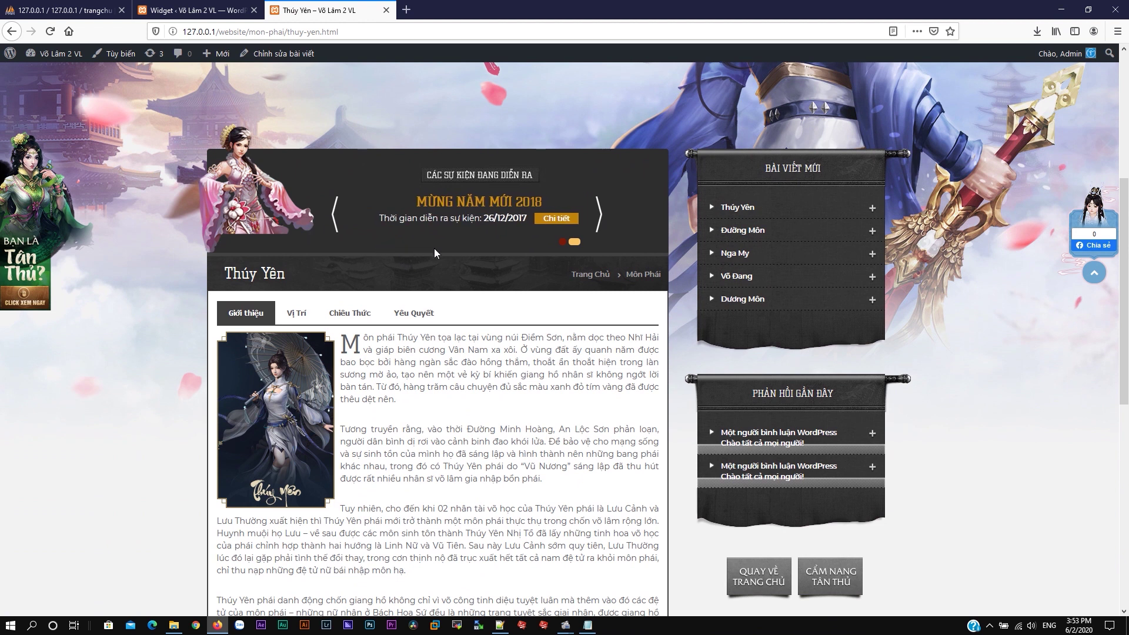
scroll(532, 275, down, 1)
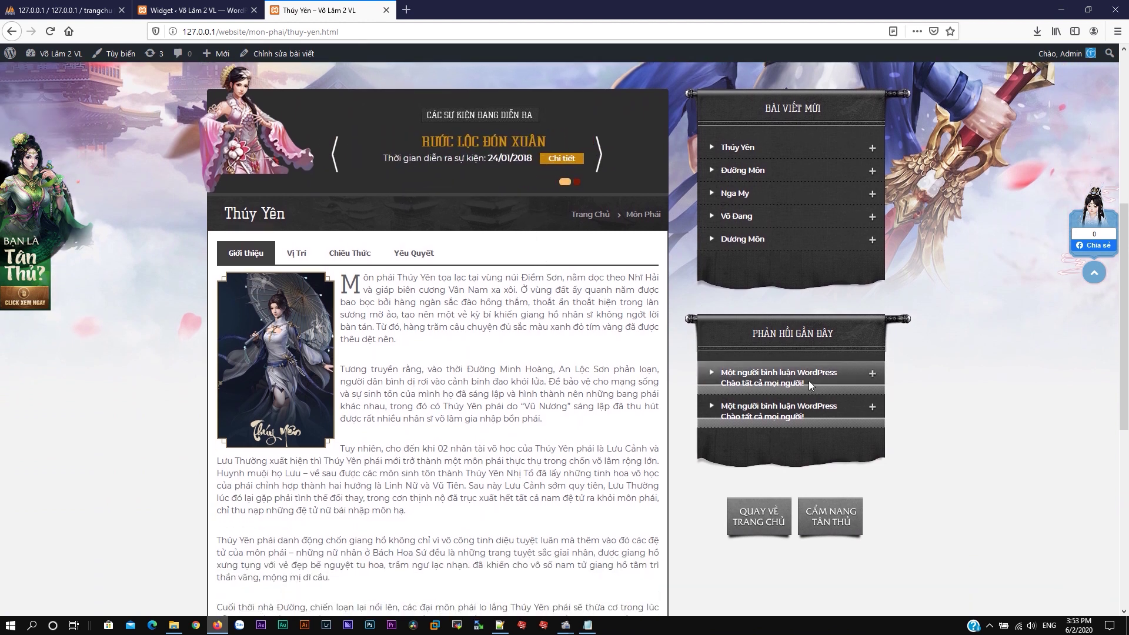
Step: Add the Chuyên mục widget to the Right Sidebar under Bài viết mới
click(185, 11)
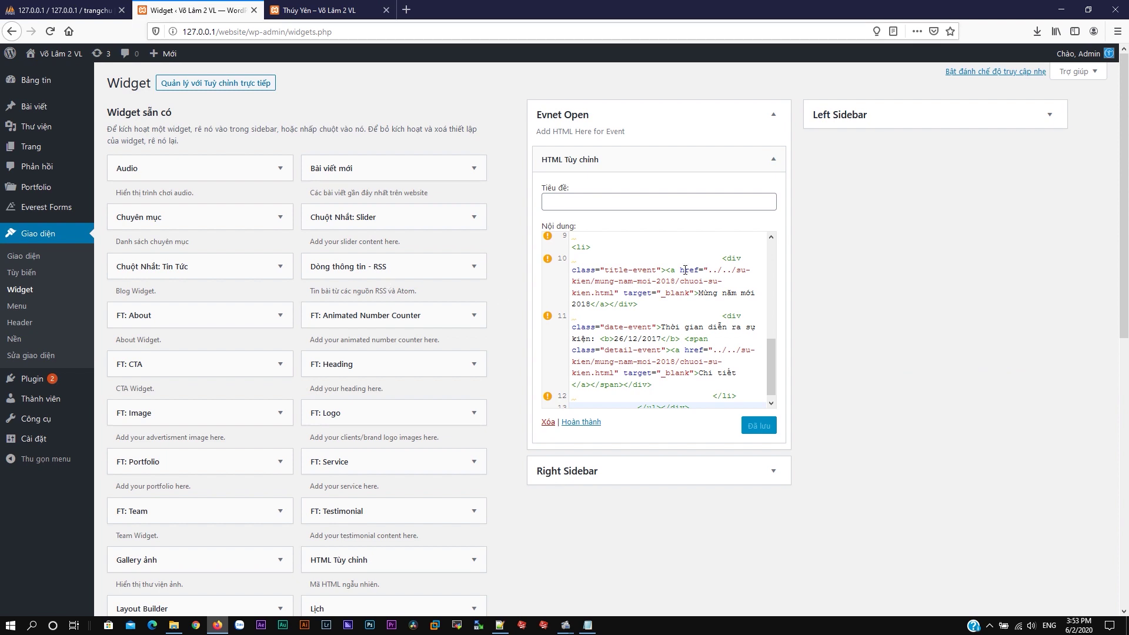
click(773, 159)
click(772, 200)
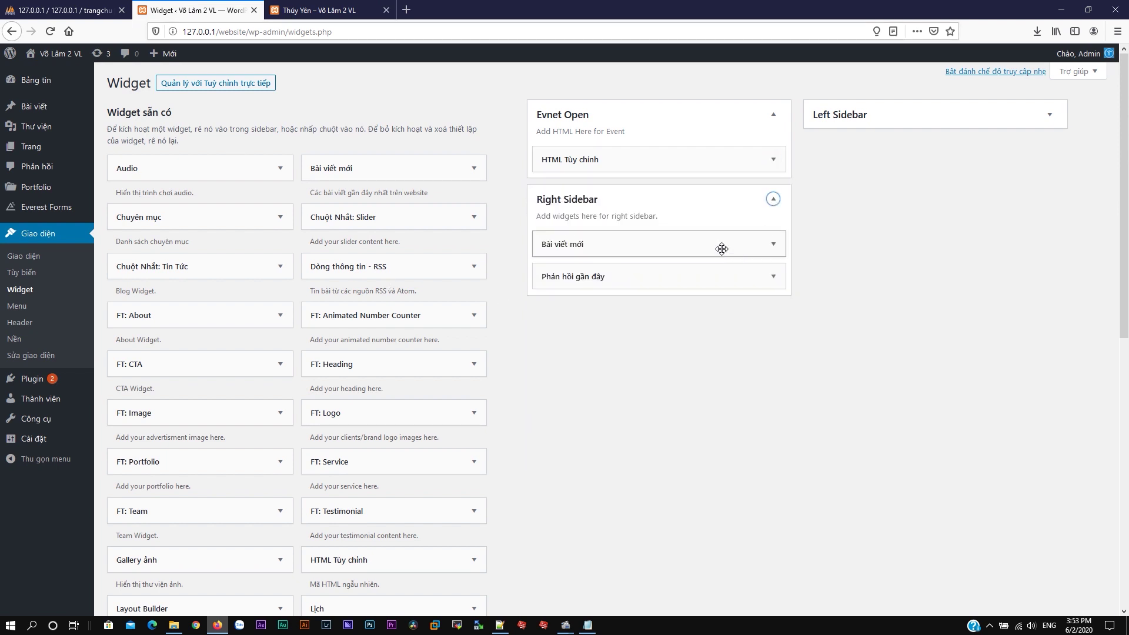
click(773, 276)
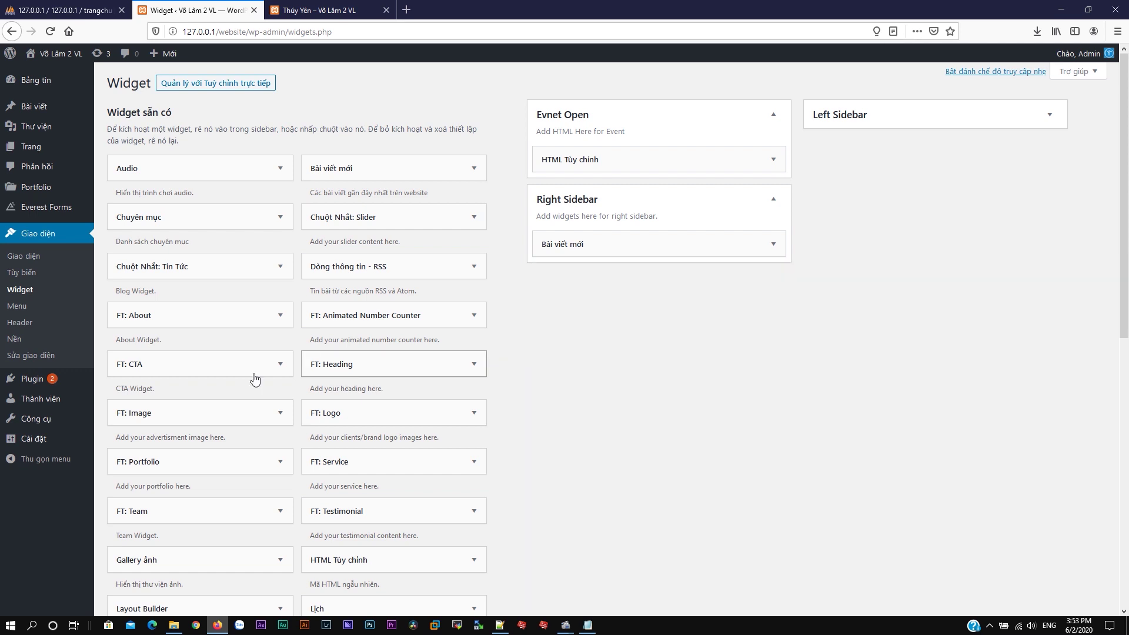
drag(271, 227, 652, 273)
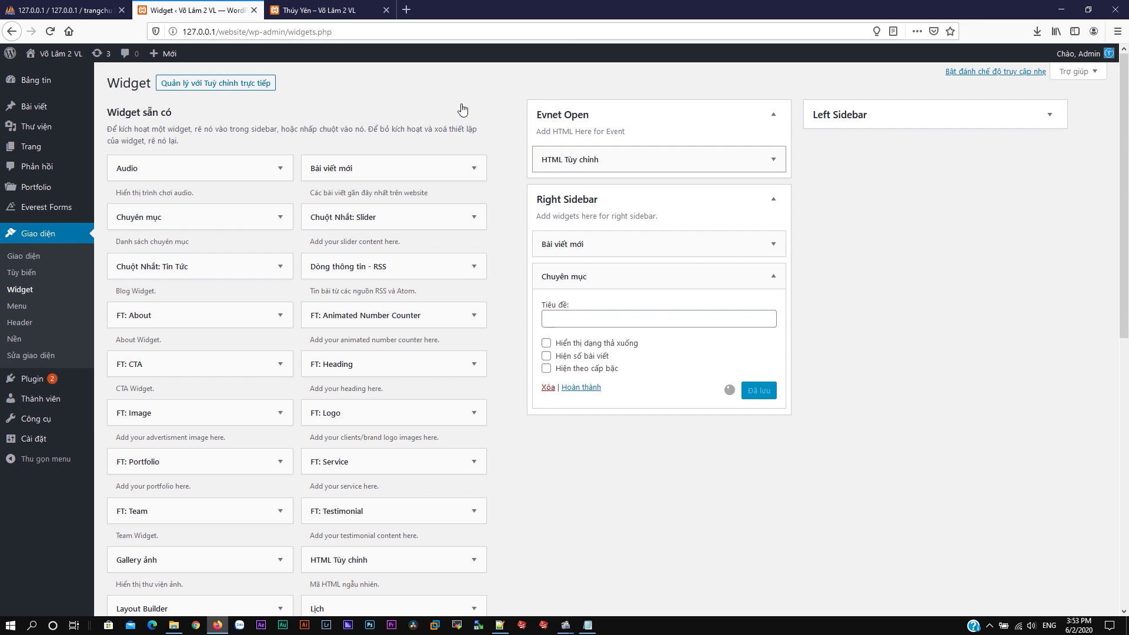
Step: Reload the Thúy Yên page to confirm the category list appears in the sidebar
click(321, 10)
click(50, 32)
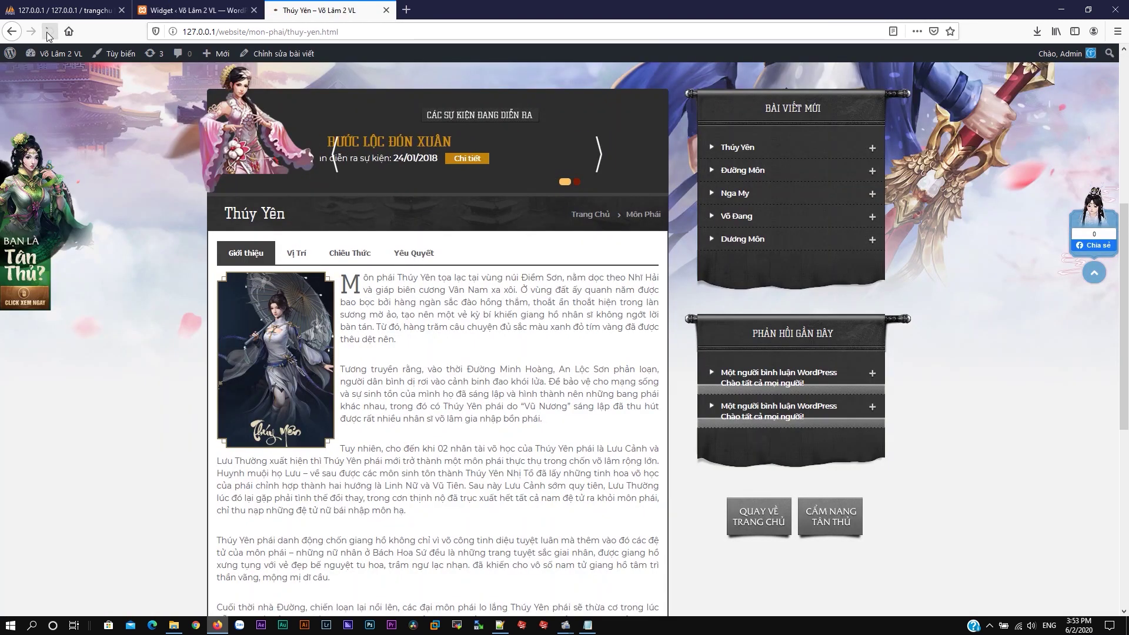
scroll(646, 276, down, 1)
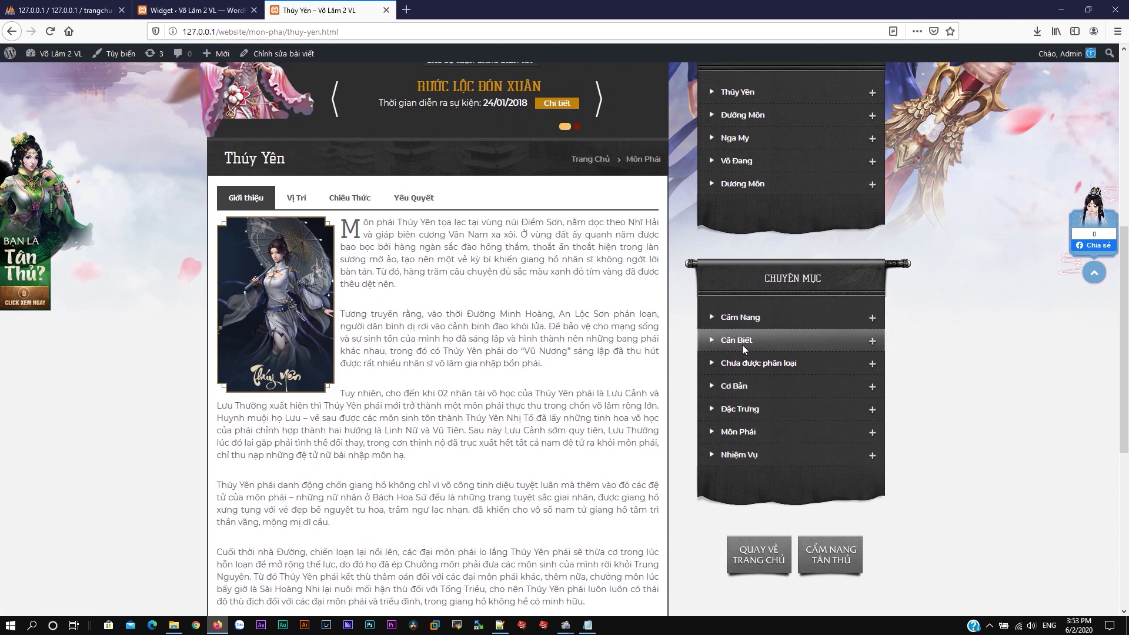
scroll(646, 329, up, 6)
scroll(802, 125, up, 2)
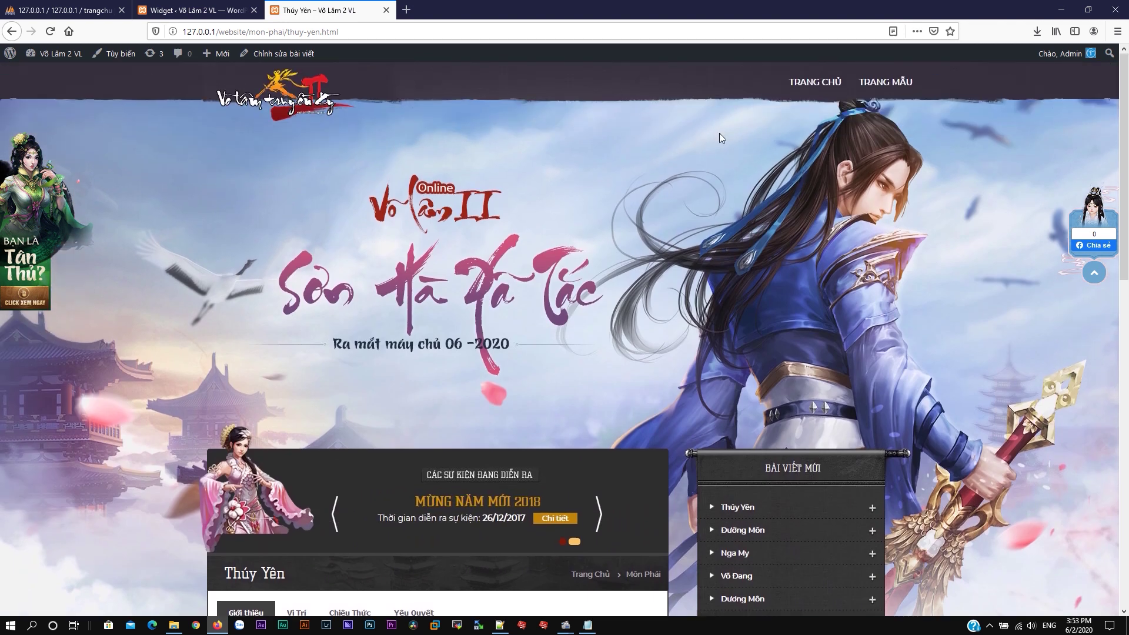
click(194, 10)
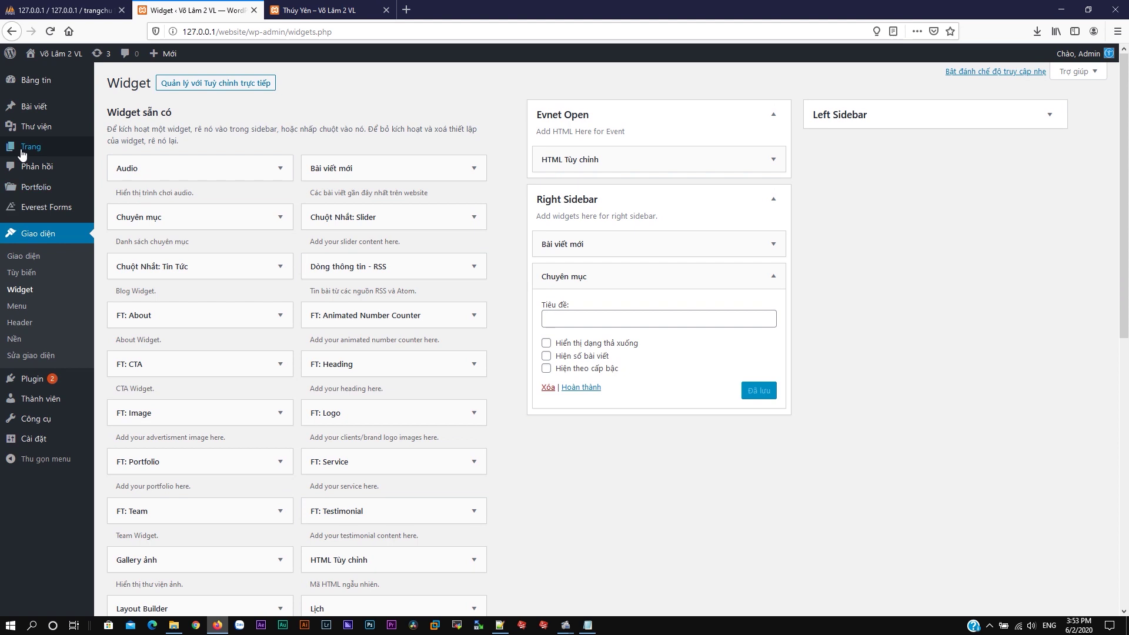
Step: Create and publish a block-editor page titled Tin Tức, then go to Reading settings
mouse_move(27, 152)
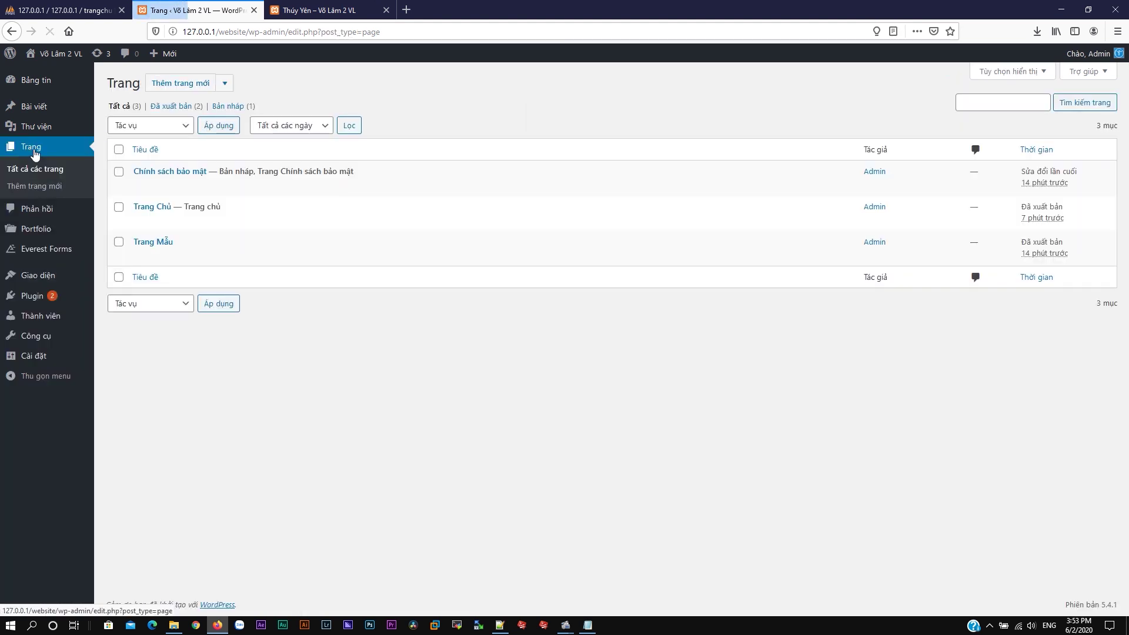
click(225, 83)
click(219, 120)
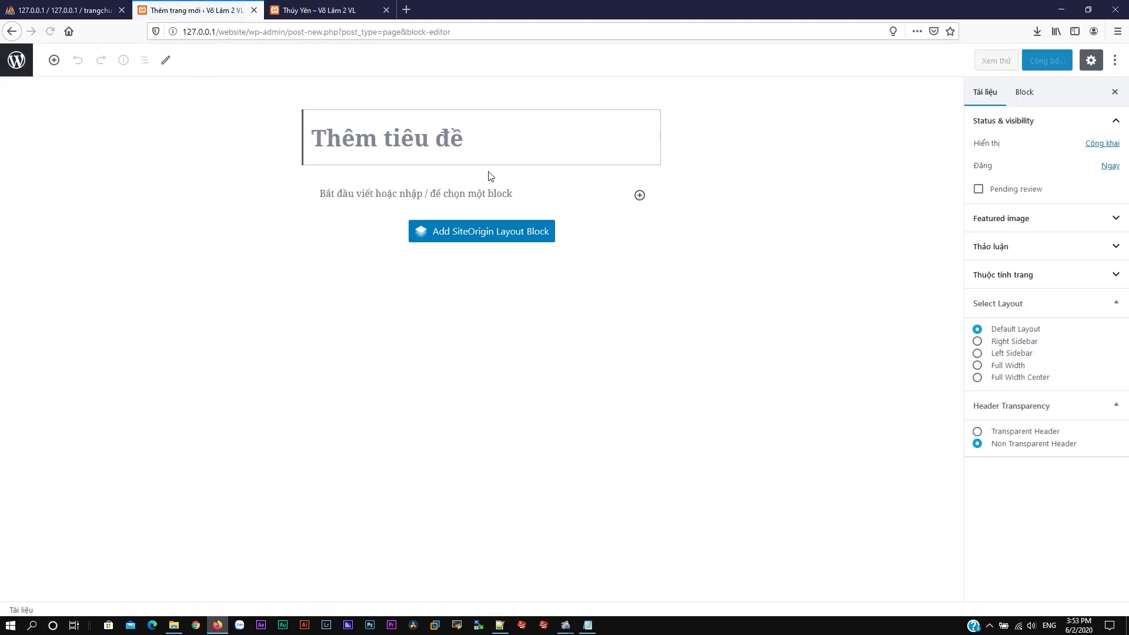
text(Tin Tức)
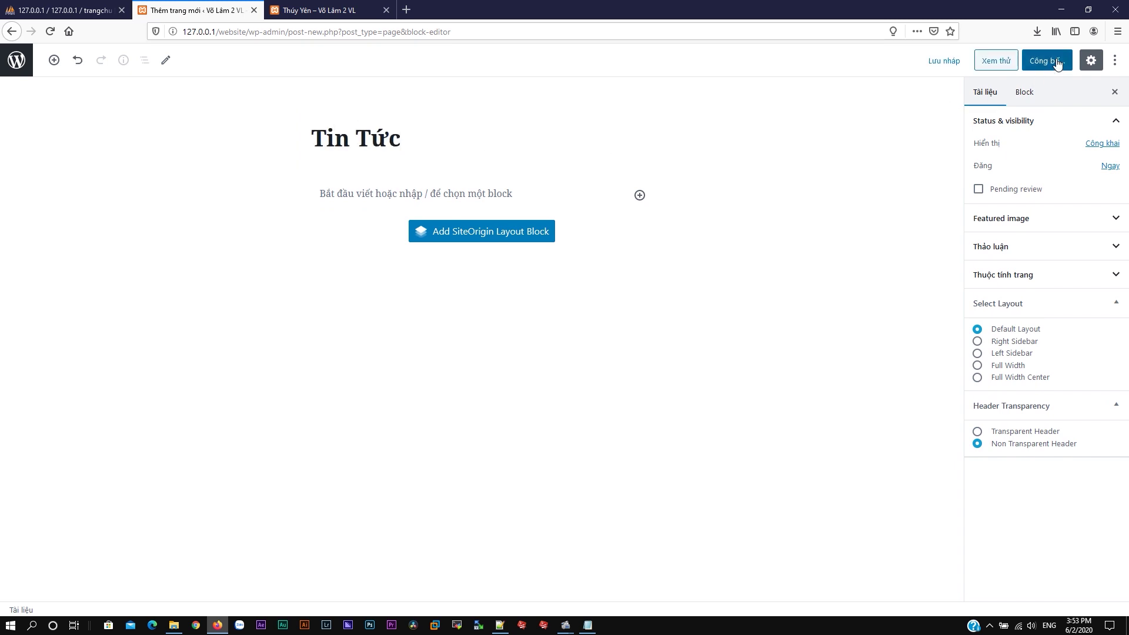
click(1050, 61)
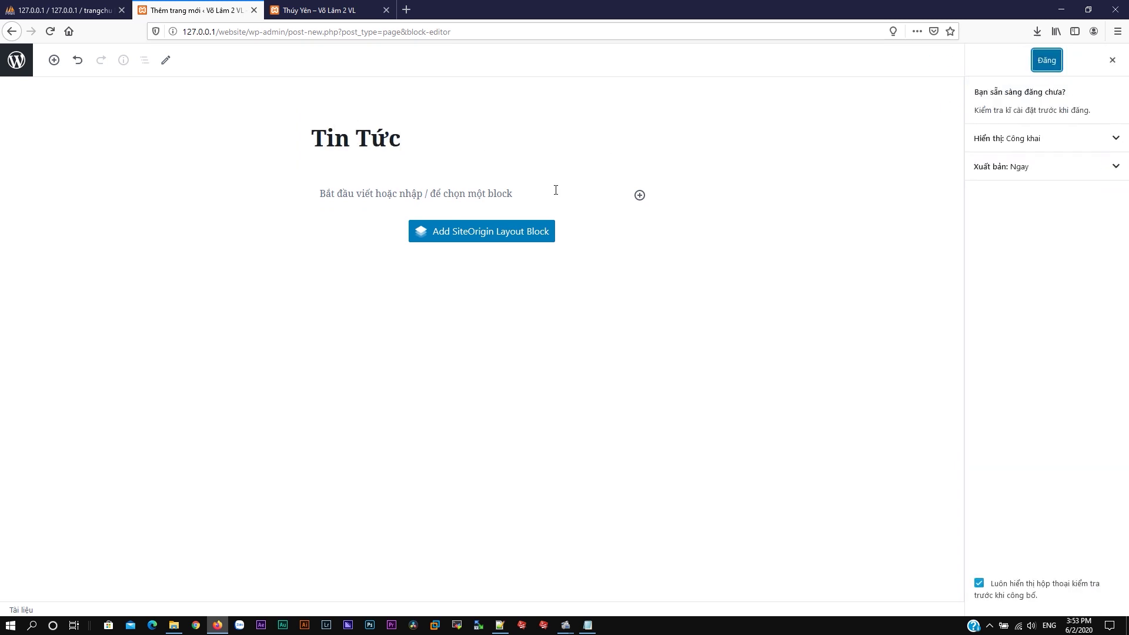
click(1041, 60)
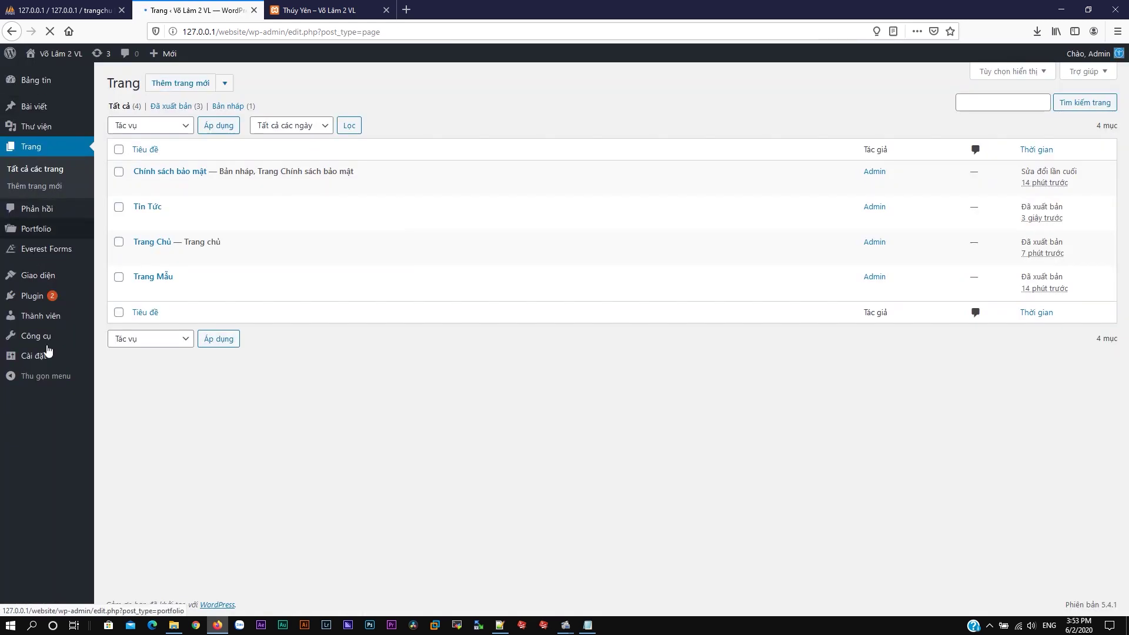
mouse_move(22, 362)
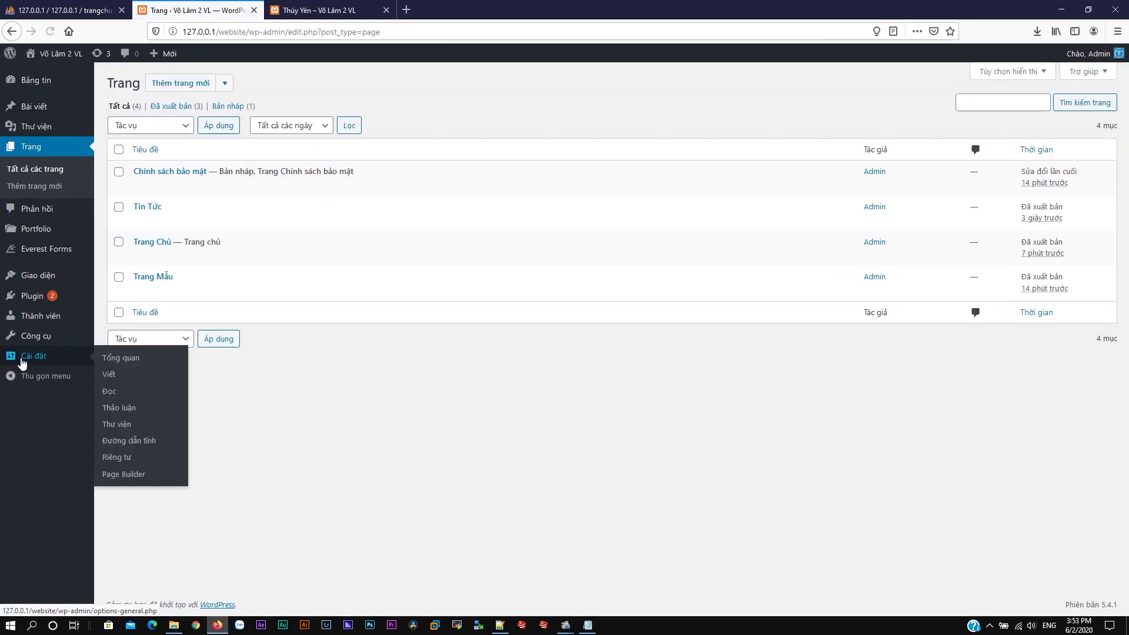
click(106, 394)
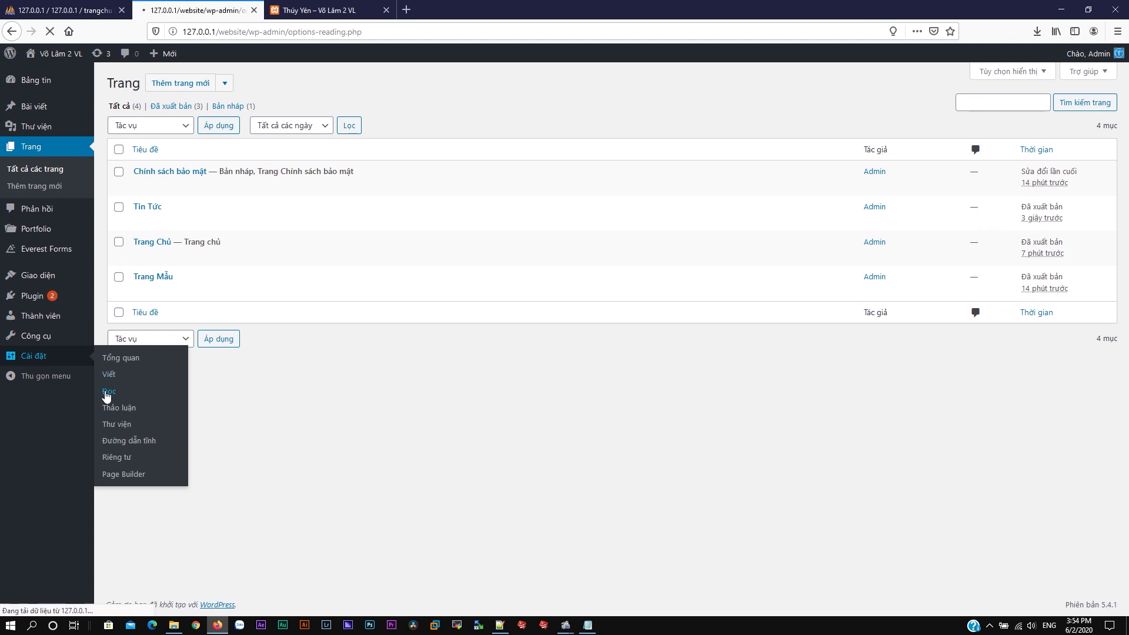
Step: Set the Posts page to Tin Tức, save, and open TIN TỨC on the reloaded live site
click(337, 196)
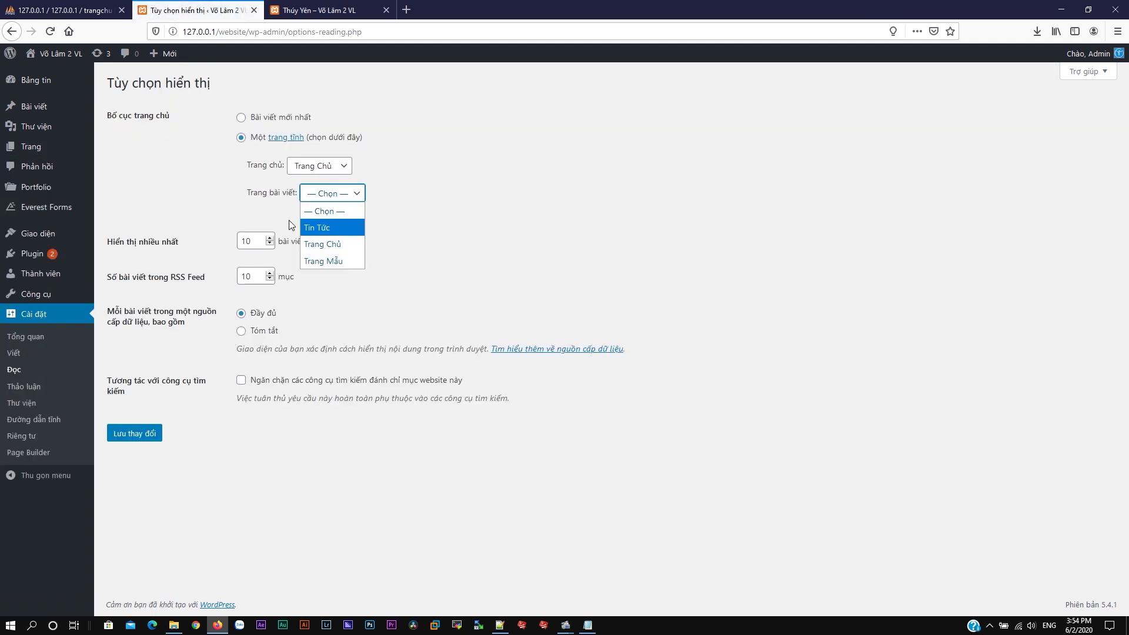
click(334, 232)
click(151, 434)
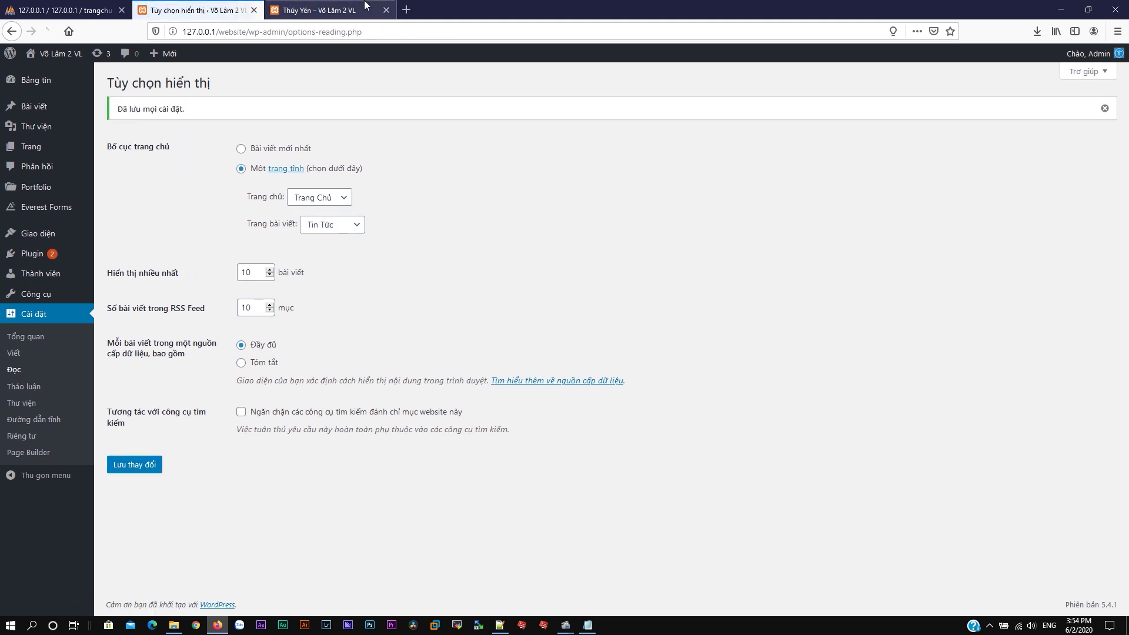
click(318, 10)
click(50, 32)
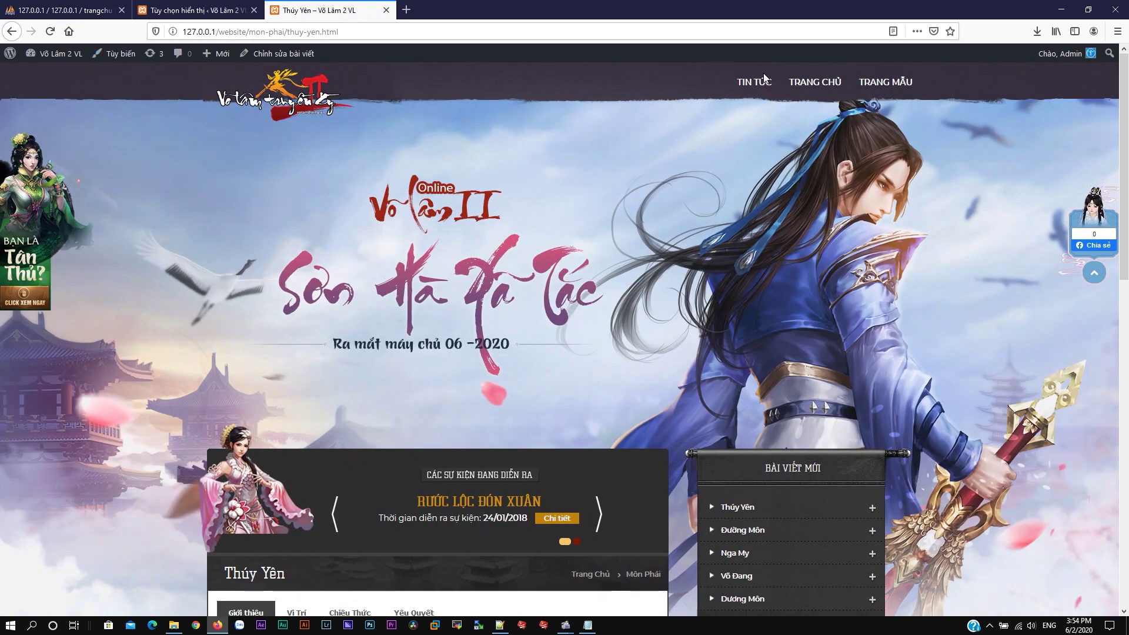
click(754, 83)
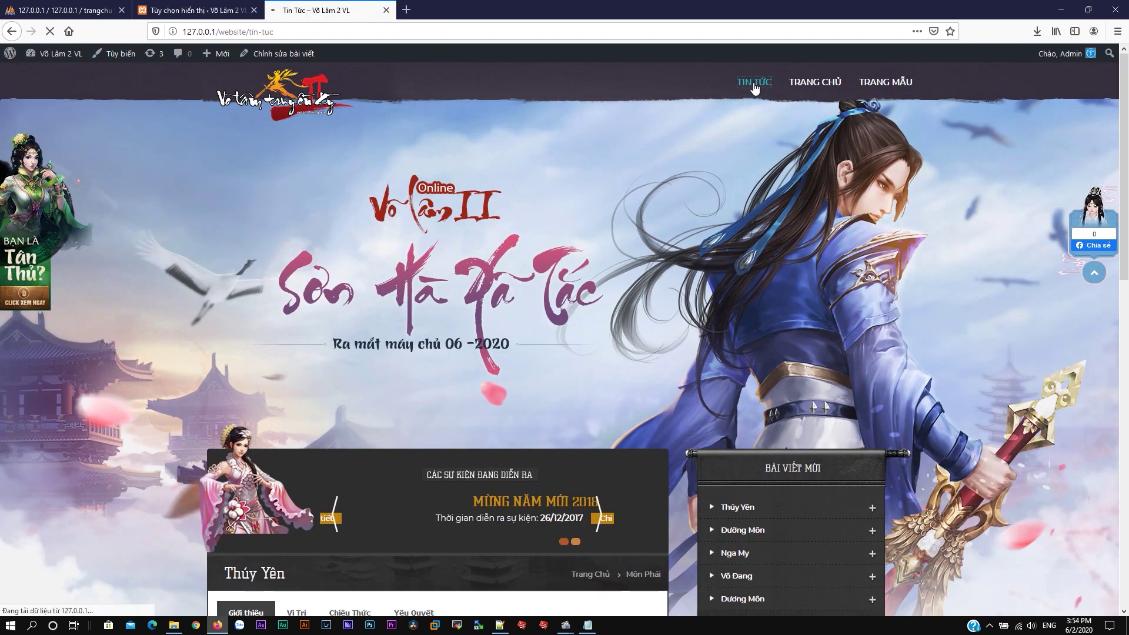
Step: Browse to page 2 of the Tin Tức news list
scroll(552, 278, down, 5)
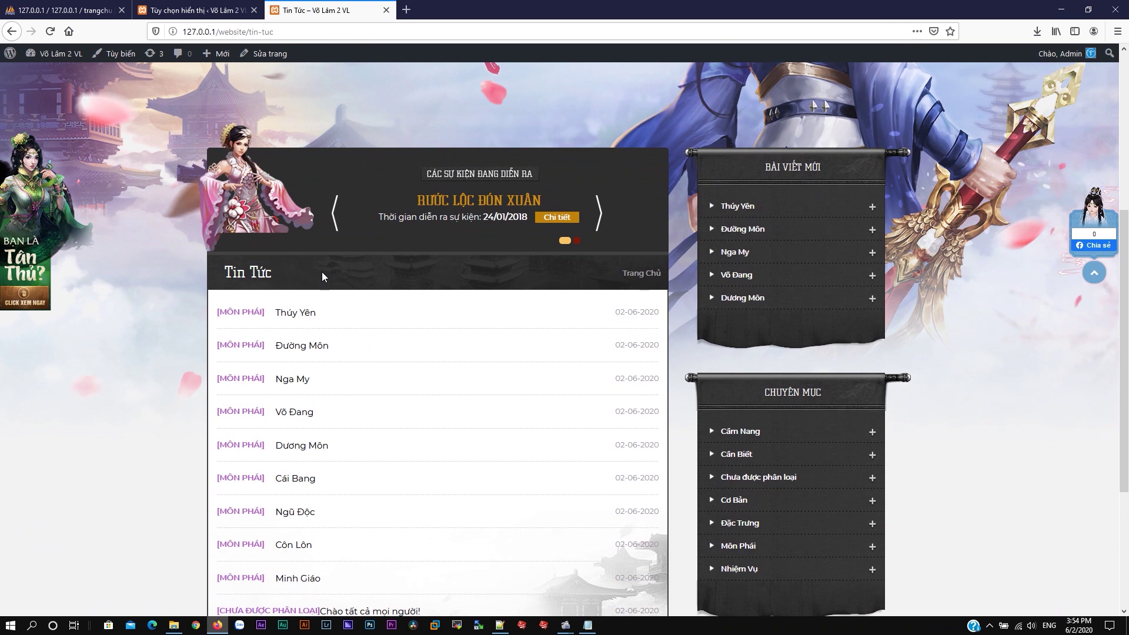
scroll(312, 277, down, 4)
scroll(394, 302, up, 2)
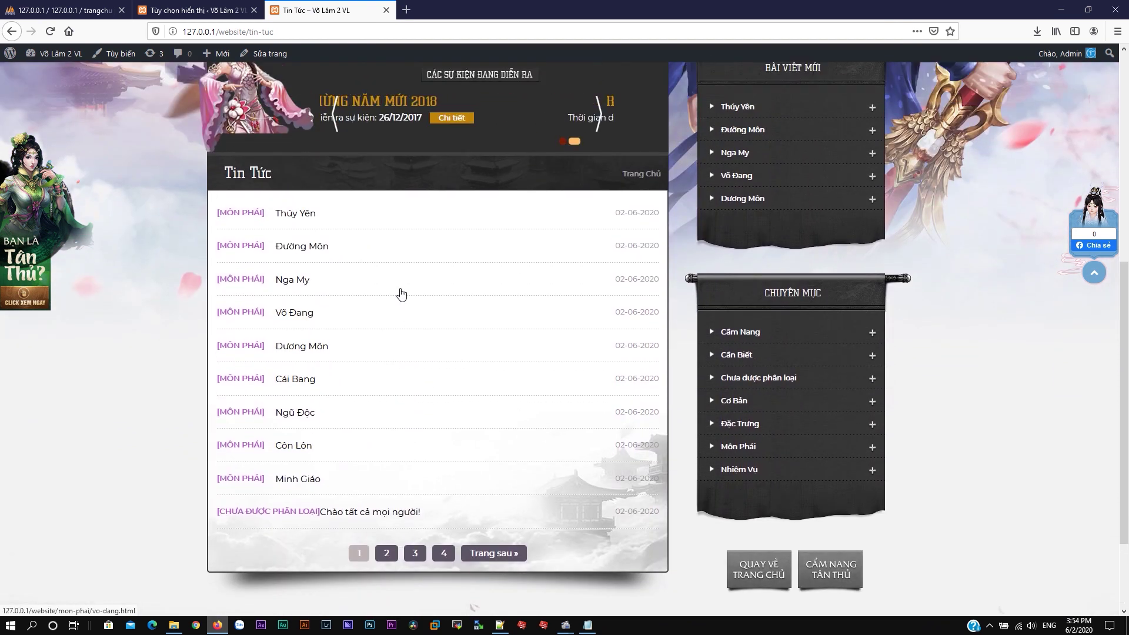
click(482, 554)
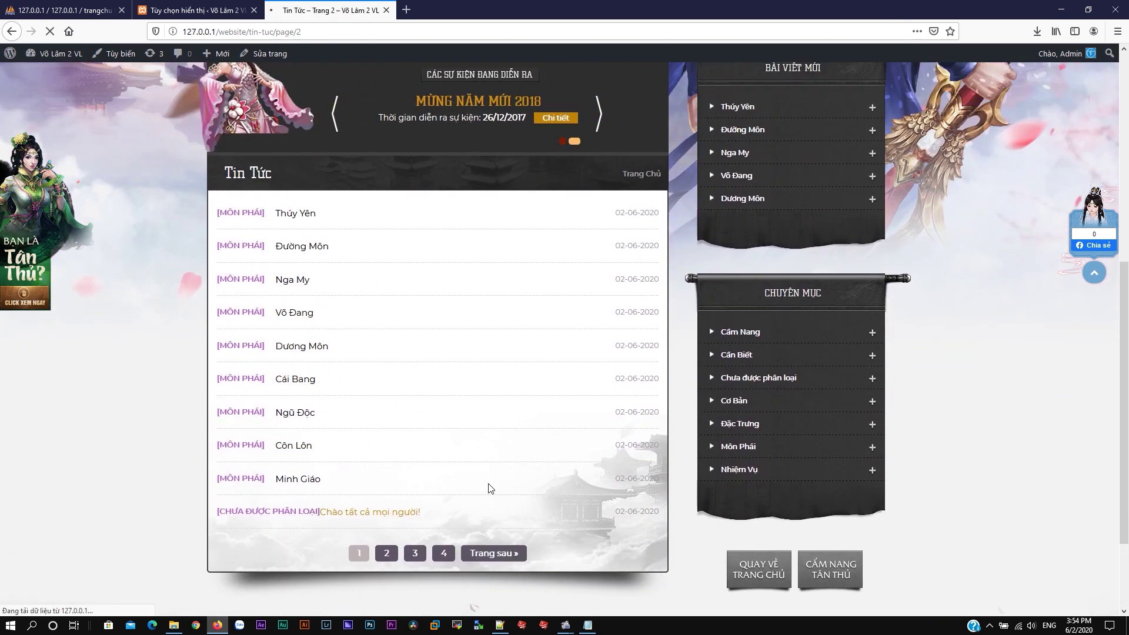
scroll(467, 397, down, 6)
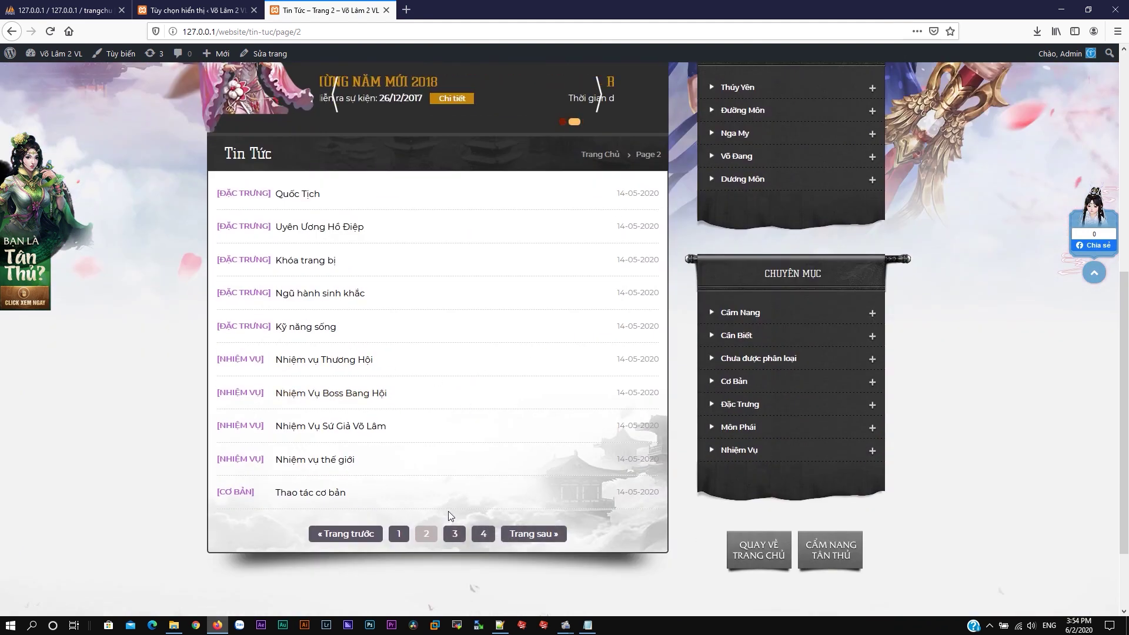
scroll(479, 506, down, 2)
Step: Save 15 posts per page in Reading settings and reload the Tin Tức list to confirm
click(193, 10)
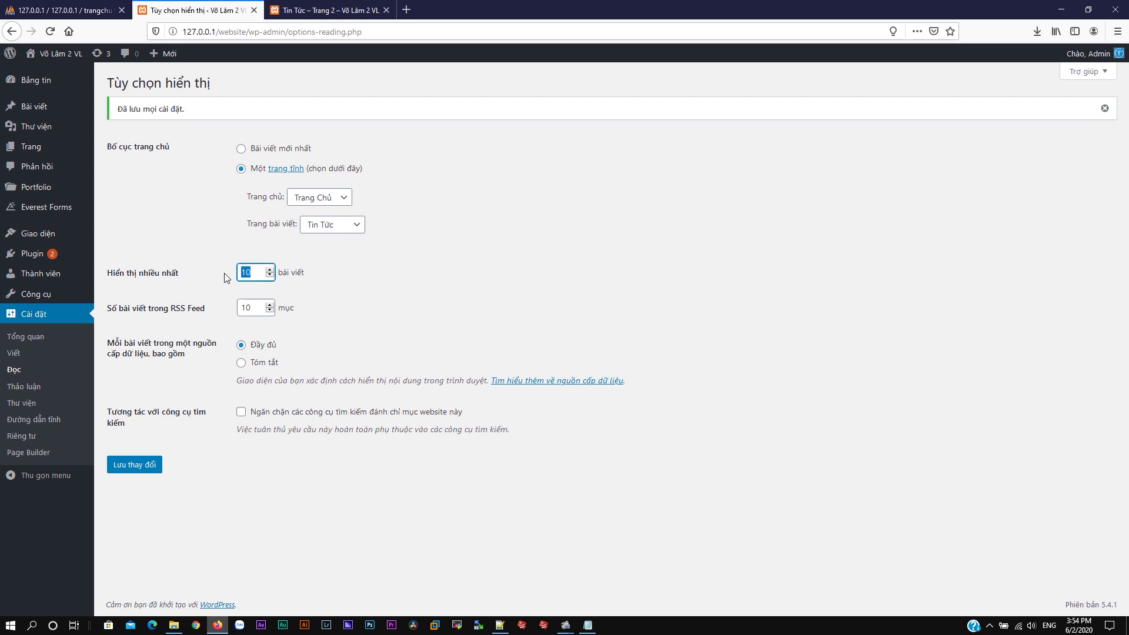
click(136, 466)
click(327, 10)
click(50, 32)
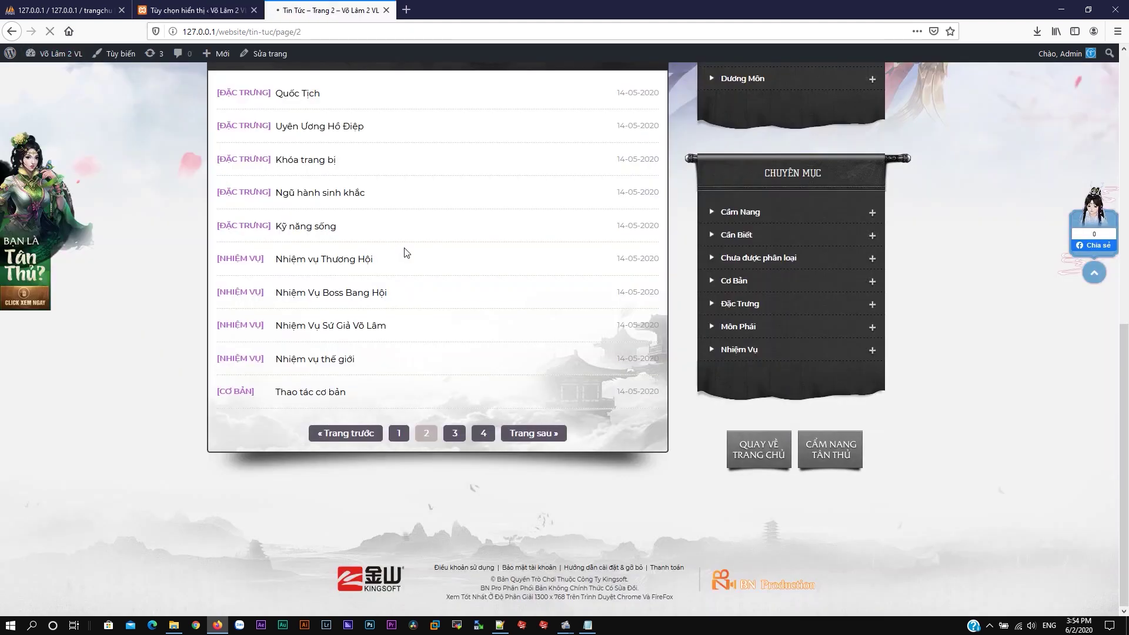
scroll(437, 233, down, 2)
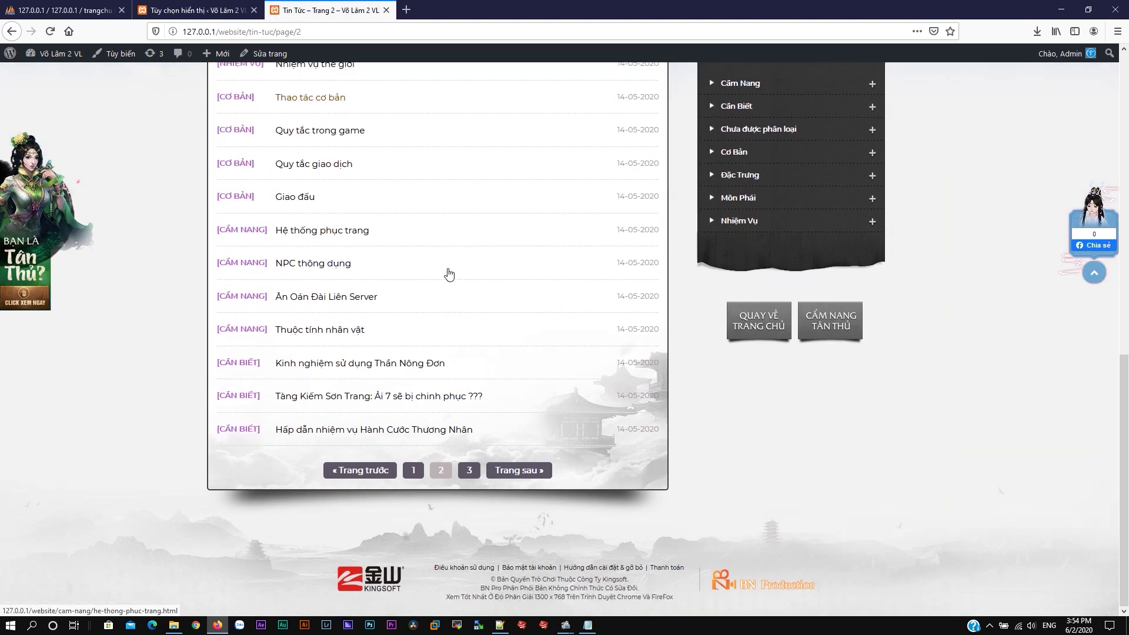
scroll(388, 265, up, 5)
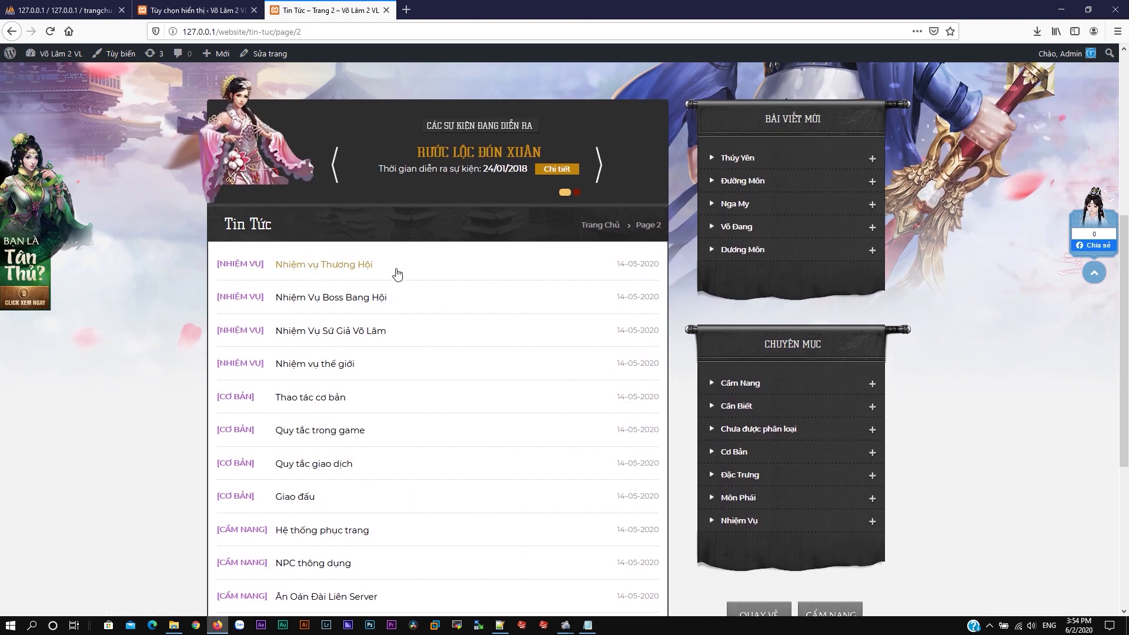
scroll(397, 271, up, 6)
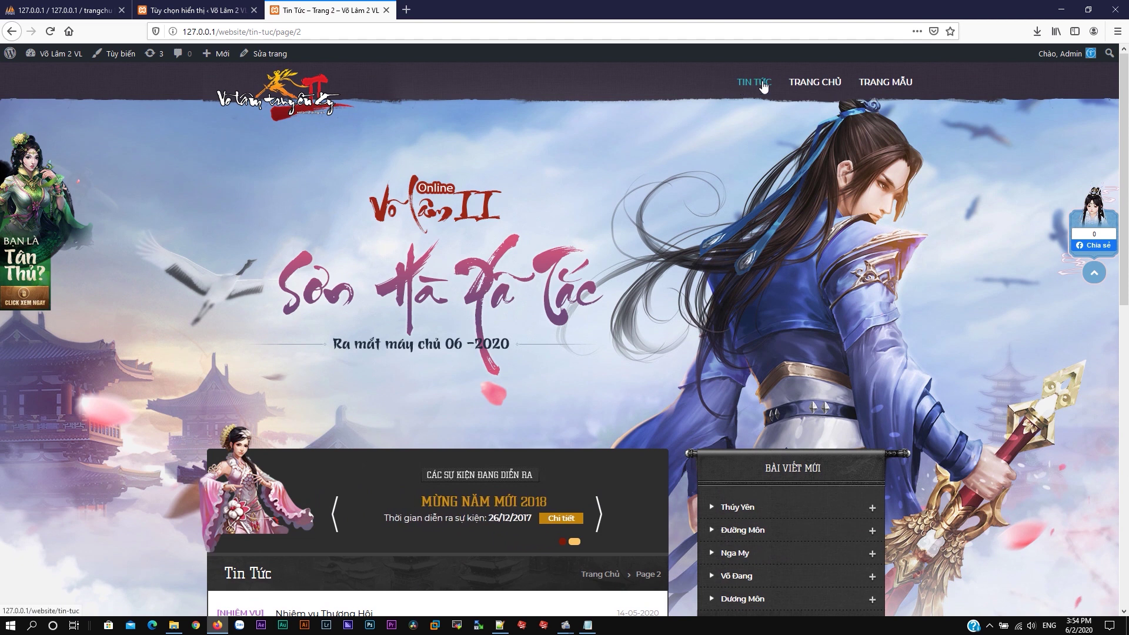
click(815, 82)
click(194, 10)
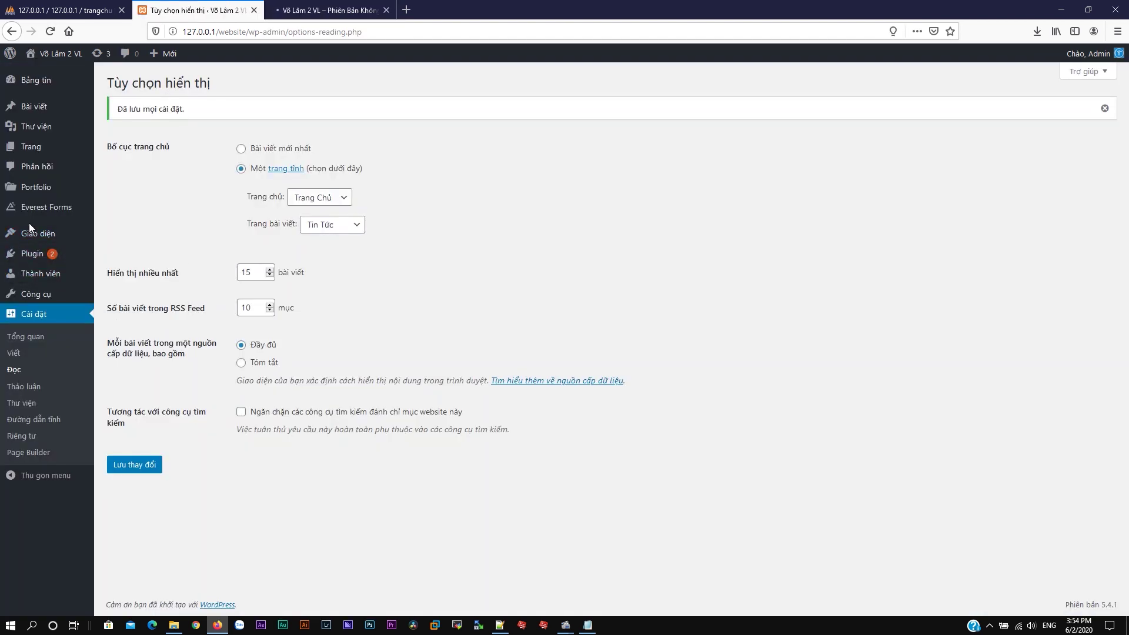
Step: Enter 'Menu Chính' as the menu name and create the menu
mouse_move(46, 236)
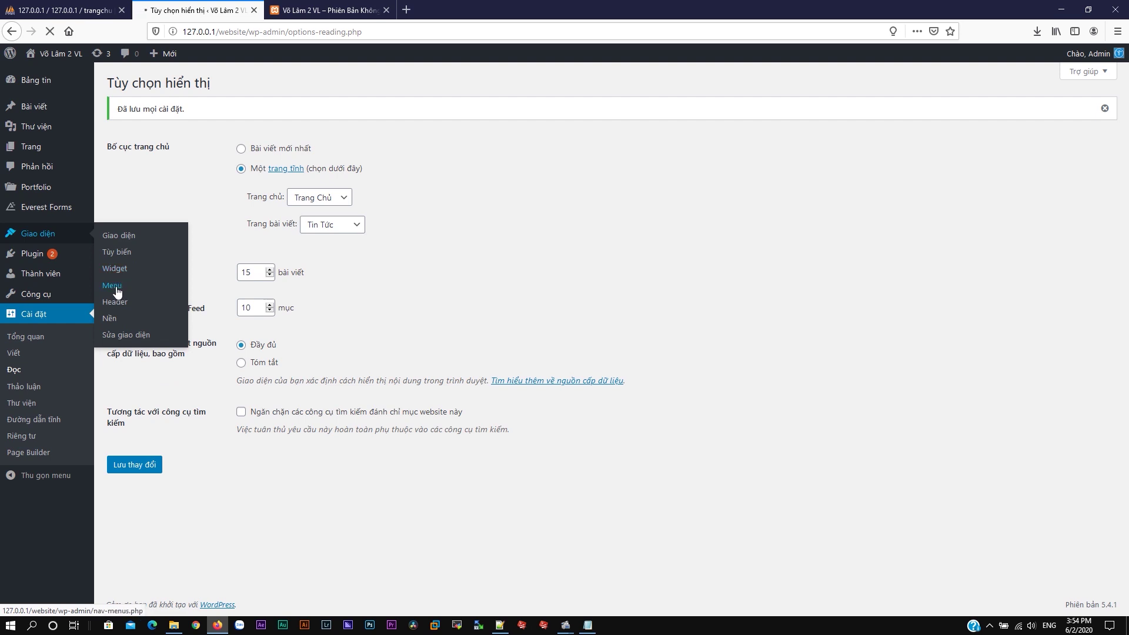
click(375, 220)
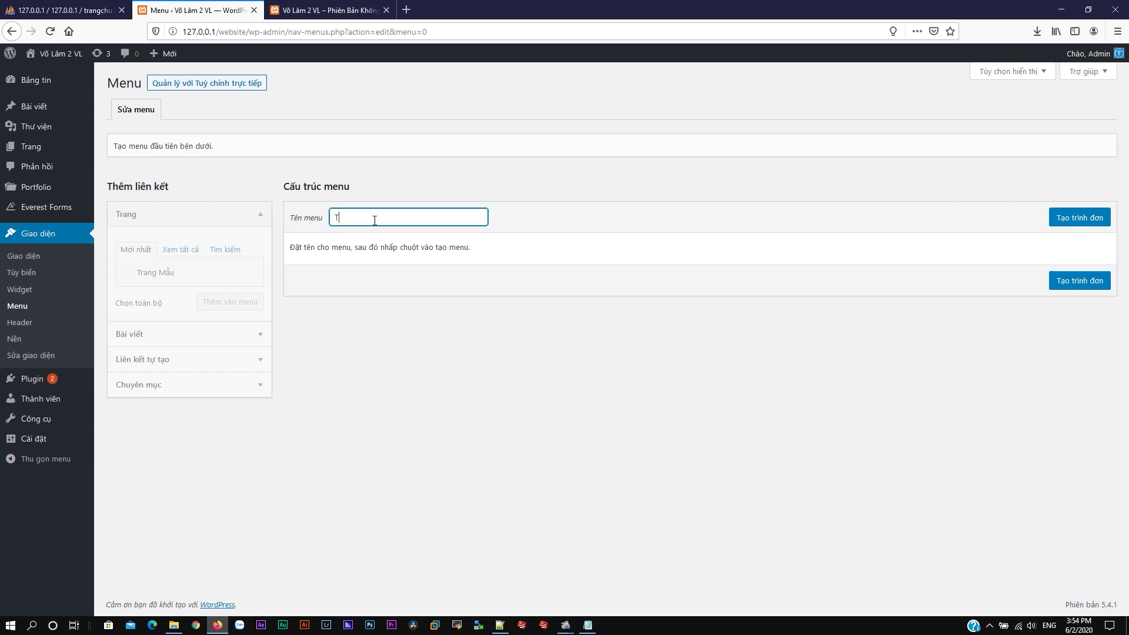
text(Menu Chính)
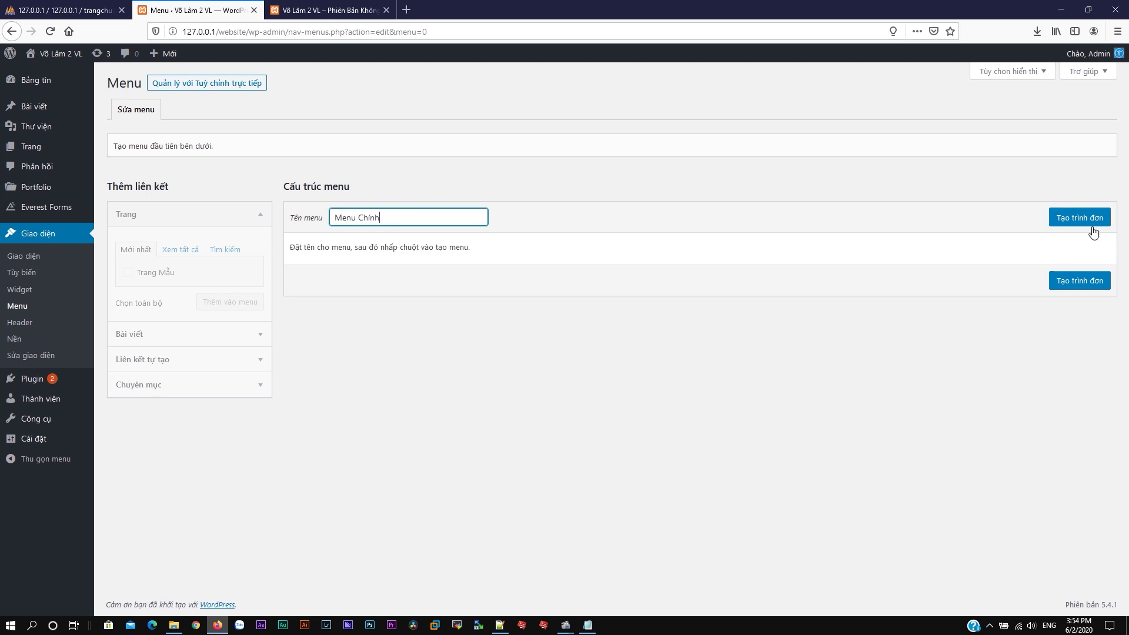
click(1092, 227)
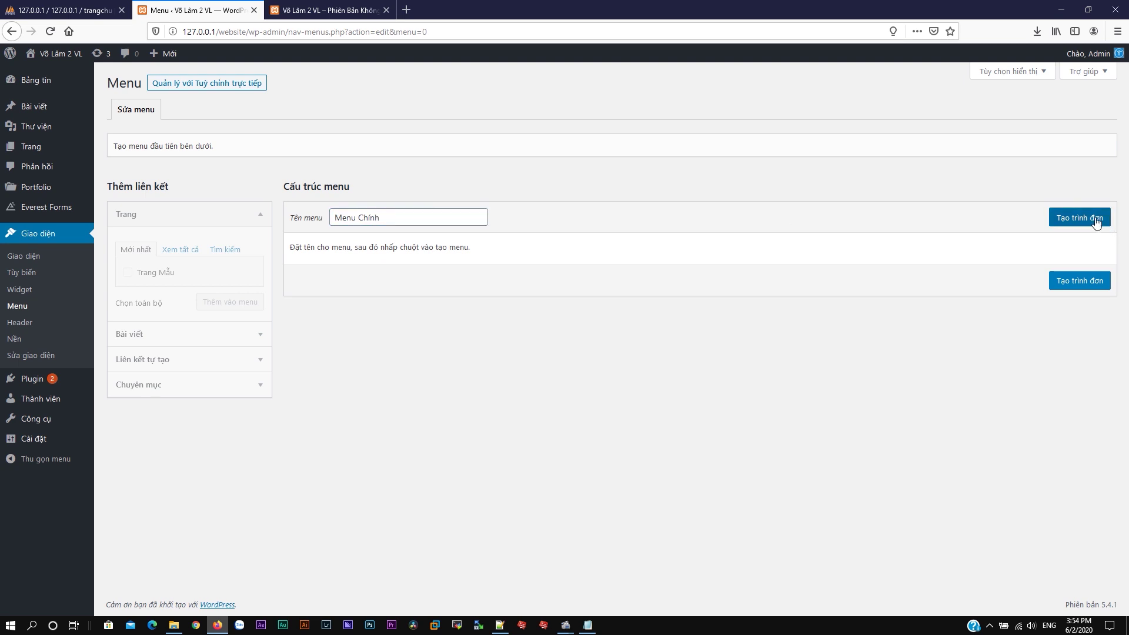
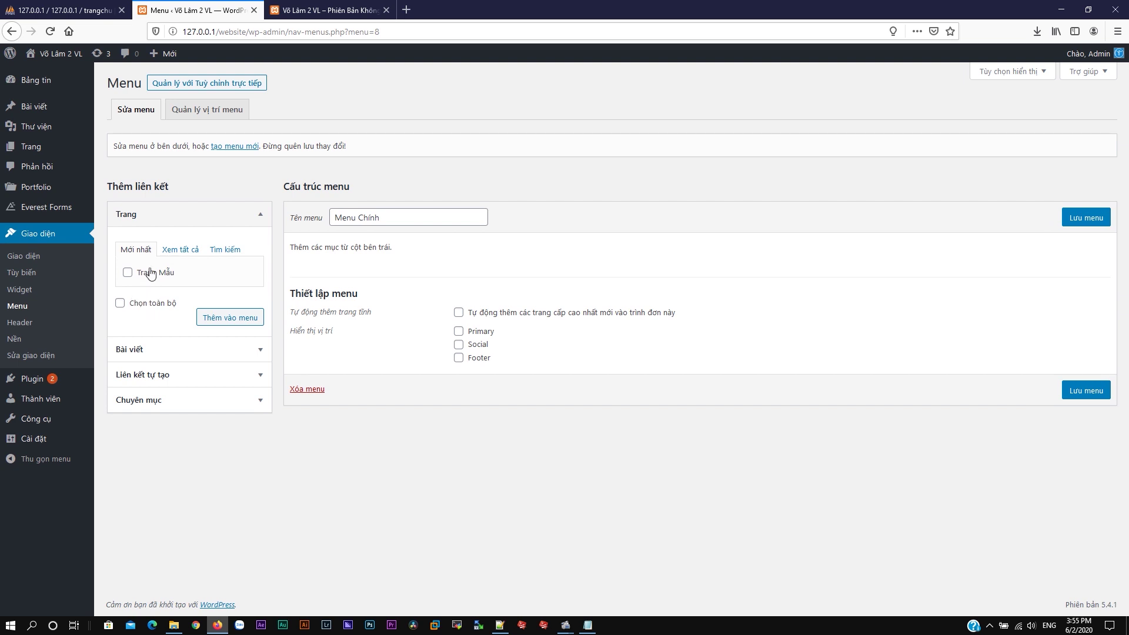
Step: From the full page list, add the Trang Chủ and Tin Tức pages to Menu Chính
click(174, 250)
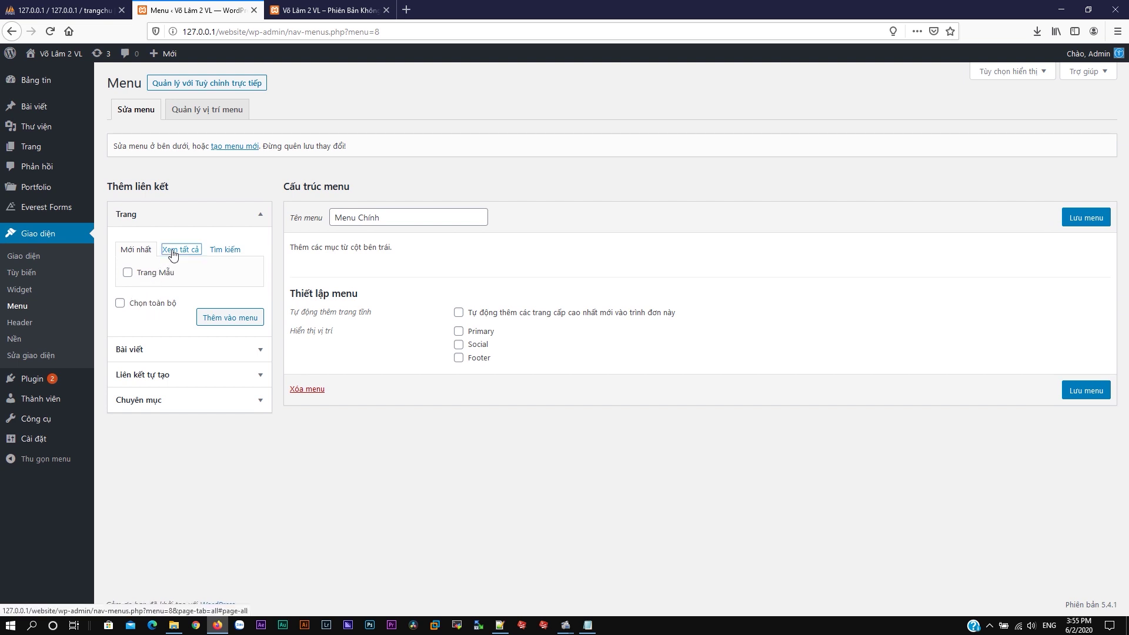
click(127, 273)
click(127, 273)
click(231, 346)
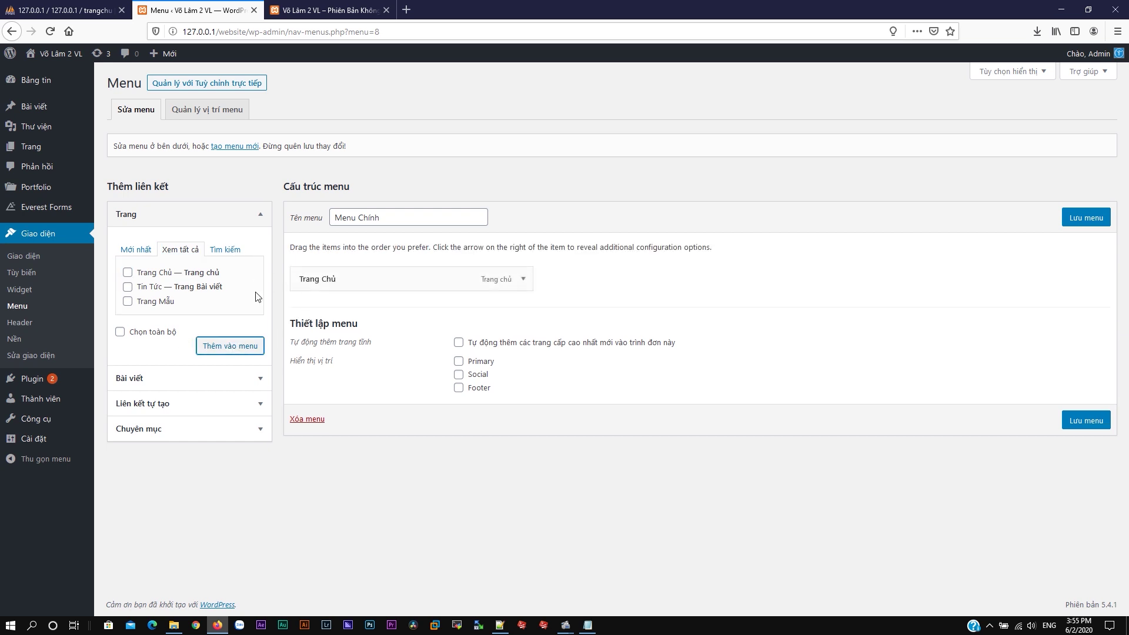
click(129, 287)
click(207, 347)
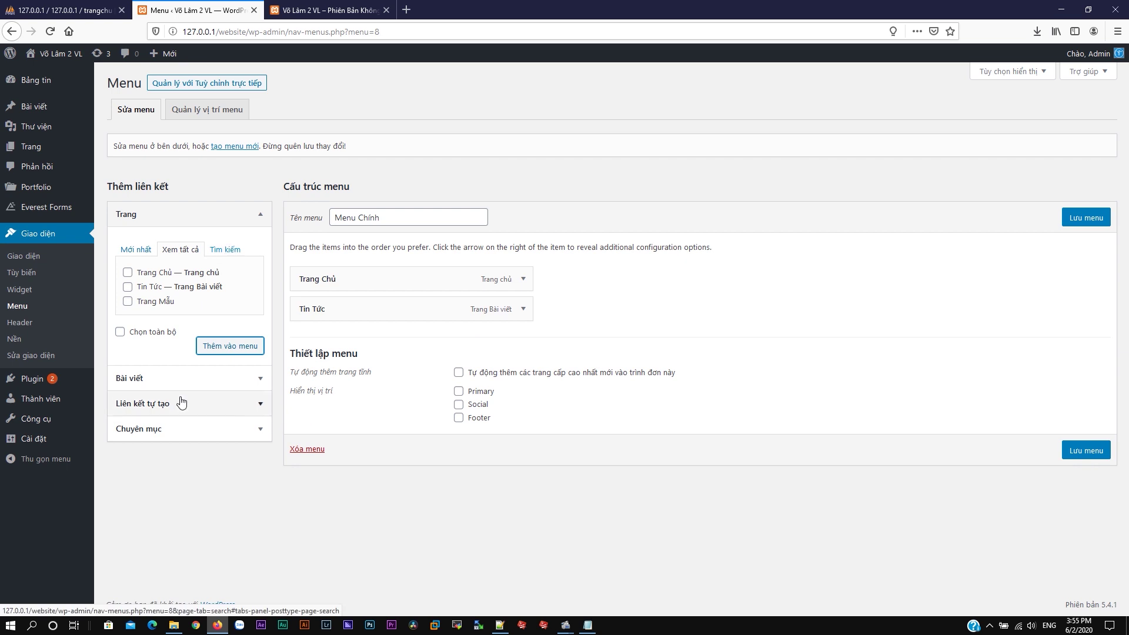
click(187, 434)
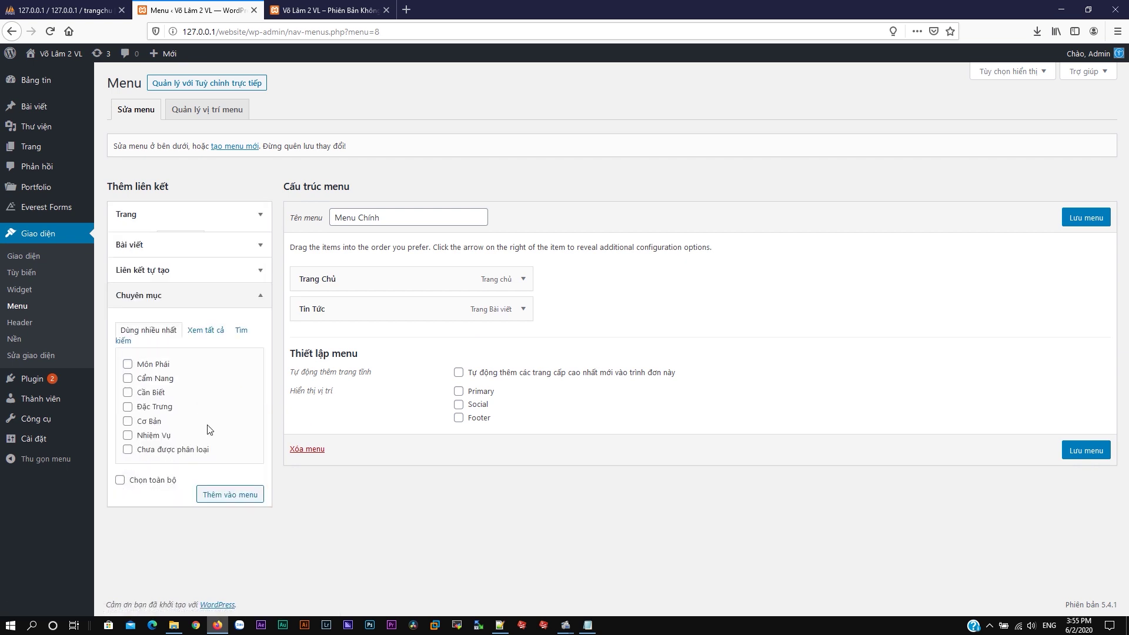
Step: Add the Cẩm Nang, Môn Phái and Cần Biết categories, nesting each one under Tin Tức
click(234, 491)
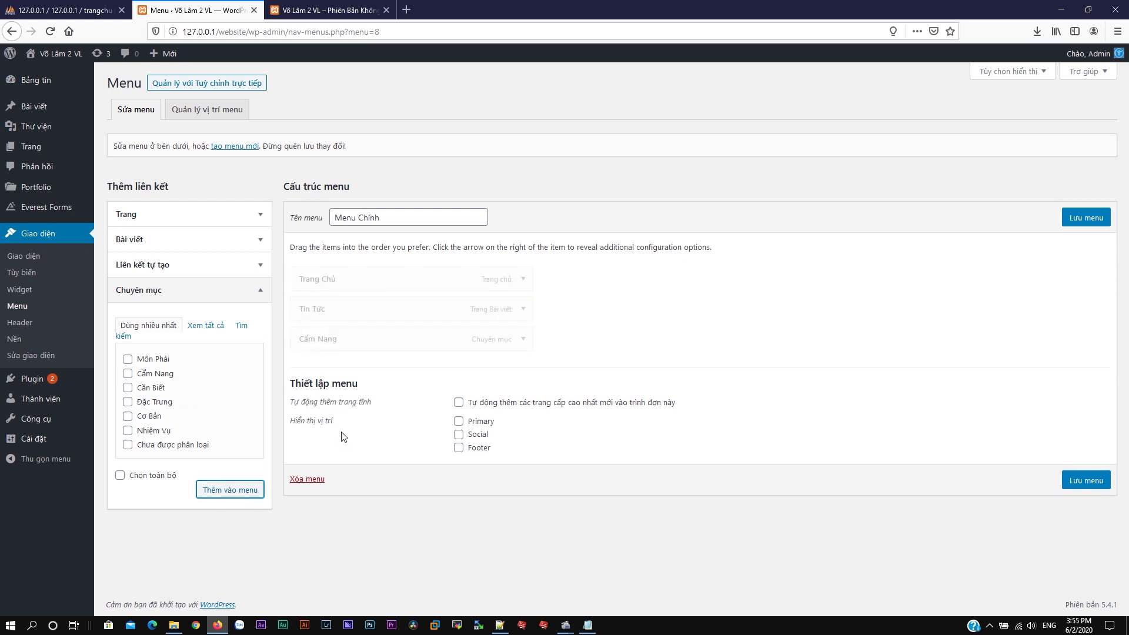
drag(348, 337, 334, 307)
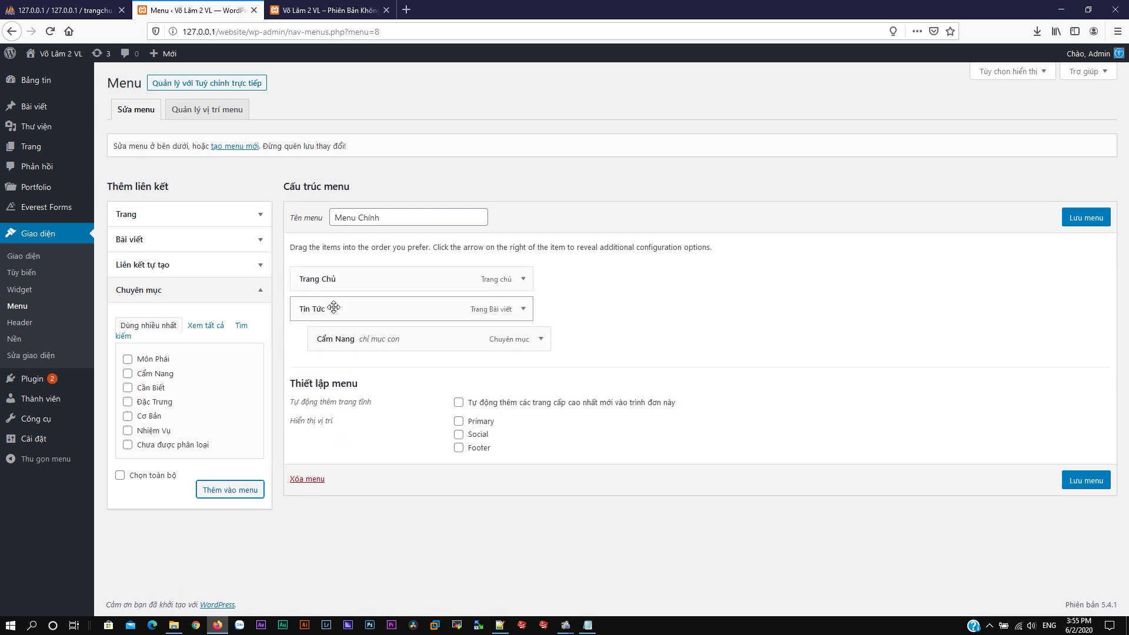
click(128, 359)
click(215, 493)
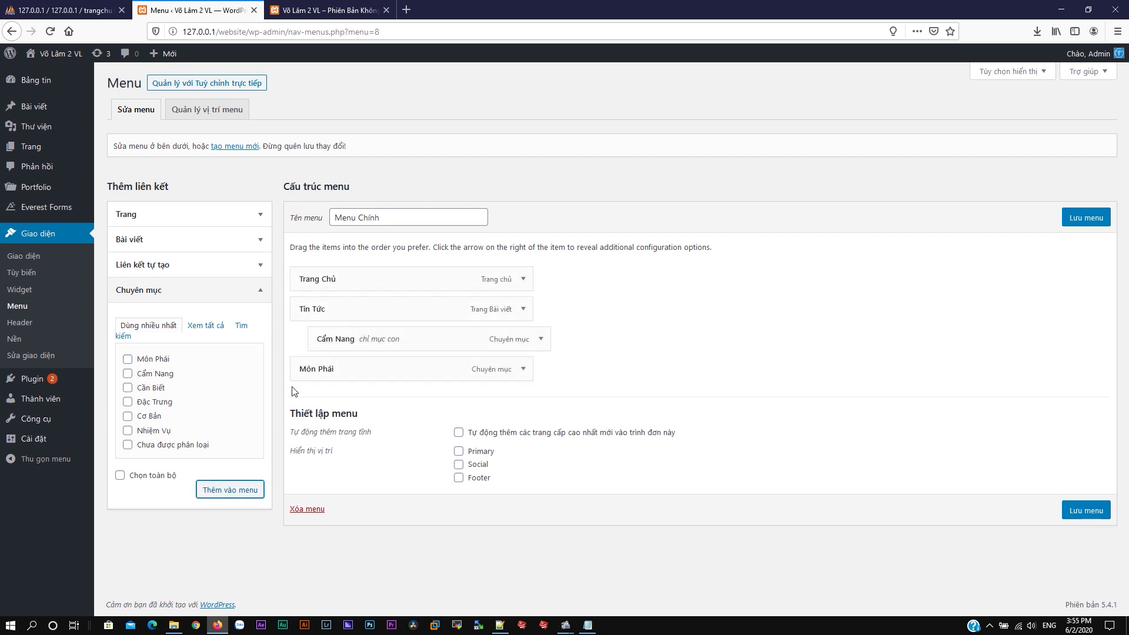
drag(317, 374, 341, 370)
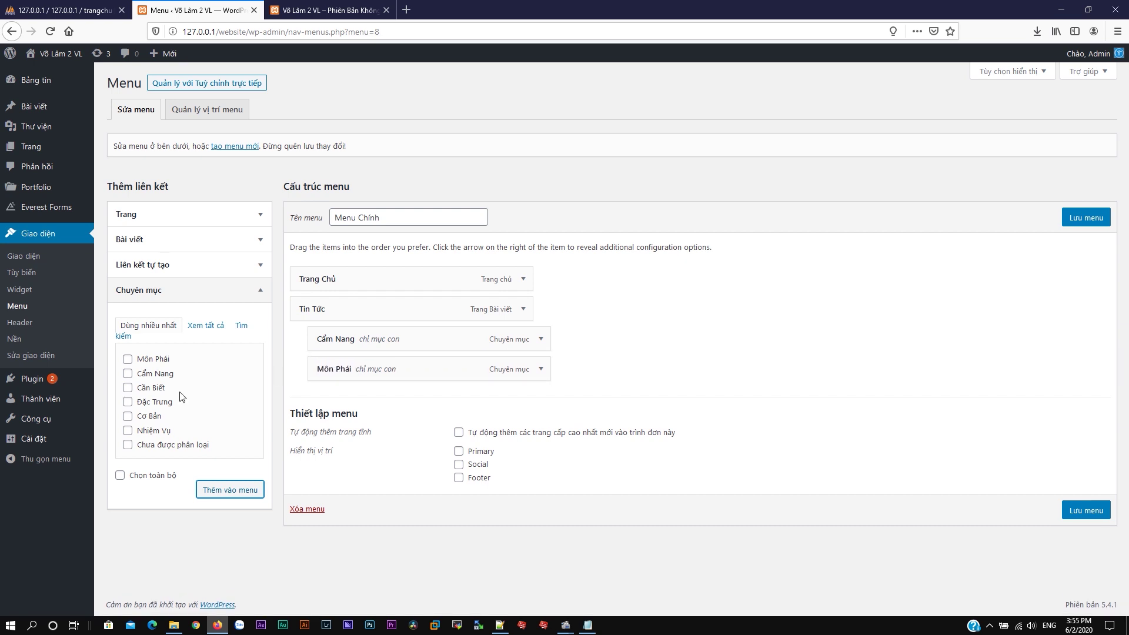
click(132, 389)
click(207, 494)
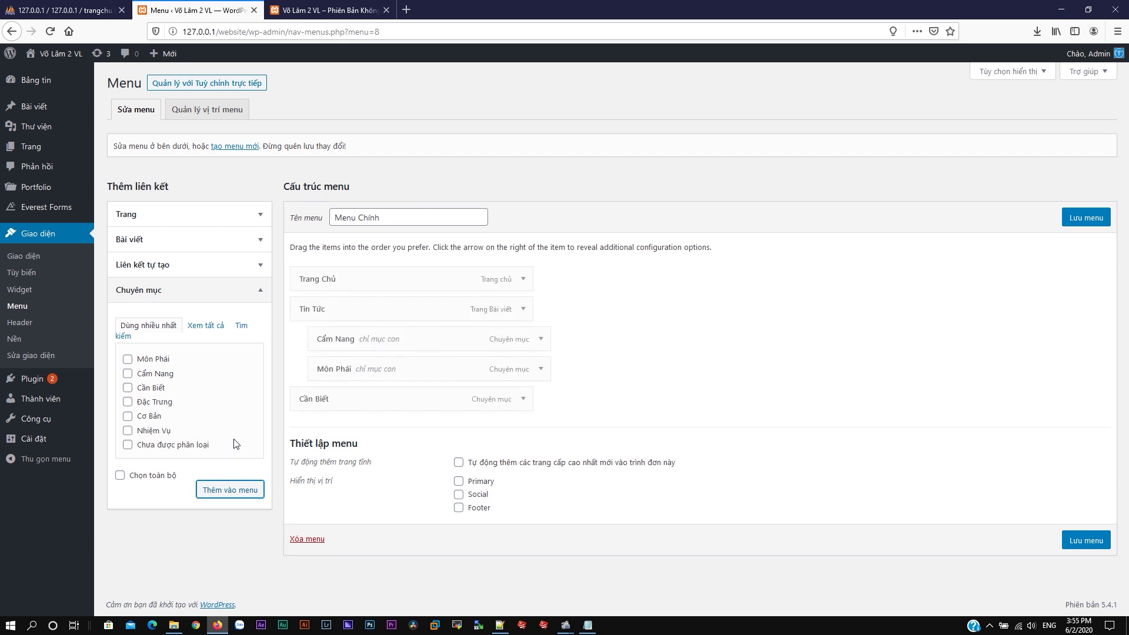
drag(302, 398, 330, 398)
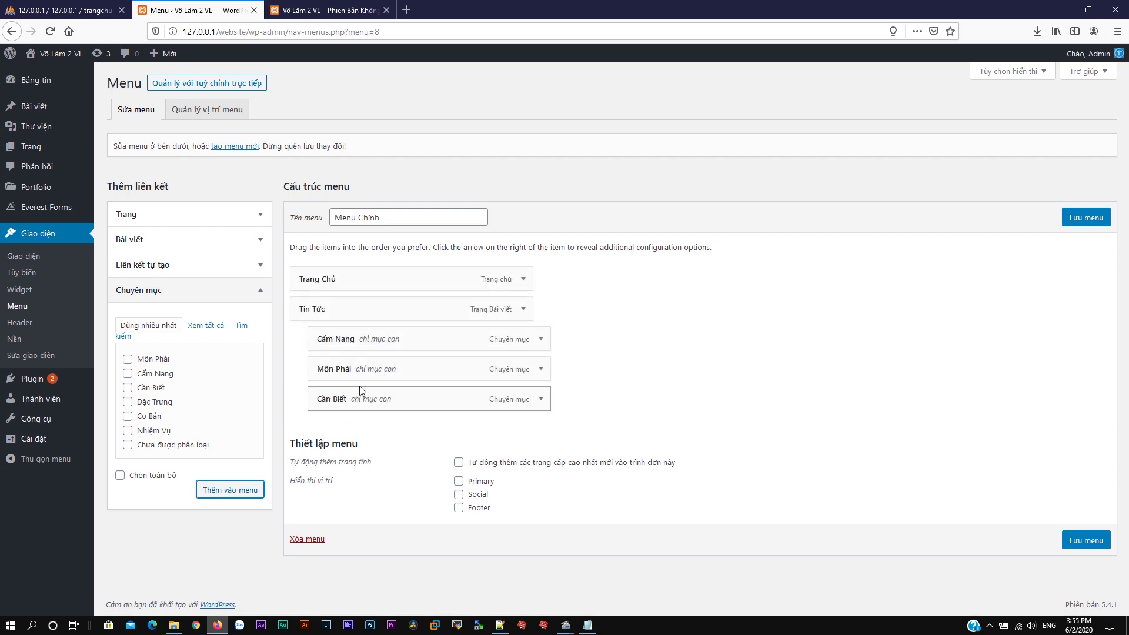
click(212, 270)
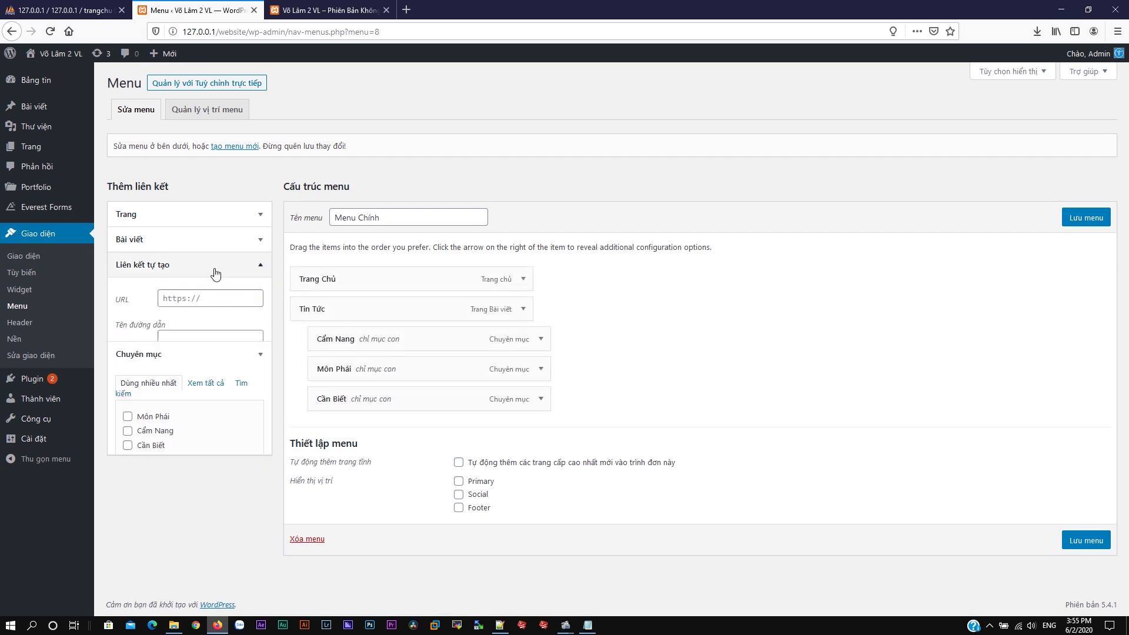
Step: Add a custom link 'Chuột Nhất' to chuotnhatmedia.com and save Menu Chính
click(222, 301)
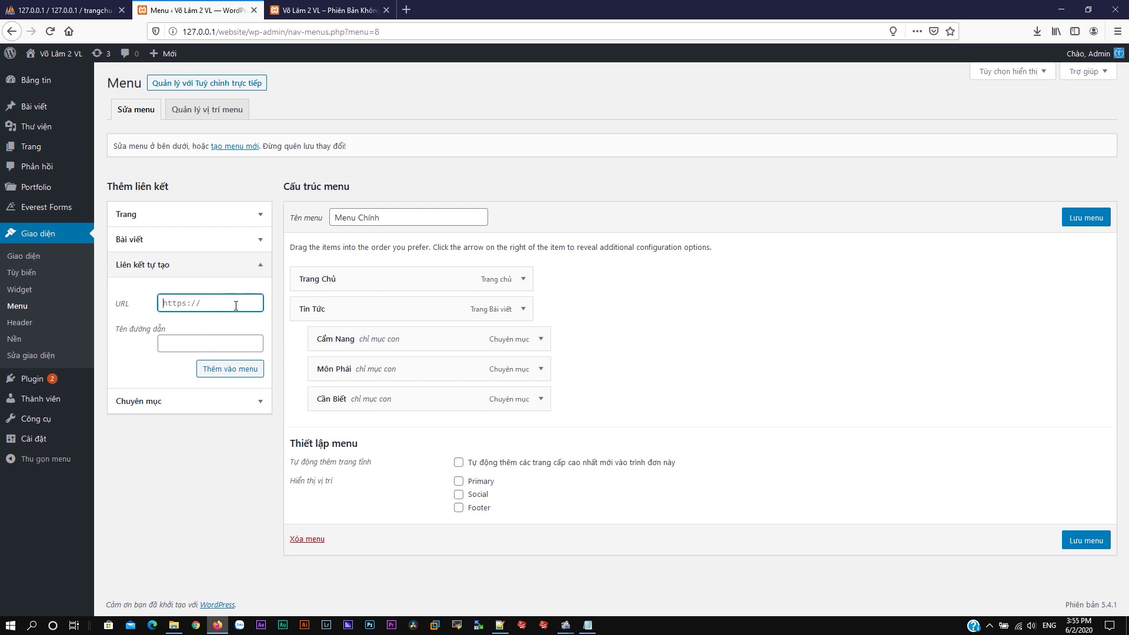
key(ctrl+v)
key(ctrl+a)
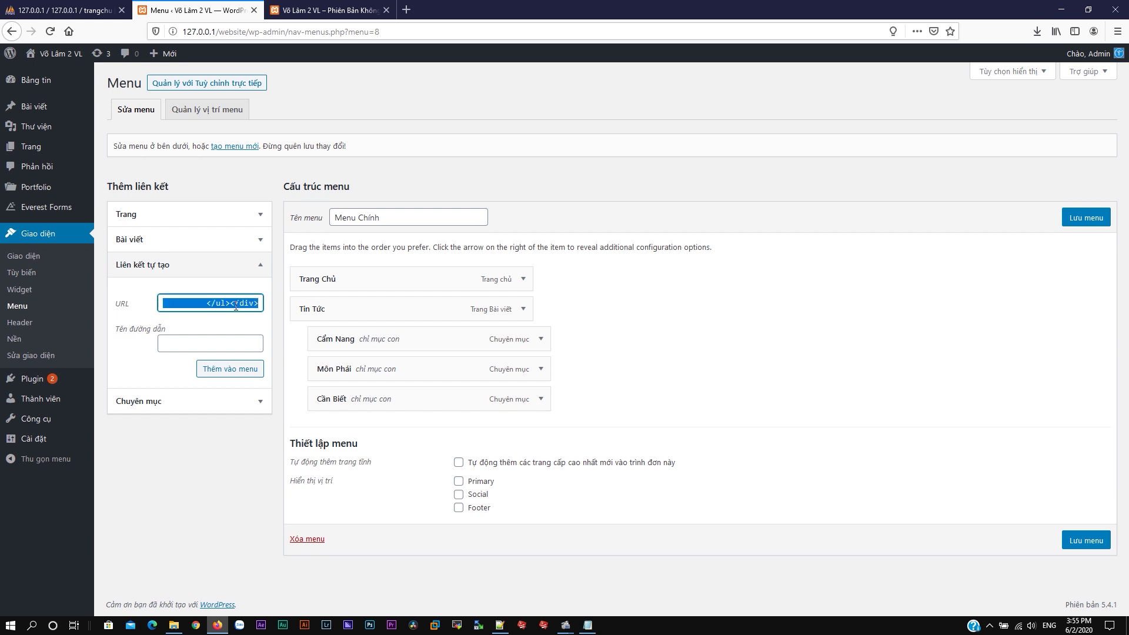
key(BackSpace)
key(Tab)
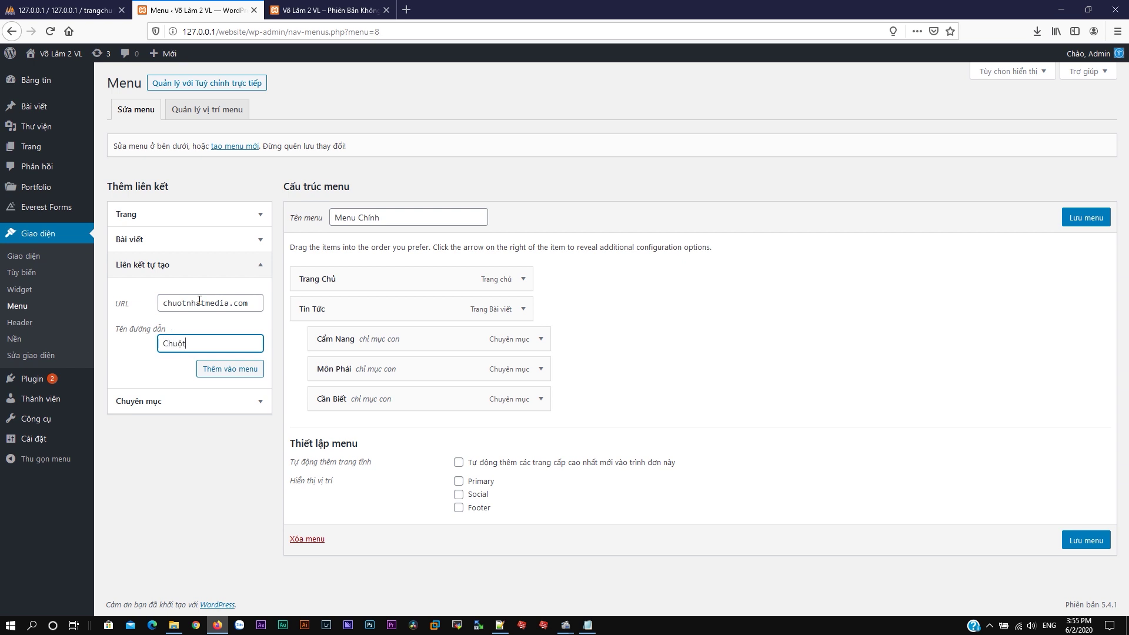
click(213, 369)
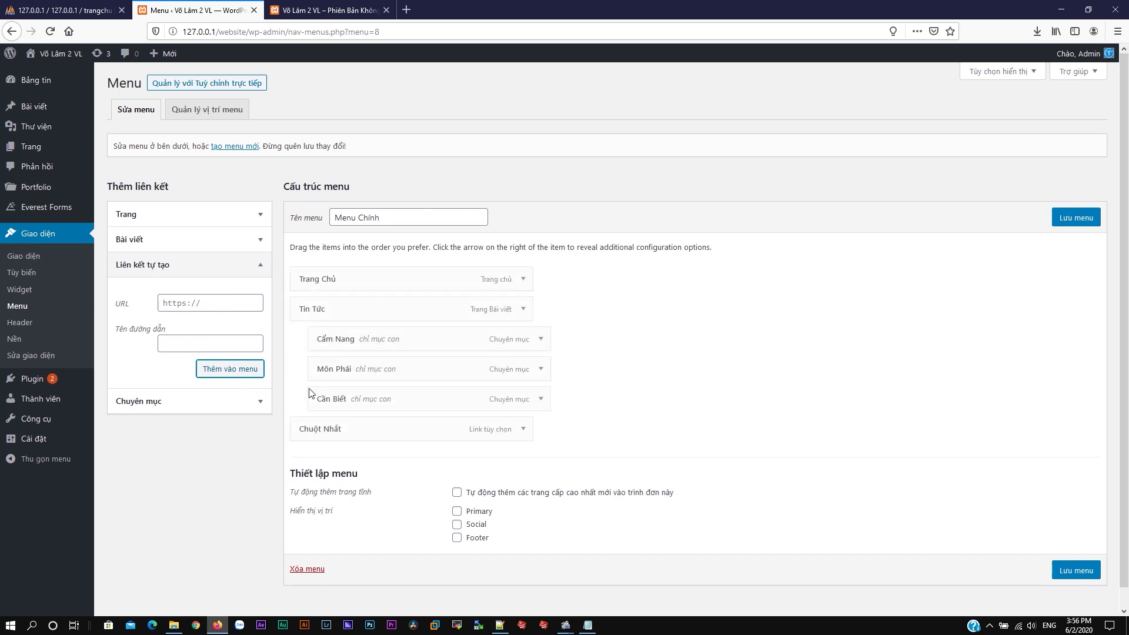
click(1066, 570)
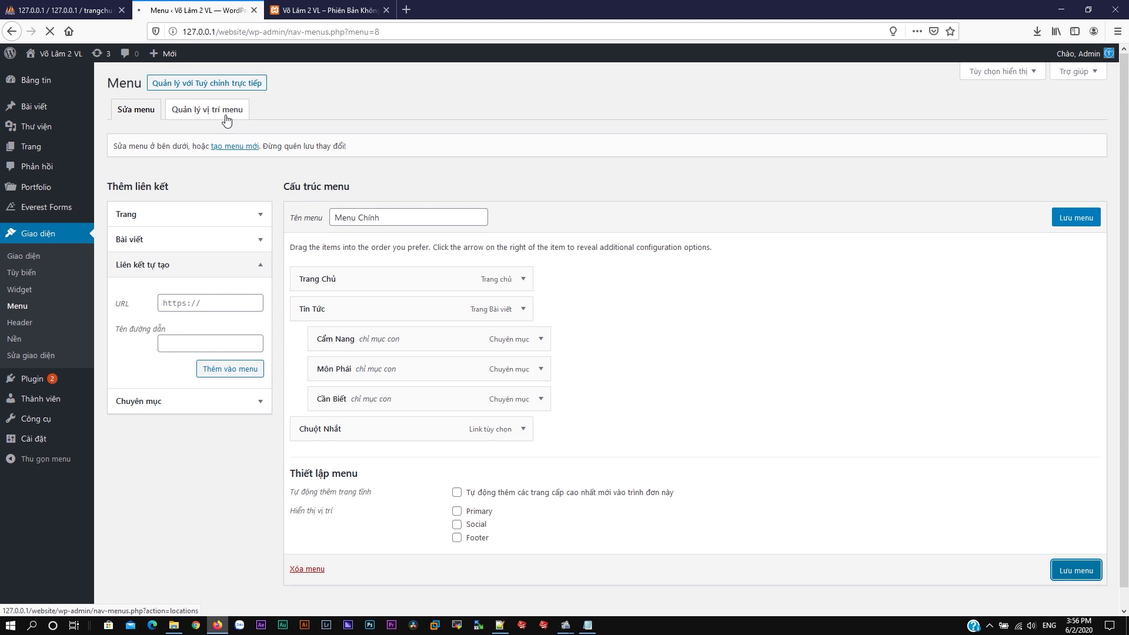
Step: Set Menu Chính as the Primary menu location, save it, and reload the site's front page
click(205, 149)
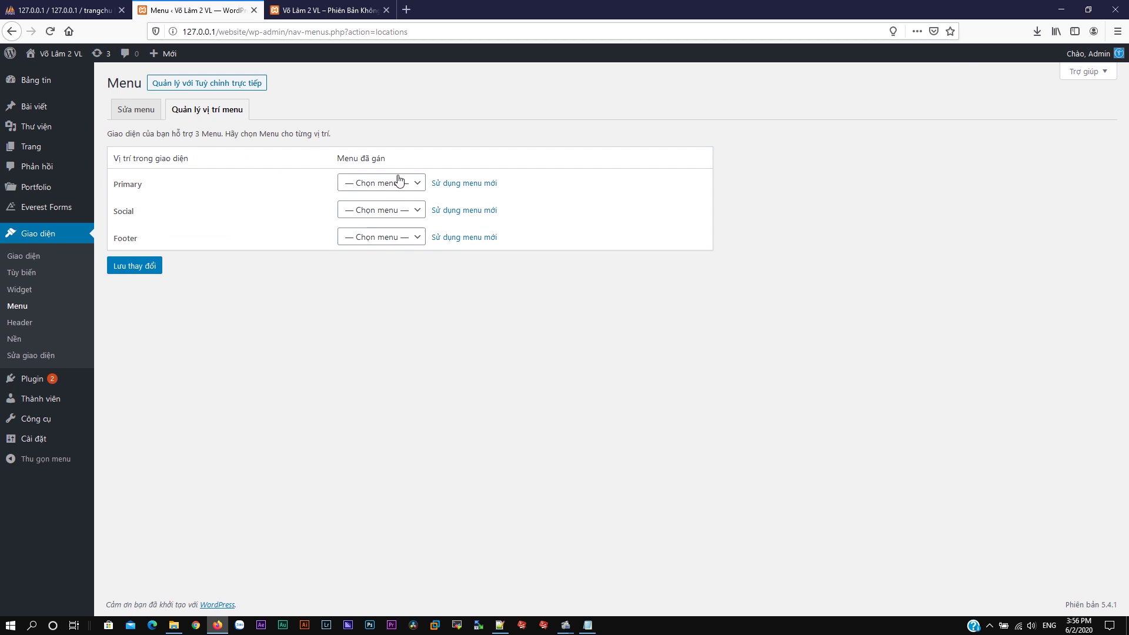
click(391, 184)
click(378, 214)
click(143, 267)
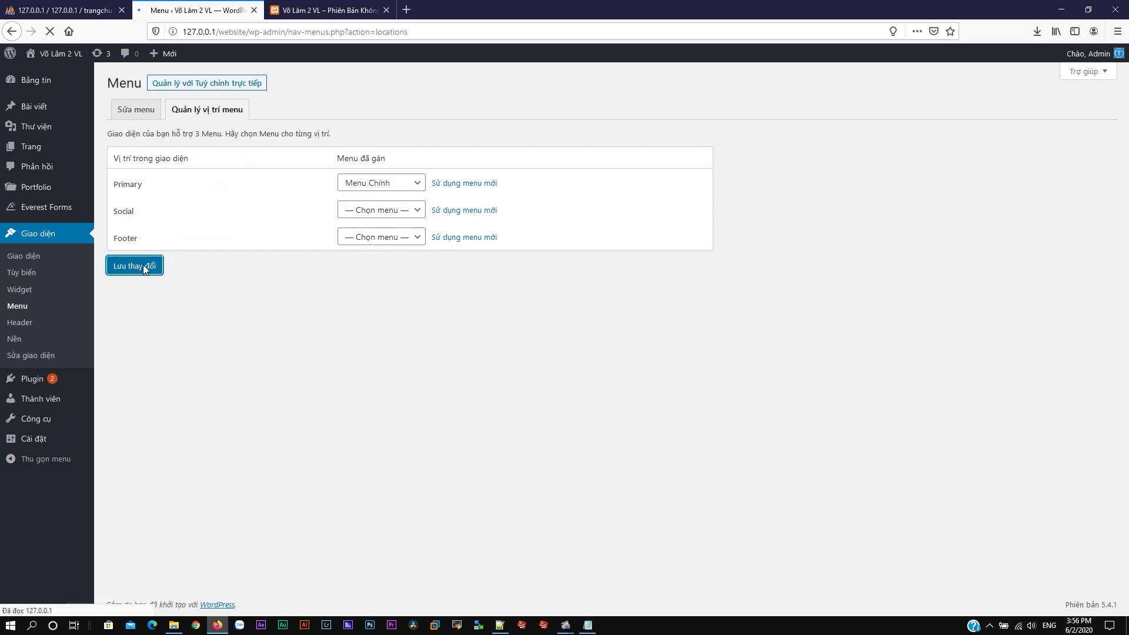
click(326, 10)
click(264, 106)
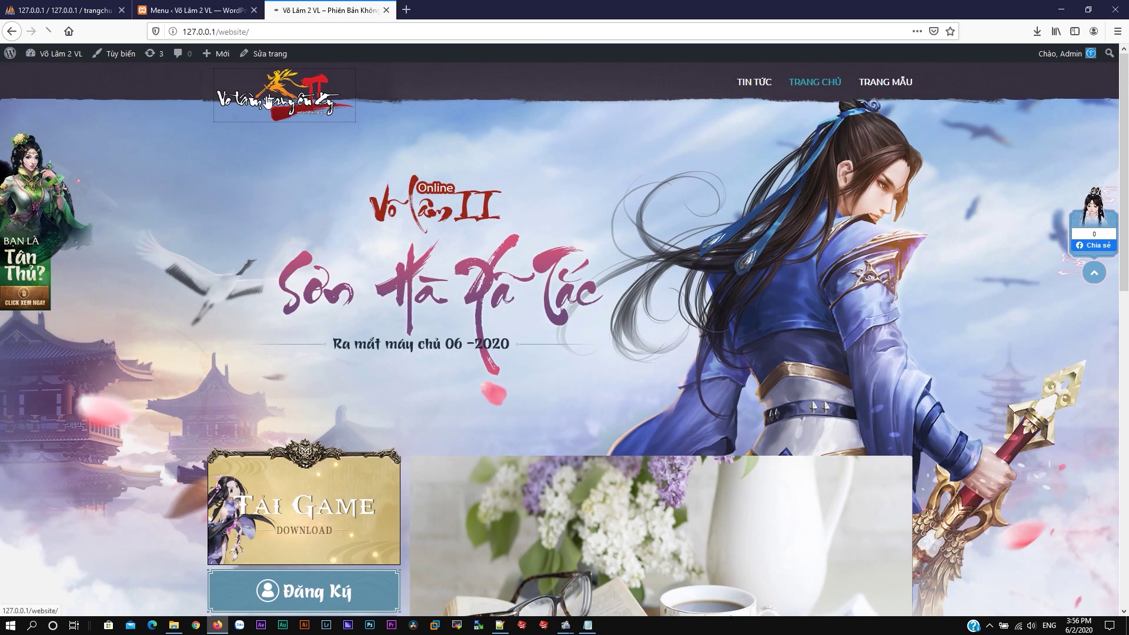
Step: Browse the home page and open the Thúy Yên news post
scroll(268, 106, down, 6)
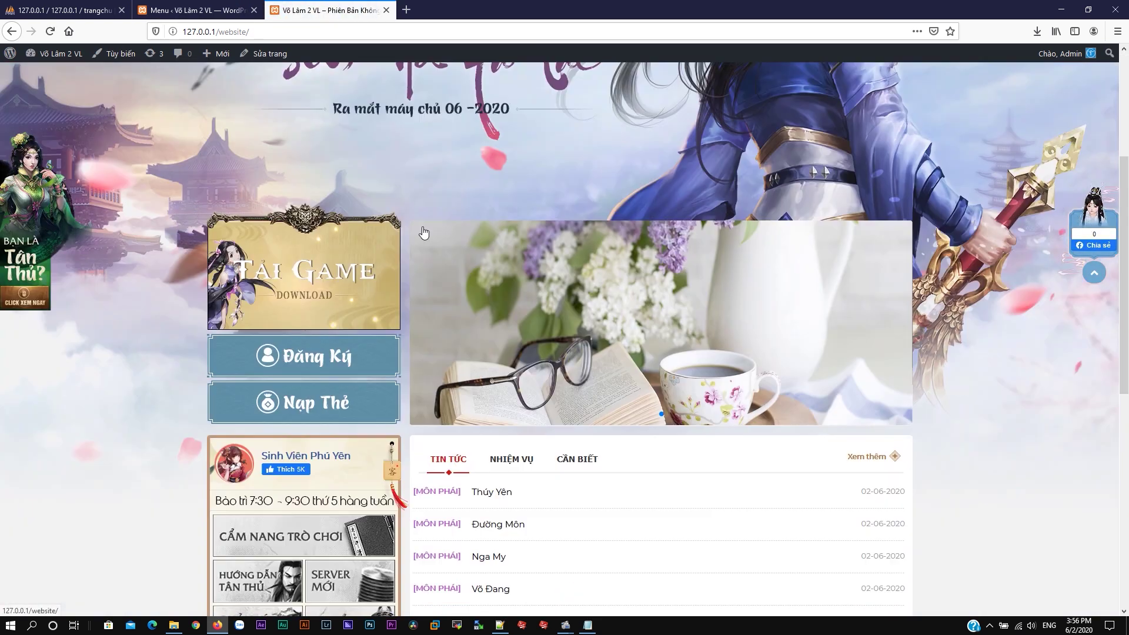
scroll(430, 350, down, 5)
scroll(429, 351, up, 10)
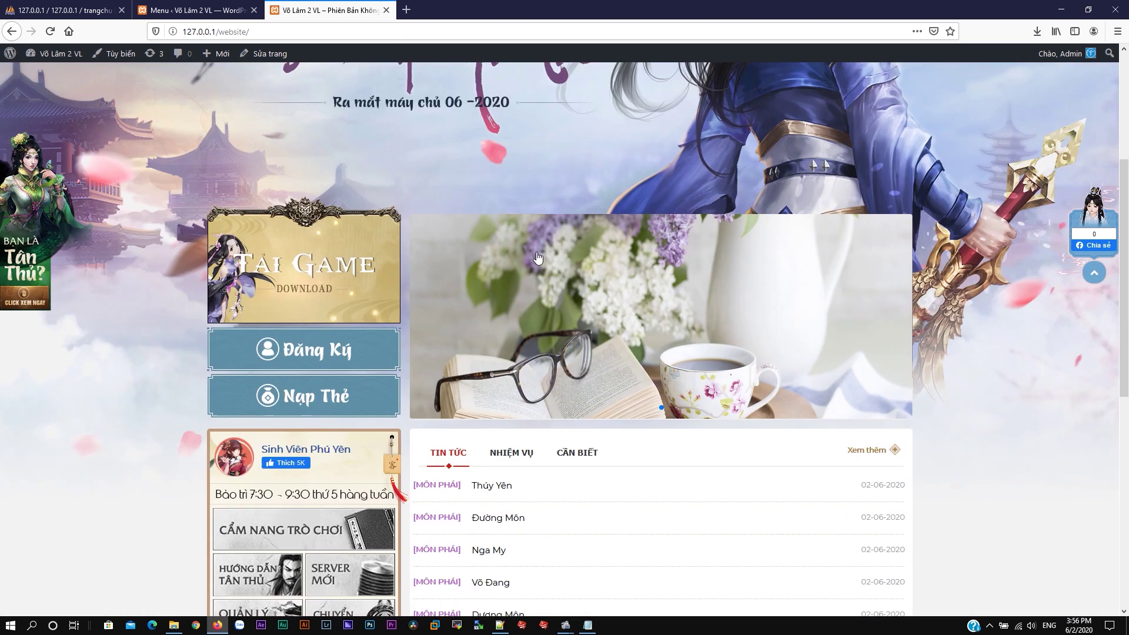
mouse_move(821, 87)
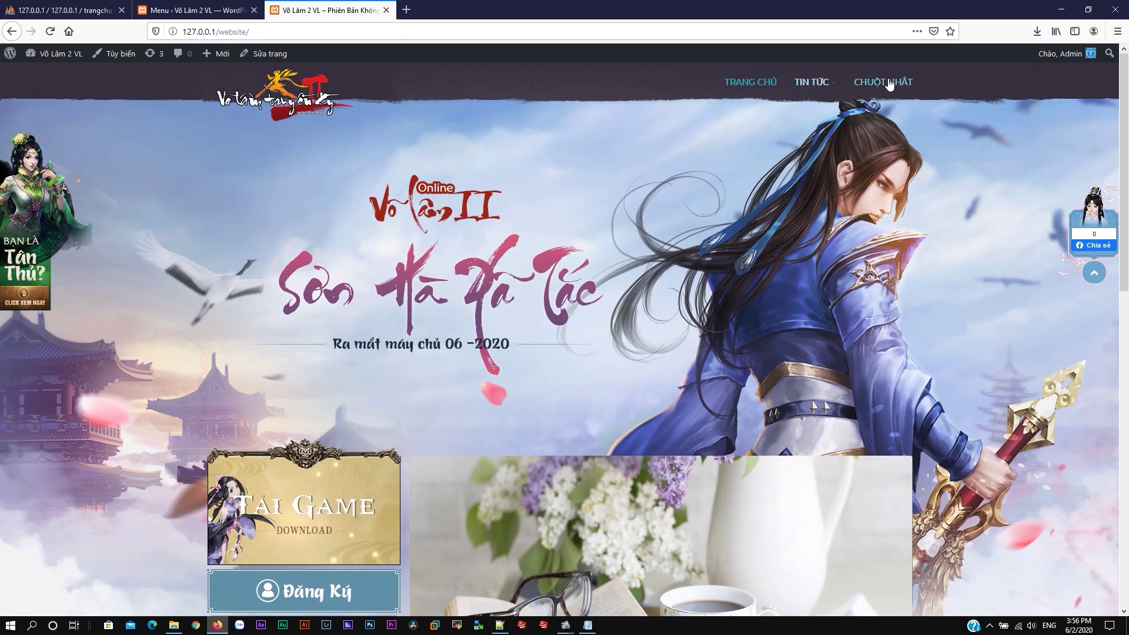
scroll(764, 174, down, 5)
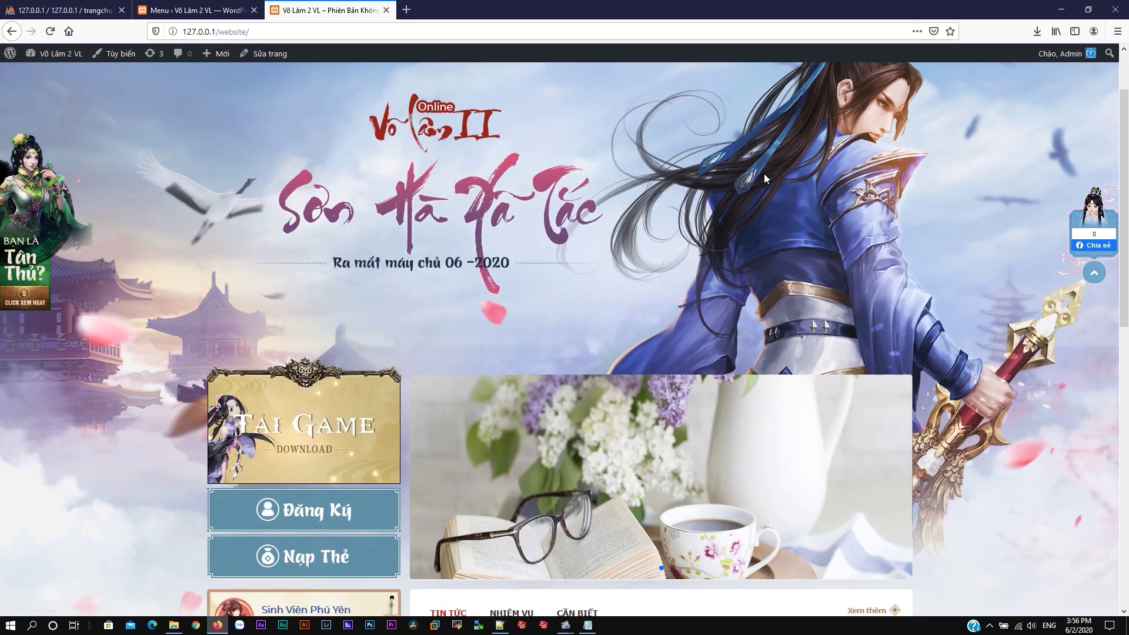
click(478, 367)
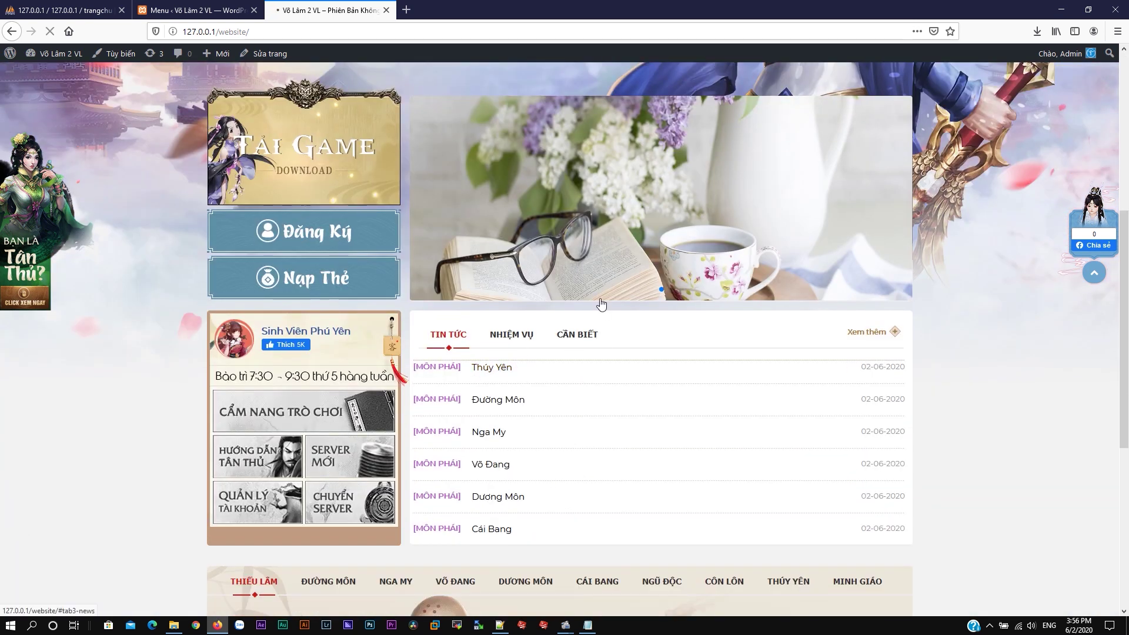
scroll(614, 277, down, 10)
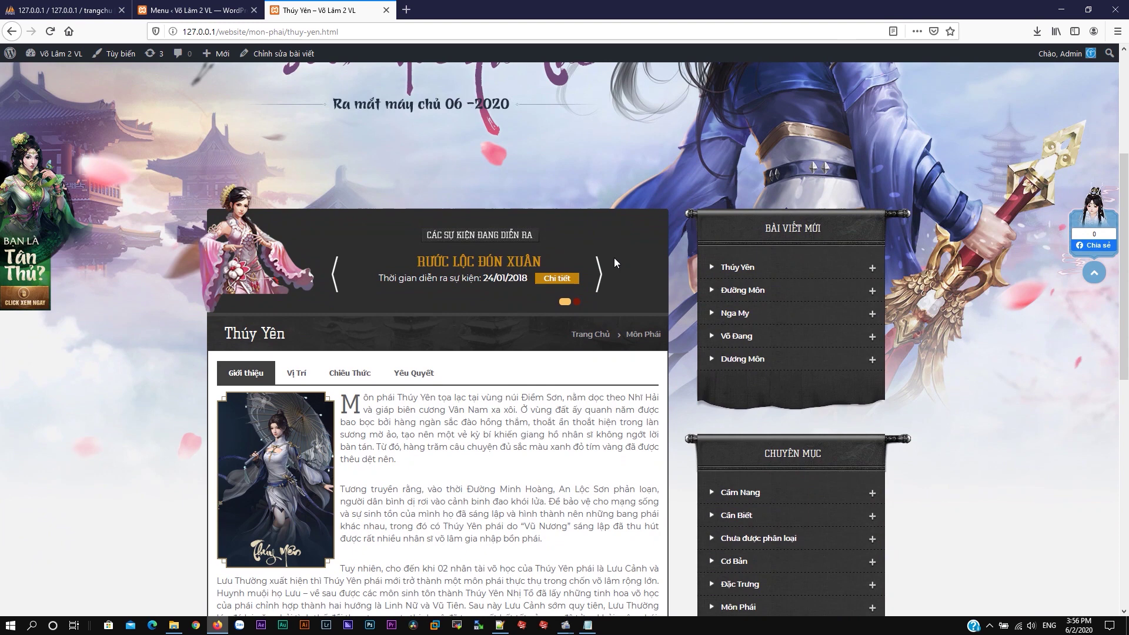
scroll(628, 273, up, 12)
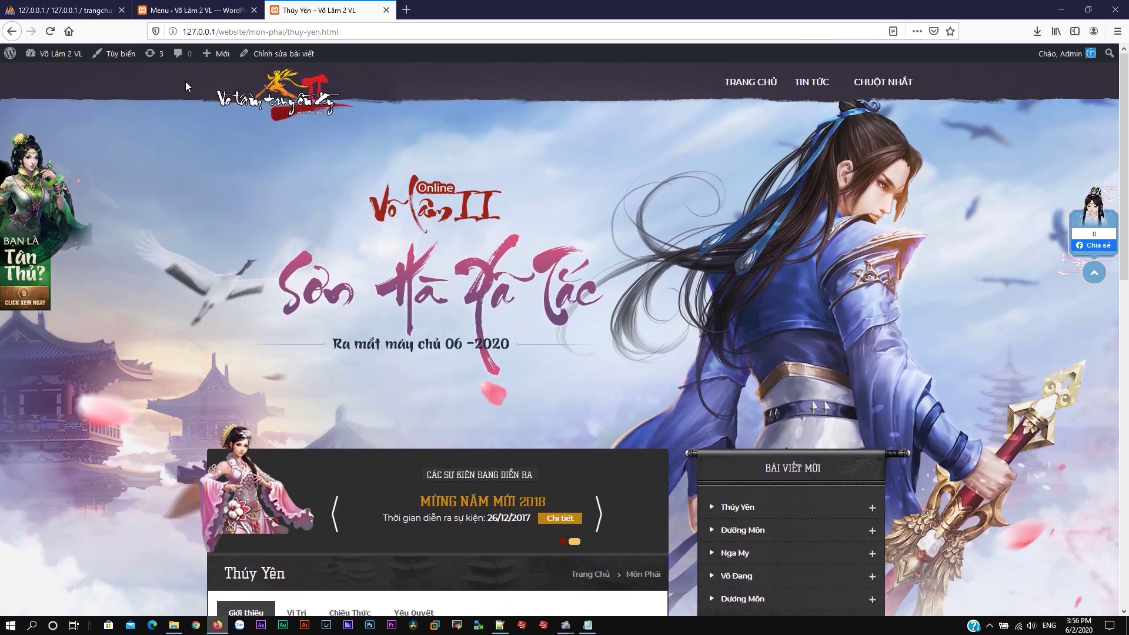
Step: Return home and open the Tin Tức news list from the header menu
click(286, 96)
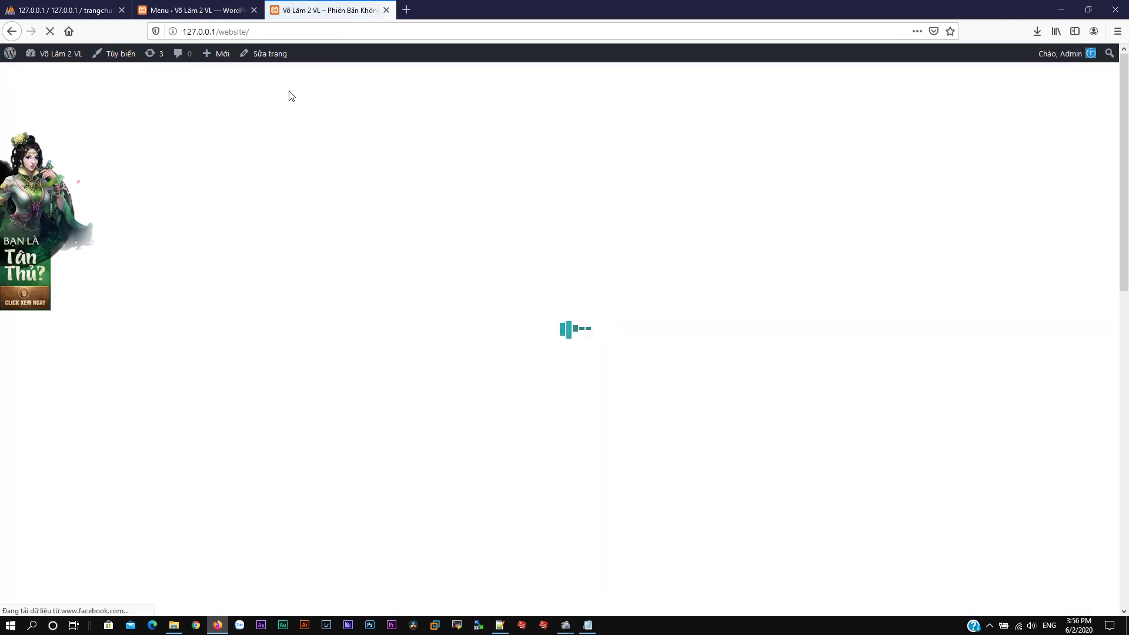
scroll(524, 177, down, 5)
scroll(533, 188, up, 5)
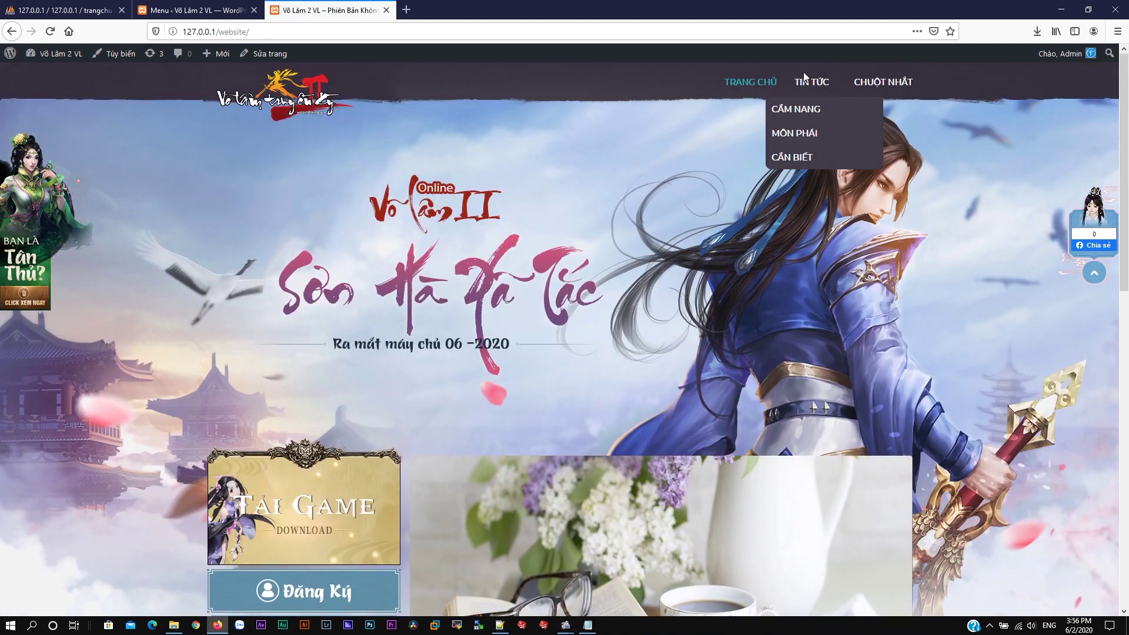
click(812, 86)
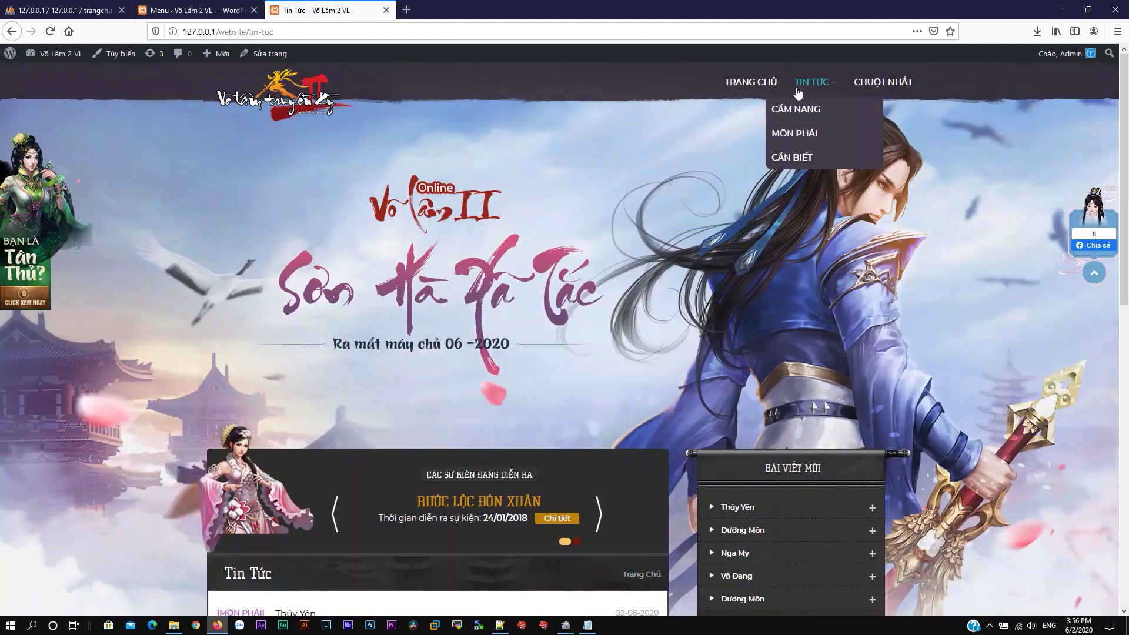
scroll(551, 257, down, 8)
scroll(551, 256, down, 4)
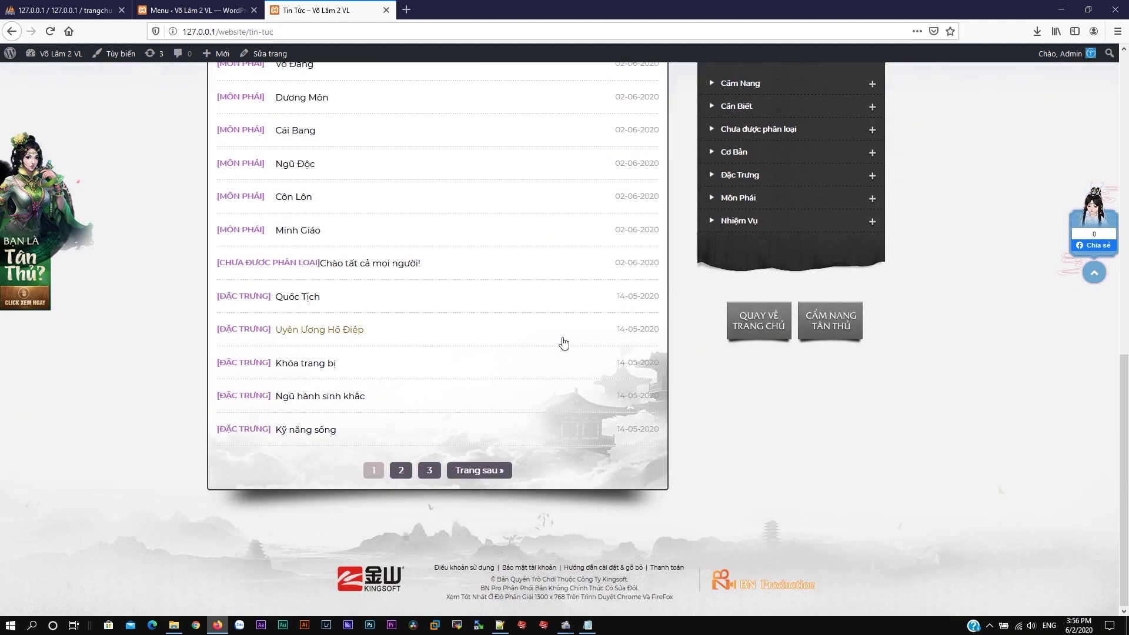
scroll(565, 341, up, 1)
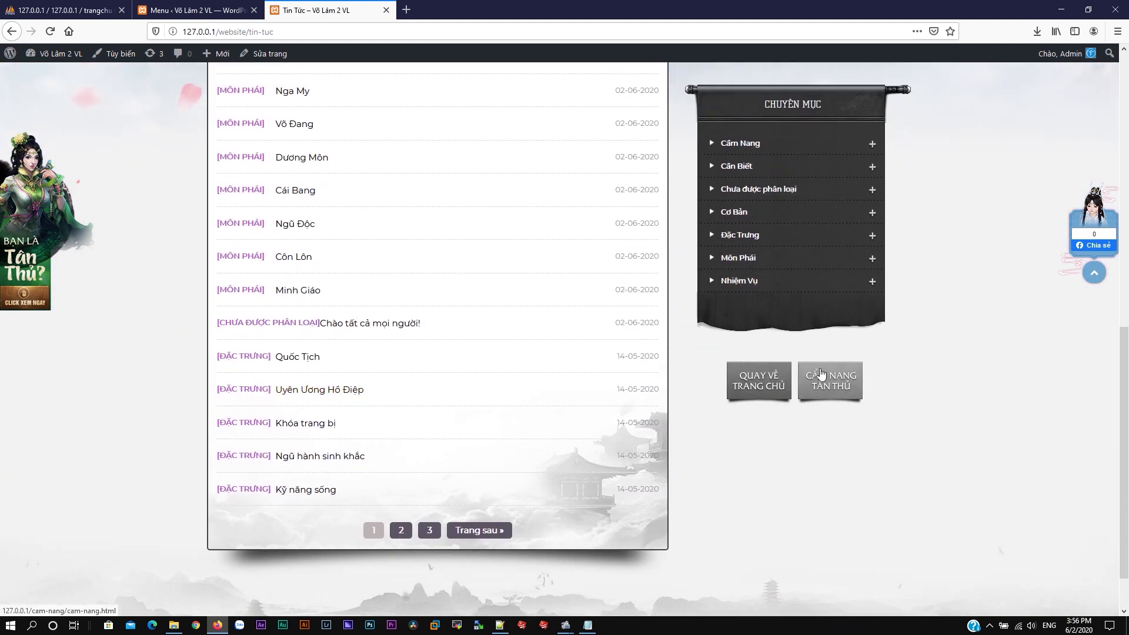
Step: Go back home and open the Tin Tức news page a second time
click(767, 388)
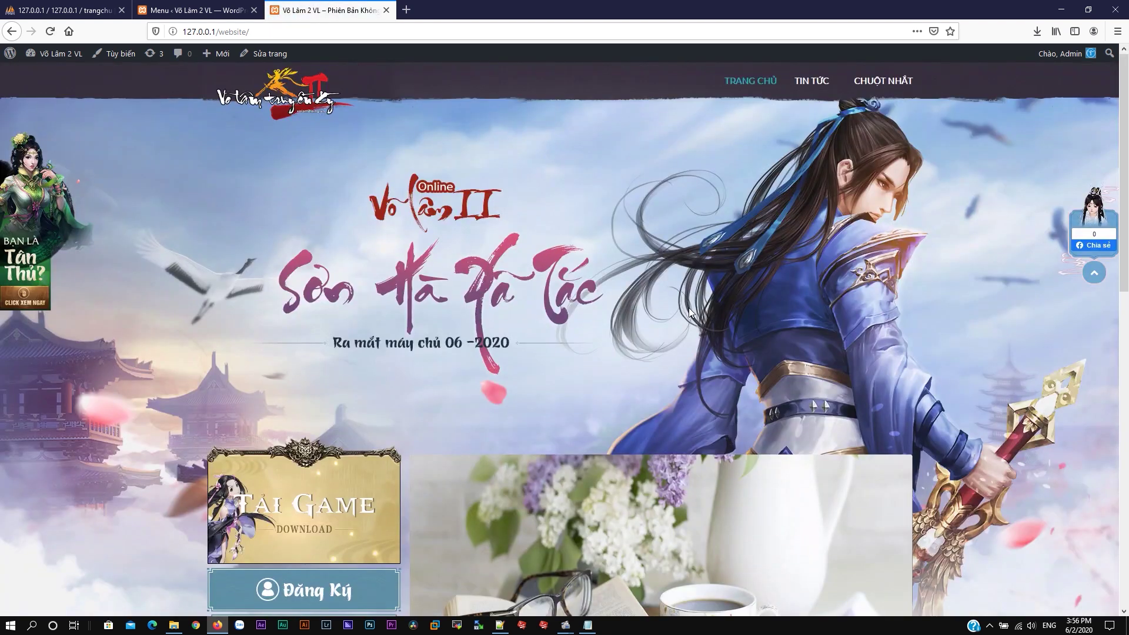
scroll(781, 334, down, 10)
scroll(802, 376, down, 3)
scroll(765, 311, up, 7)
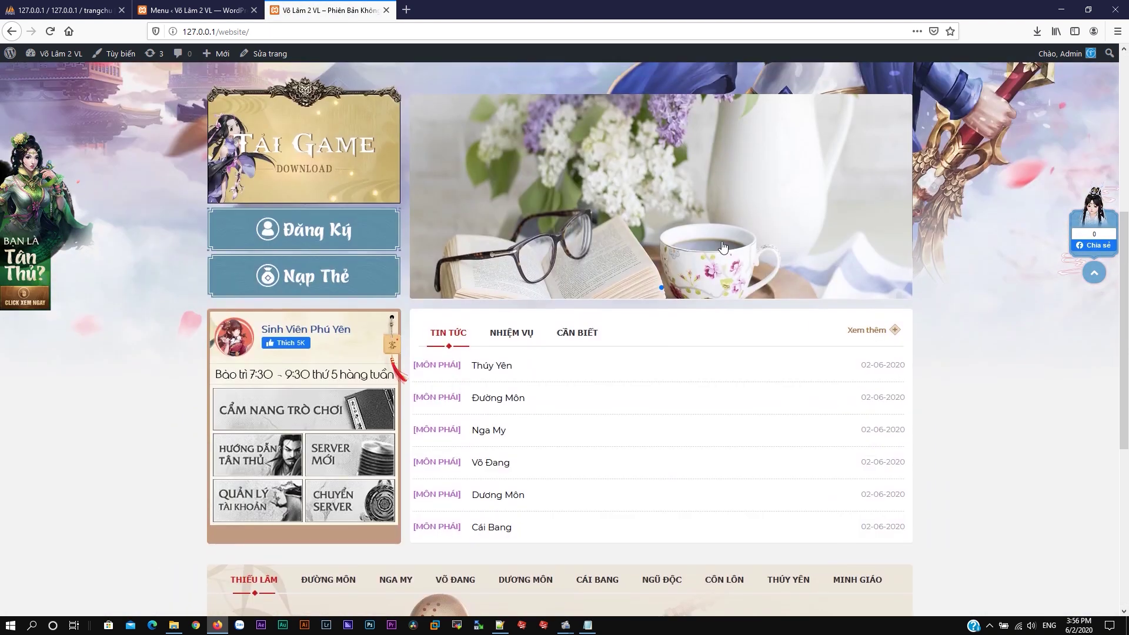
click(717, 247)
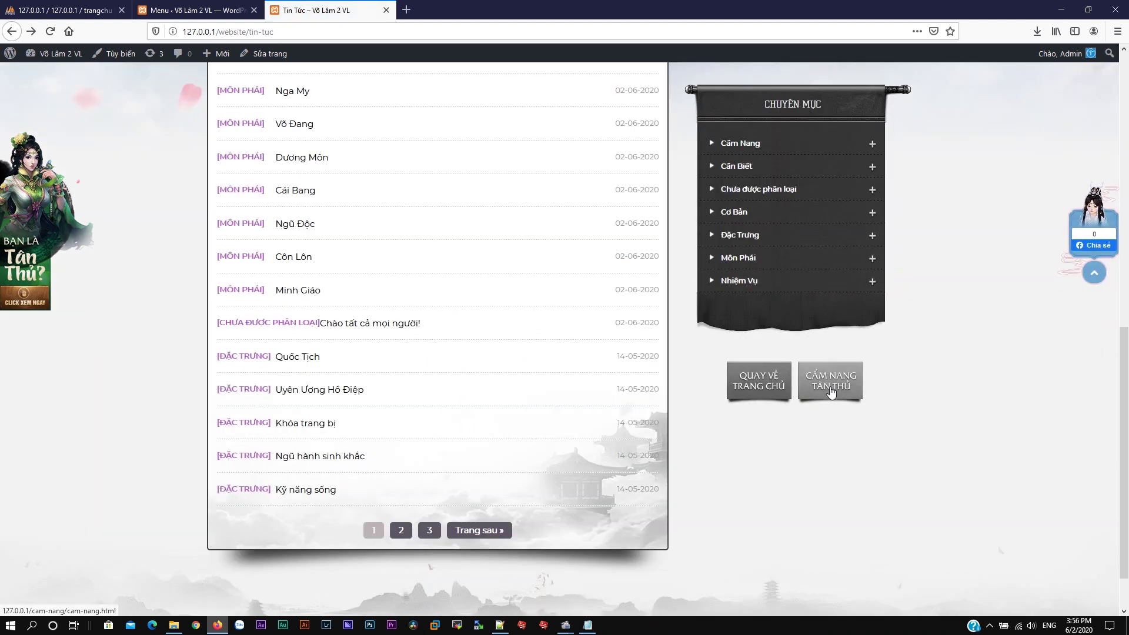
scroll(515, 236, up, 1)
scroll(515, 235, up, 10)
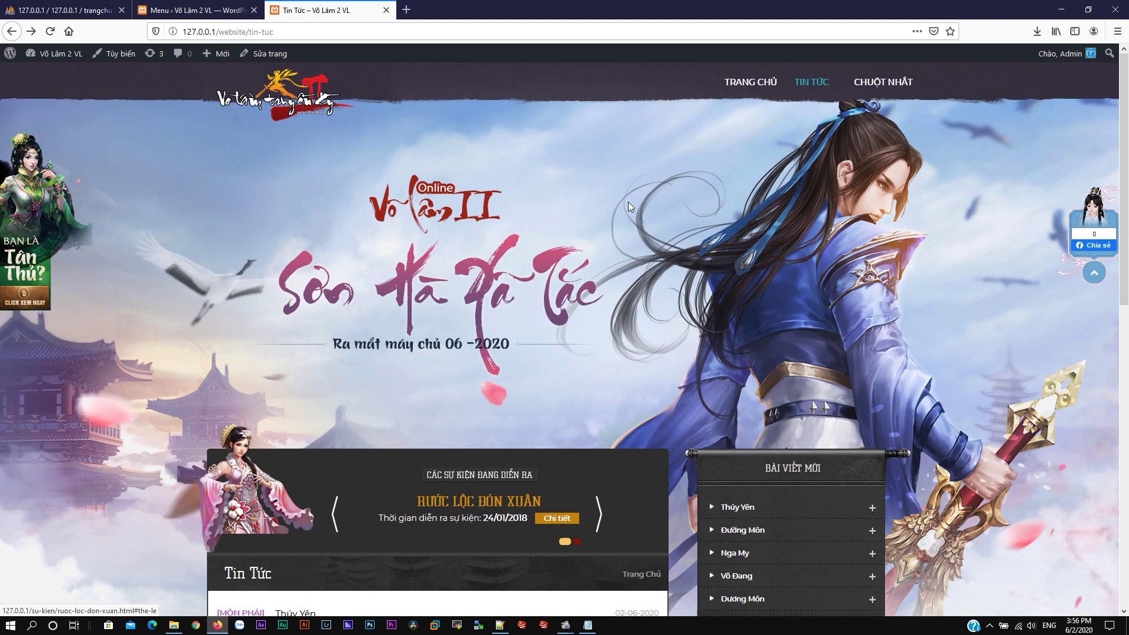
Step: Return to the home page and check the header's Tin Tức menu
click(759, 83)
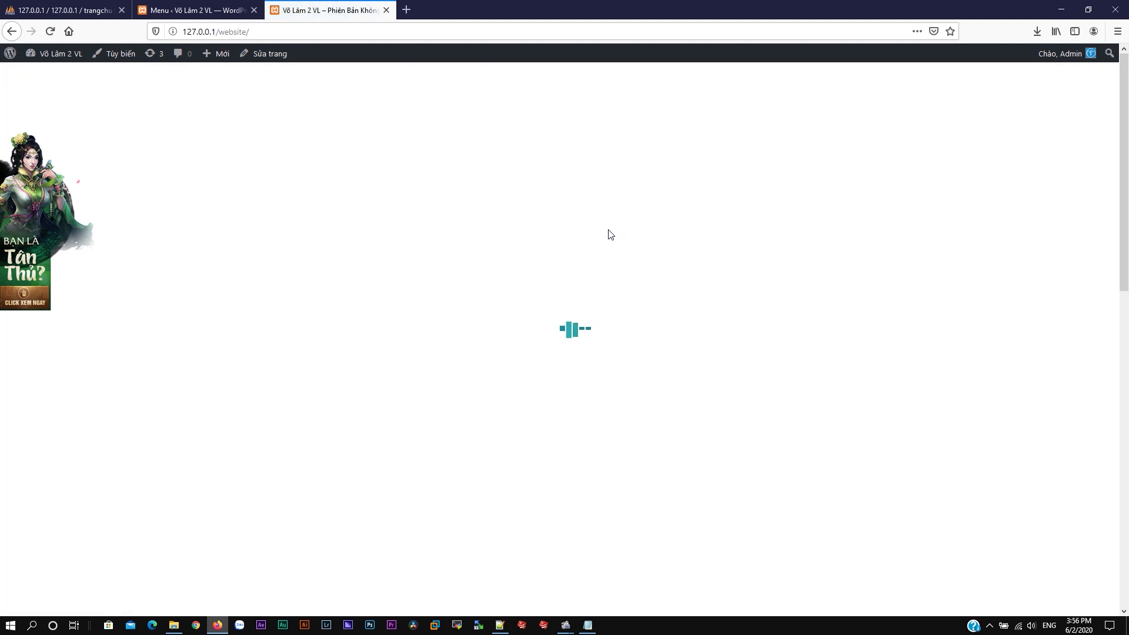
scroll(647, 270, down, 5)
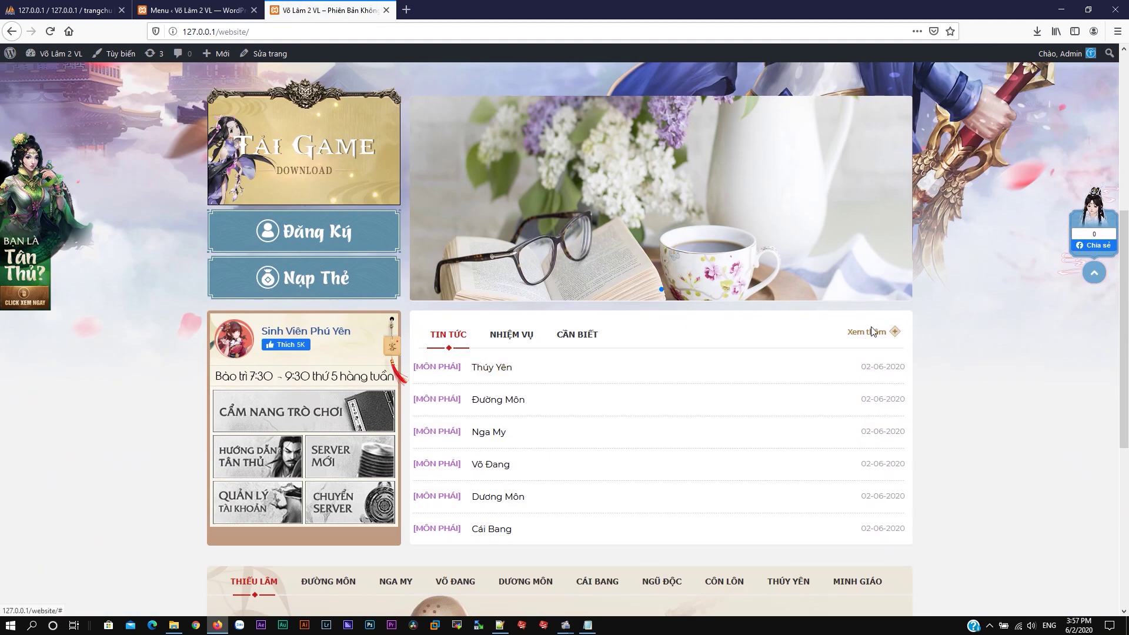
scroll(872, 332, up, 5)
mouse_move(803, 86)
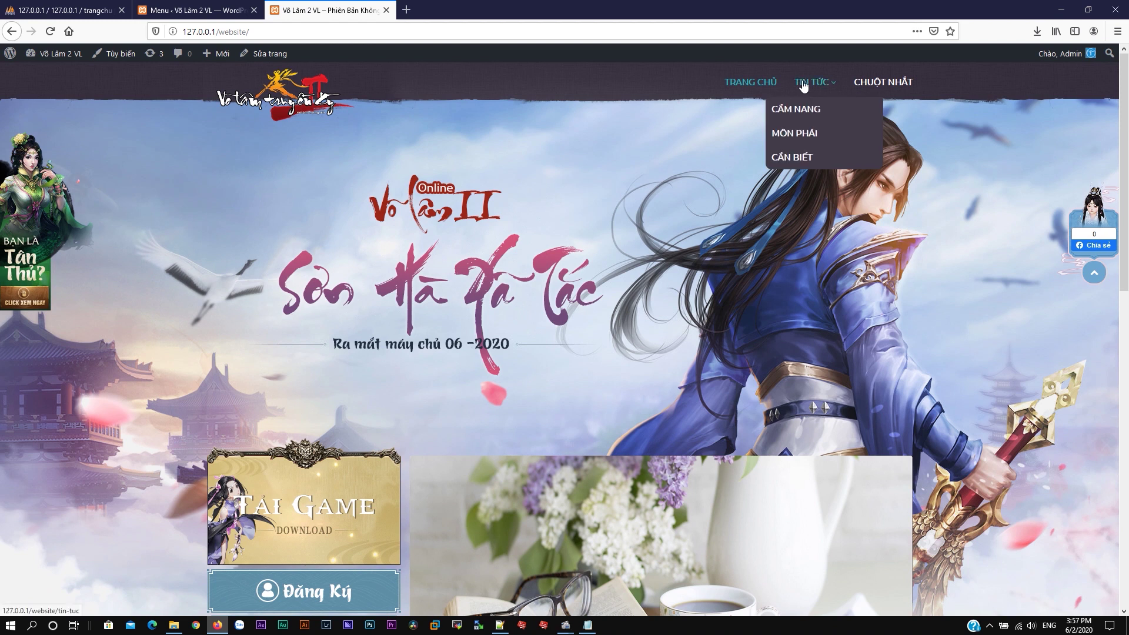
scroll(767, 235, down, 5)
Step: Edit the Trang Chủ page and open its SiteOrigin Page Builder layout
click(194, 10)
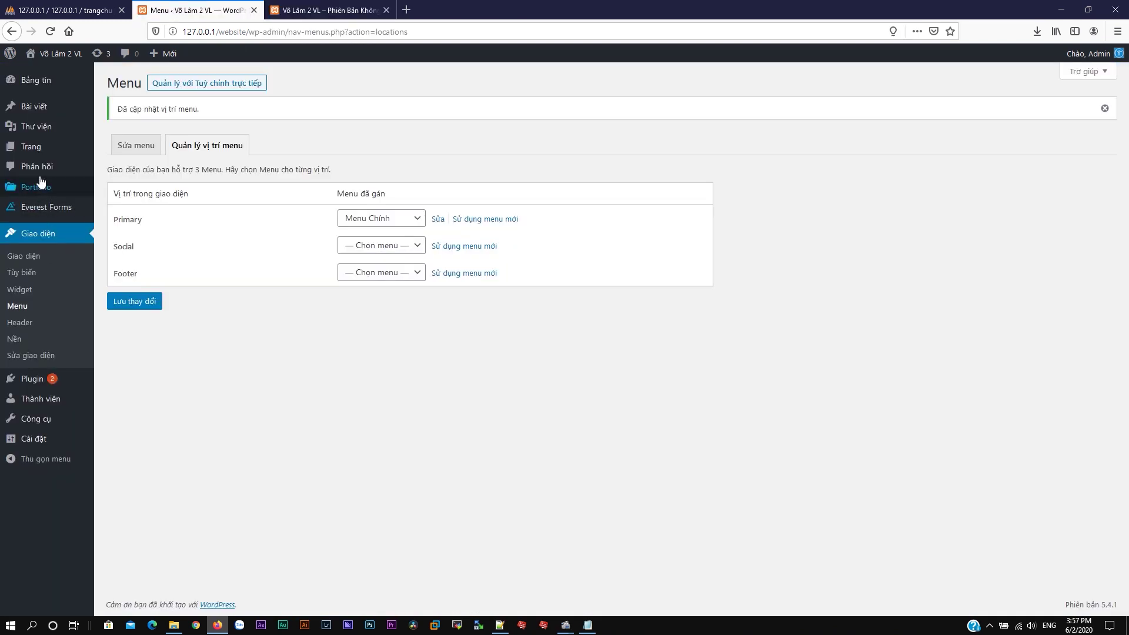
click(38, 152)
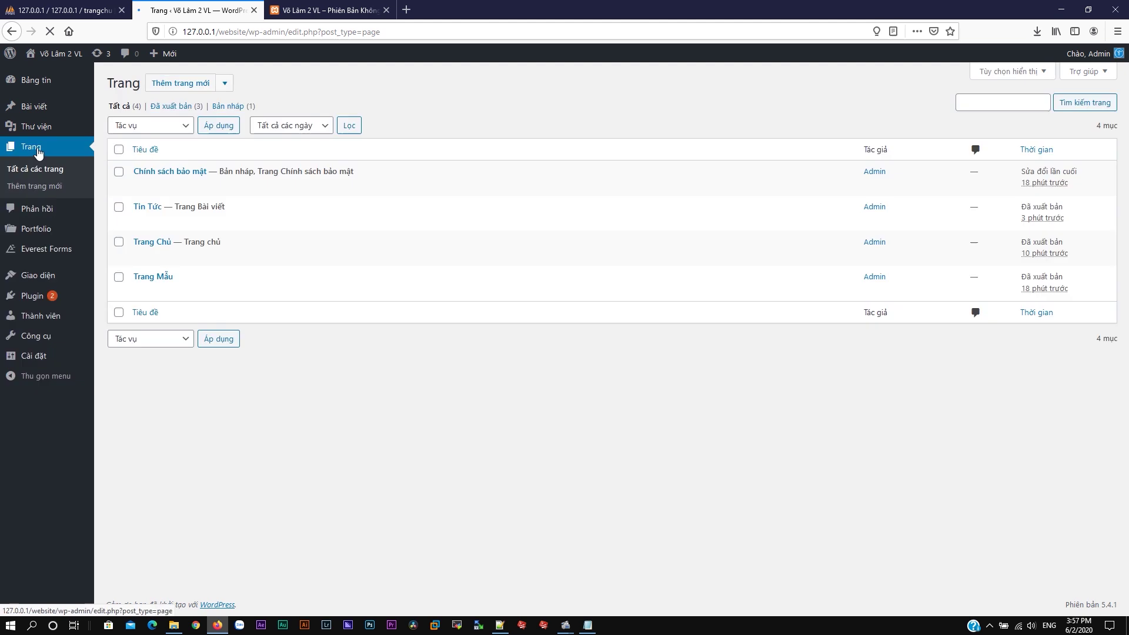
click(150, 256)
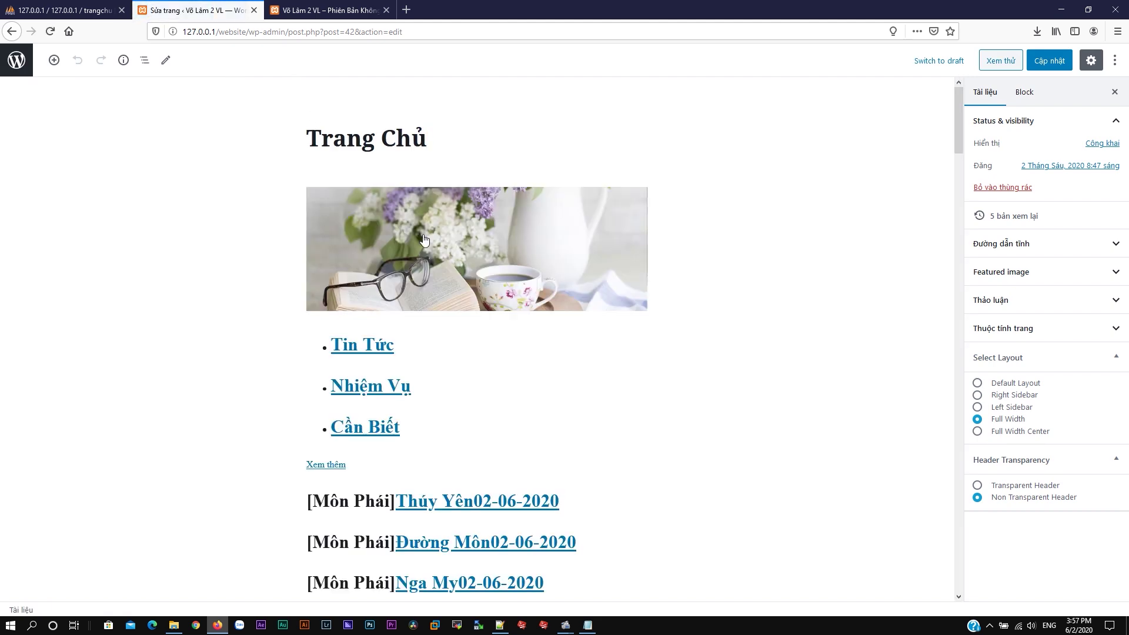
click(450, 208)
click(339, 169)
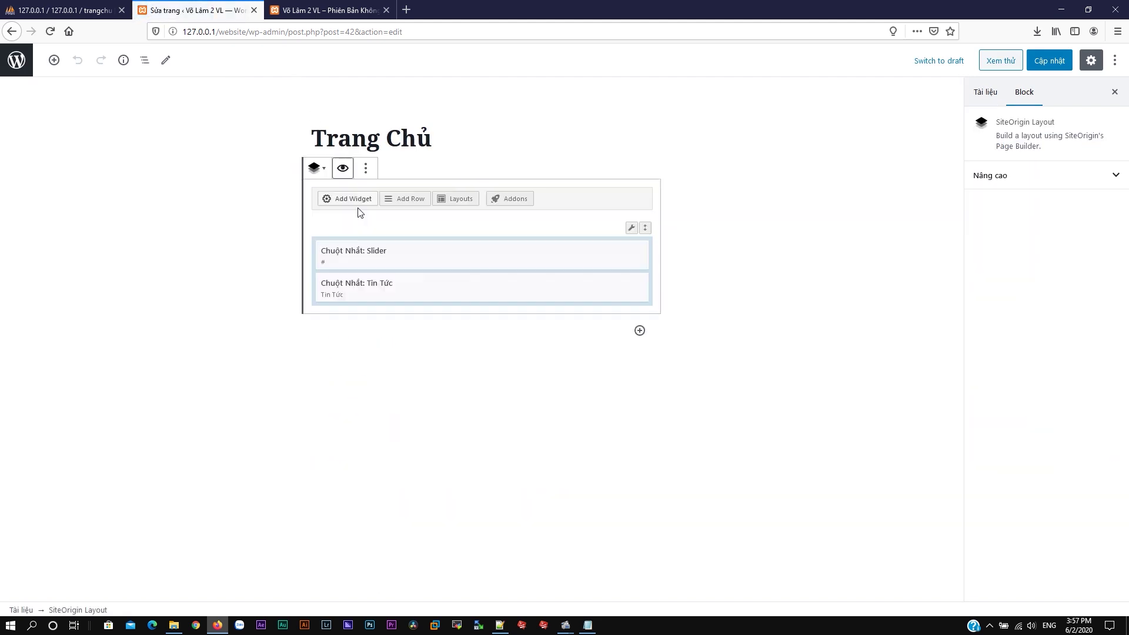
Step: Set the Tin Tức widget's Linh Xem Thêm 1 to tin-tuc, checking the live page's slug
click(583, 287)
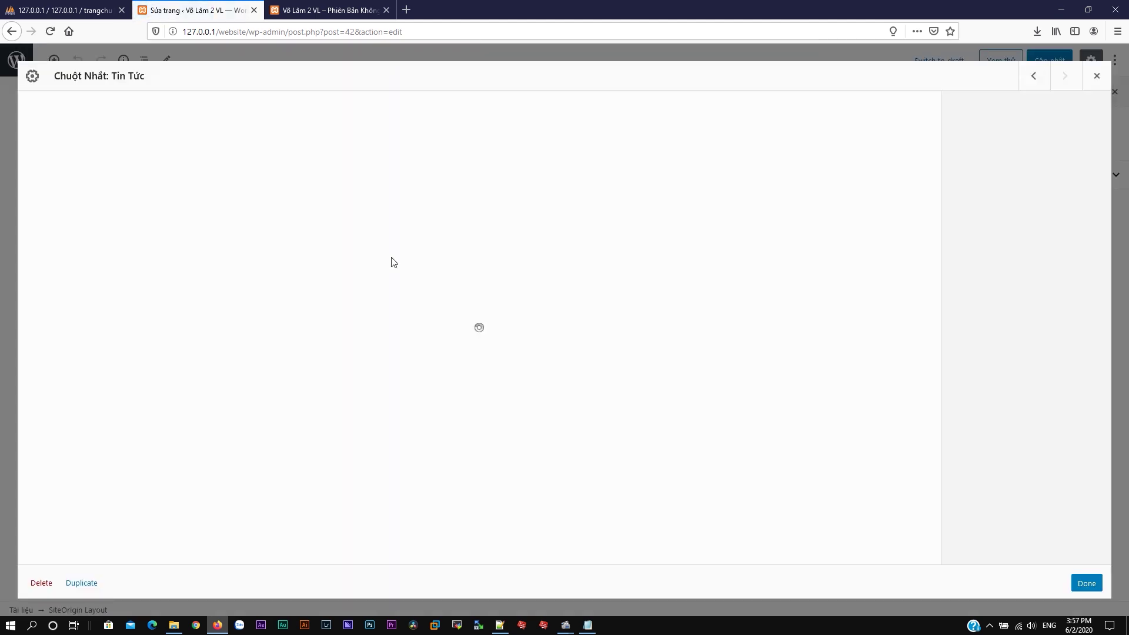
double_click(603, 139)
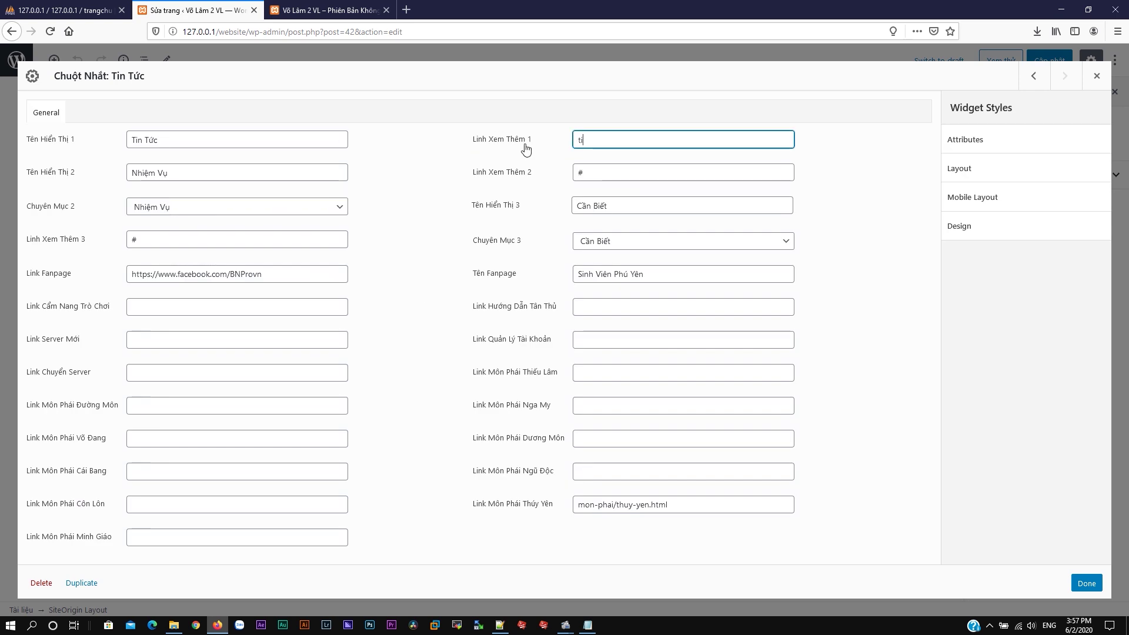
text(tin-tuc)
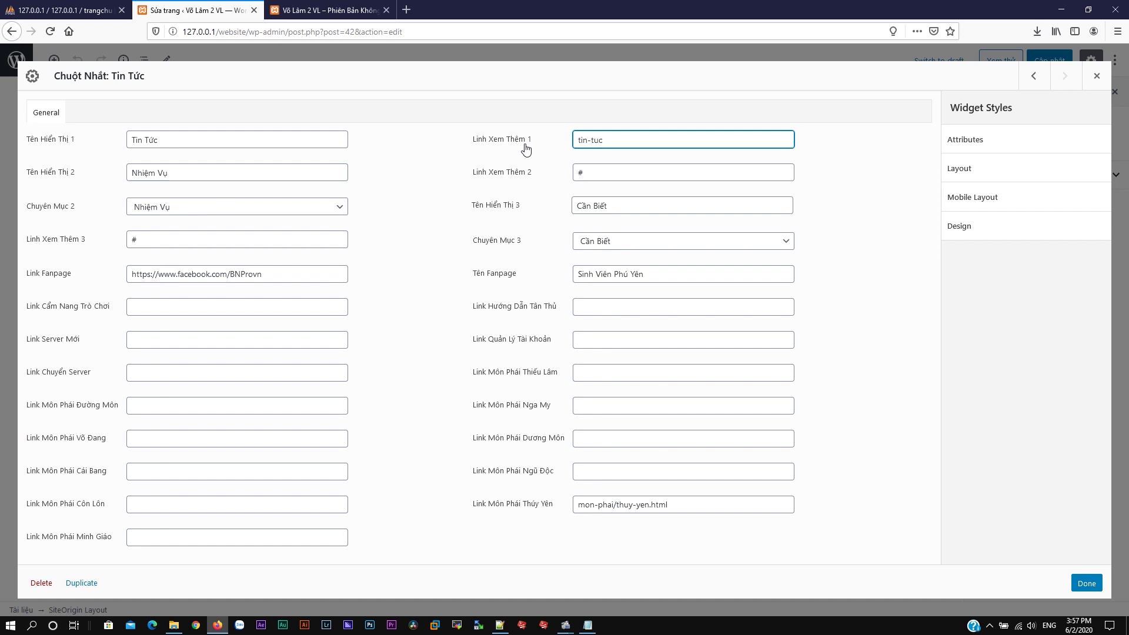
key(ctrl+Tab)
scroll(737, 72, up, 6)
click(822, 86)
double_click(254, 32)
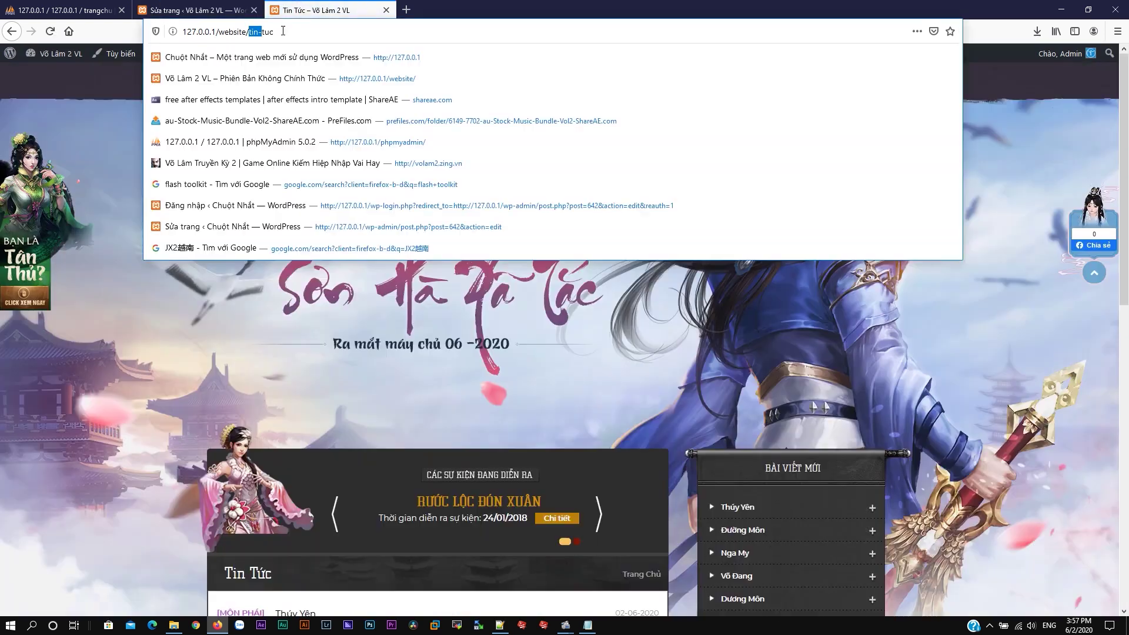
click(194, 10)
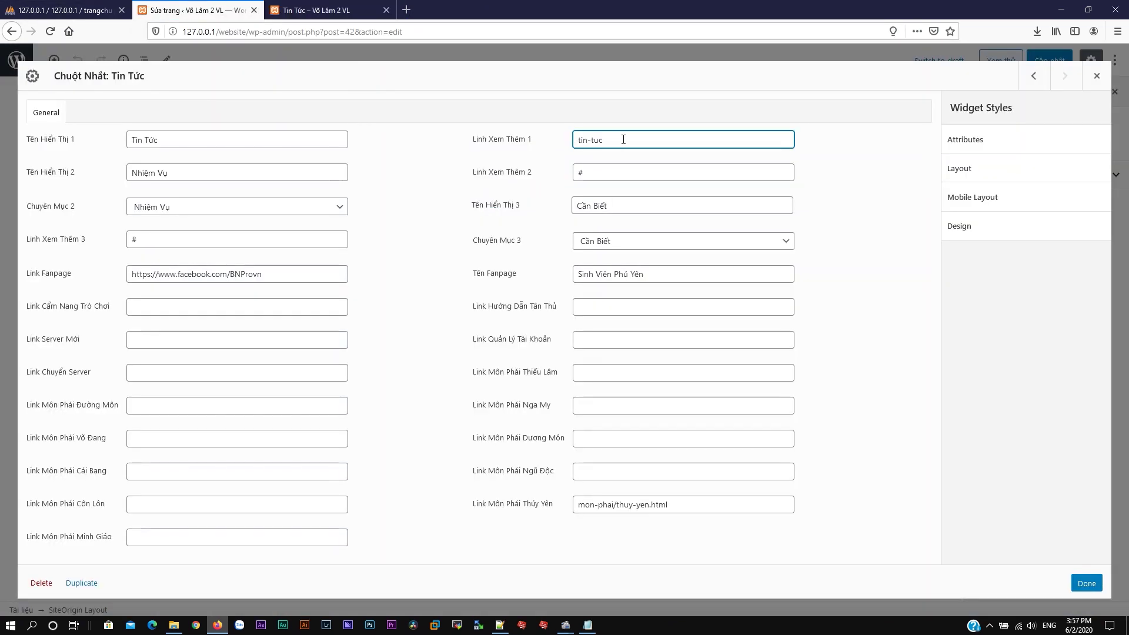
Step: Apply the widget change, update the Trang Chủ page and preview it
click(1086, 583)
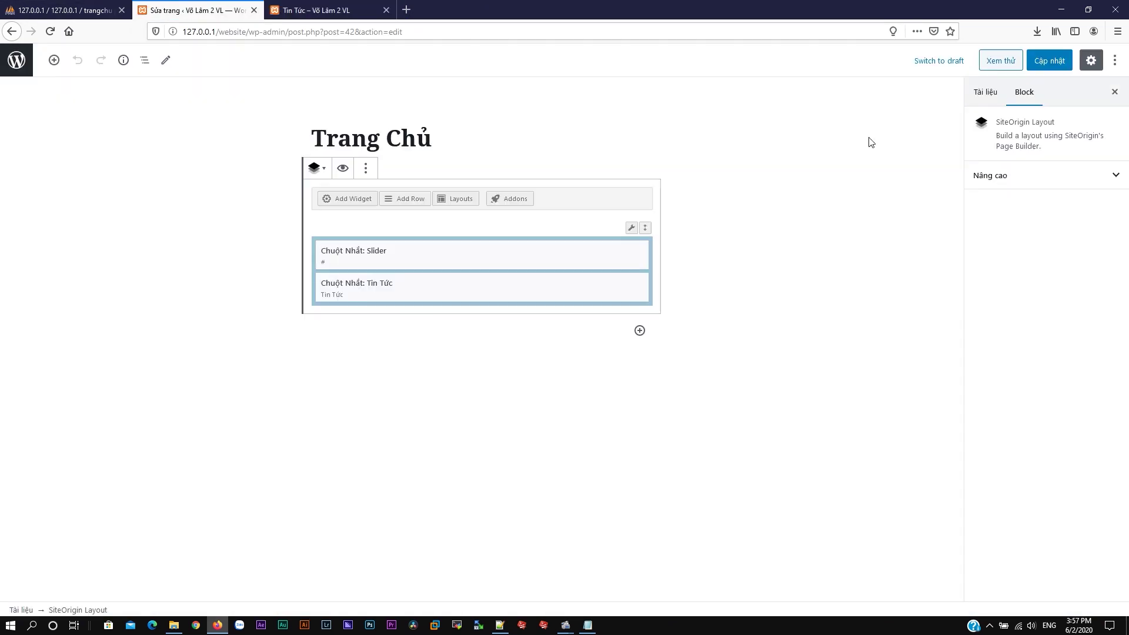
click(1052, 66)
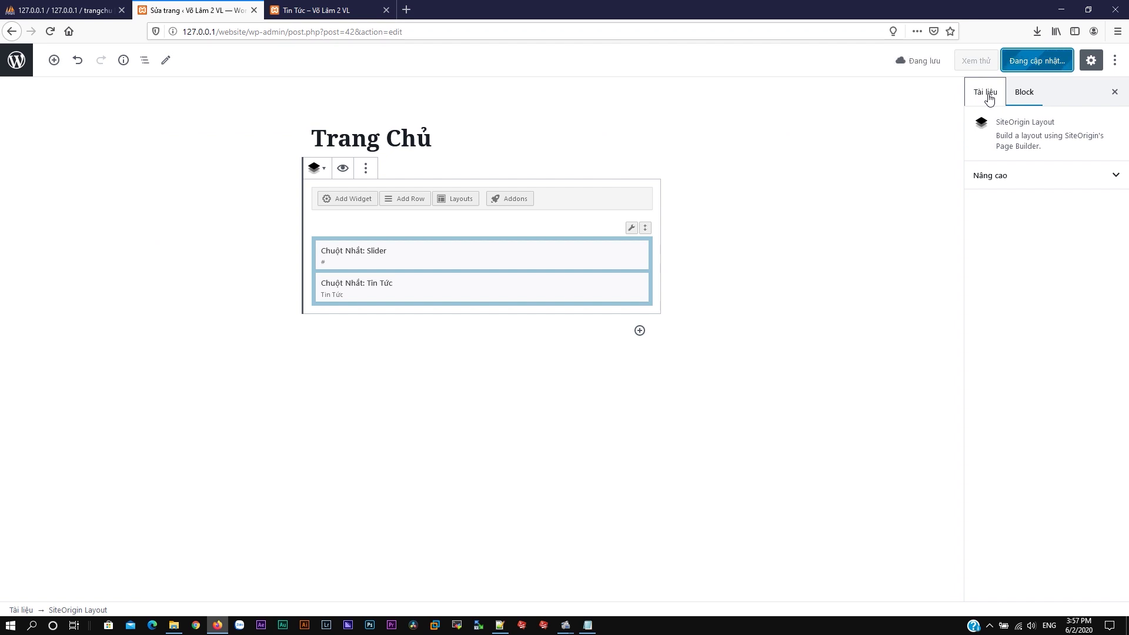
click(977, 61)
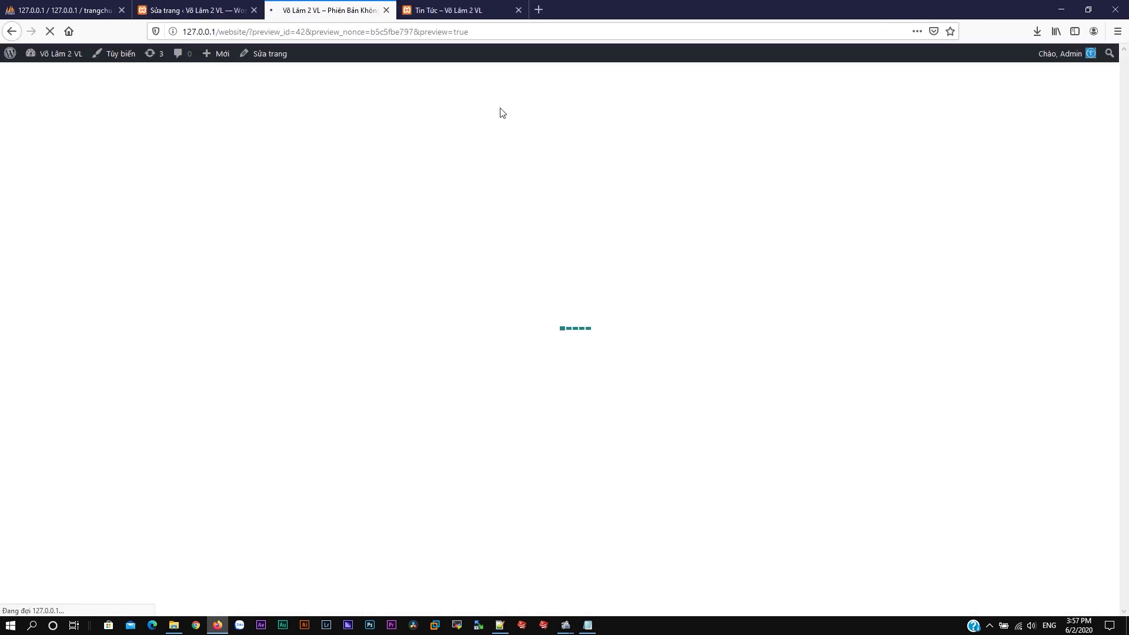
Step: Close the preview, go home and follow Xem thêm to the Tin Tức news list
scroll(800, 177, down, 10)
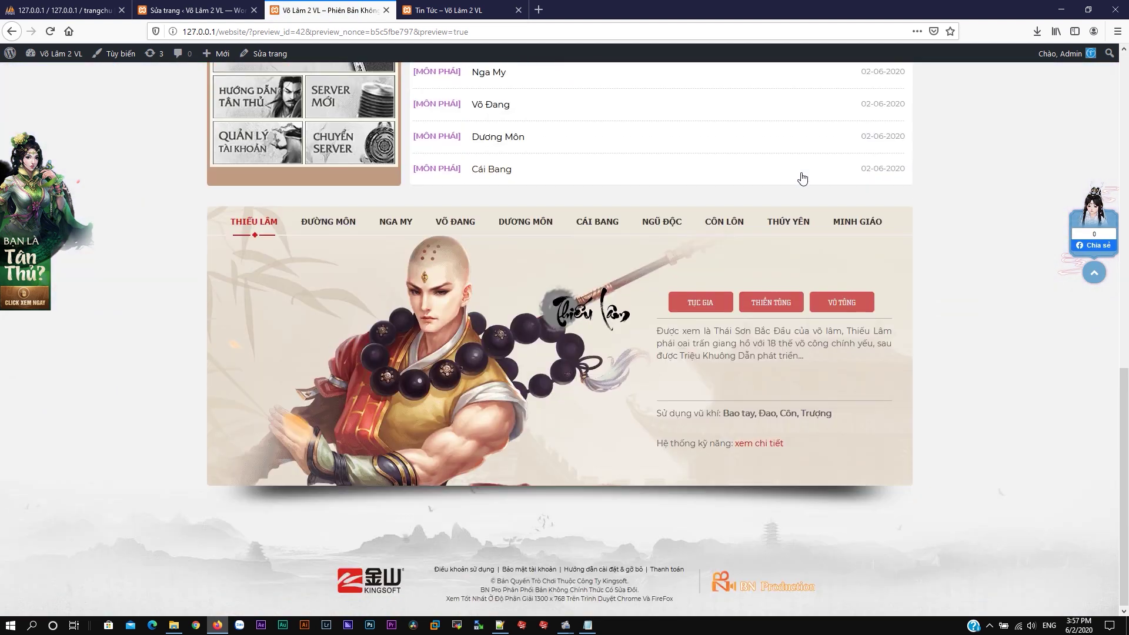
key(ctrl+w)
key(ctrl+Tab)
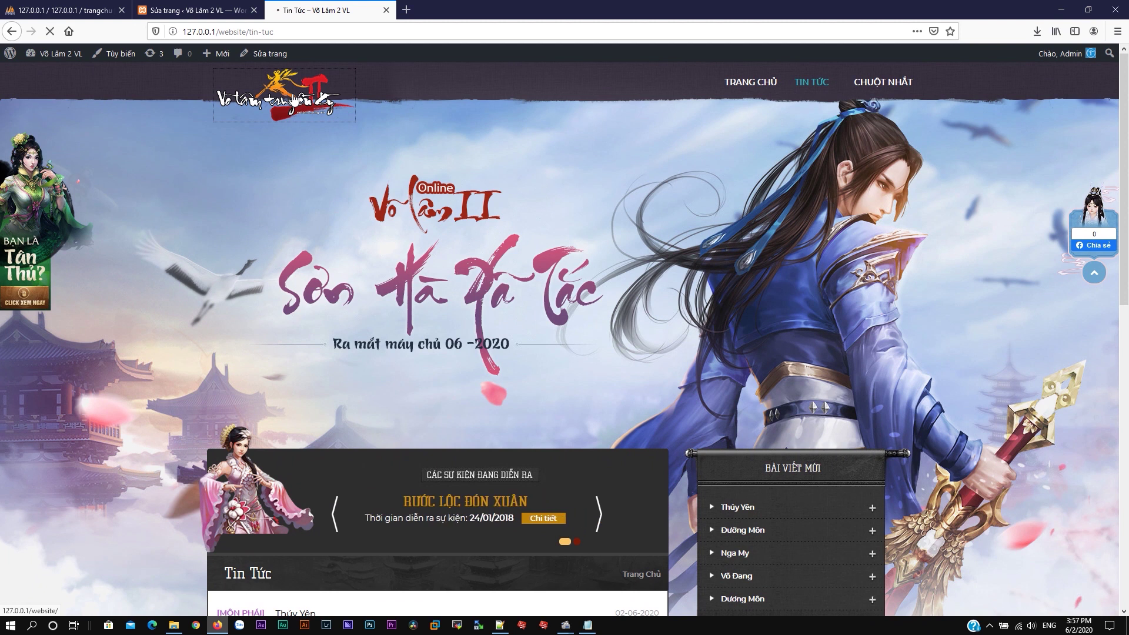
click(294, 97)
scroll(799, 288, down, 6)
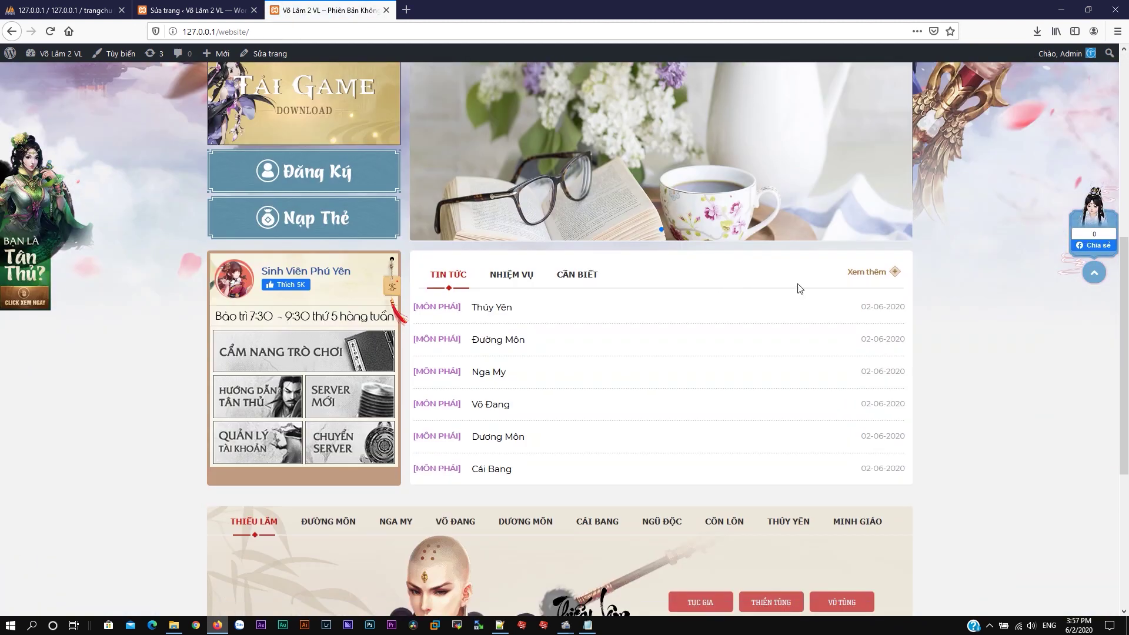
click(875, 277)
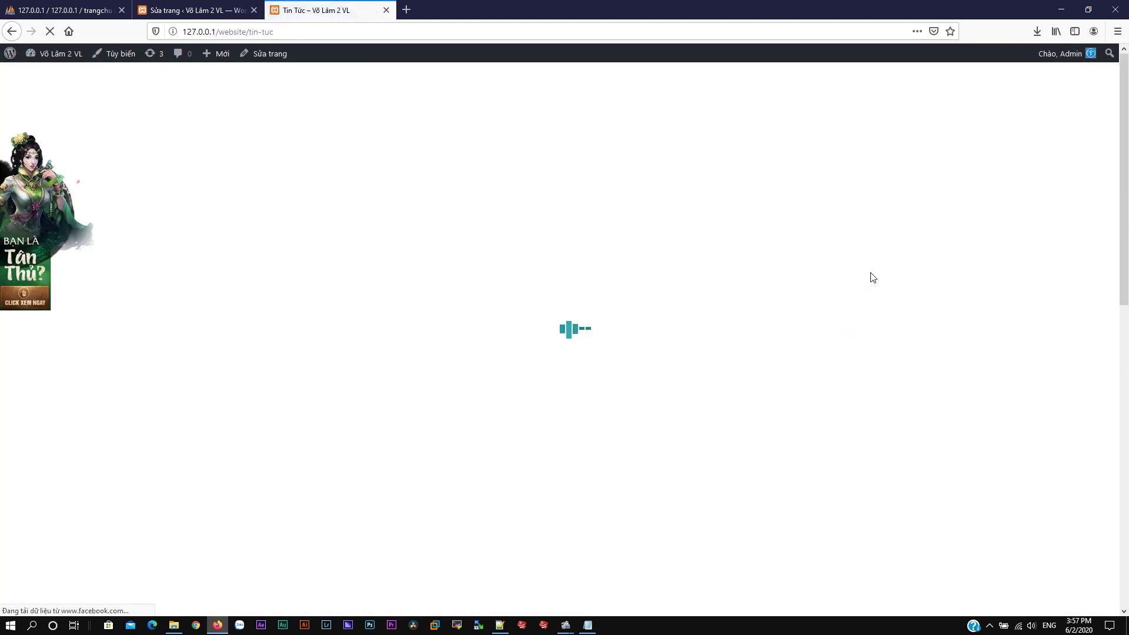
scroll(795, 256, down, 15)
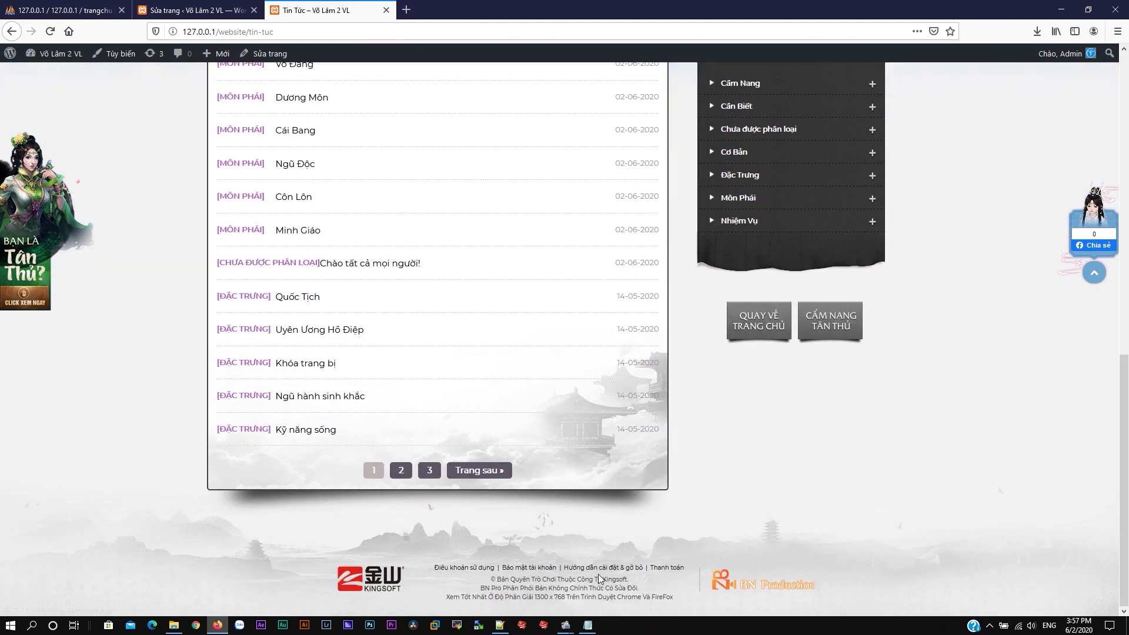
click(176, 626)
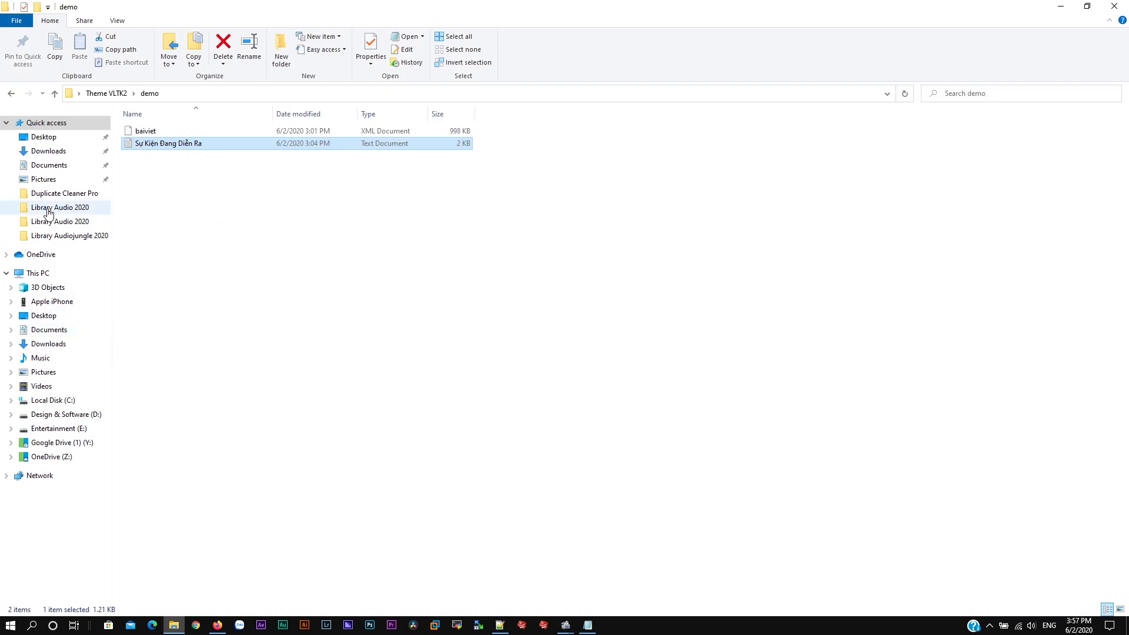
Step: Browse from Virtual Host to website > wp-content > themes > VLTK2 and bring up sidebar.php's menu
click(39, 141)
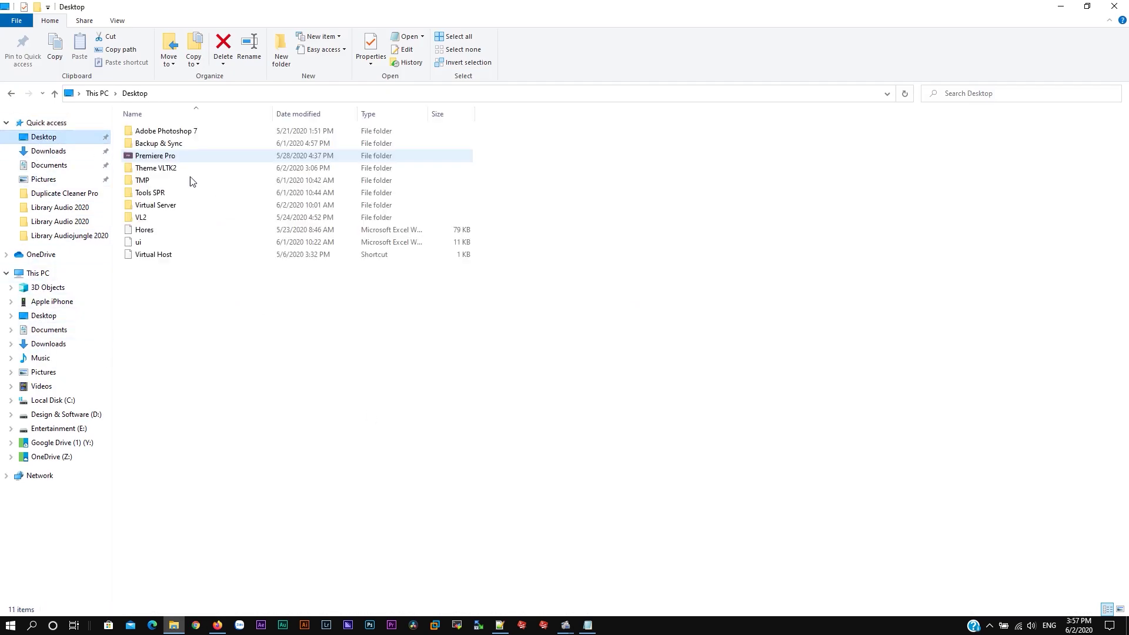
double_click(151, 254)
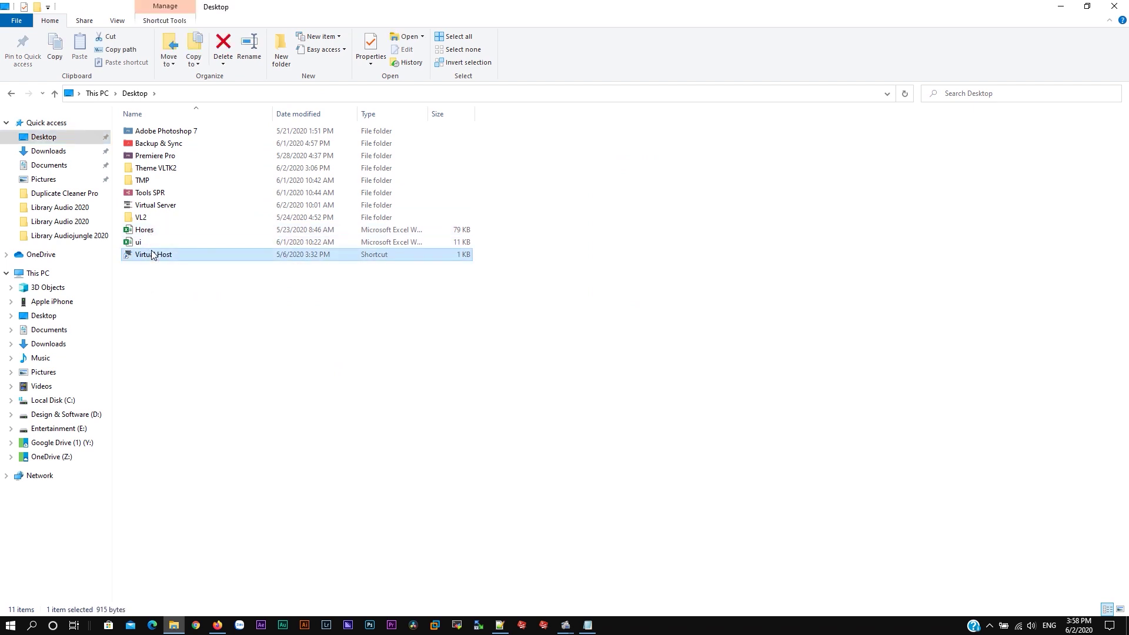
double_click(162, 194)
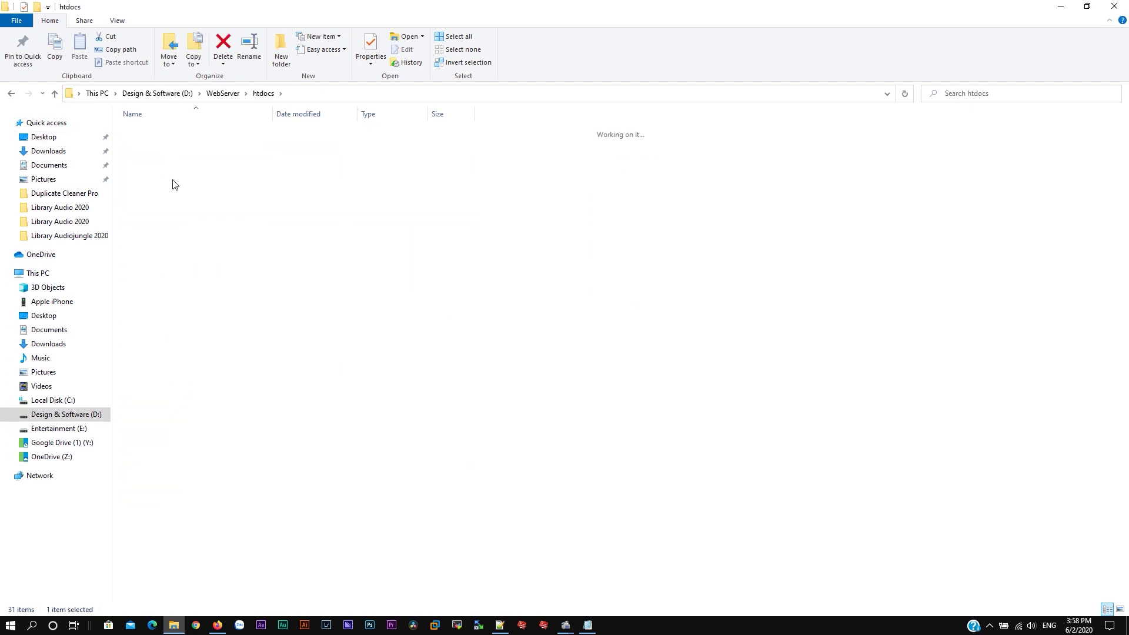
double_click(185, 155)
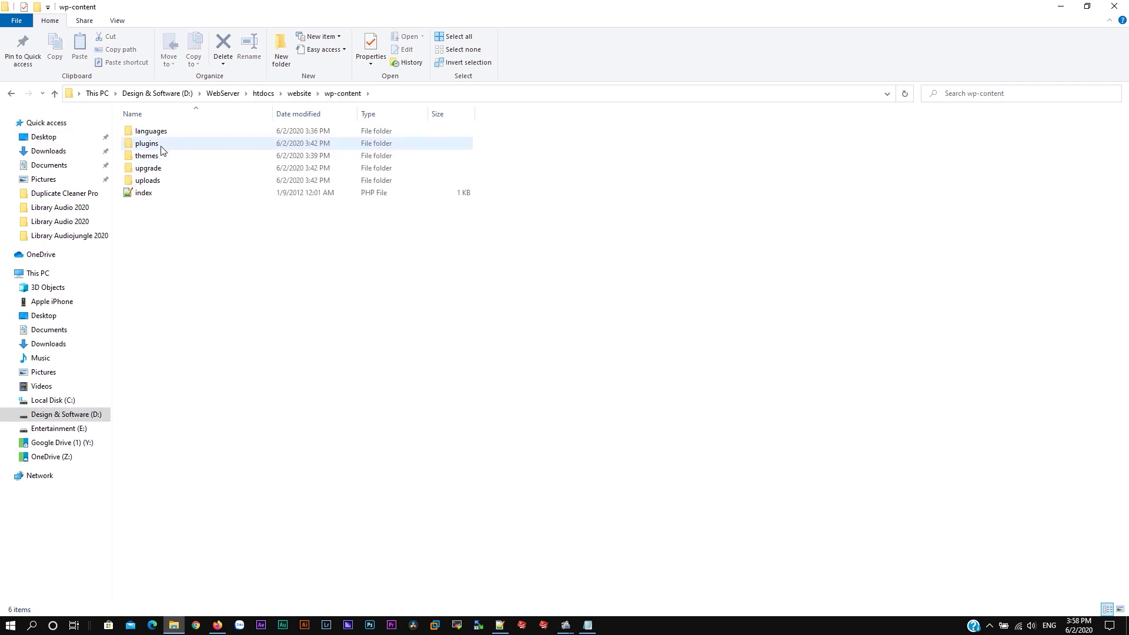
double_click(165, 156)
double_click(155, 170)
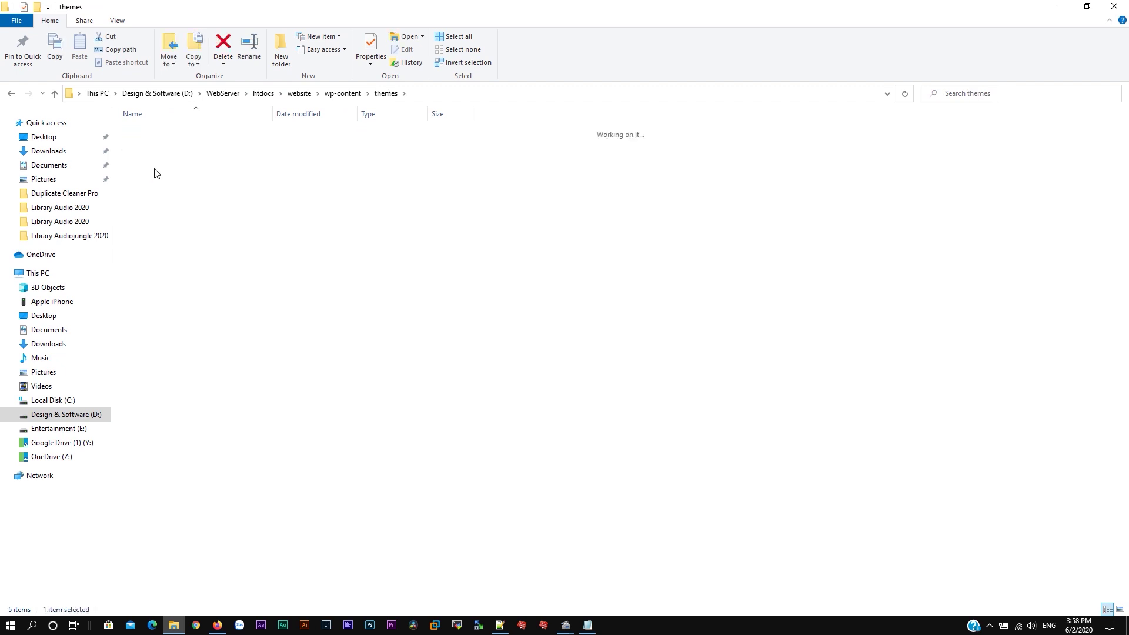
right_click(138, 418)
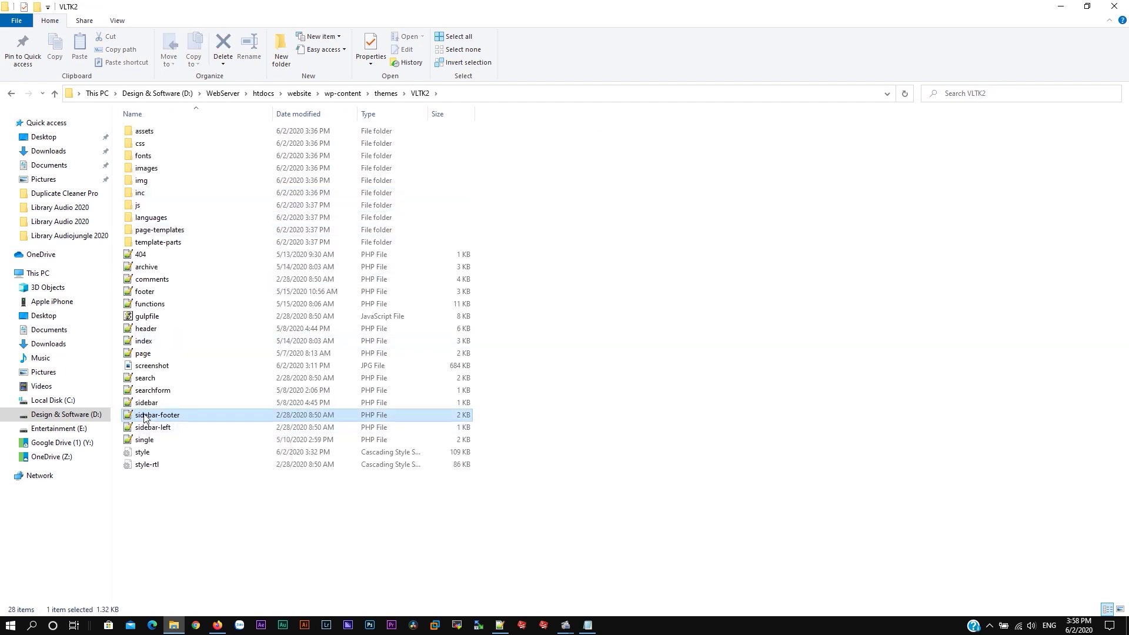
right_click(139, 402)
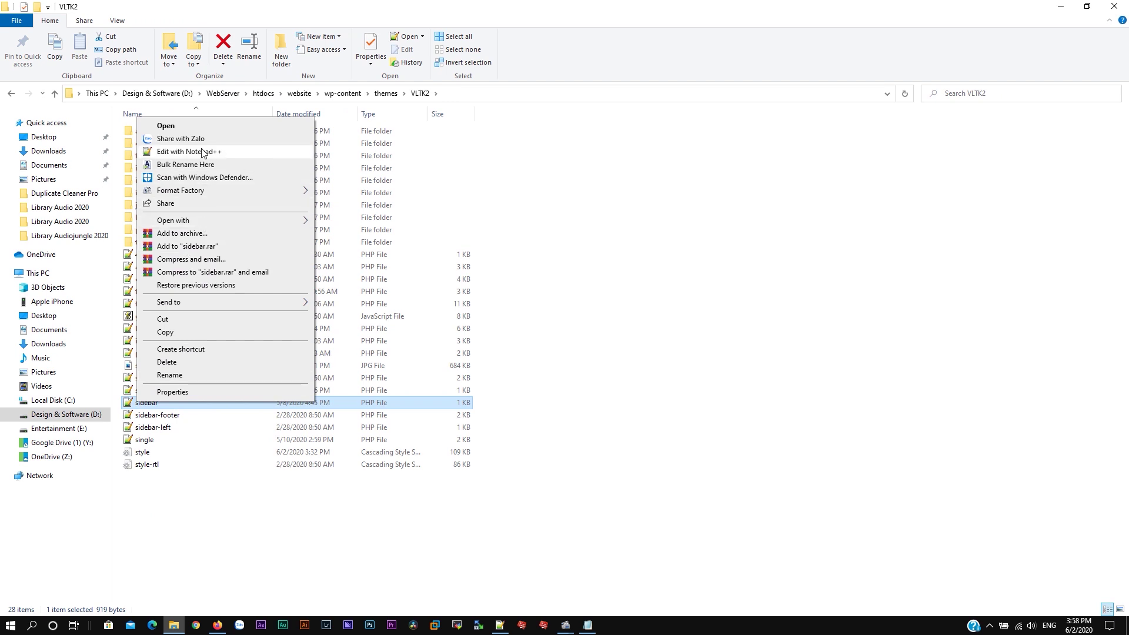
Step: Open sidebar.php in Notepad++ and highlight the Cẩm nang tân thủ link on line 34
click(194, 151)
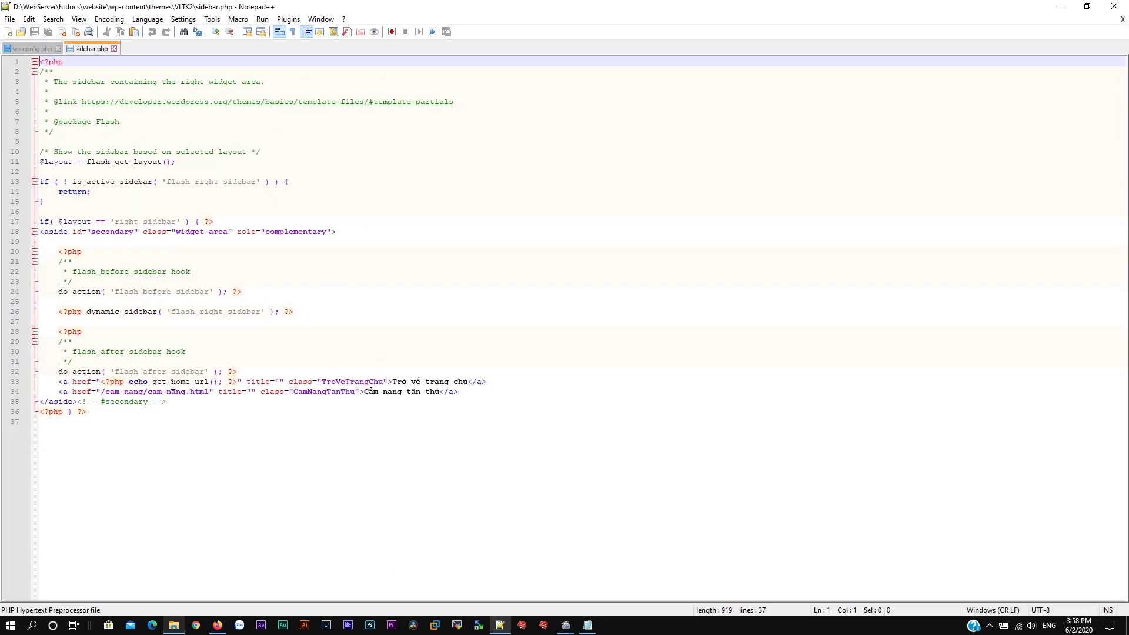
drag(104, 393, 192, 395)
drag(365, 392, 435, 392)
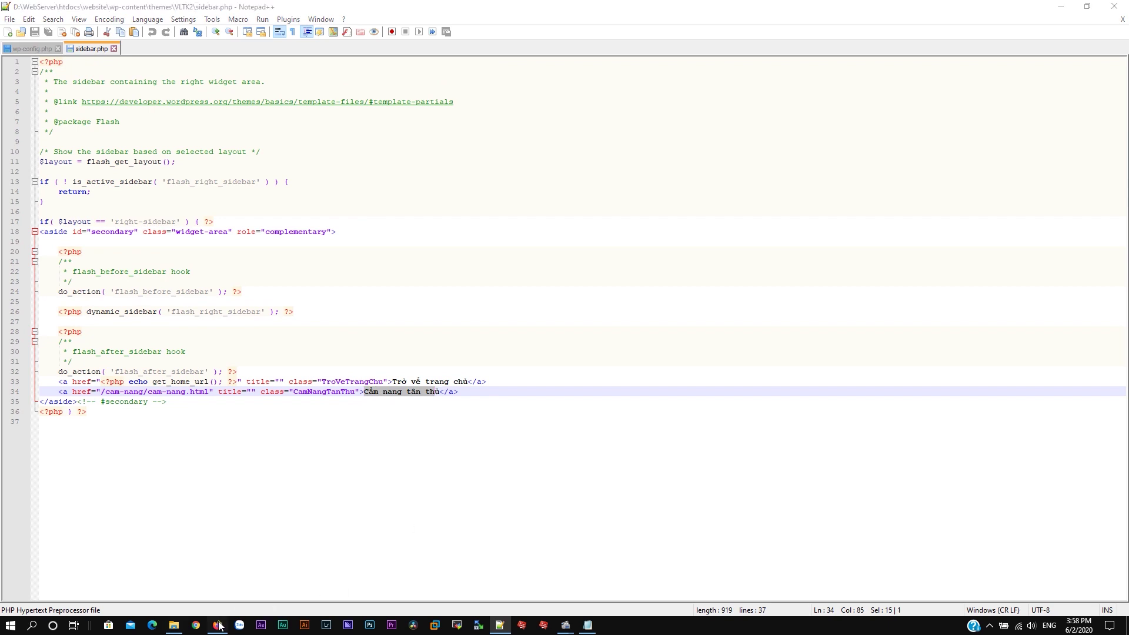
Step: Compare it with the sidebar button in Firefox, then return to the VLTK2 folder
click(217, 625)
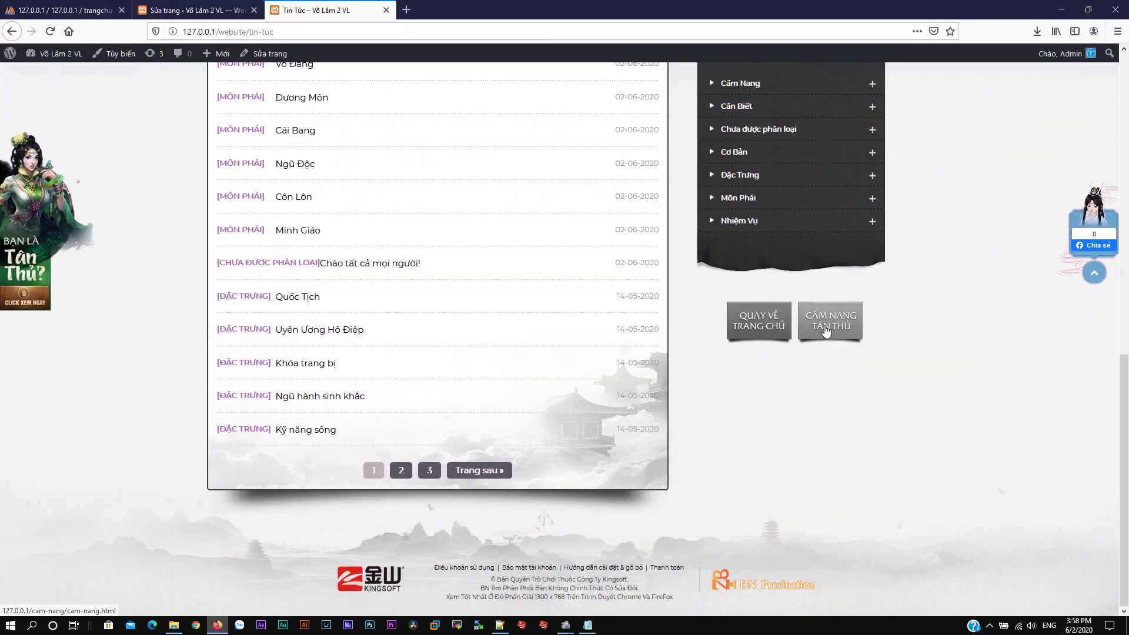
scroll(826, 331, up, 4)
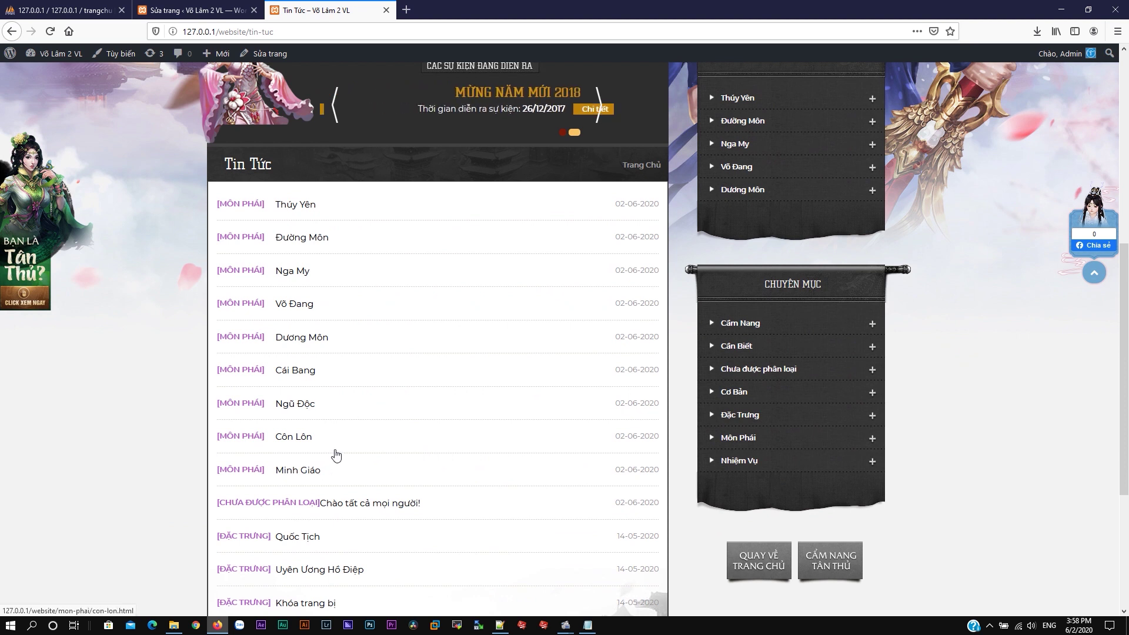
scroll(336, 454, down, 4)
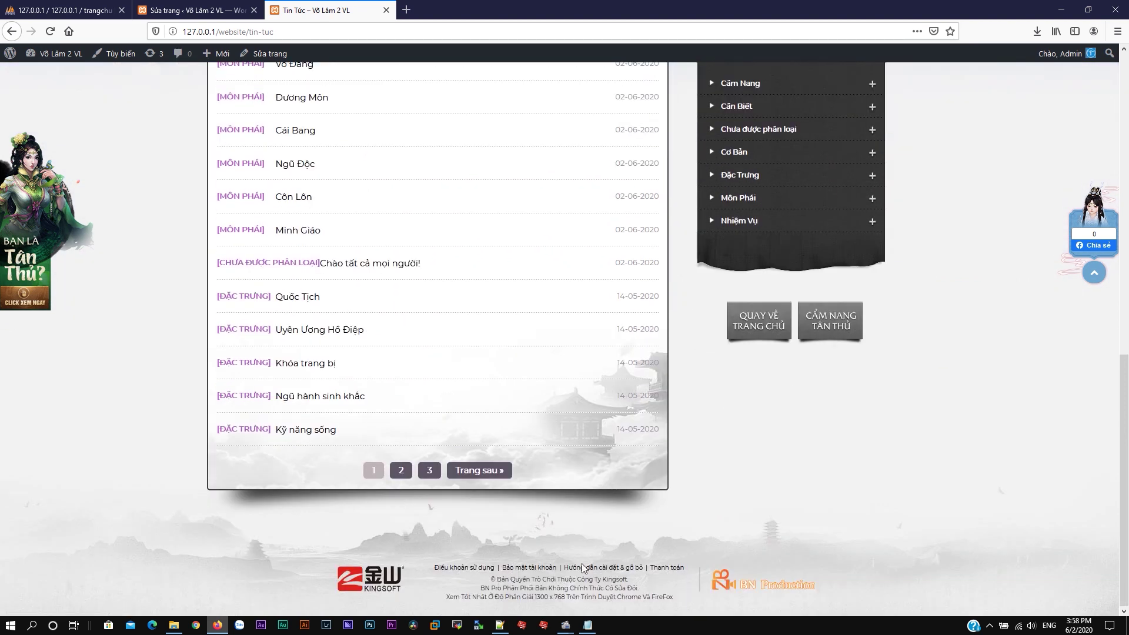
key(alt+Tab)
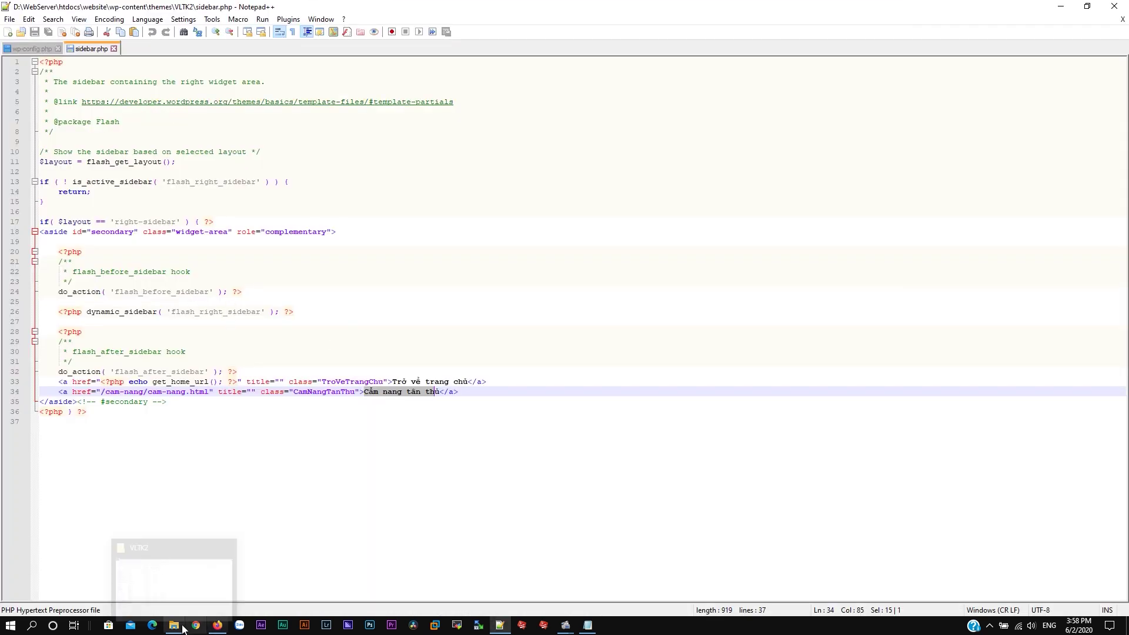
click(182, 629)
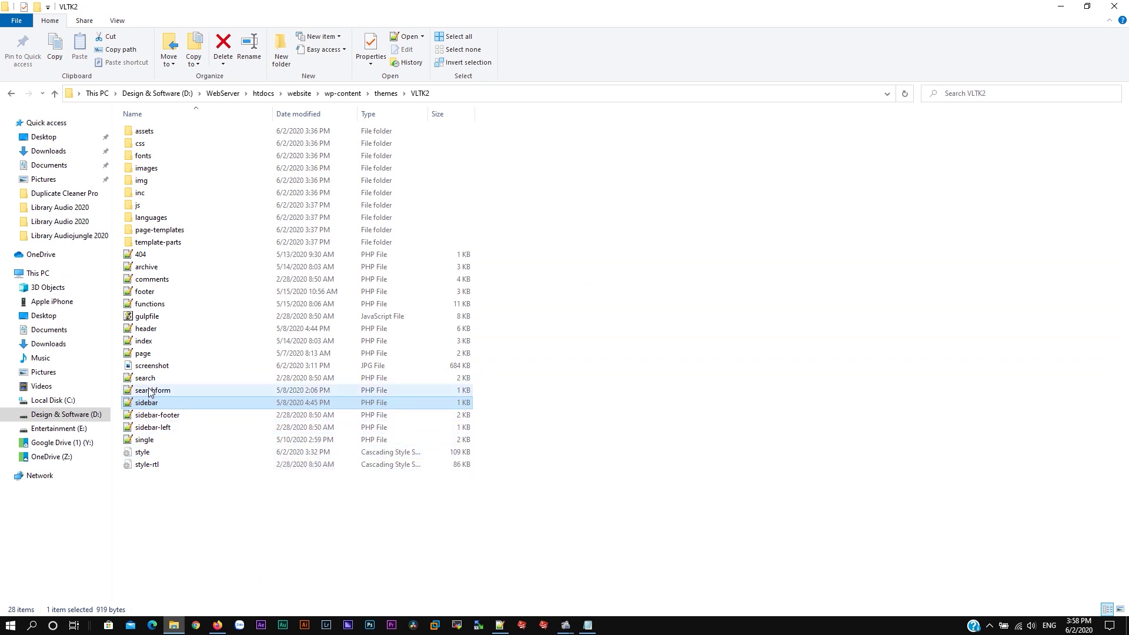
right_click(142, 299)
Step: Open the VLTK2 theme's footer.php in Notepad++ and review links like Điều khoản sử dụng and Thanh toán
right_click(149, 294)
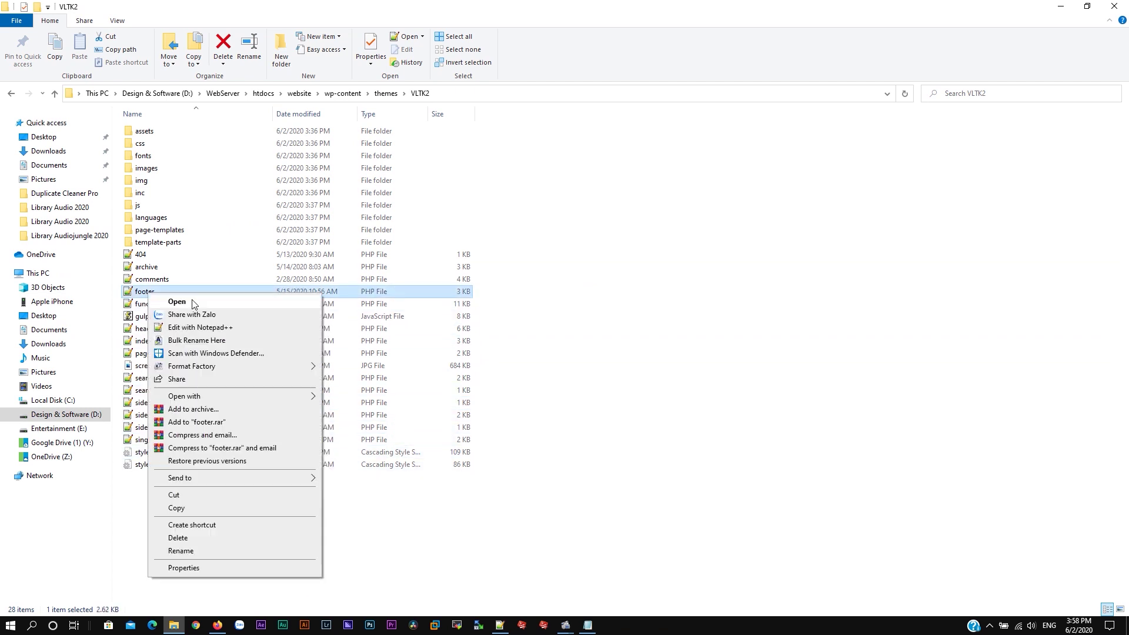
click(191, 327)
scroll(337, 412, down, 4)
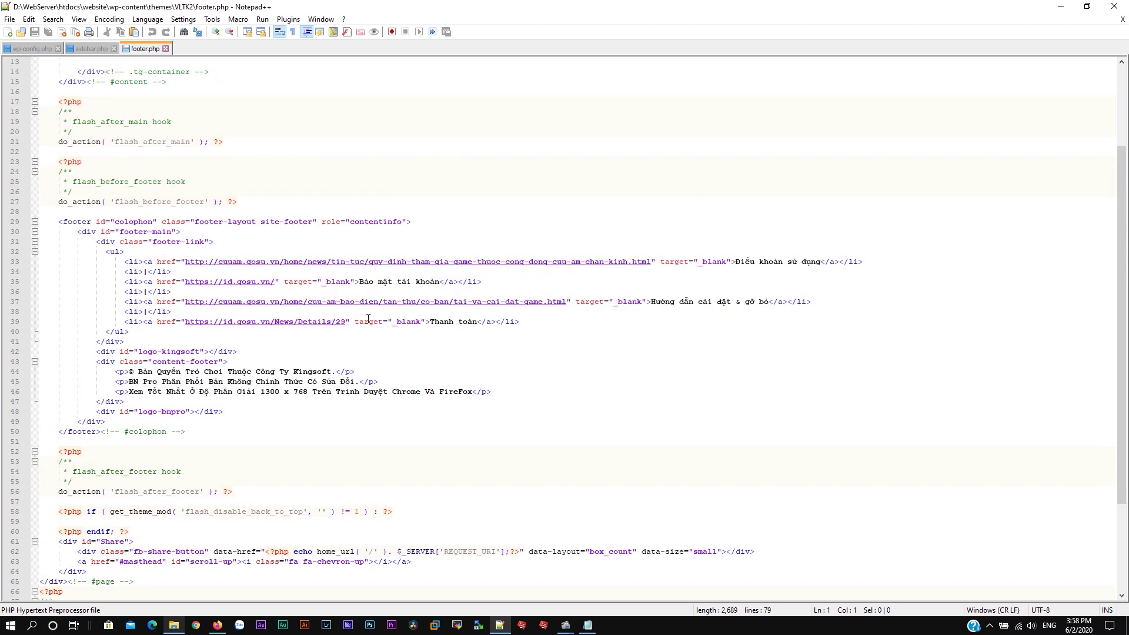
scroll(499, 348, down, 4)
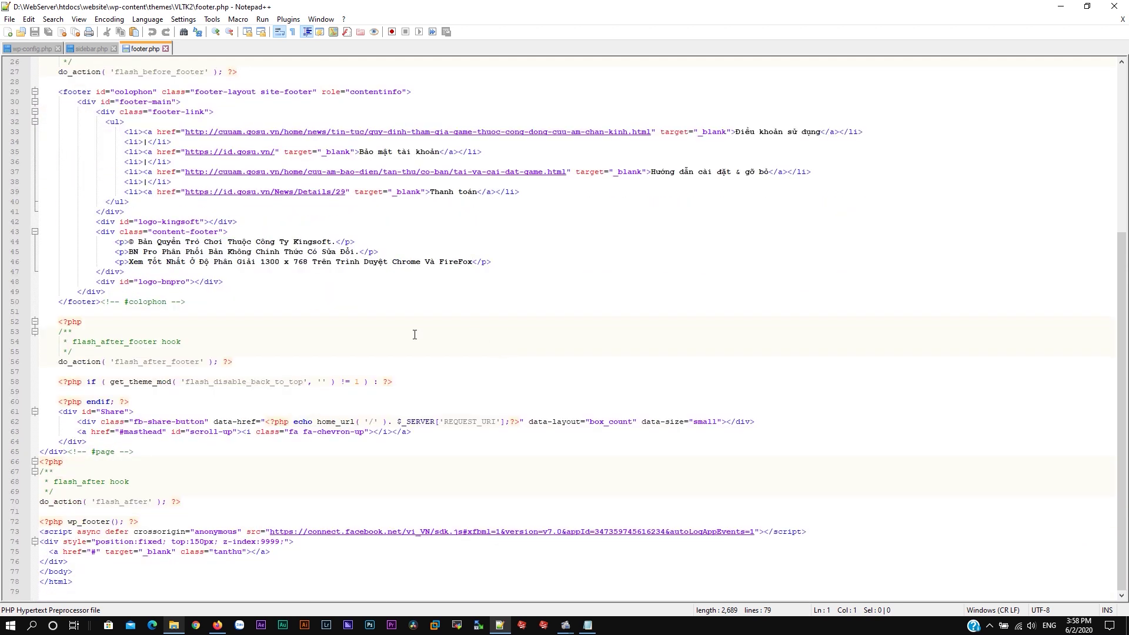
scroll(275, 518, up, 8)
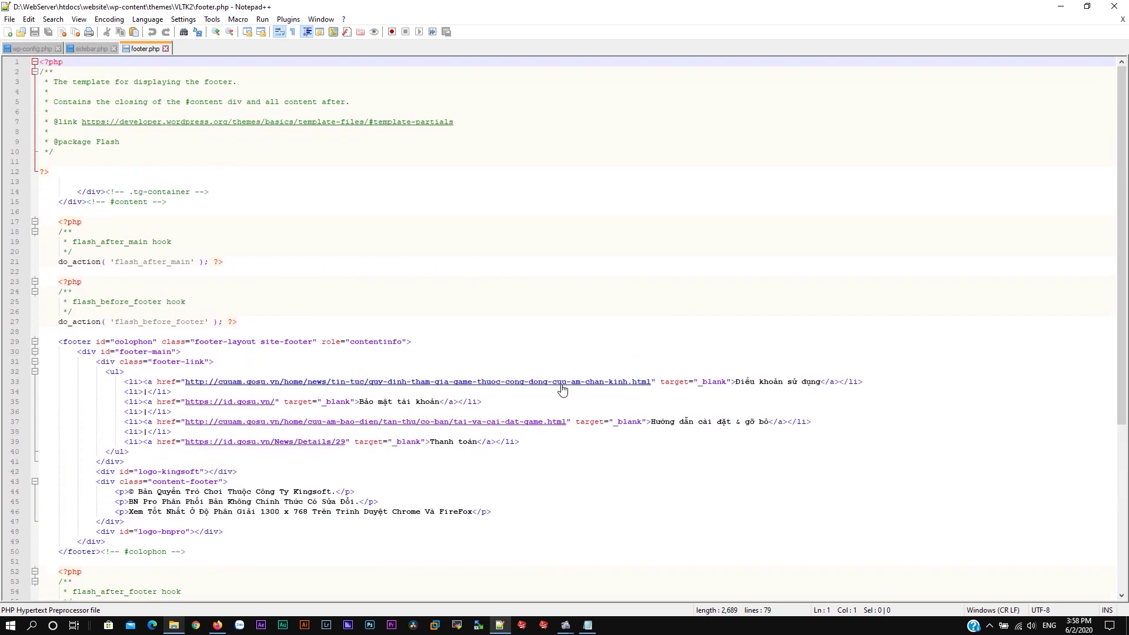
scroll(434, 369, down, 8)
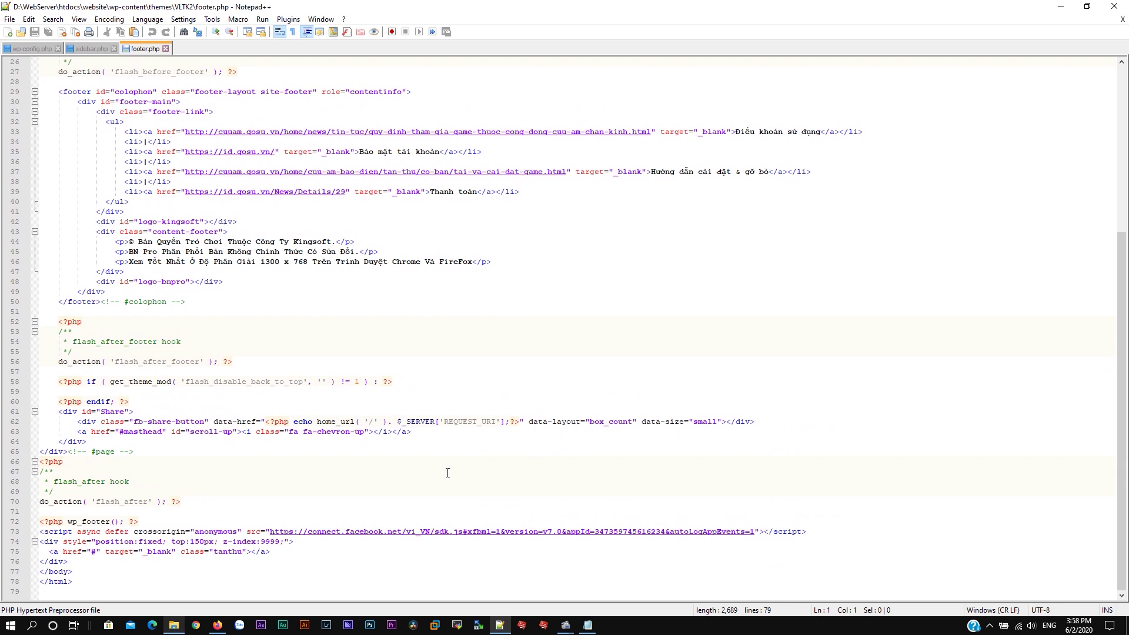